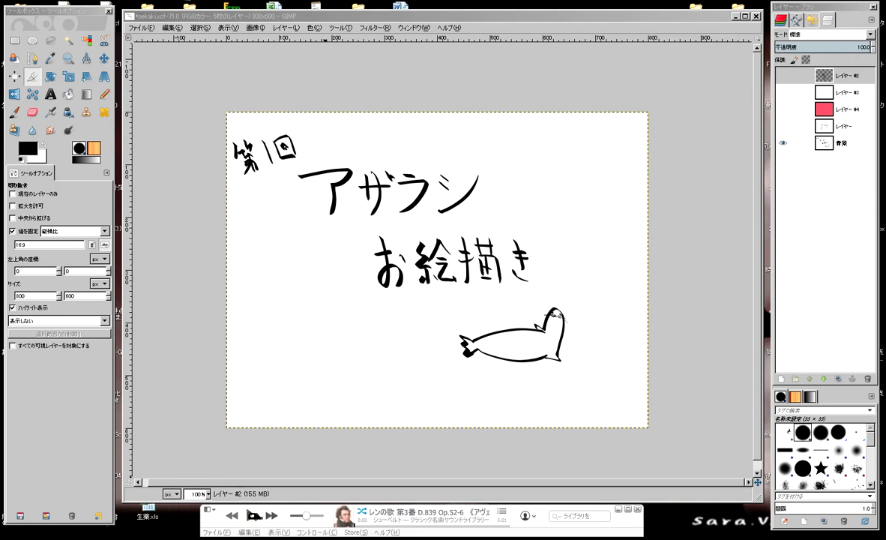
Step: Paint over the '1' in the 第1回 title with white ink on the 背景 layer
click(252, 516)
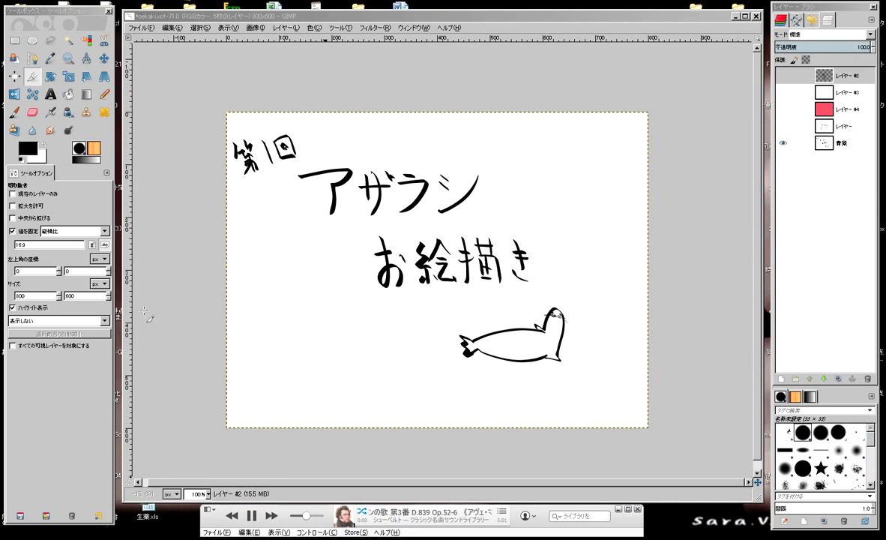
click(69, 113)
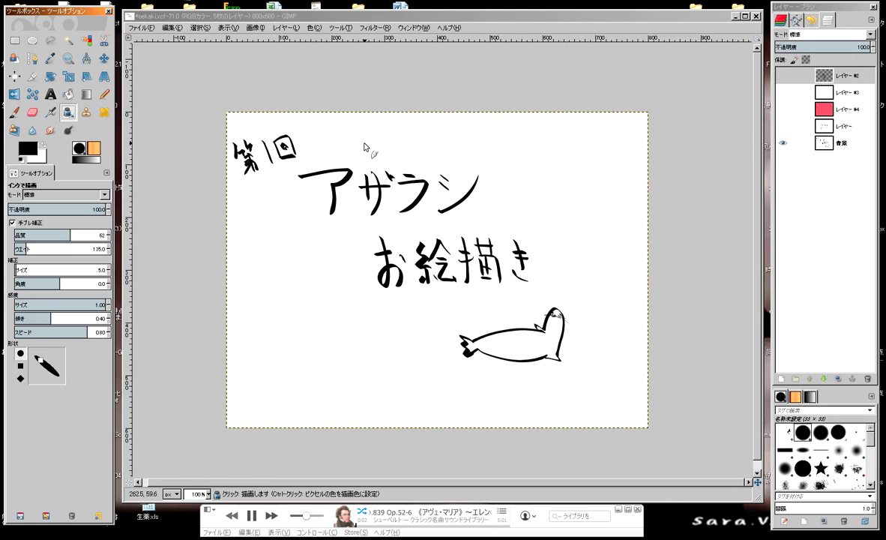
click(272, 162)
key(x)
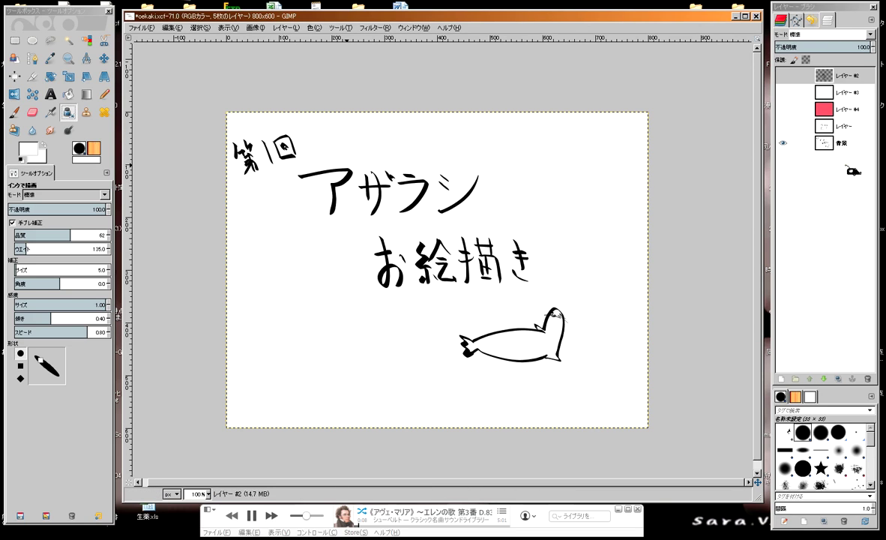
click(796, 142)
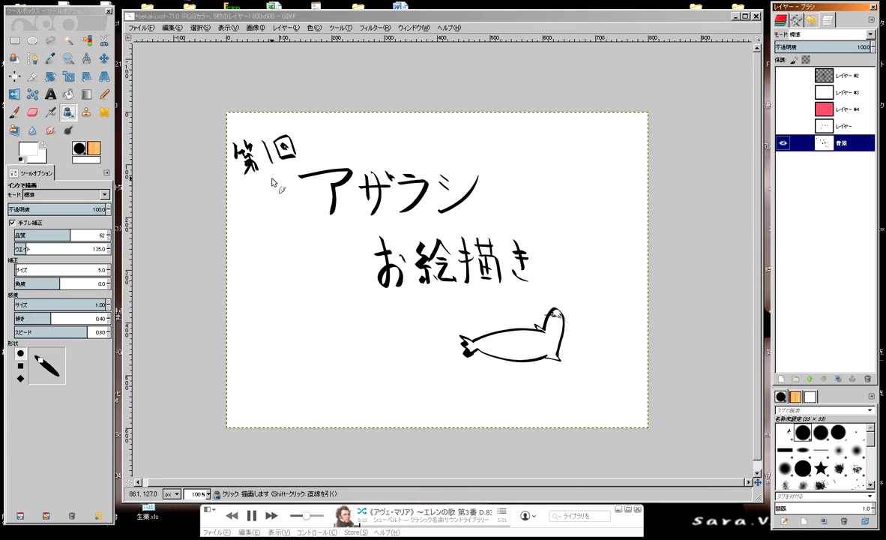
click(262, 138)
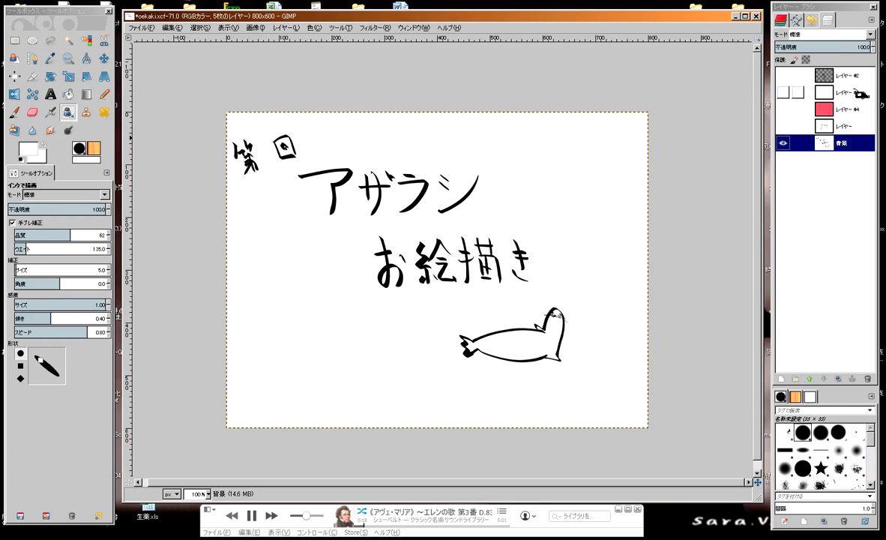
Step: Undo an accidental layer reorder, reset the ink to black and restore layer visibility
drag(860, 93, 851, 133)
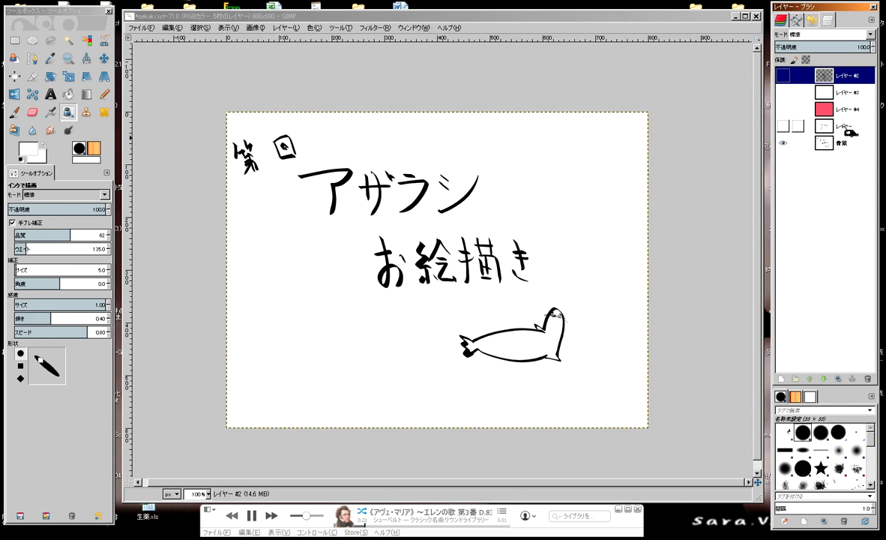
key(ctrl+z)
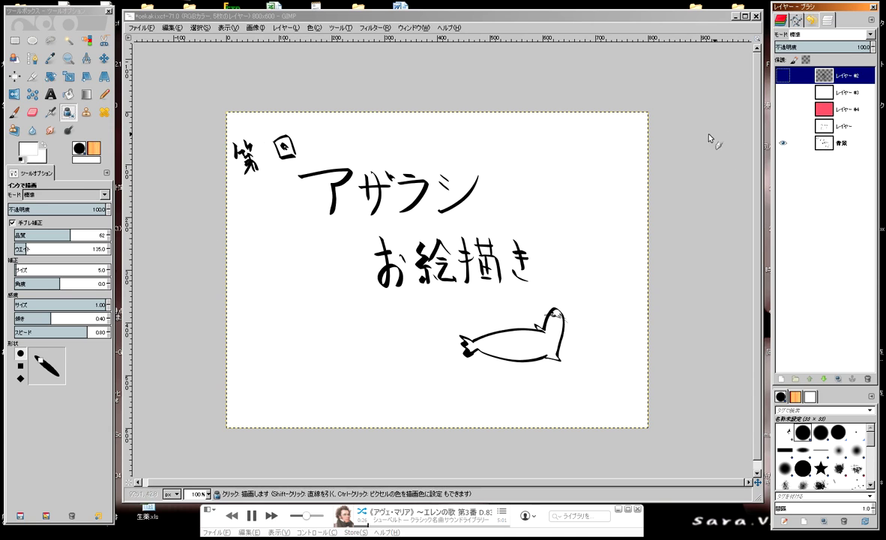
click(23, 160)
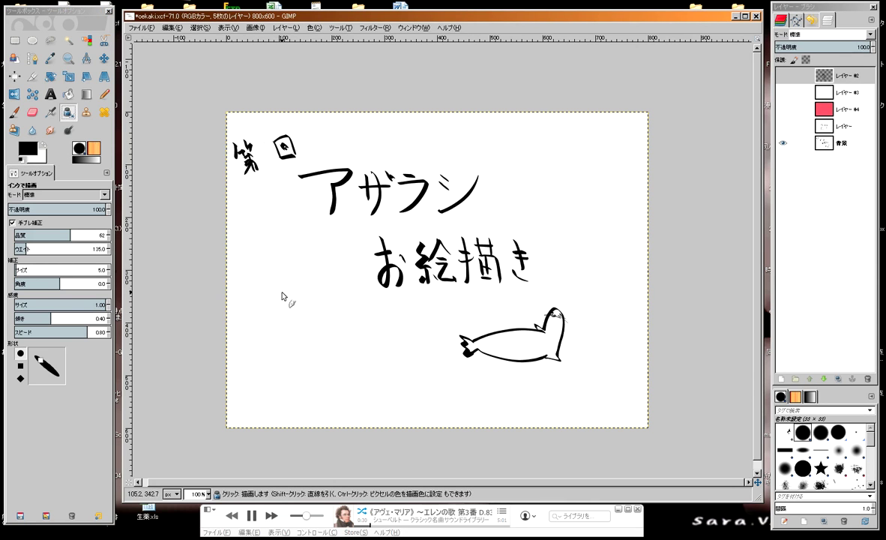
shift+click(783, 75)
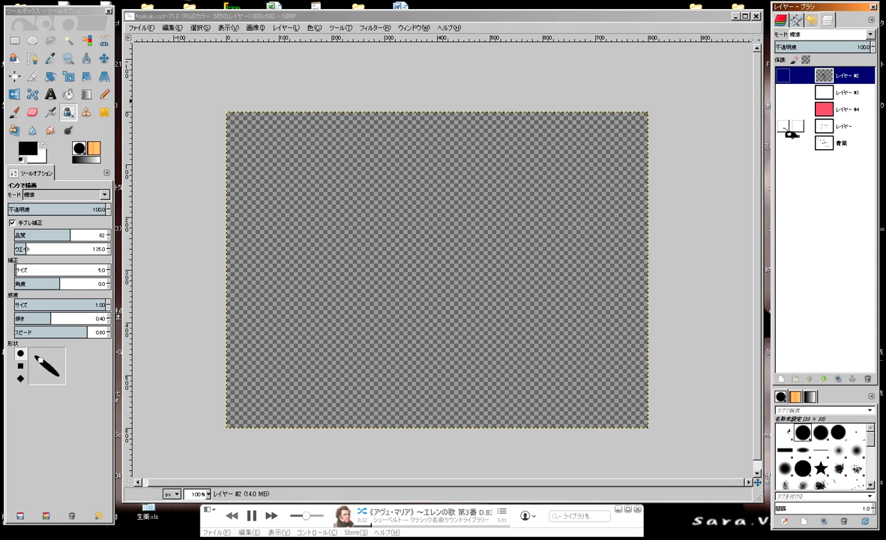
click(783, 142)
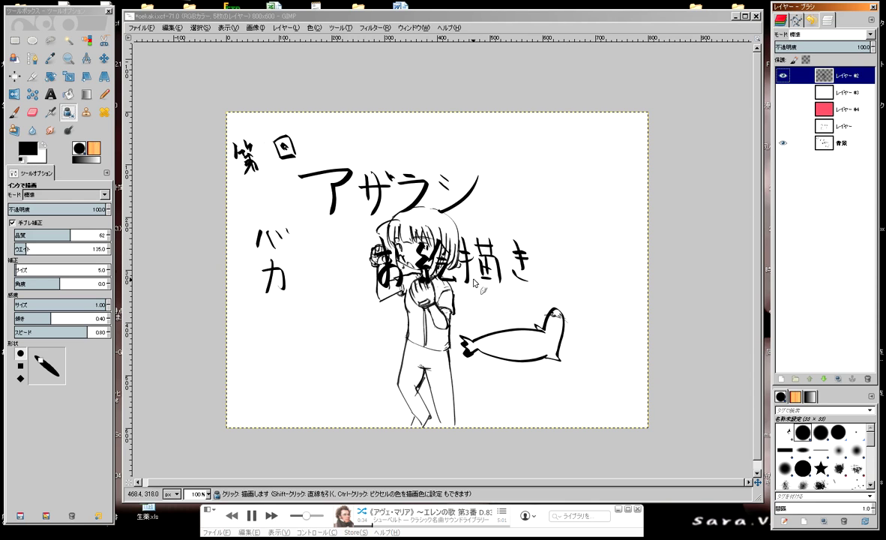
key(ctrl+z)
key(ctrl+z)
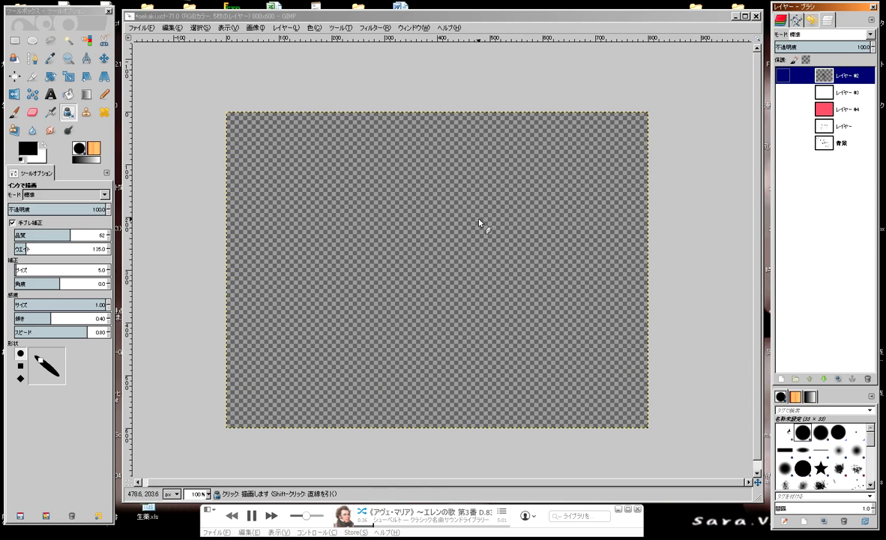
key(ctrl+z)
Step: Write a black '2' in the title on 背景 and reveal the レイヤー #2 girl sketch
click(843, 143)
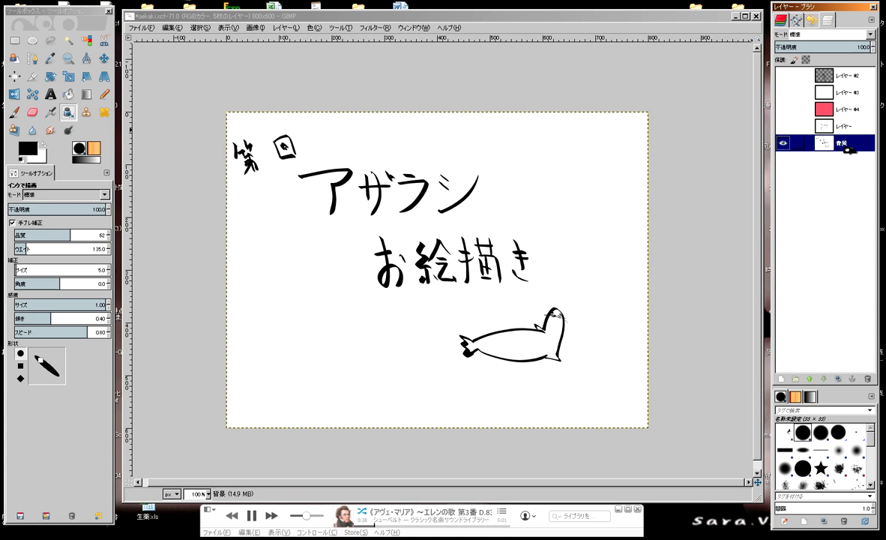
click(260, 157)
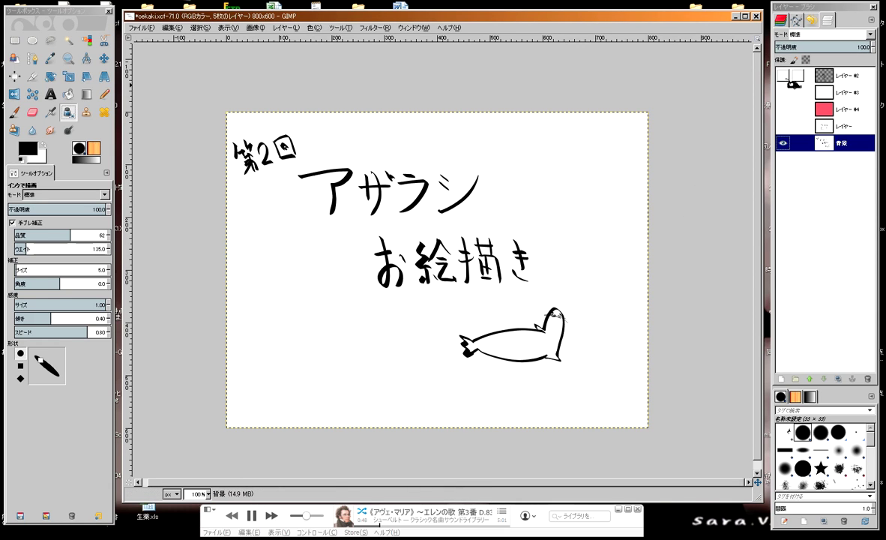
click(783, 75)
Step: Hide the 背景 title, show white レイヤー #3, and erase the バカ scribble on レイヤー #2
click(784, 142)
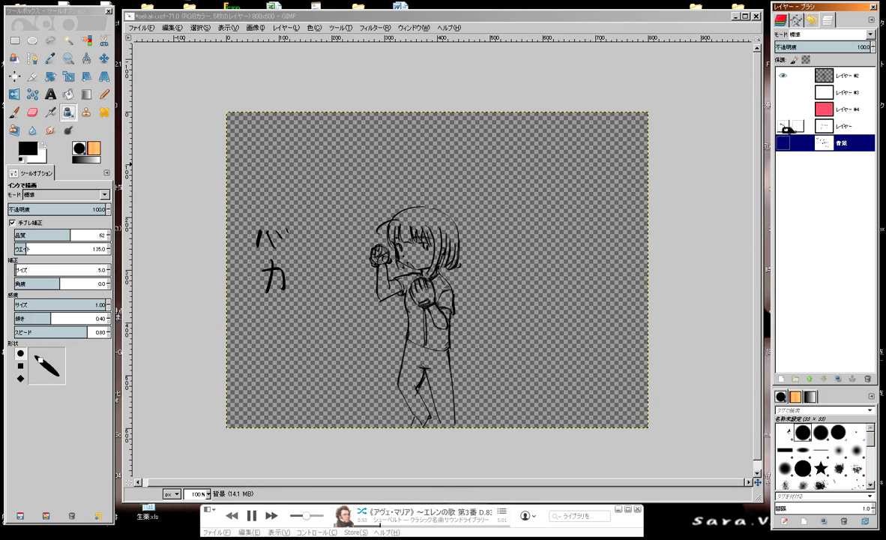
click(783, 92)
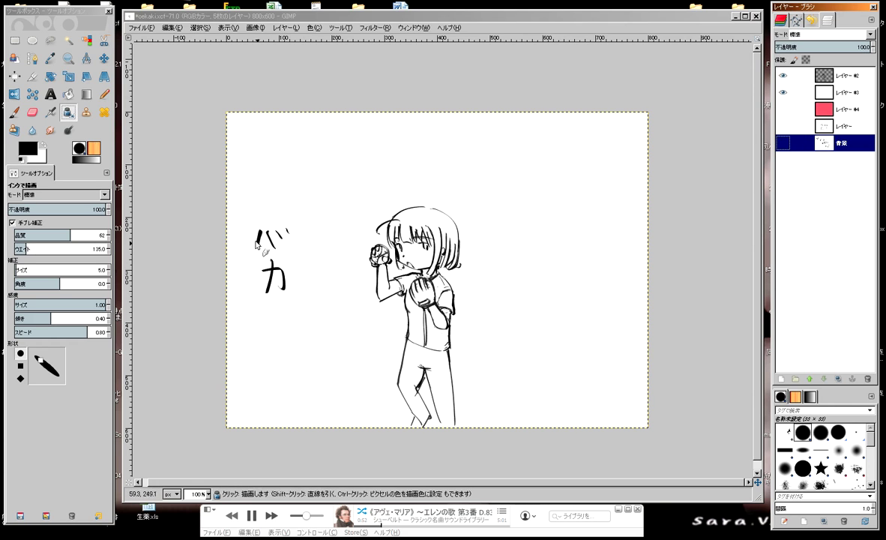
click(31, 112)
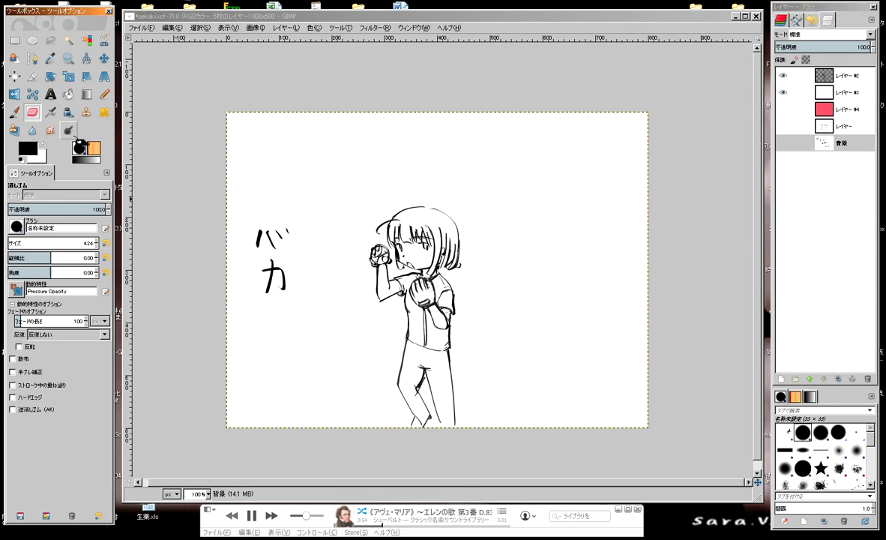
drag(259, 229, 262, 247)
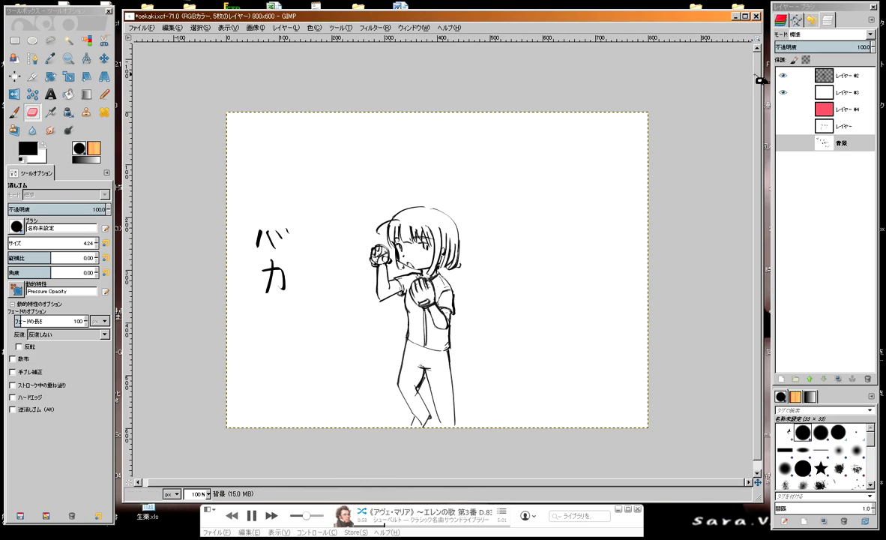
click(845, 75)
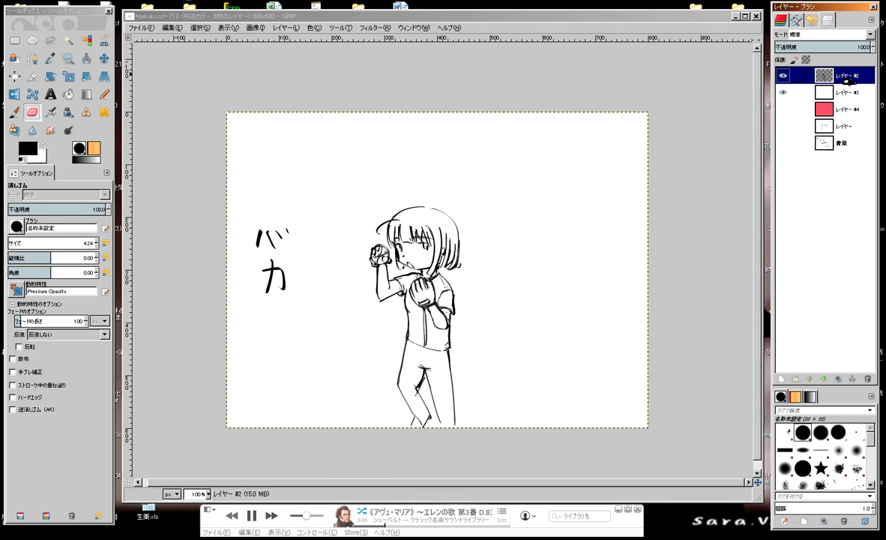
click(23, 233)
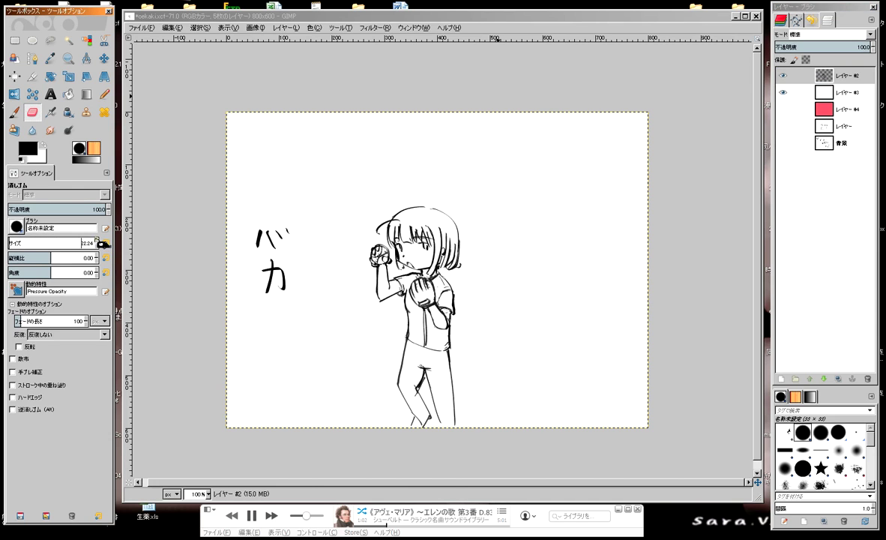
drag(258, 231, 262, 277)
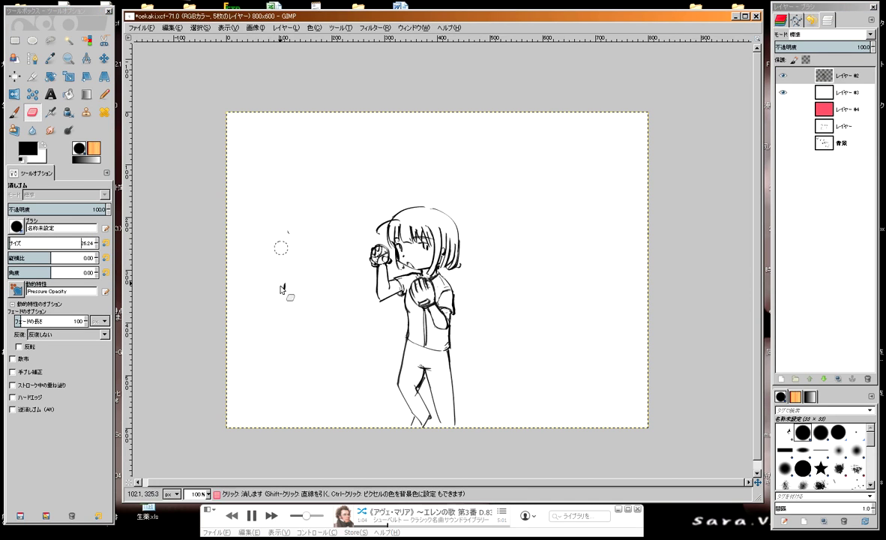
click(68, 111)
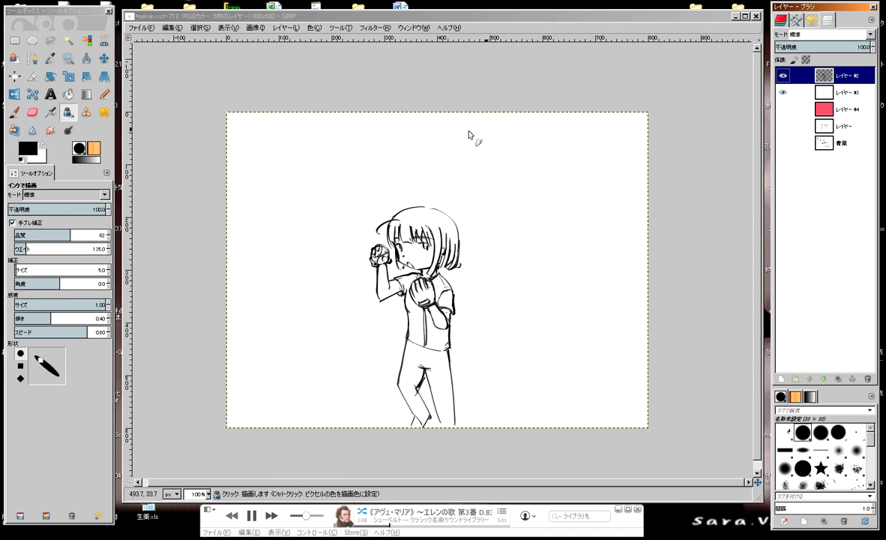
click(14, 40)
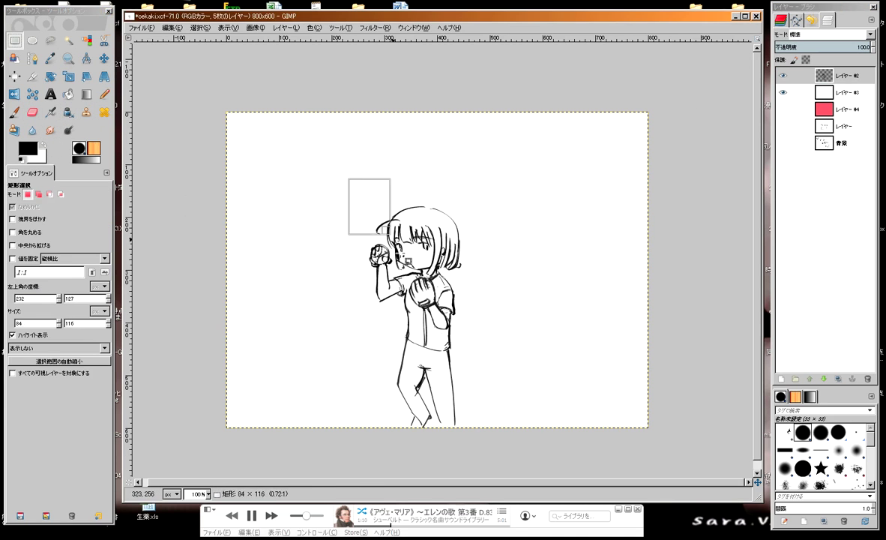
Step: Select the girl's legs and move them up closer to her body
drag(348, 179, 489, 448)
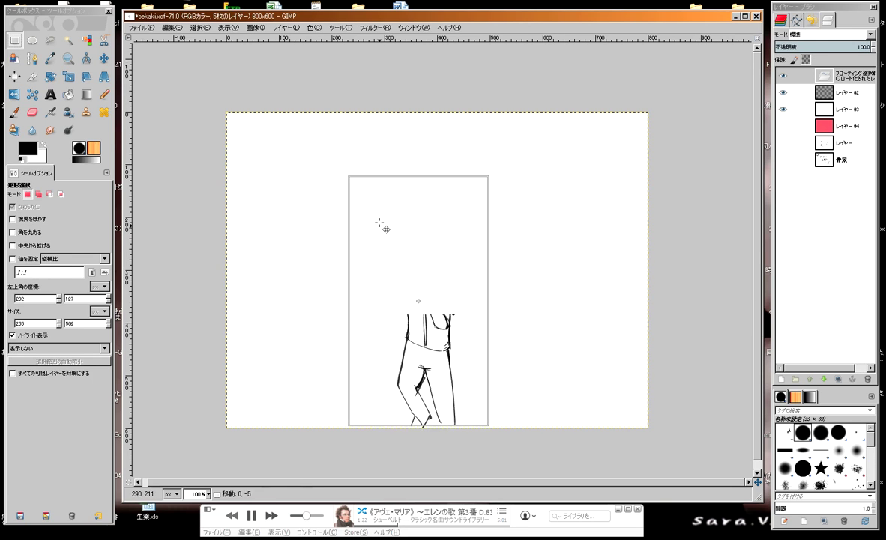
mouse_move(384, 234)
mouse_down()
mouse_move(381, 201)
mouse_move(410, 195)
mouse_move(370, 175)
mouse_up()
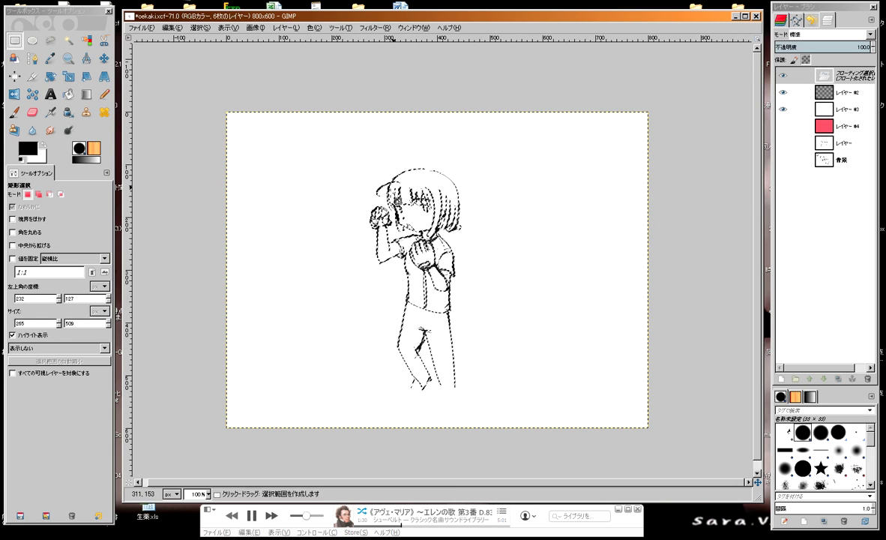
click(356, 228)
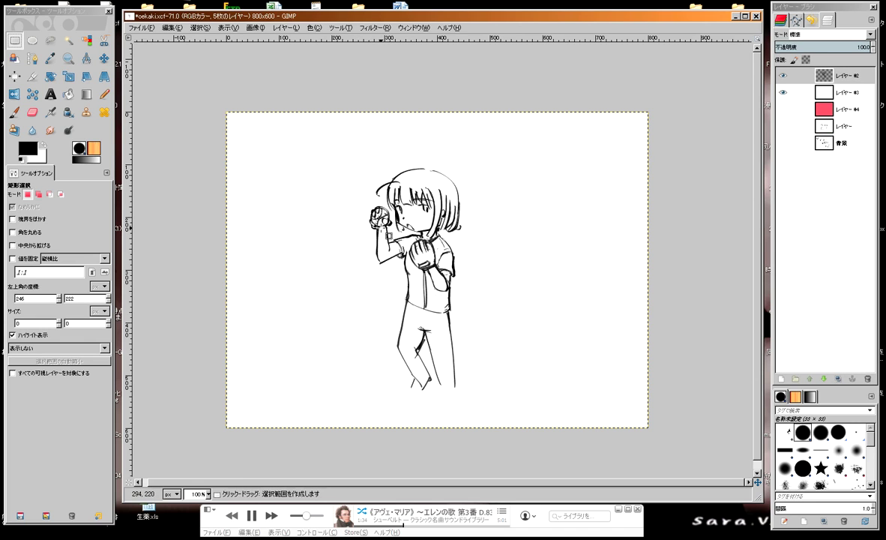
Step: Select the whole girl and shift her across the canvas, then undo that move
drag(349, 166, 479, 399)
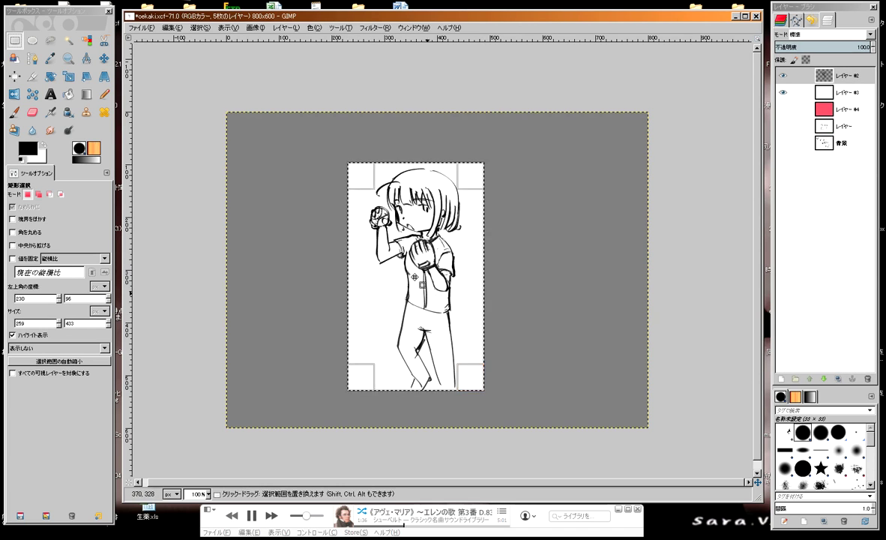
key(plus)
key(ctrl)
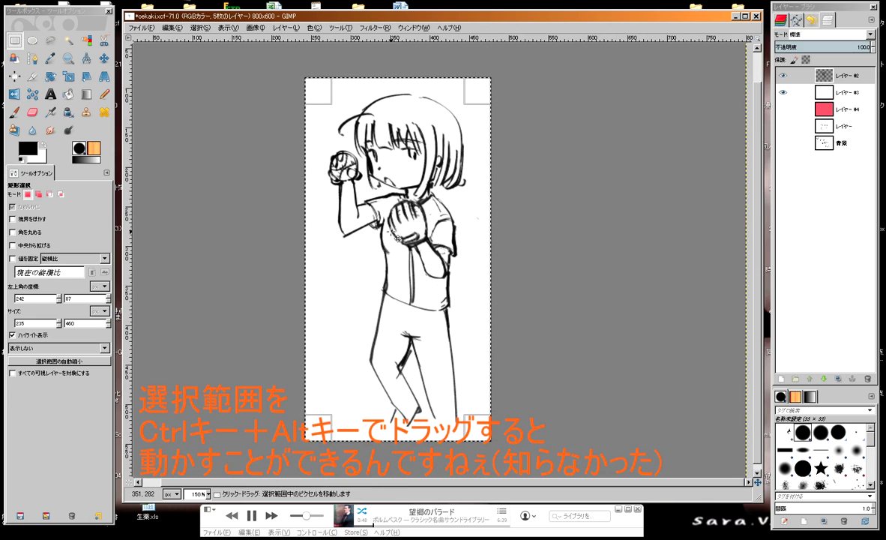
key(ctrl+alt)
mouse_move(396, 217)
mouse_down()
mouse_move(488, 210)
mouse_move(583, 181)
mouse_move(586, 161)
mouse_up()
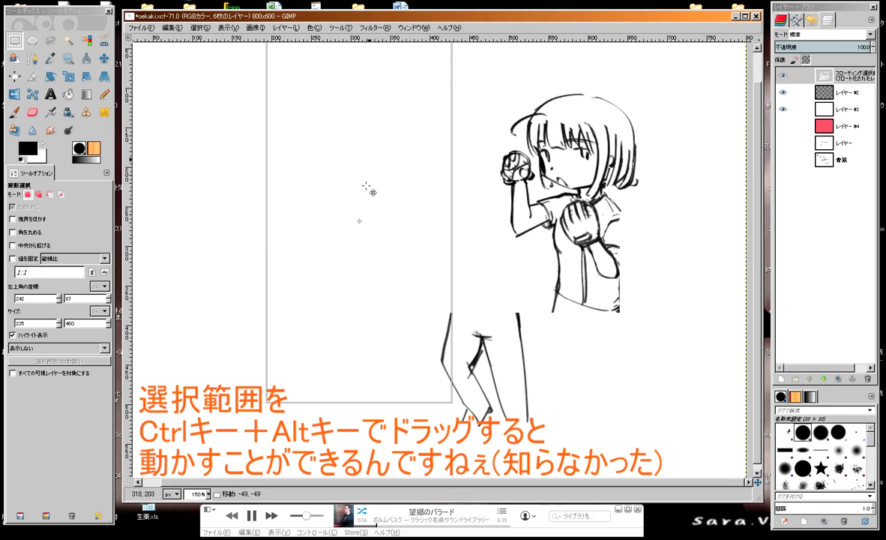
mouse_move(586, 169)
mouse_down()
mouse_move(527, 193)
mouse_move(477, 159)
mouse_move(393, 204)
mouse_move(534, 206)
mouse_move(527, 220)
mouse_up()
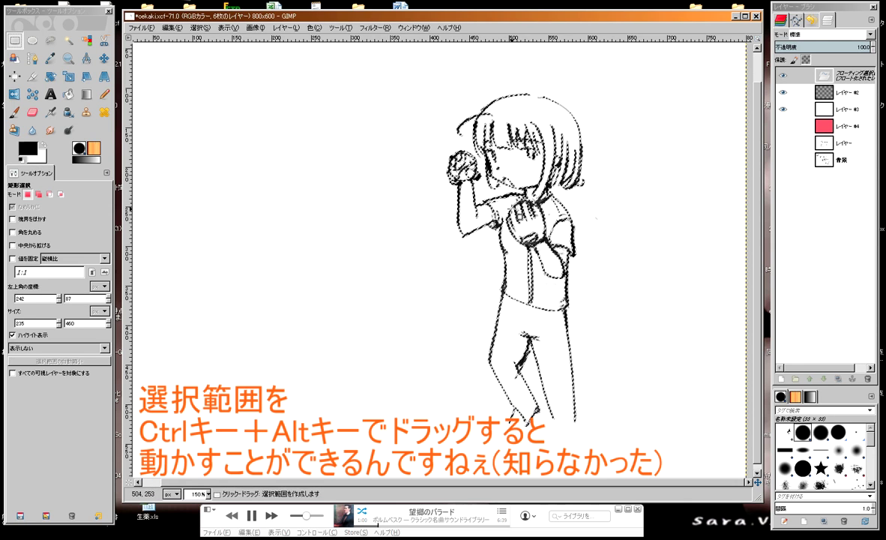
click(428, 202)
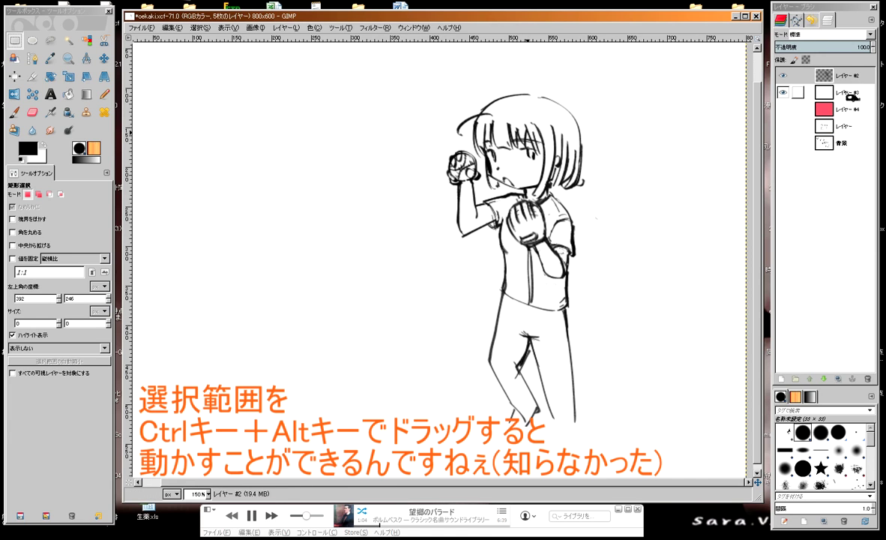
ctrl+alt+click(303, 219)
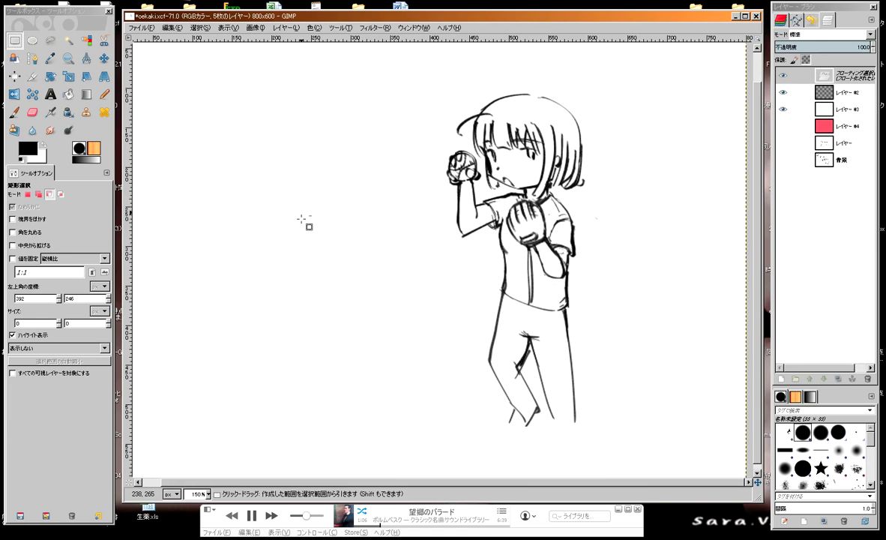
key(ctrl+z)
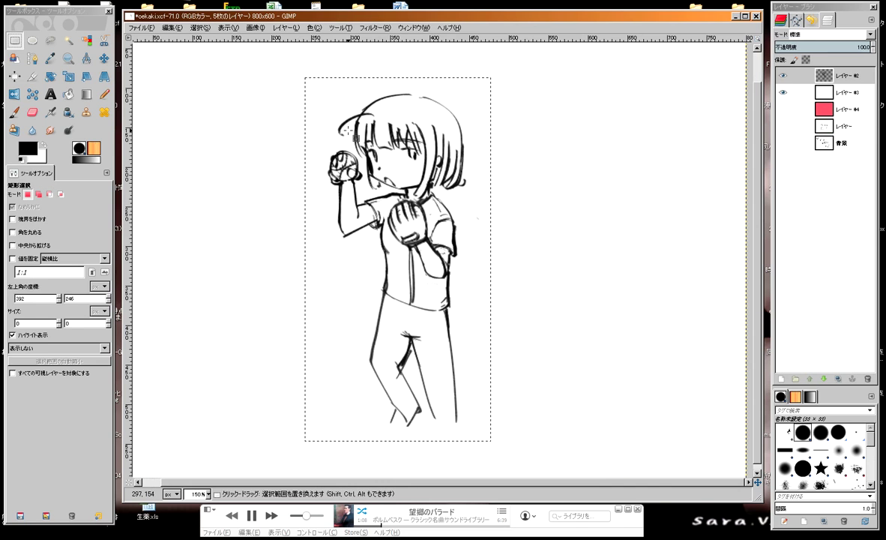
Step: Switch to the Ink tool and try a test scribble, then undo it
ctrl+scroll(348, 132, down, 2)
ctrl+scroll(349, 132, up, 2)
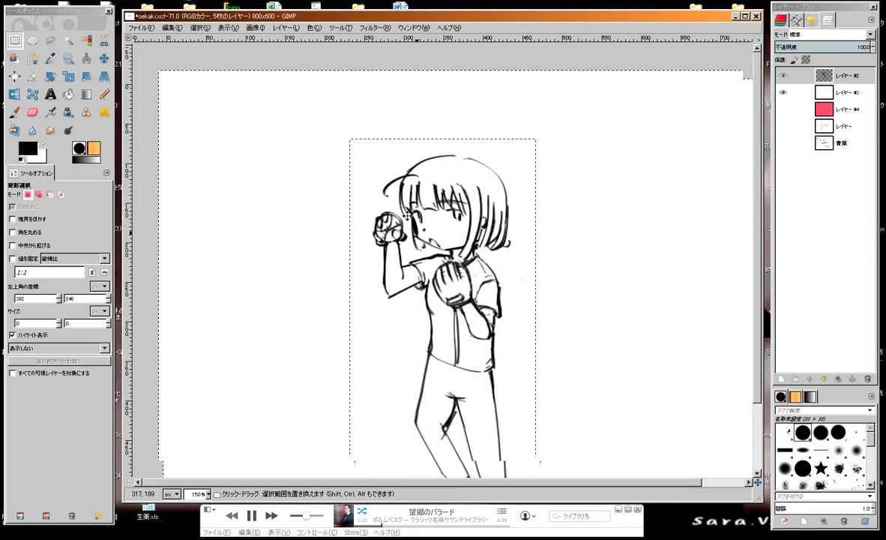
scroll(407, 216, down, 2)
scroll(341, 190, down, 2)
key(k)
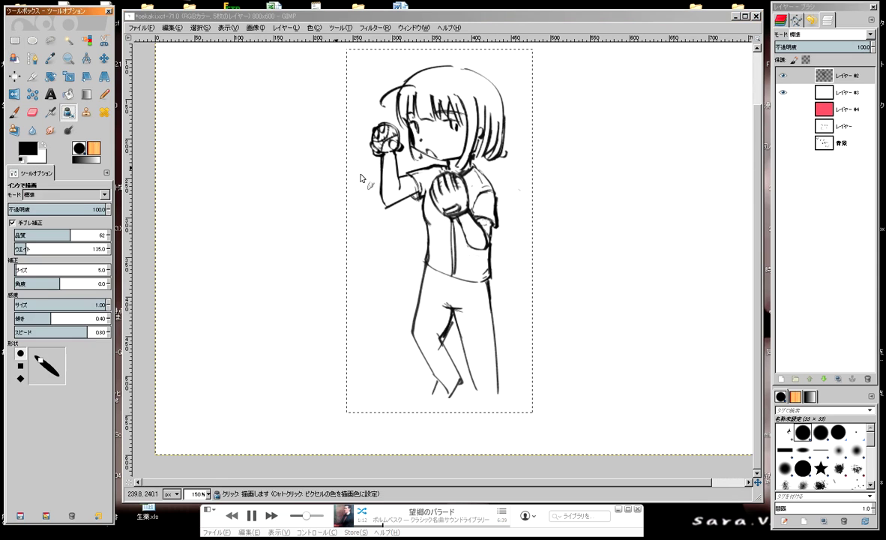
click(365, 277)
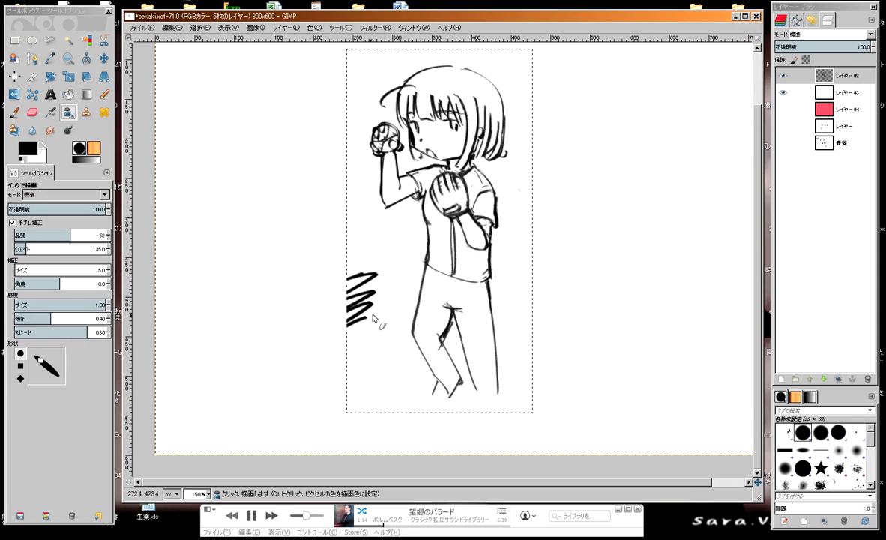
key(ctrl+z)
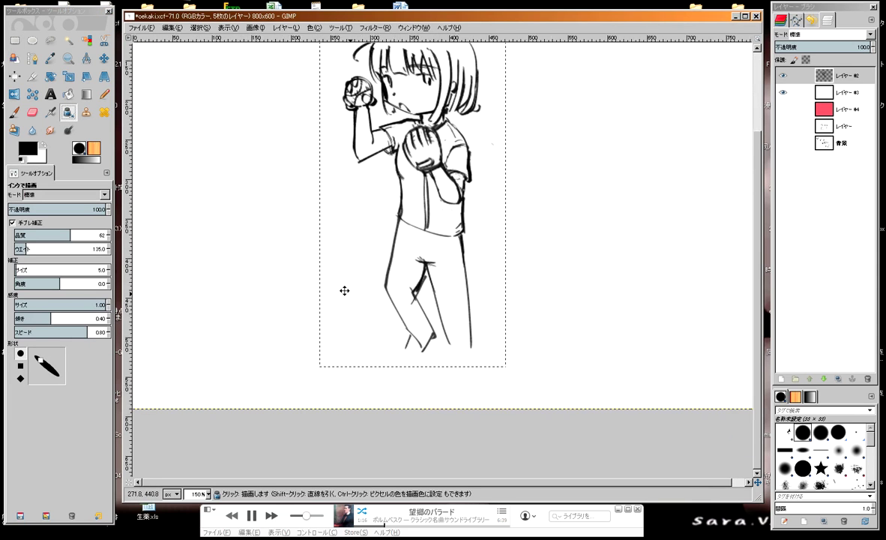
ctrl+scroll(346, 292, up, 1)
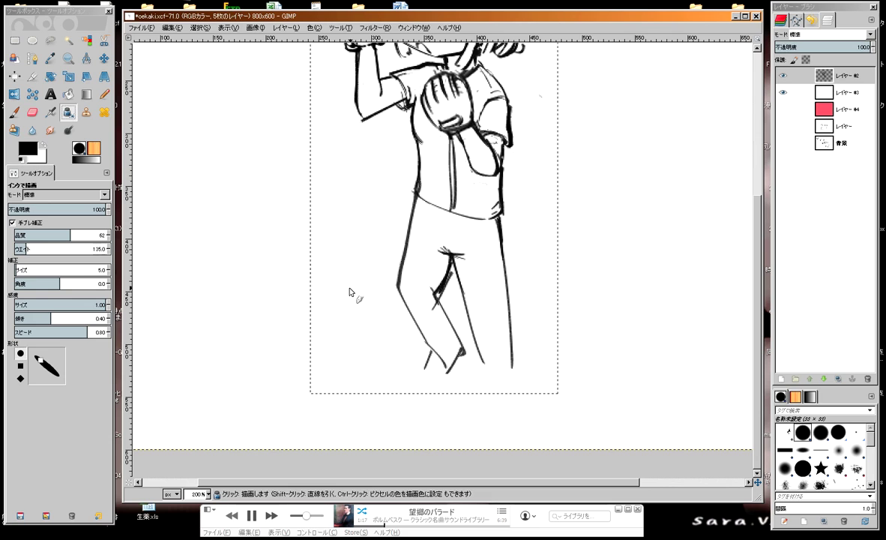
Step: Add a new empty layer and merge the sketch layer down into it as レイヤー #1
click(780, 379)
click(781, 457)
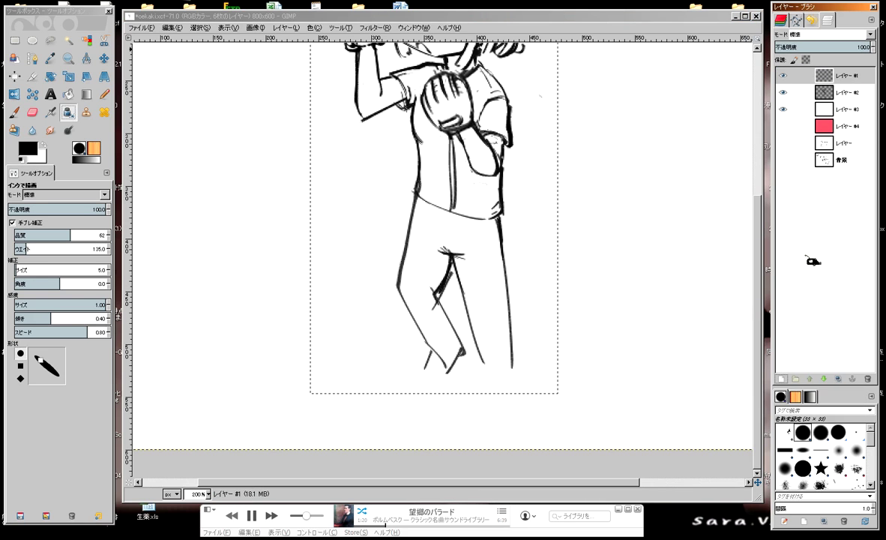
drag(855, 77, 854, 77)
click(782, 75)
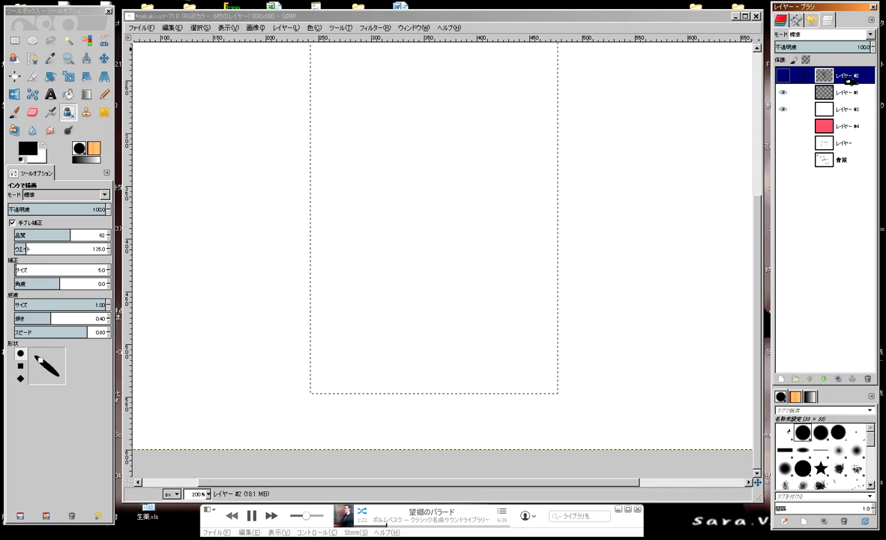
click(782, 75)
right_click(782, 75)
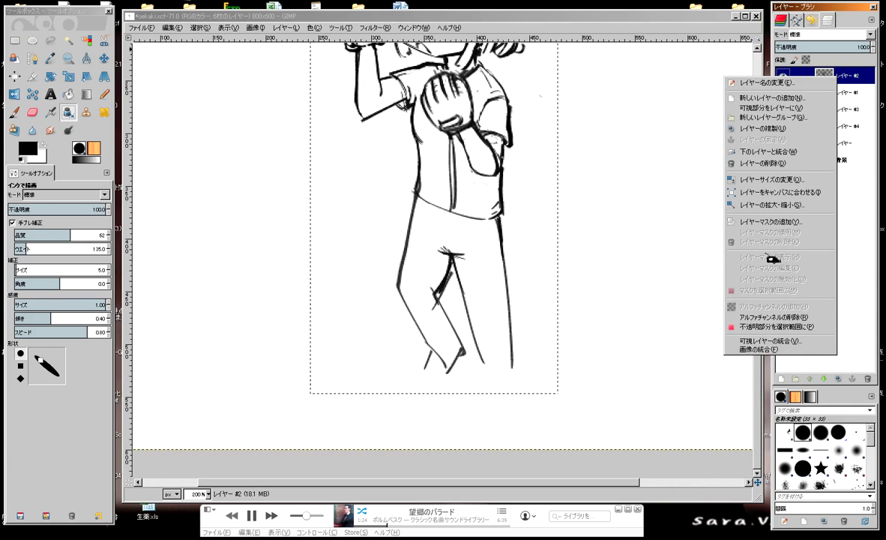
click(779, 151)
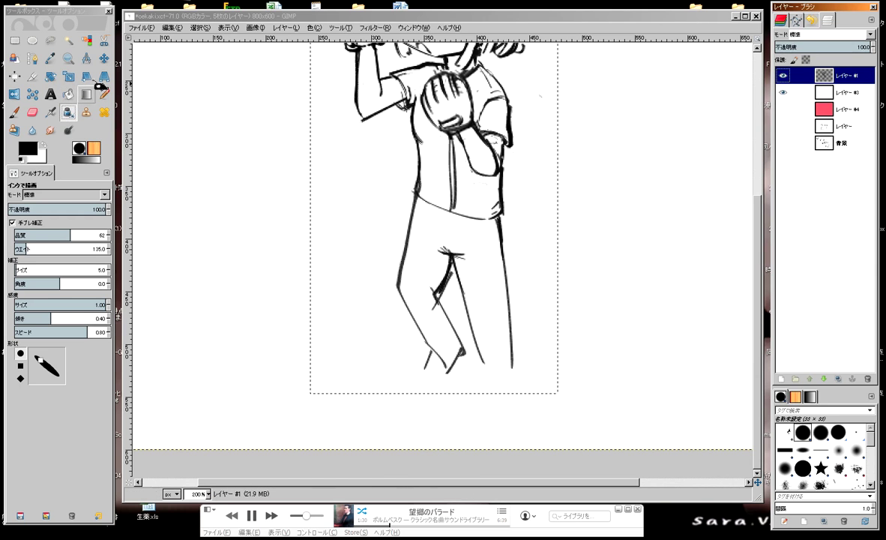
click(238, 33)
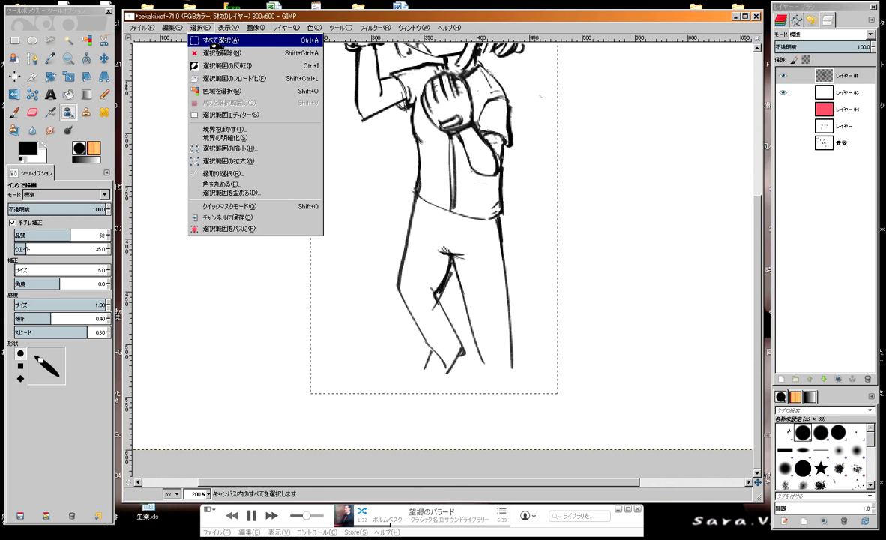
Step: Clear the selection and darken the shoe outlines, undoing a stray mark
click(225, 39)
scroll(338, 135, up, 3)
scroll(316, 227, down, 3)
scroll(305, 206, down, 3)
scroll(338, 202, right, 2)
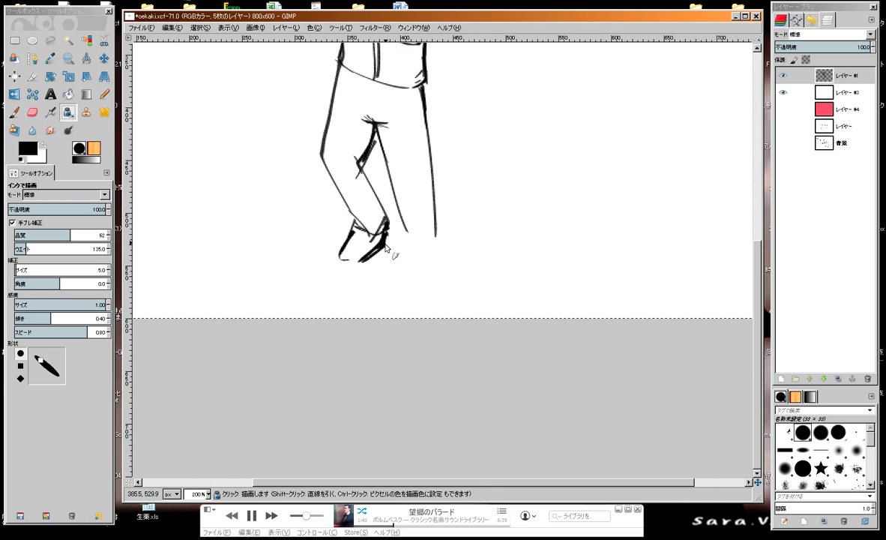
drag(385, 247, 344, 249)
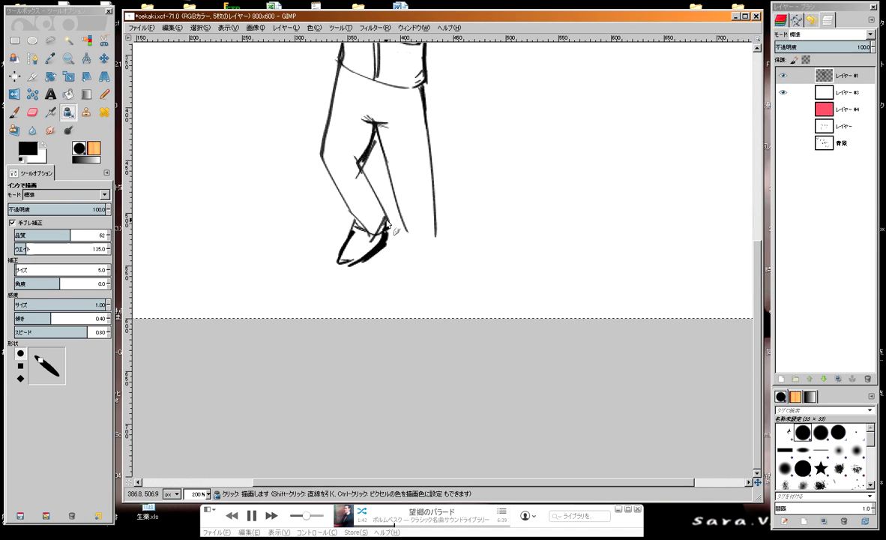
scroll(381, 183, up, 2)
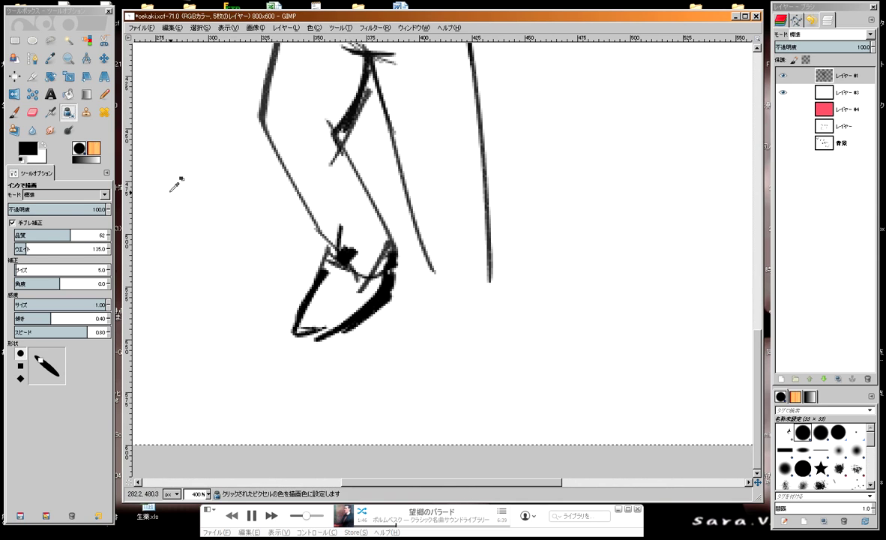
key(ctrl+z)
scroll(317, 279, up, 2)
scroll(316, 279, right, 1)
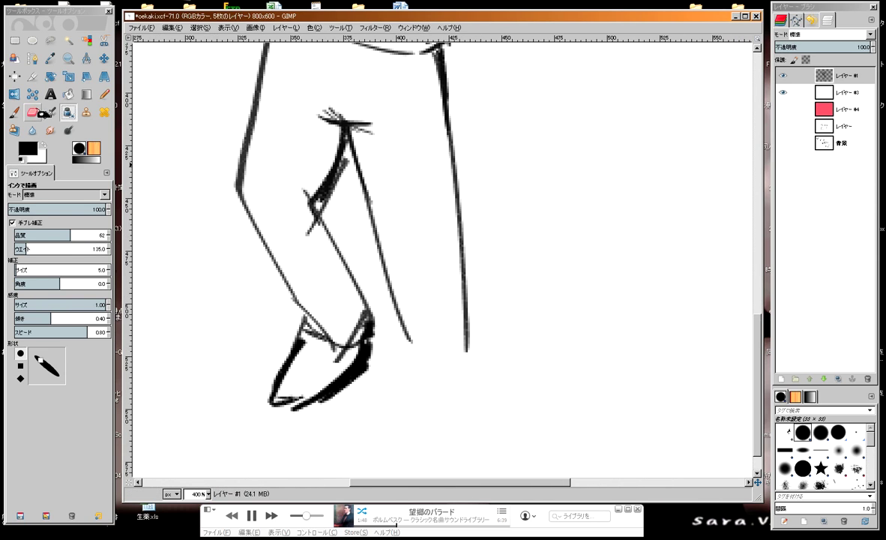
Step: Ink the right leg line, the right foot's outline and thicker ankle lines
key(shift+e)
click(68, 112)
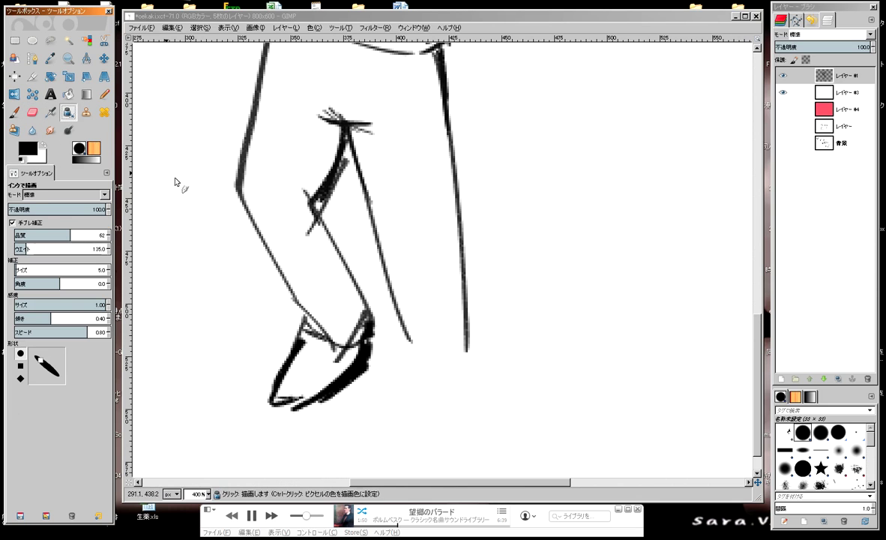
scroll(328, 255, down, 1)
scroll(328, 254, down, 1)
scroll(329, 253, right, 2)
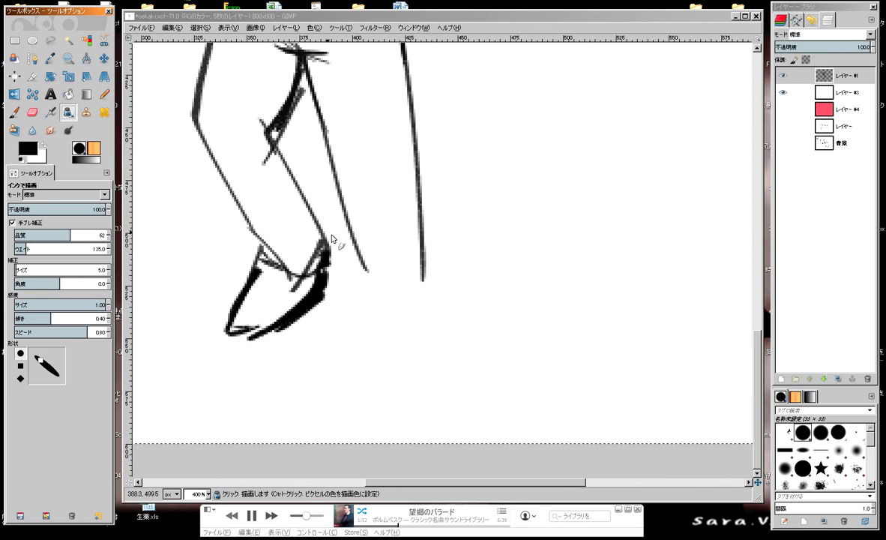
click(366, 282)
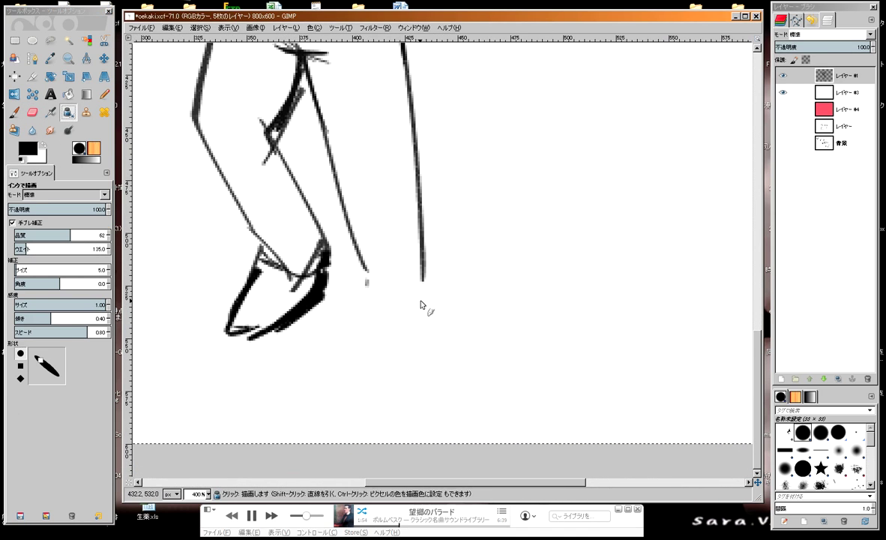
drag(367, 283, 378, 323)
drag(421, 291, 451, 352)
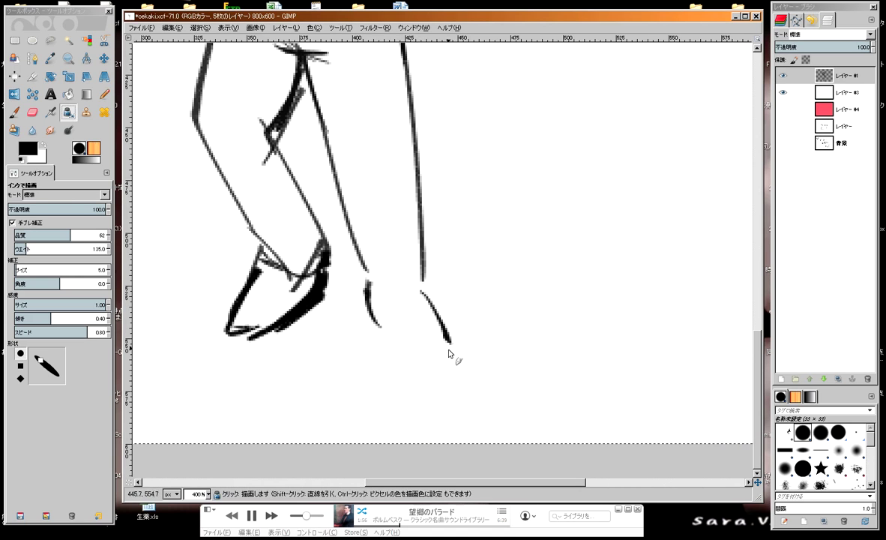
mouse_move(424, 278)
mouse_down()
mouse_move(428, 294)
mouse_move(365, 284)
mouse_up()
drag(418, 263, 429, 289)
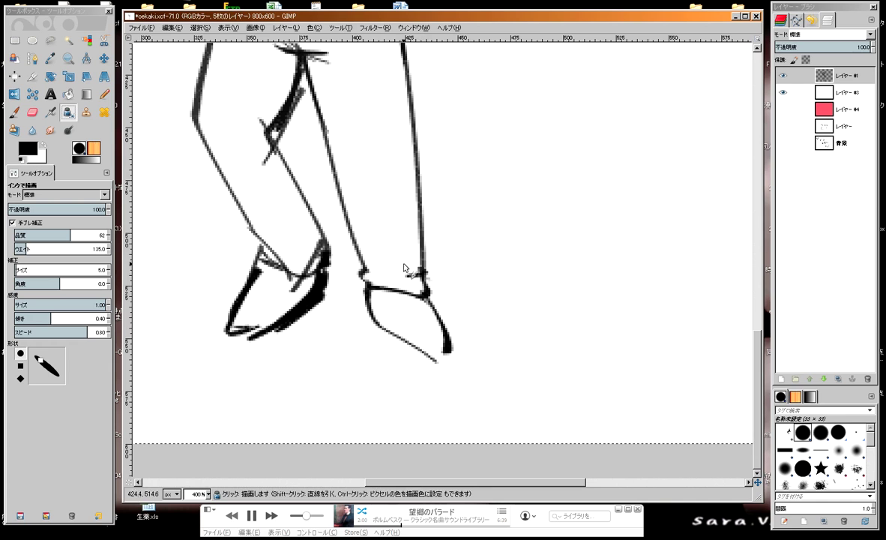
drag(359, 248, 368, 274)
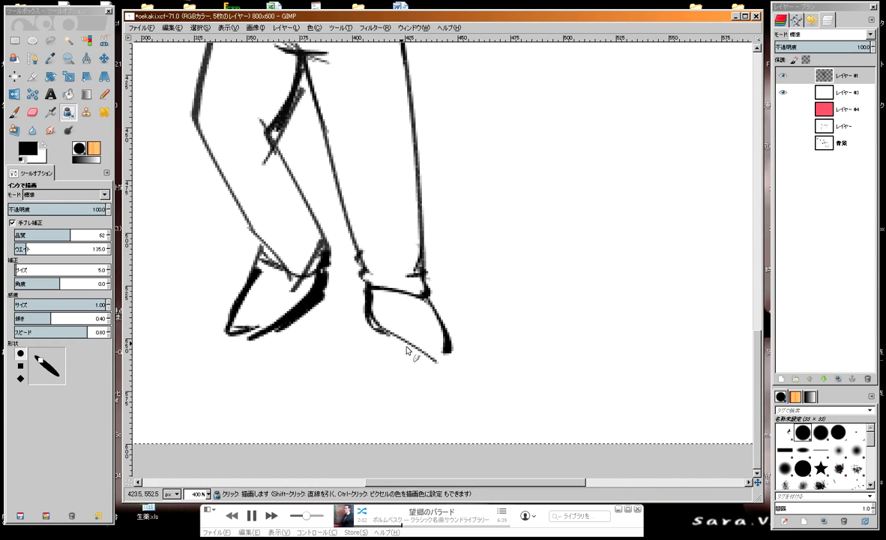
drag(407, 350, 455, 353)
drag(424, 323, 416, 362)
Step: Add lace and toe details to both shoes
scroll(370, 303, up, 2)
scroll(370, 302, left, 1)
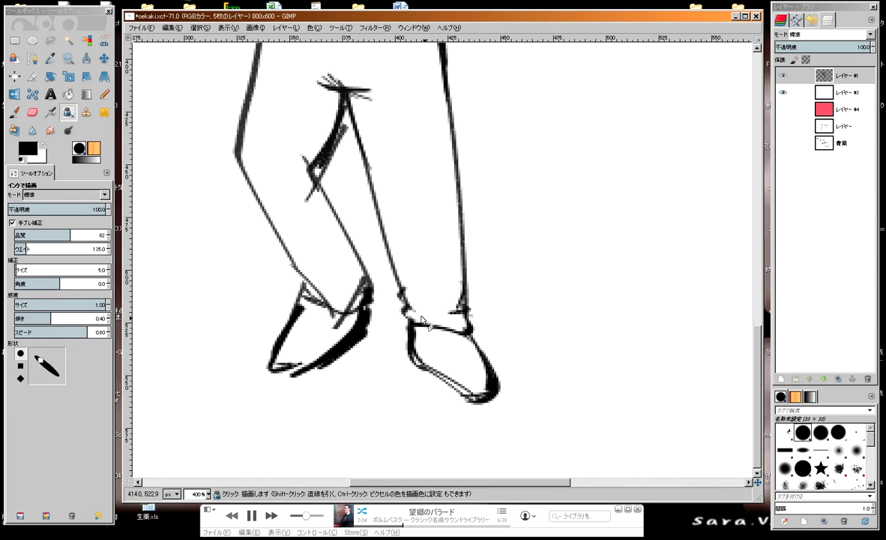
scroll(422, 321, down, 1)
scroll(422, 321, right, 1)
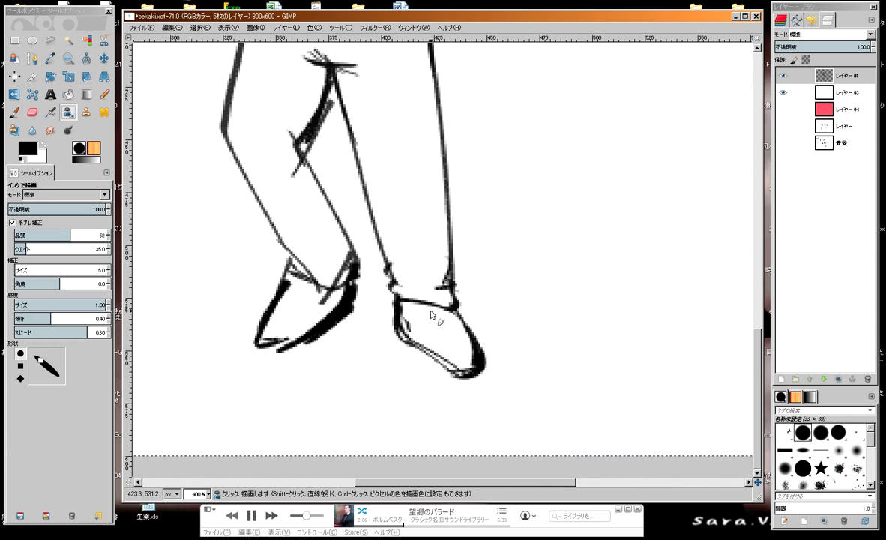
mouse_move(433, 327)
mouse_down()
mouse_move(408, 311)
mouse_move(434, 315)
mouse_up()
scroll(405, 323, left, 3)
scroll(405, 323, up, 1)
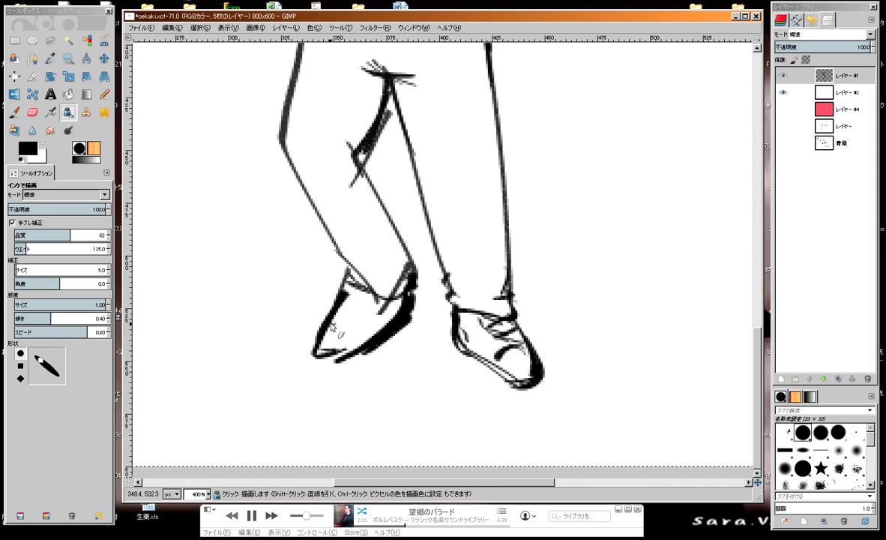
mouse_move(332, 327)
mouse_down()
mouse_move(361, 339)
mouse_move(317, 348)
mouse_up()
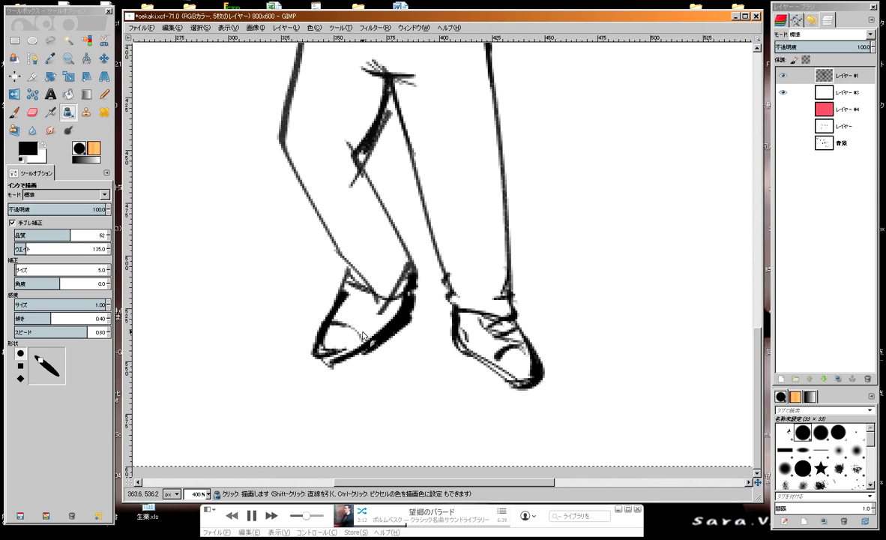
mouse_move(347, 297)
mouse_down()
mouse_move(376, 317)
mouse_move(376, 300)
mouse_move(326, 270)
mouse_move(391, 270)
mouse_move(374, 300)
mouse_up()
scroll(399, 297, up, 3)
scroll(365, 244, up, 1)
scroll(366, 244, down, 3)
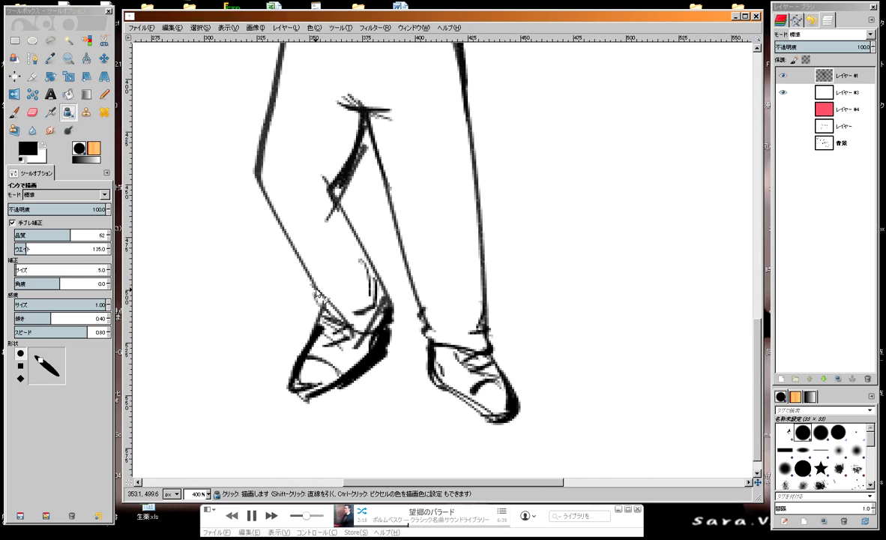
scroll(313, 215, right, 3)
scroll(322, 233, up, 1)
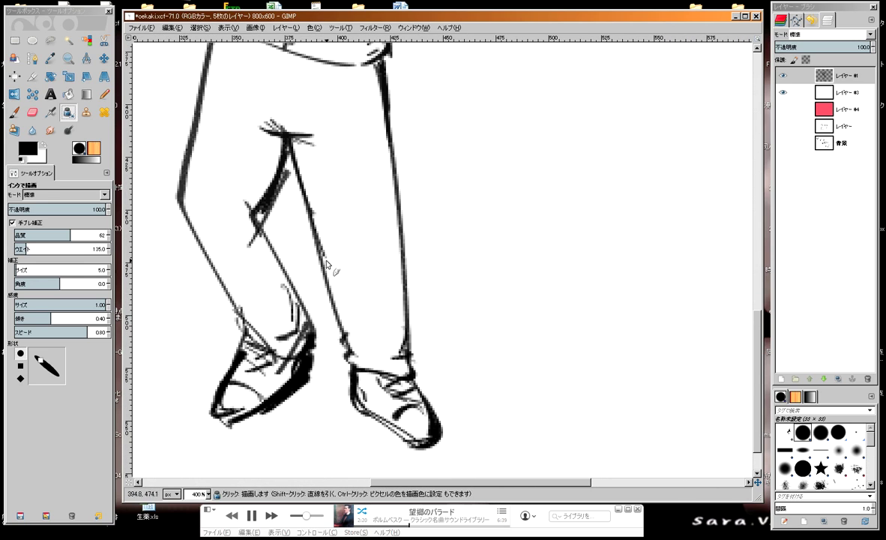
Step: Thicken the right leg's outer line and ink a bold dark lower edge on the waistband
drag(399, 232, 410, 365)
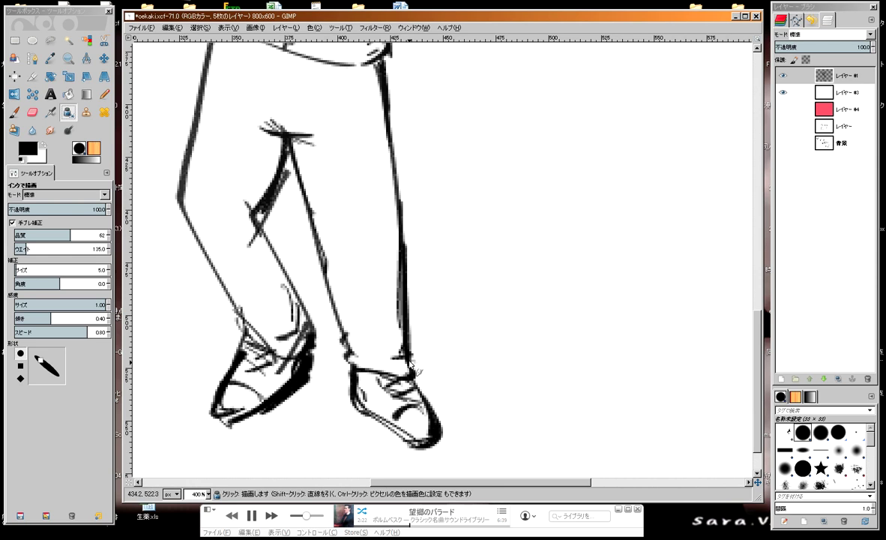
mouse_move(363, 316)
mouse_down()
mouse_move(369, 228)
mouse_move(384, 260)
mouse_up()
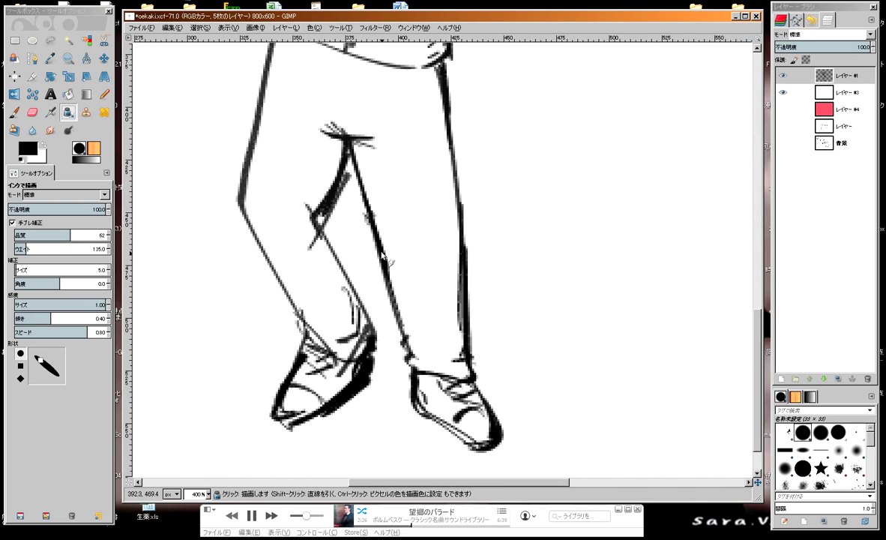
scroll(359, 285, up, 5)
scroll(345, 296, up, 1)
scroll(314, 278, up, 1)
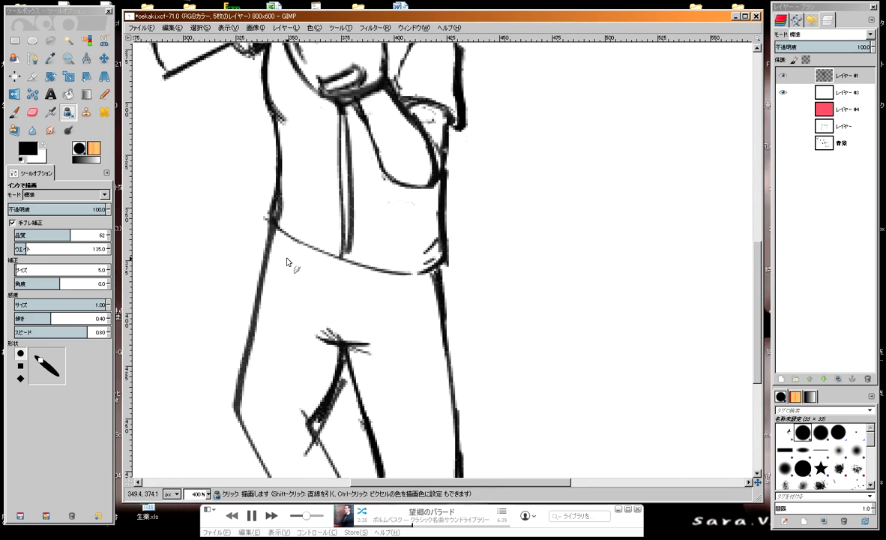
drag(281, 234, 366, 264)
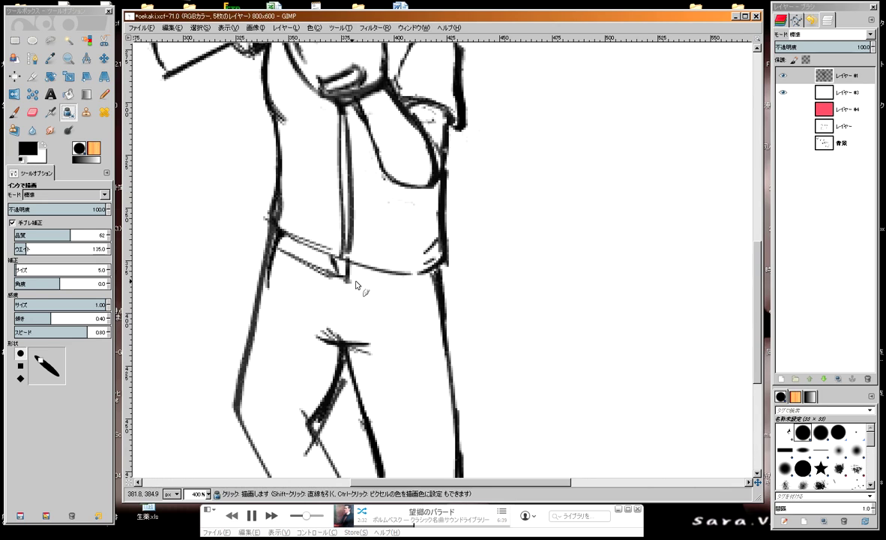
drag(334, 279, 420, 278)
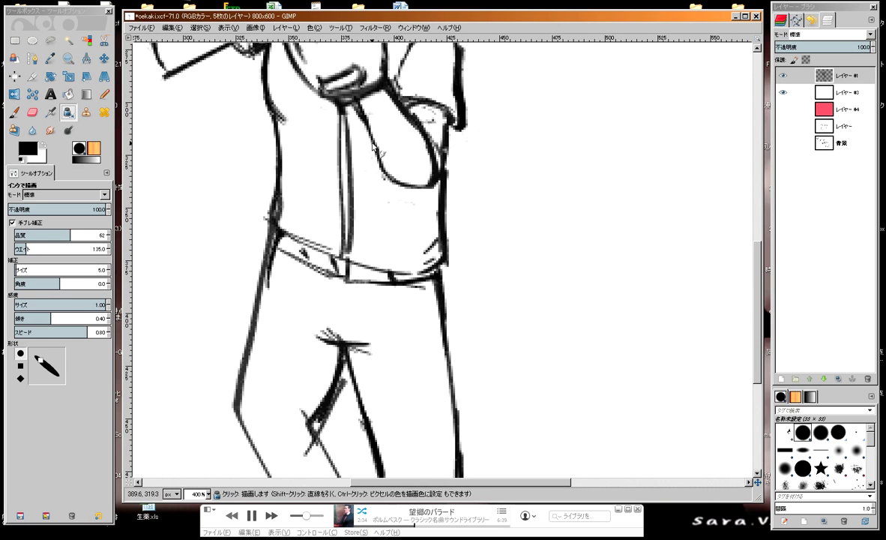
scroll(372, 147, down, 1)
scroll(373, 147, down, 1)
scroll(372, 147, down, 1)
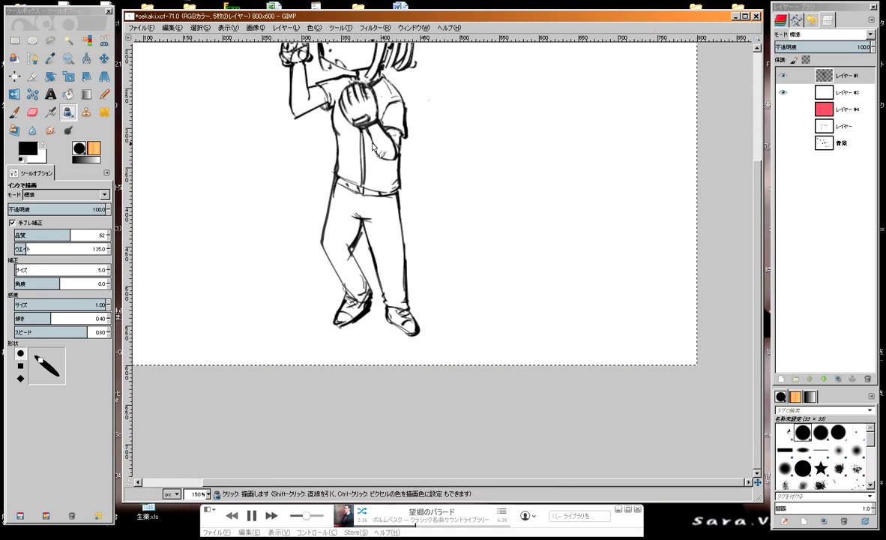
Step: Add a transparent layer beneath the inked レイヤー #1 and select the Paintbrush
scroll(291, 307, up, 2)
scroll(255, 269, right, 1)
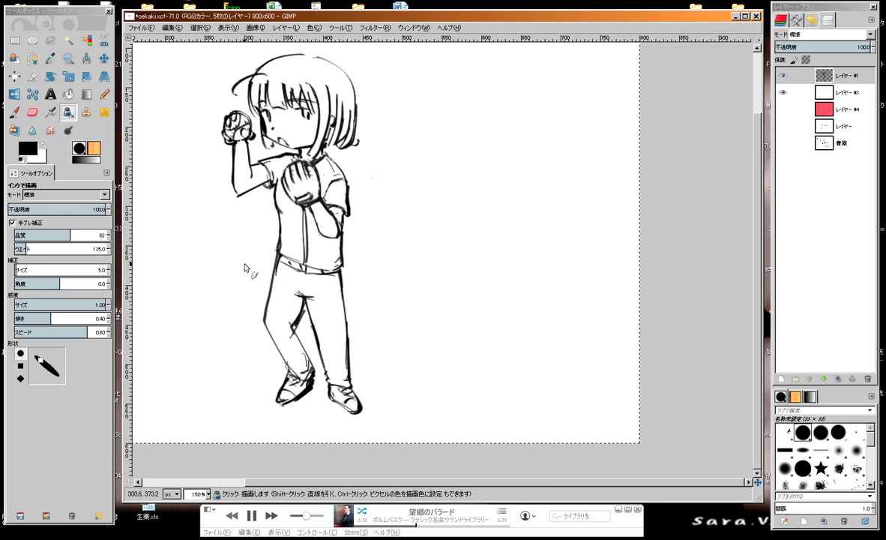
scroll(363, 242, up, 1)
scroll(364, 243, left, 1)
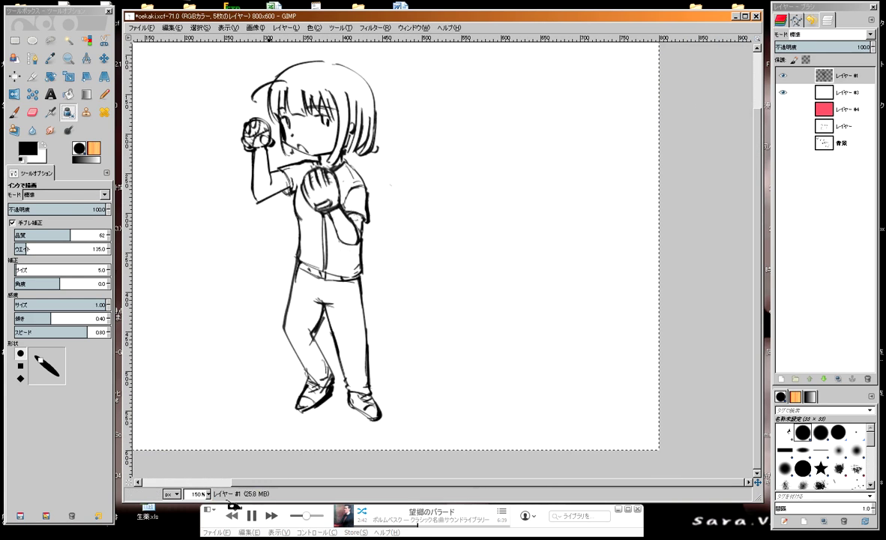
key(alt+Tab)
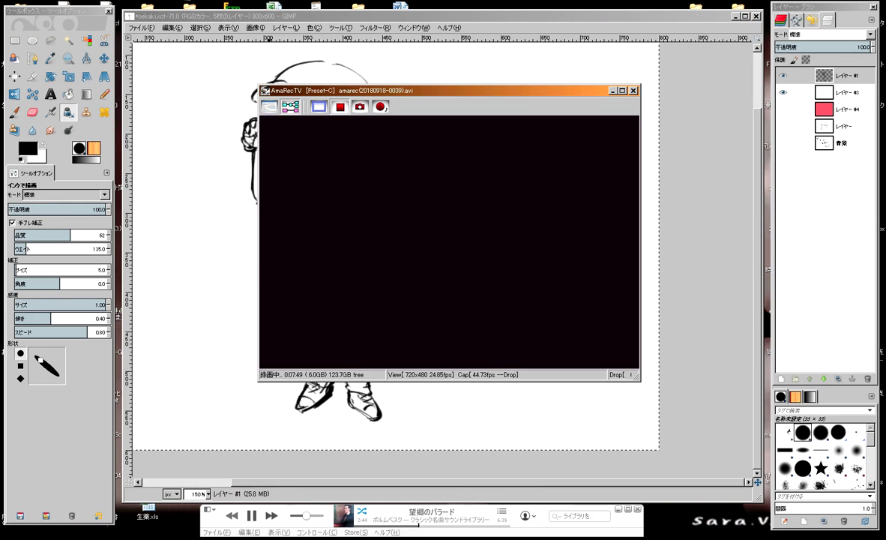
key(alt+Tab)
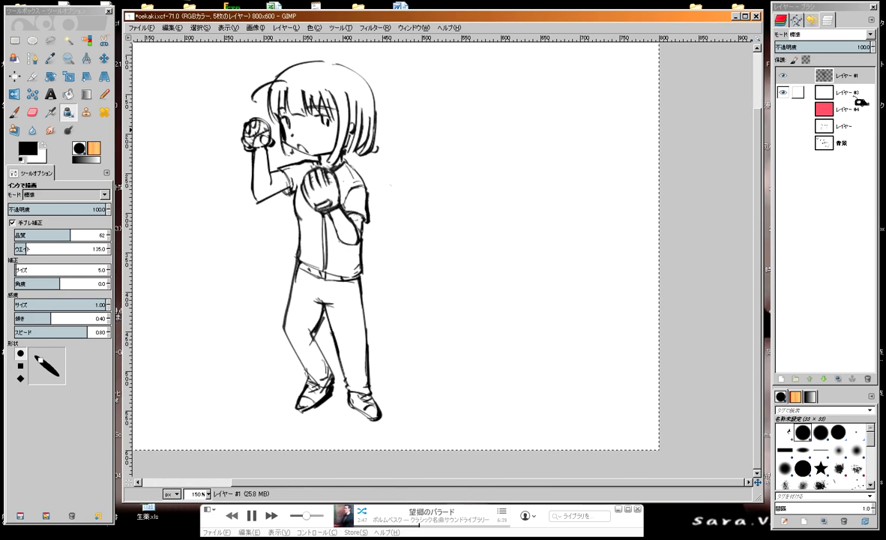
click(843, 74)
key(shift+ctrl+n)
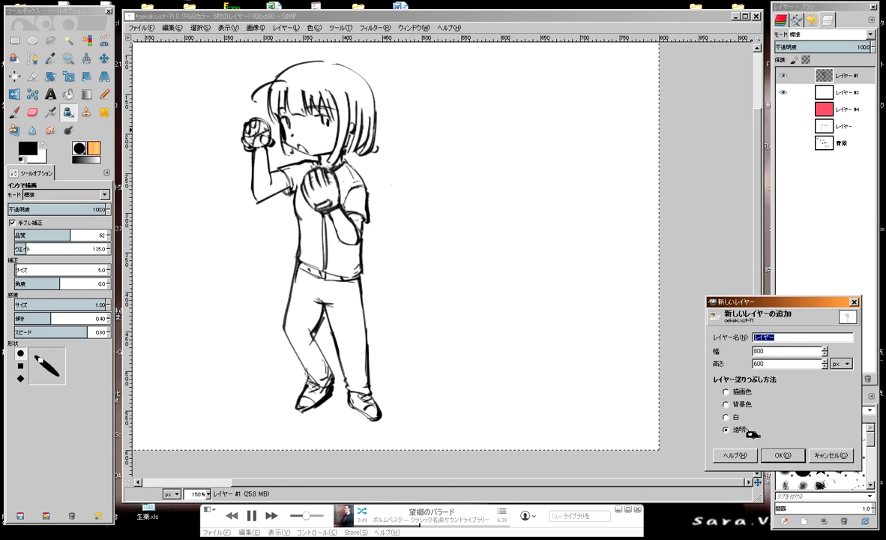
click(782, 455)
mouse_move(795, 92)
mouse_down()
mouse_move(852, 108)
mouse_move(877, 153)
mouse_up()
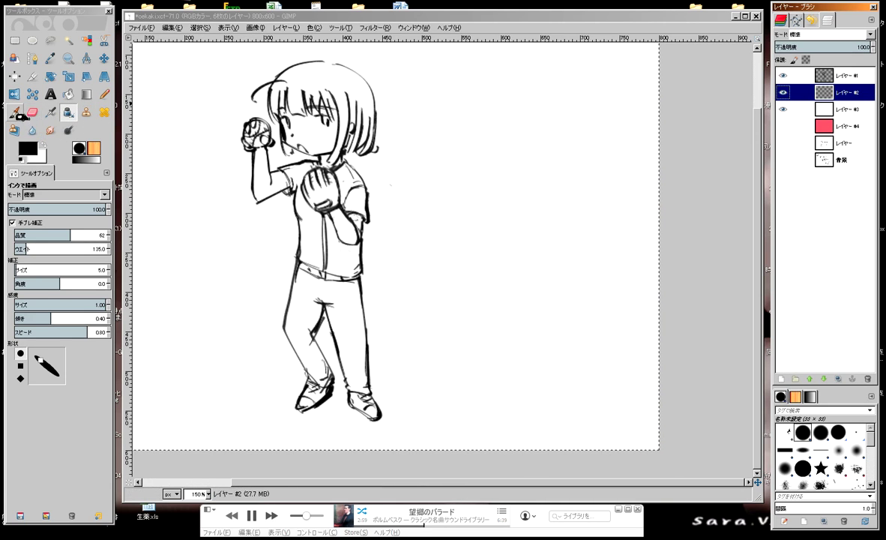
click(15, 112)
scroll(288, 197, up, 2)
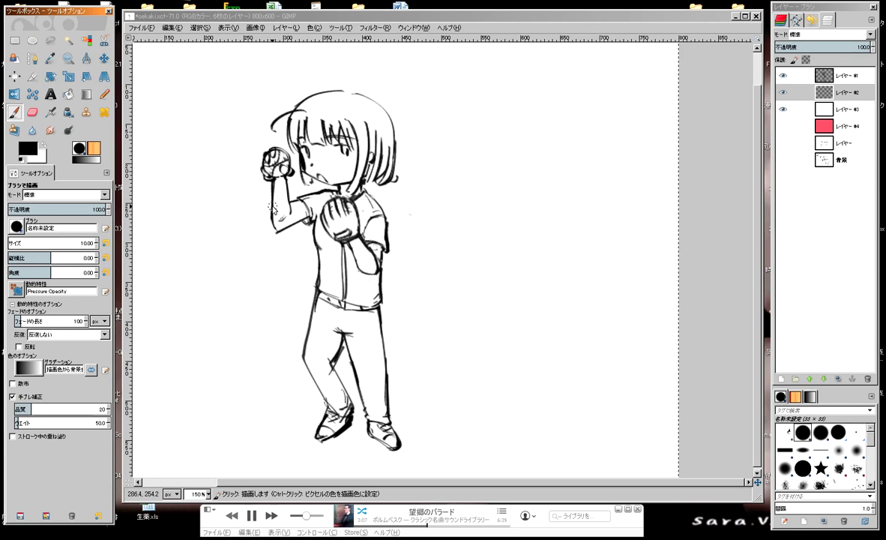
Step: Keep the round brush, set the foreground to pale peach ffe4c9, and zoom in
click(17, 225)
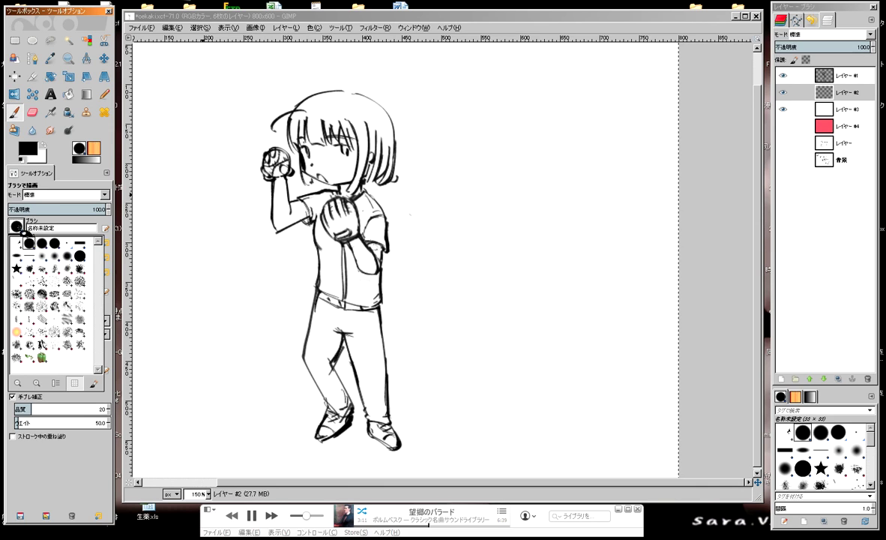
click(24, 216)
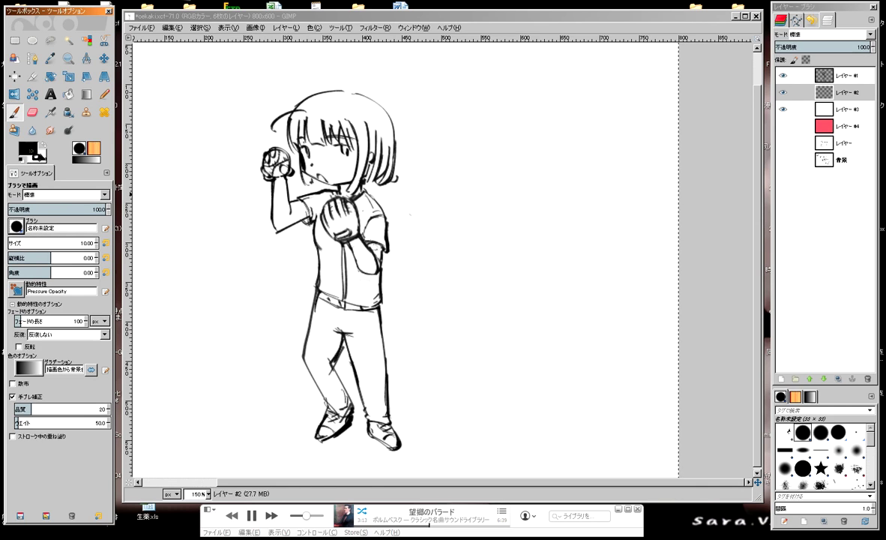
click(30, 150)
click(598, 191)
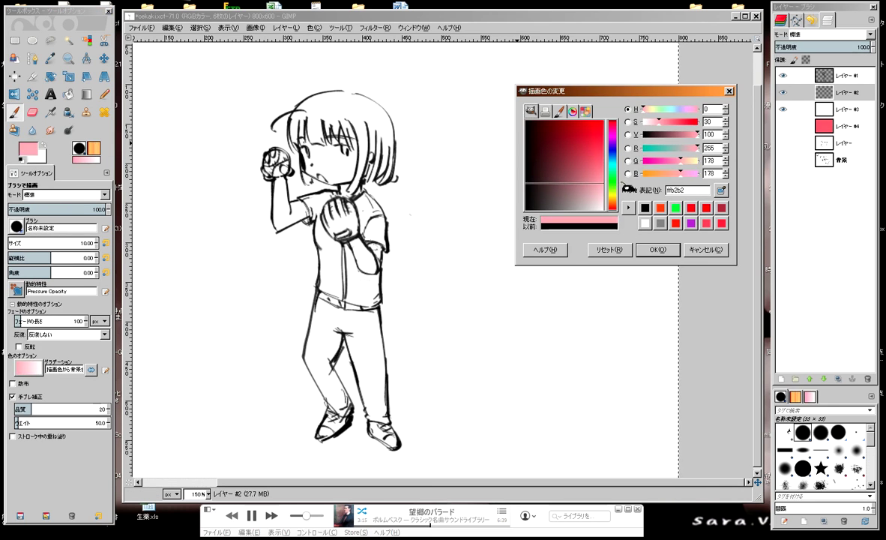
drag(619, 197, 639, 223)
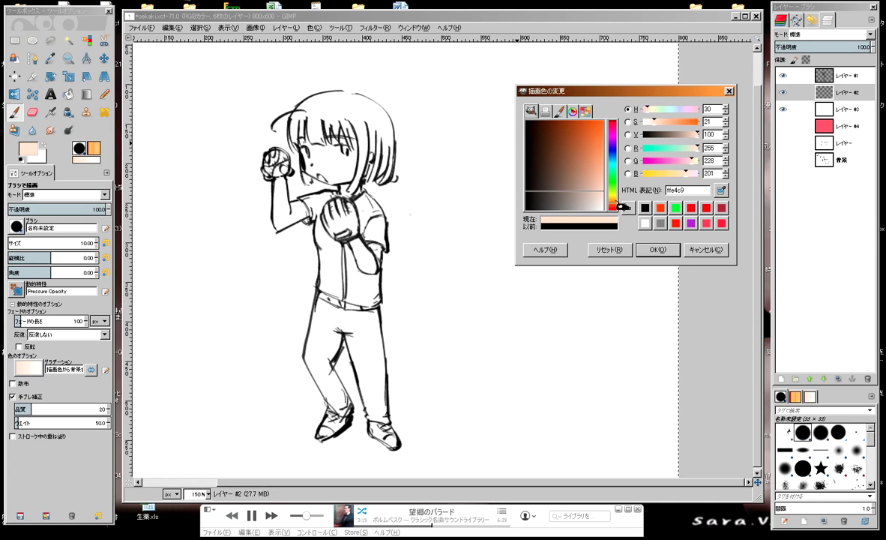
click(647, 251)
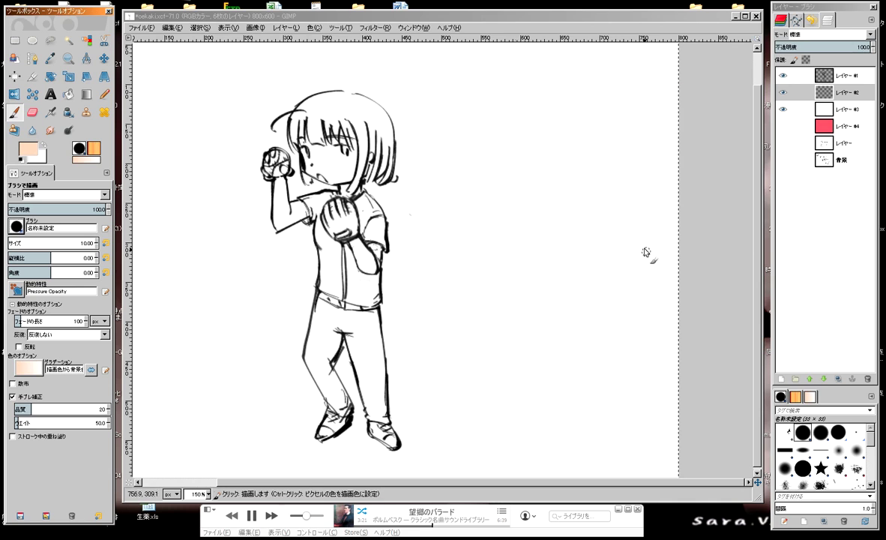
key(plus)
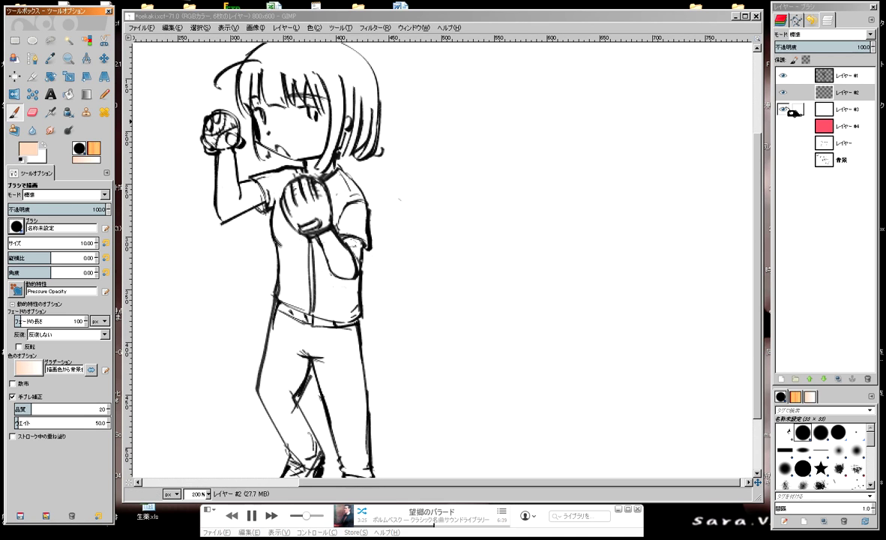
Step: Make the white layer active and set the Bucket Fill colour to bright green 73ff48
click(783, 110)
click(833, 111)
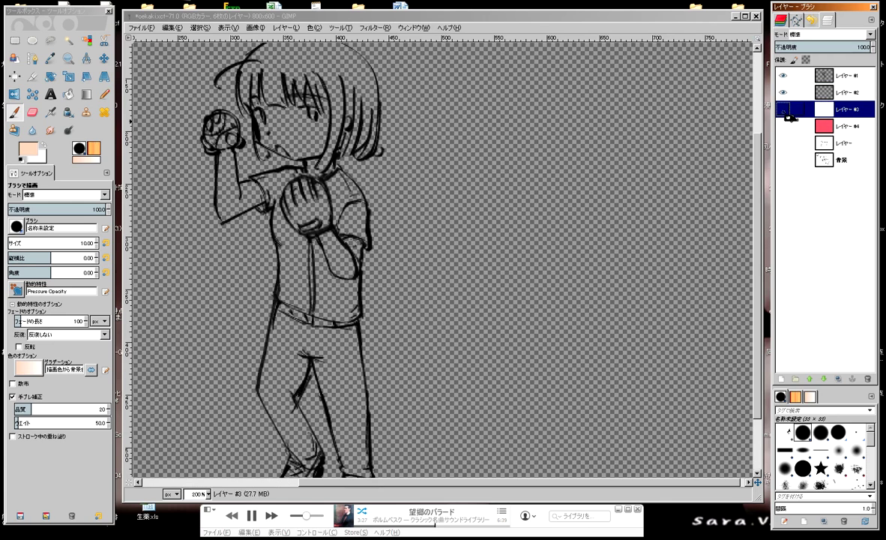
click(783, 110)
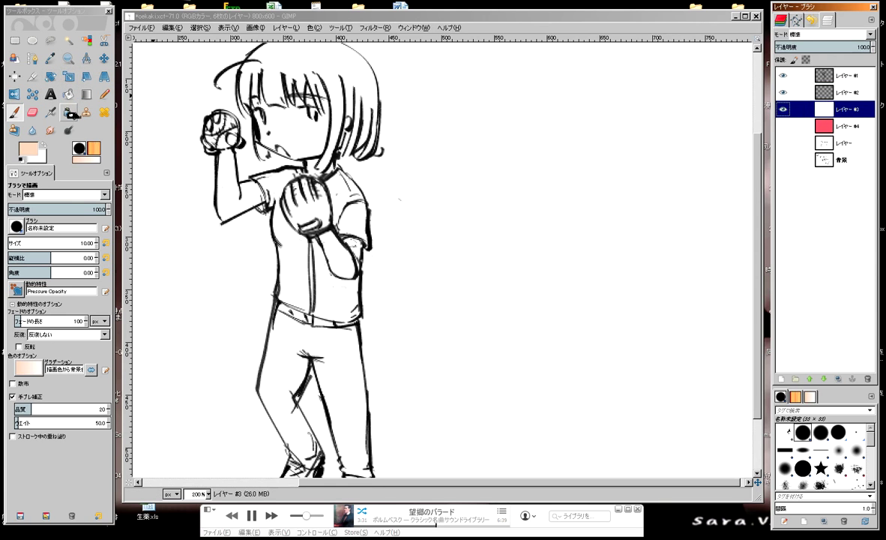
click(68, 94)
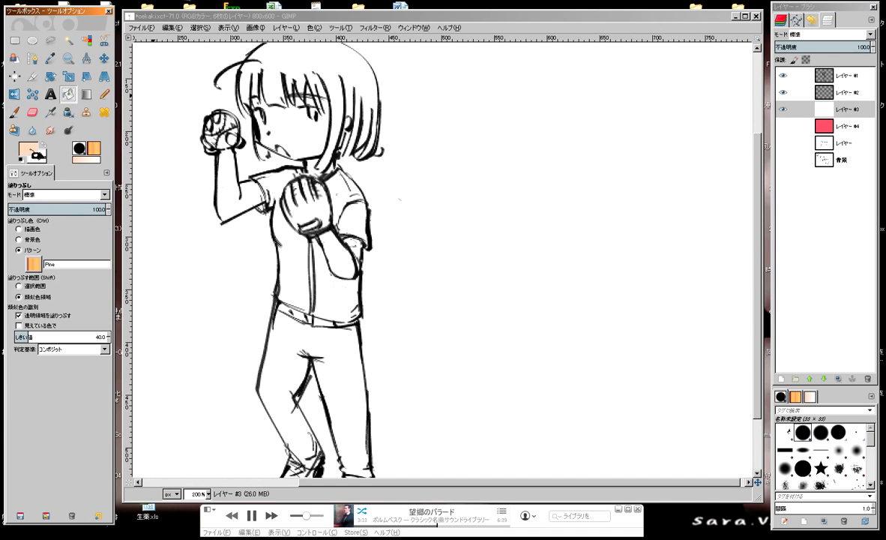
click(31, 150)
click(616, 187)
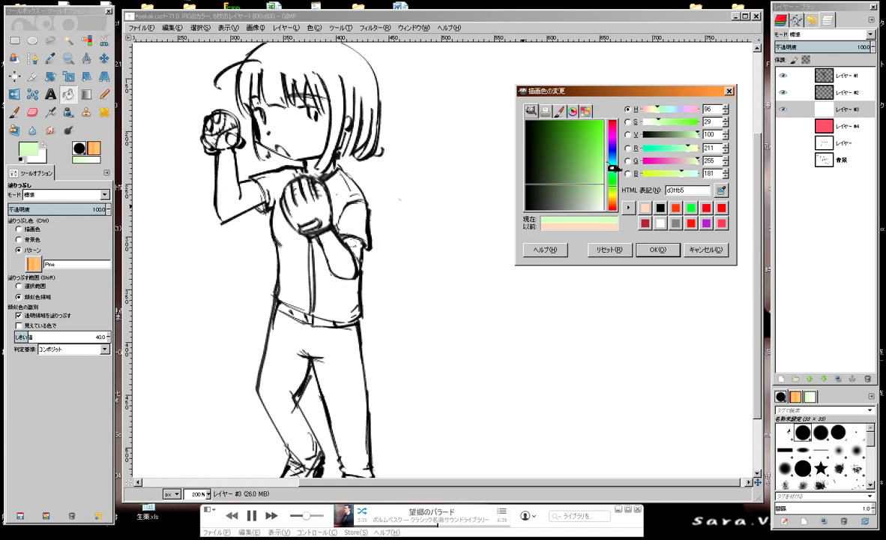
click(602, 146)
click(618, 185)
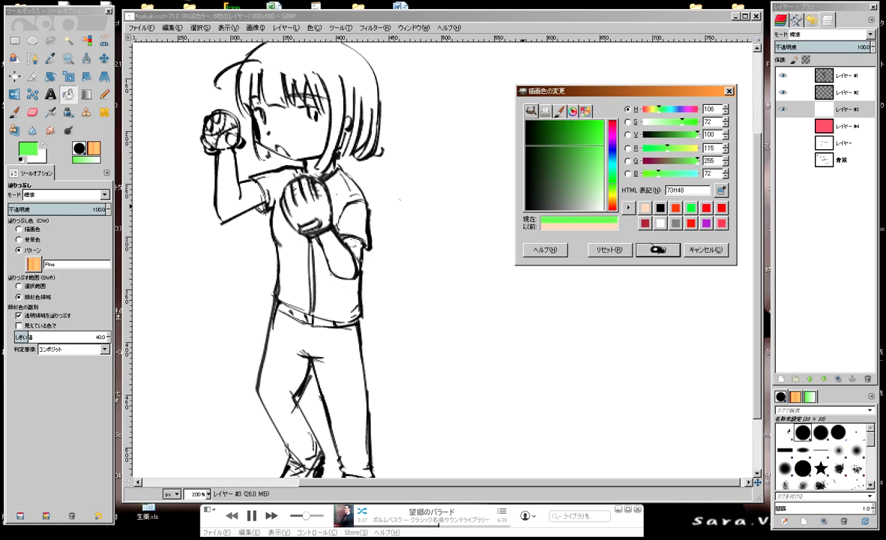
click(655, 248)
Step: Undo a wood-pattern fill, switch Bucket Fill to FG colour, and start a green-filled new layer
click(579, 202)
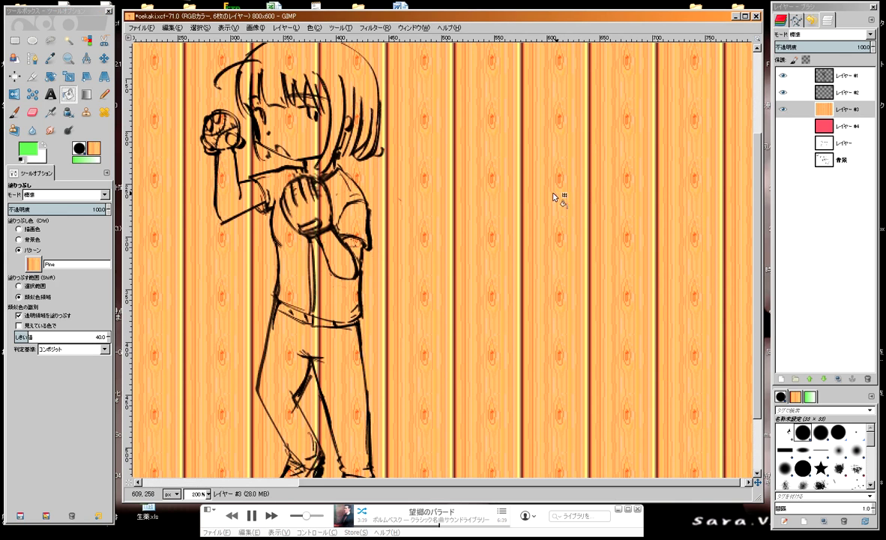
key(ctrl+z)
click(18, 228)
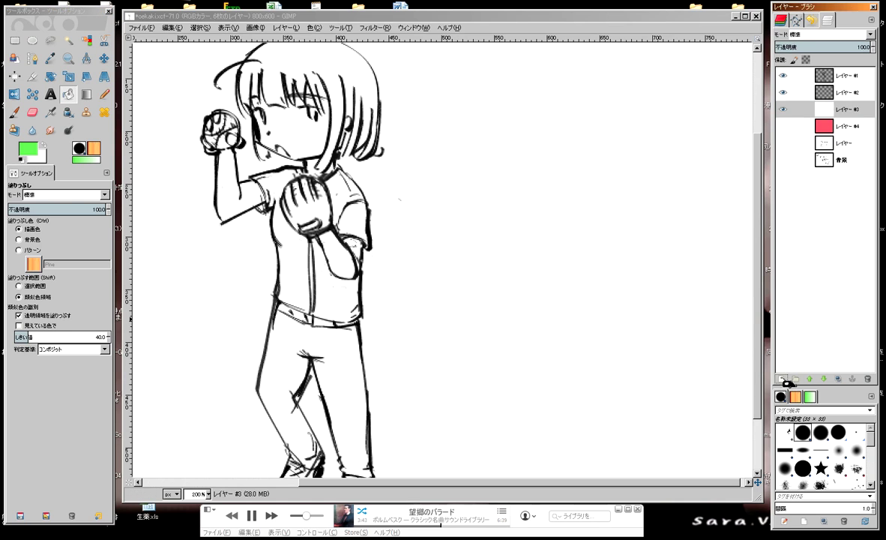
click(782, 379)
click(723, 395)
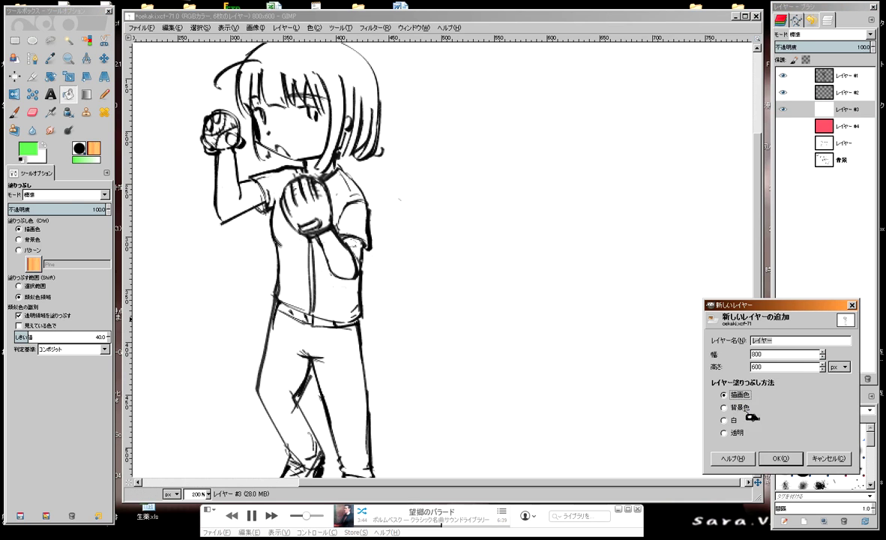
Step: Create the bright green-filled Layer #5 beneath the line art and select the colouring layer
click(781, 458)
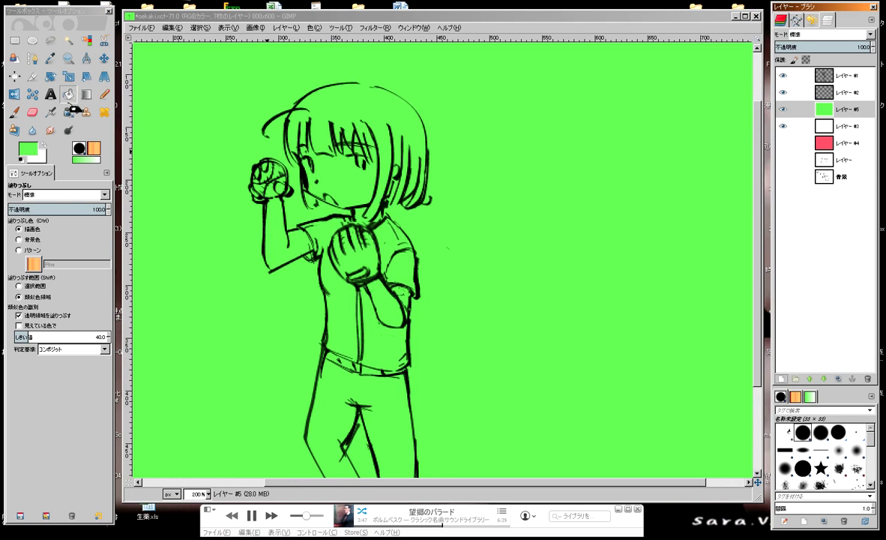
click(15, 112)
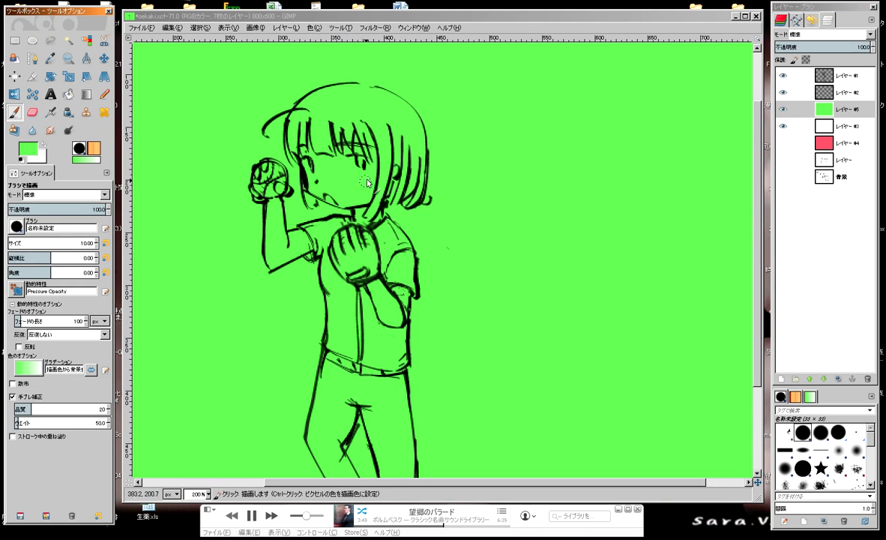
click(847, 92)
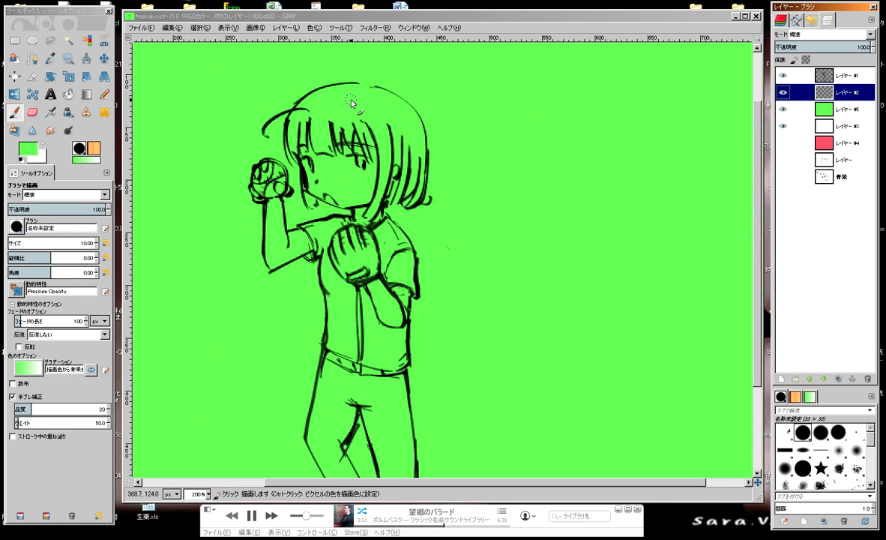
Step: Zoom in to 300% on the head with colouring Layer #2 active
key(plus)
scroll(351, 103, up, 3)
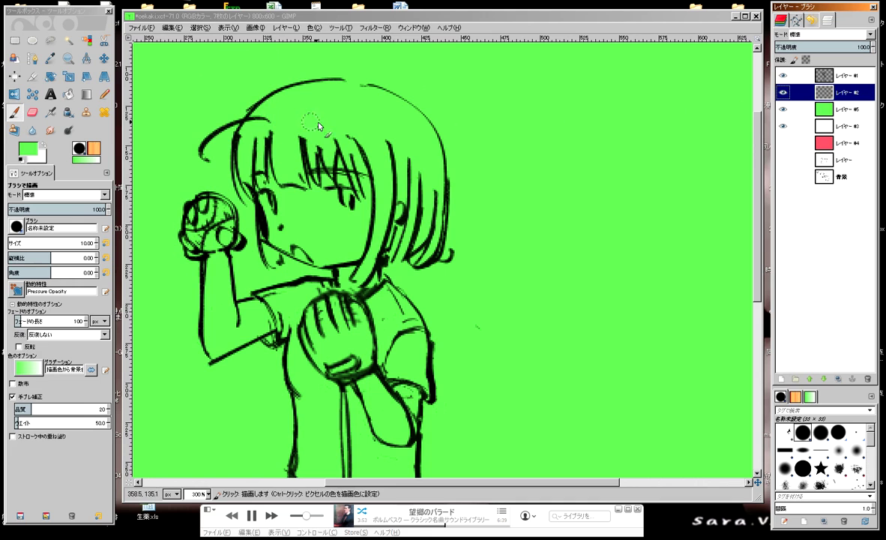
click(847, 75)
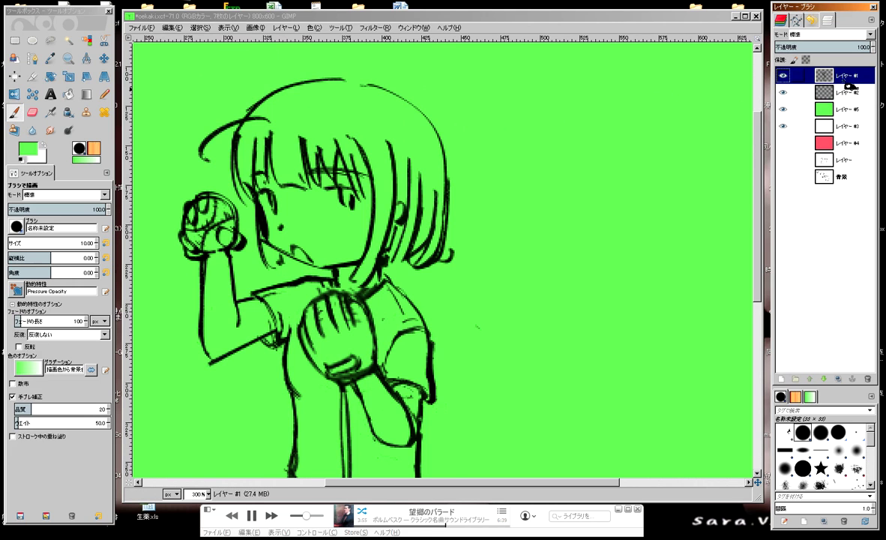
click(257, 131)
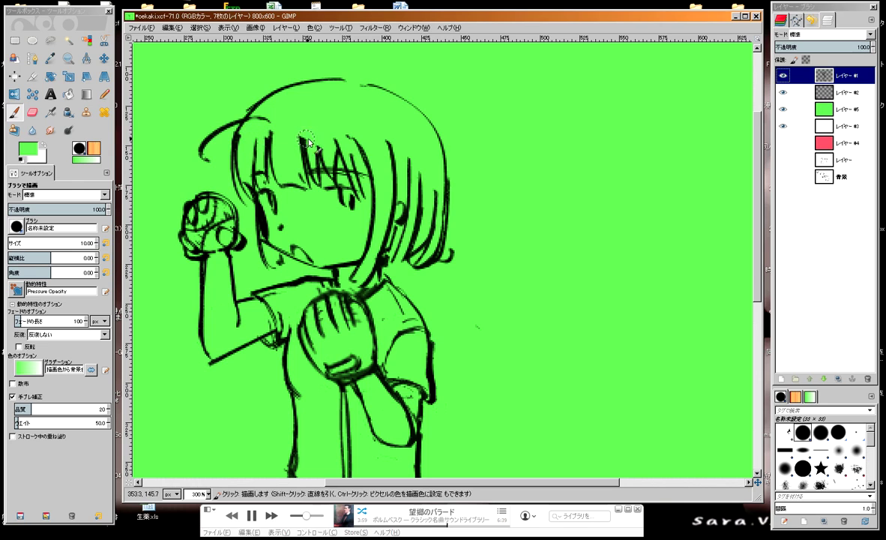
click(794, 92)
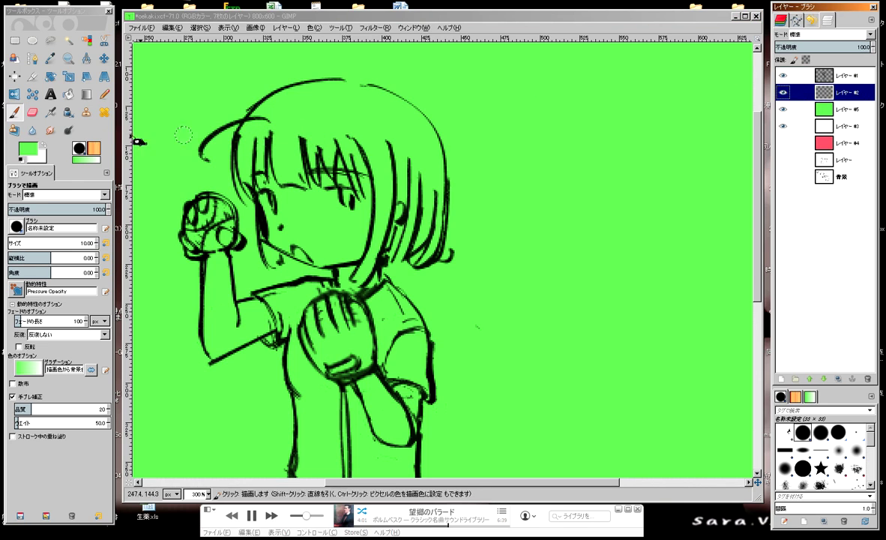
Step: Set the foreground to pale peach and paint the face, cheek and chin
click(30, 148)
click(615, 191)
click(643, 237)
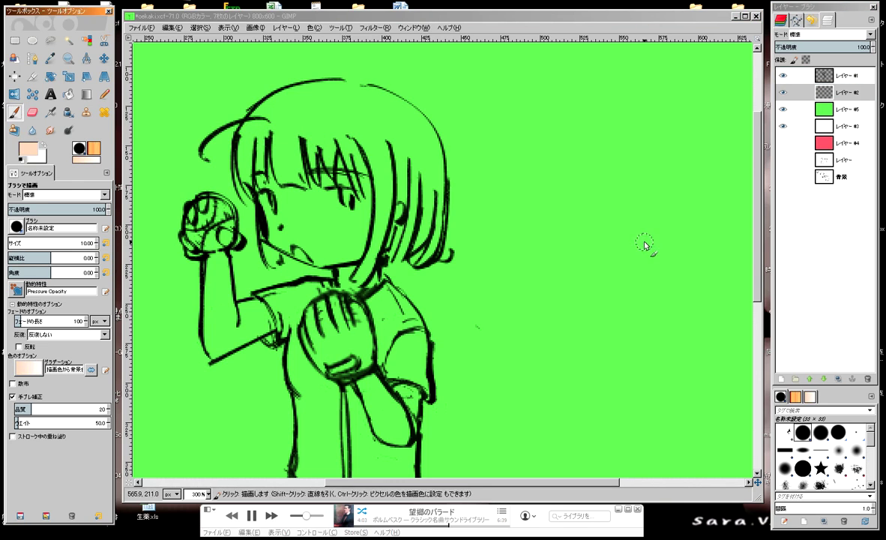
mouse_move(268, 139)
mouse_down()
mouse_move(249, 141)
mouse_move(252, 174)
mouse_move(258, 105)
mouse_move(266, 174)
mouse_up()
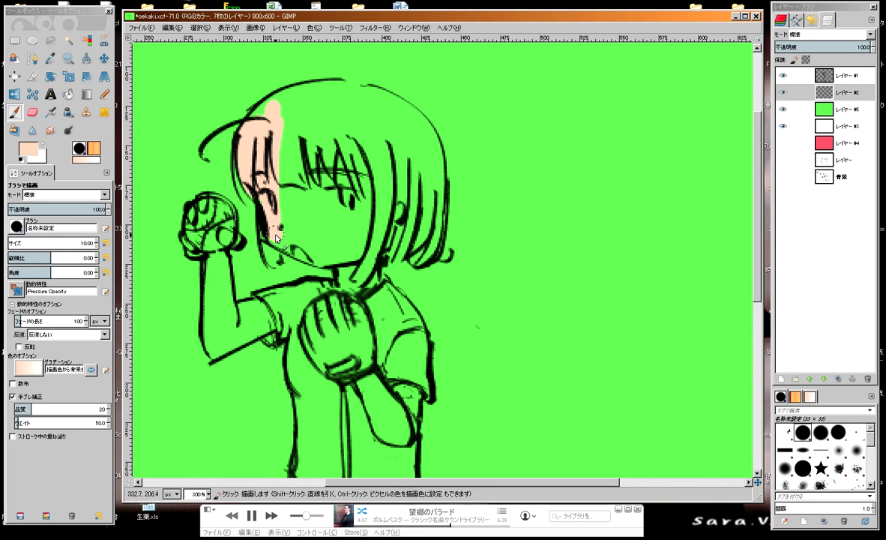
drag(276, 238, 274, 251)
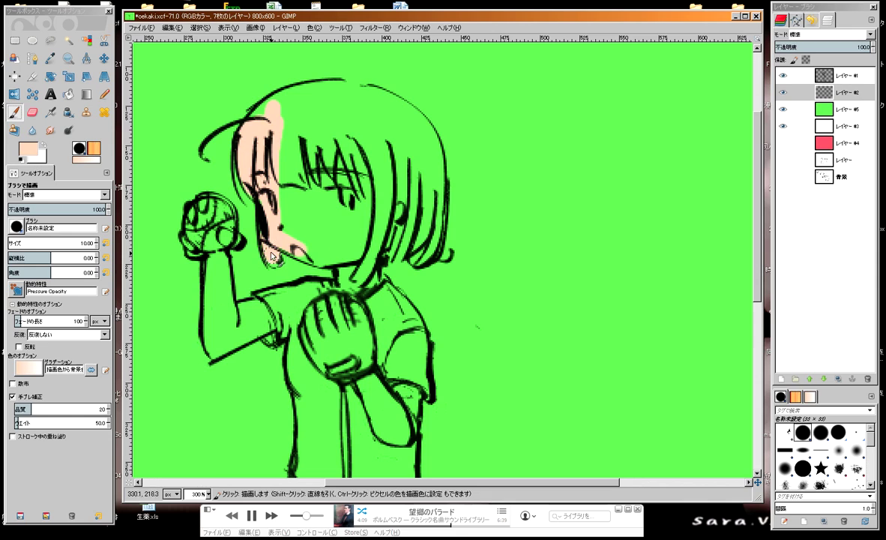
drag(276, 264, 258, 172)
mouse_move(262, 222)
mouse_down()
mouse_move(331, 261)
mouse_move(334, 248)
mouse_move(291, 246)
mouse_move(266, 120)
mouse_move(300, 218)
mouse_move(344, 143)
mouse_move(383, 174)
mouse_move(359, 225)
mouse_move(352, 203)
mouse_move(350, 258)
mouse_up()
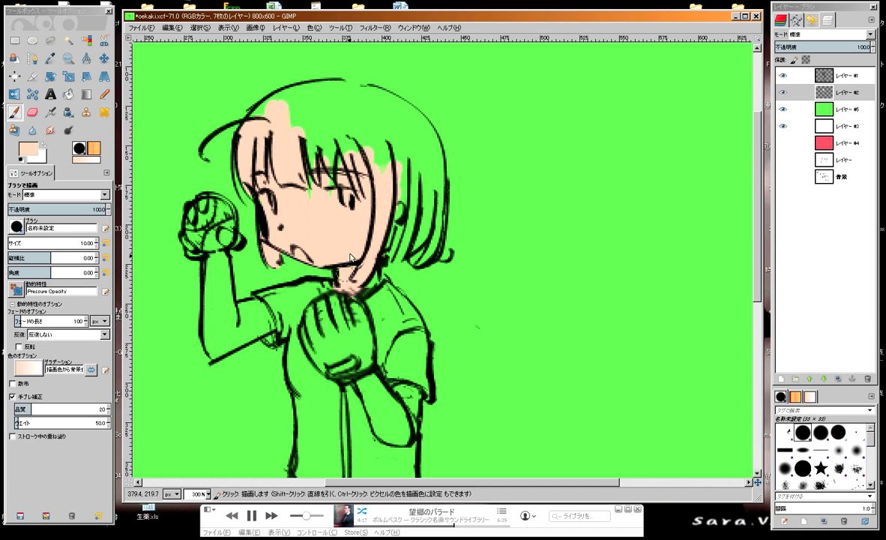
Step: Paint peach across the top of the head and along the hair's right edge
mouse_move(264, 113)
mouse_down()
mouse_move(326, 90)
mouse_move(298, 97)
mouse_move(369, 107)
mouse_move(375, 94)
mouse_move(402, 126)
mouse_move(374, 180)
mouse_move(356, 103)
mouse_move(297, 99)
mouse_move(306, 168)
mouse_move(326, 180)
mouse_up()
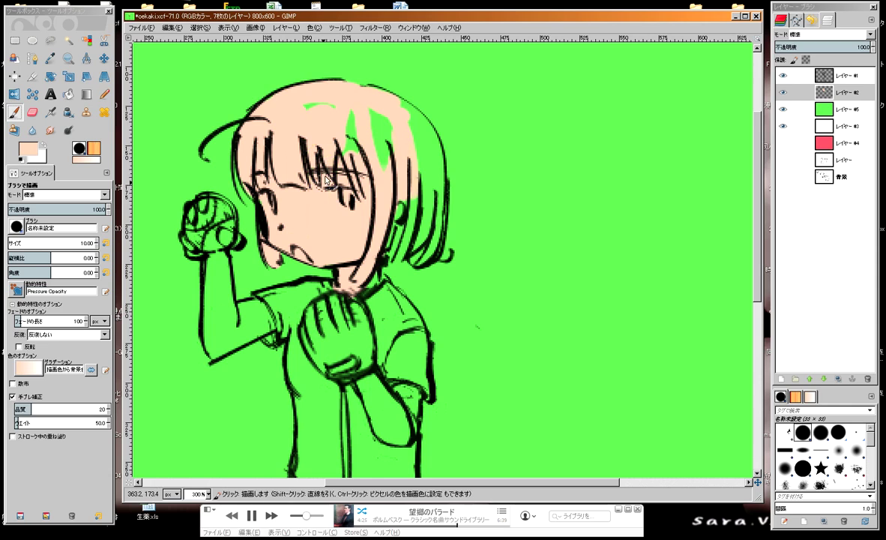
mouse_move(351, 123)
mouse_down()
mouse_move(345, 158)
mouse_move(360, 109)
mouse_move(429, 154)
mouse_up()
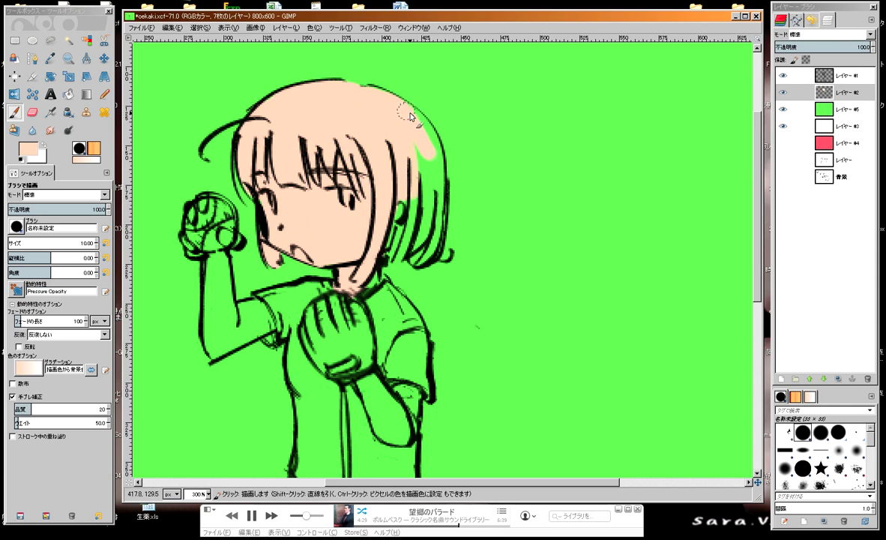
drag(409, 117, 434, 166)
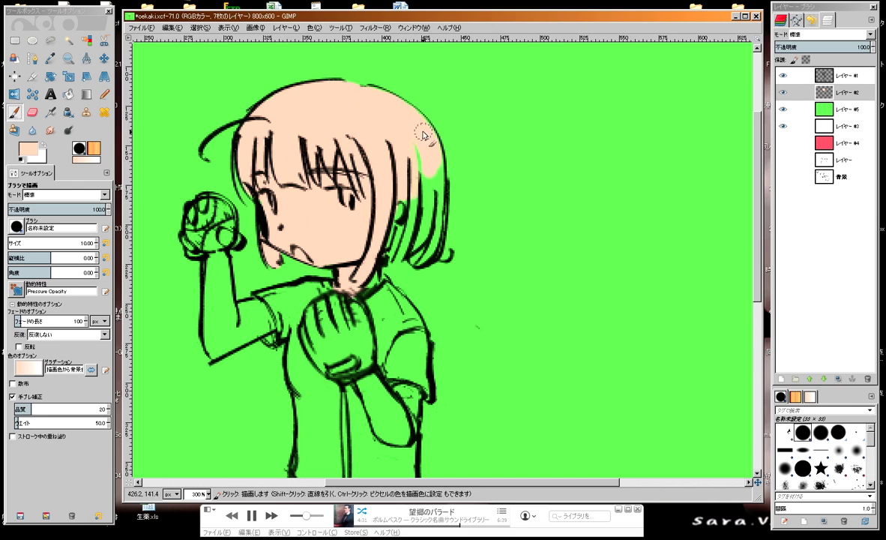
mouse_move(425, 132)
mouse_down()
mouse_move(433, 159)
mouse_move(416, 214)
mouse_move(398, 229)
mouse_up()
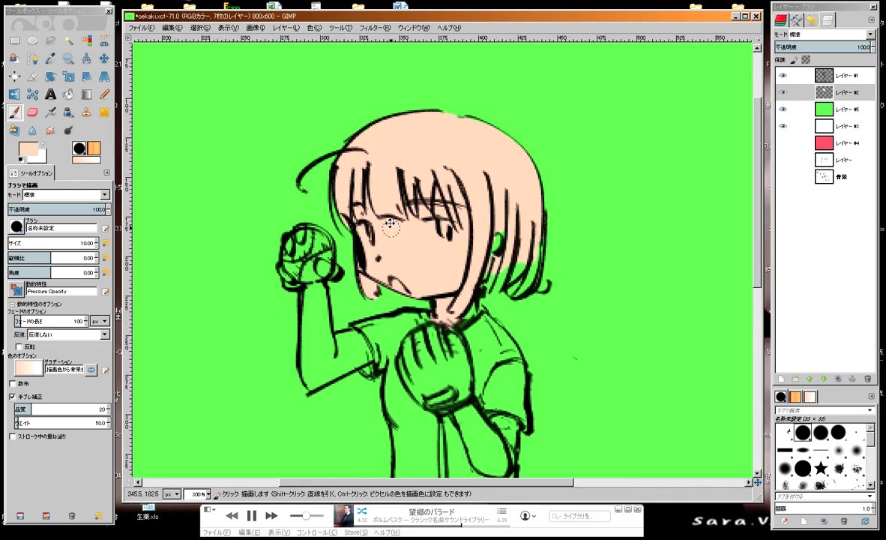
Step: Paint pale peach over the raised fist and the gap between upper arm and sleeve
scroll(378, 114, up, 2)
scroll(359, 122, down, 3)
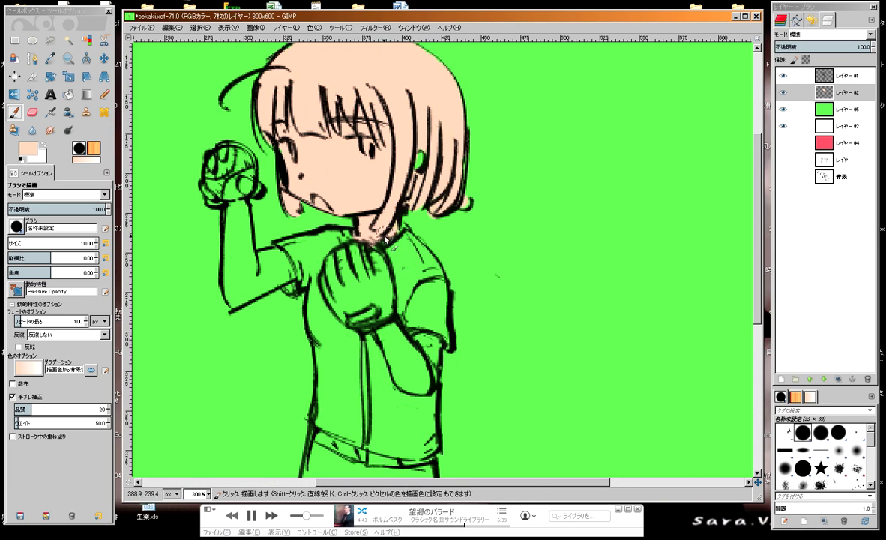
scroll(386, 238, left, 3)
mouse_move(307, 137)
mouse_down()
mouse_move(276, 150)
mouse_move(279, 174)
mouse_move(338, 176)
mouse_move(308, 157)
mouse_move(313, 140)
mouse_move(297, 178)
mouse_move(317, 257)
mouse_move(318, 194)
mouse_move(303, 225)
mouse_move(301, 173)
mouse_move(345, 150)
mouse_move(353, 157)
mouse_move(322, 184)
mouse_move(367, 184)
mouse_move(317, 192)
mouse_move(318, 209)
mouse_up()
scroll(340, 183, down, 2)
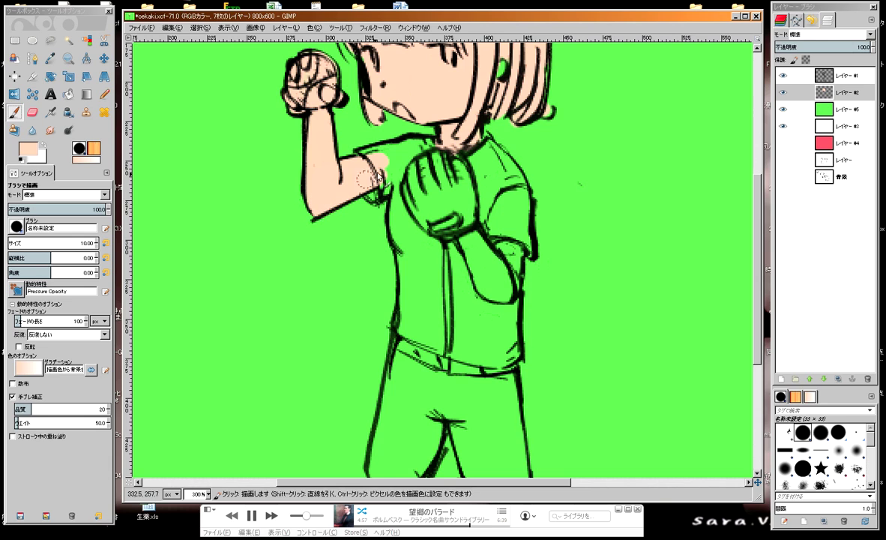
mouse_move(380, 177)
mouse_down()
mouse_move(341, 146)
mouse_move(390, 139)
mouse_move(398, 174)
mouse_move(371, 174)
mouse_move(375, 292)
mouse_move(382, 248)
mouse_up()
scroll(382, 247, down, 2)
scroll(360, 187, down, 3)
Step: Paint peach down the torso's left edge and leg, undoing one stray stroke
mouse_move(338, 106)
mouse_down()
mouse_move(324, 194)
mouse_move(333, 225)
mouse_up()
mouse_move(341, 192)
mouse_down()
mouse_move(304, 251)
mouse_move(300, 312)
mouse_up()
scroll(300, 311, down, 3)
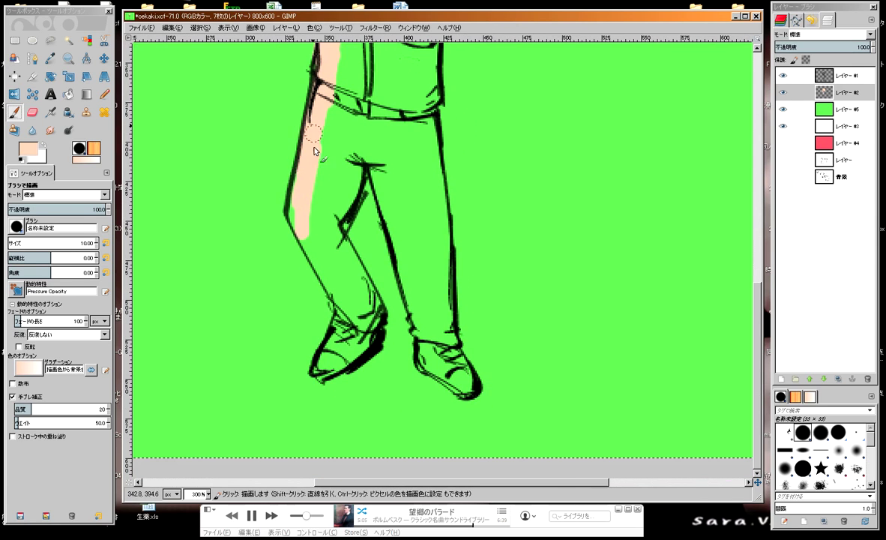
mouse_move(313, 146)
mouse_down()
mouse_move(288, 187)
mouse_move(308, 240)
mouse_up()
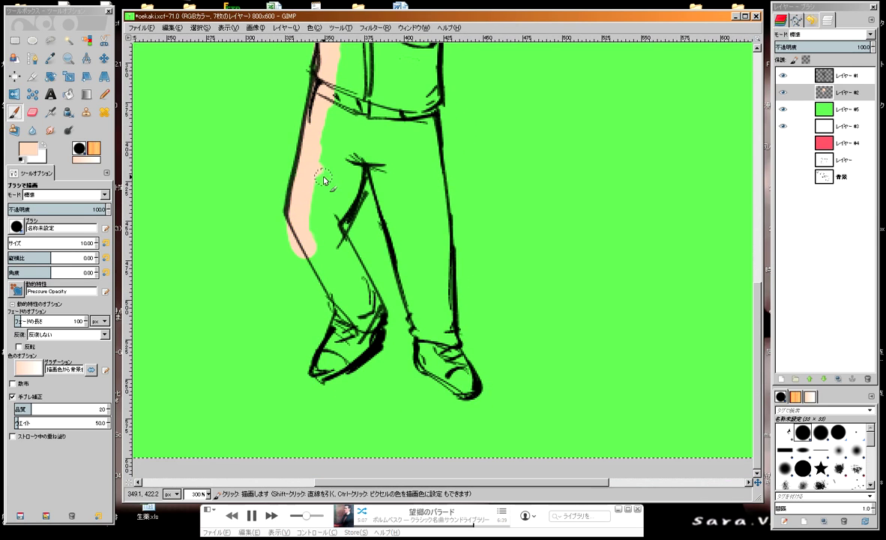
key(ctrl+z)
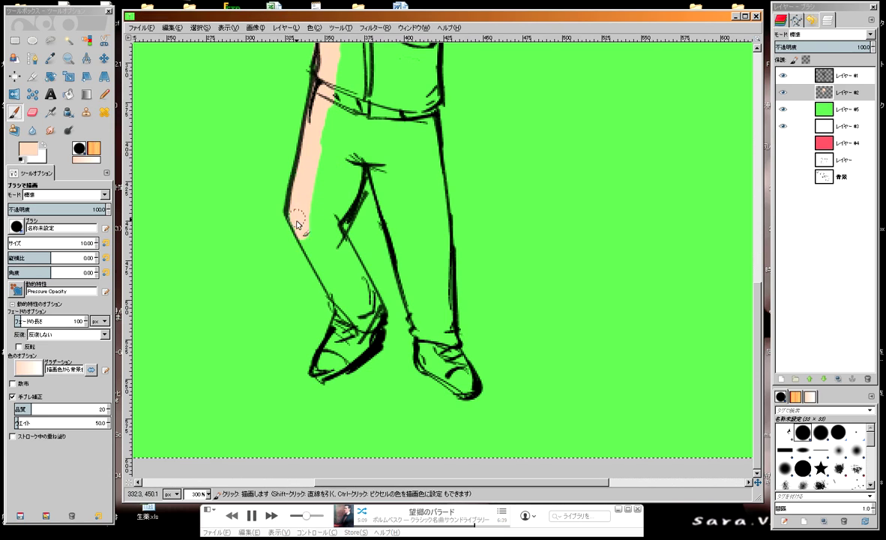
mouse_move(297, 213)
mouse_down()
mouse_move(324, 263)
mouse_move(322, 366)
mouse_move(336, 362)
mouse_move(348, 308)
mouse_move(328, 233)
mouse_move(333, 255)
mouse_move(352, 265)
mouse_up()
mouse_move(319, 218)
mouse_down()
mouse_move(315, 150)
mouse_move(328, 207)
mouse_up()
Step: Fill the upper thighs and right-ankle gap with peach, then zoom out to 150%
mouse_move(330, 163)
mouse_down()
mouse_move(337, 72)
mouse_move(360, 135)
mouse_move(398, 174)
mouse_move(401, 232)
mouse_move(379, 236)
mouse_move(382, 197)
mouse_move(418, 118)
mouse_move(439, 233)
mouse_move(380, 203)
mouse_move(376, 212)
mouse_up()
scroll(379, 203, down, 3)
scroll(367, 113, right, 2)
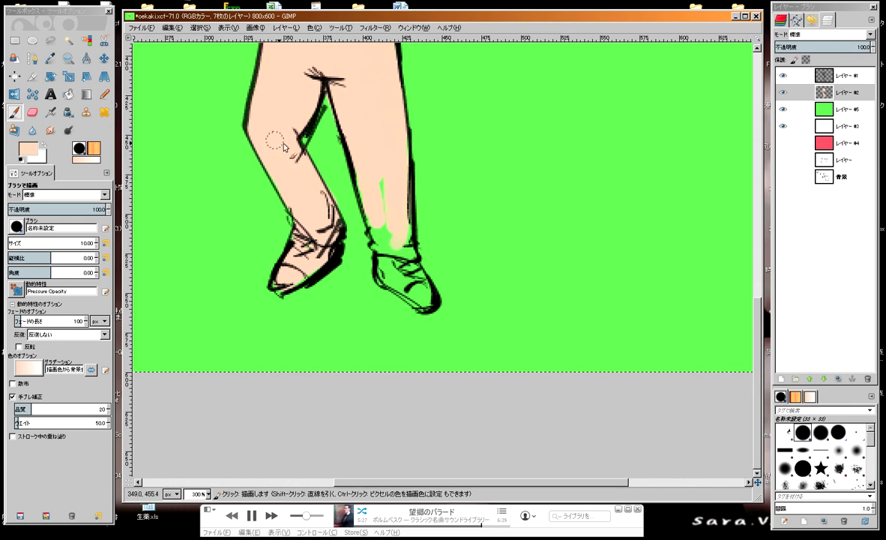
drag(371, 204, 379, 238)
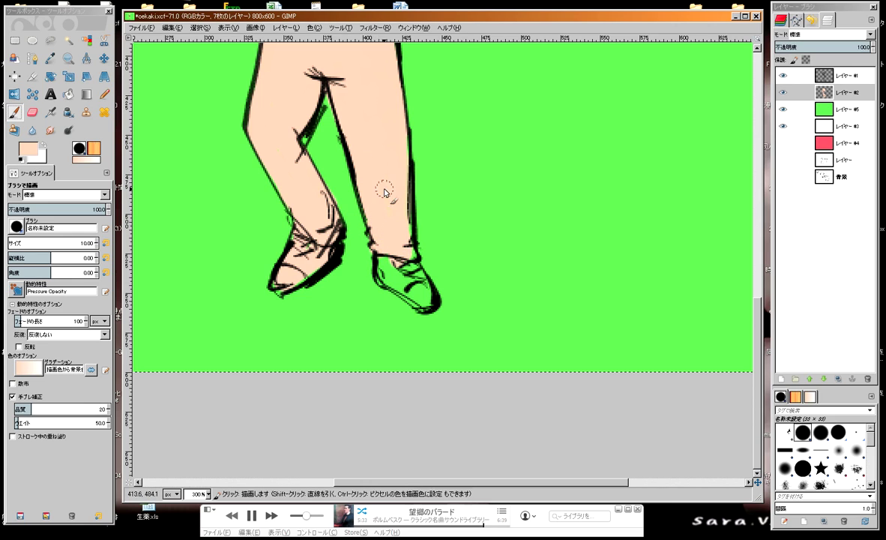
mouse_move(384, 193)
mouse_down()
mouse_move(315, 336)
mouse_move(335, 452)
mouse_up()
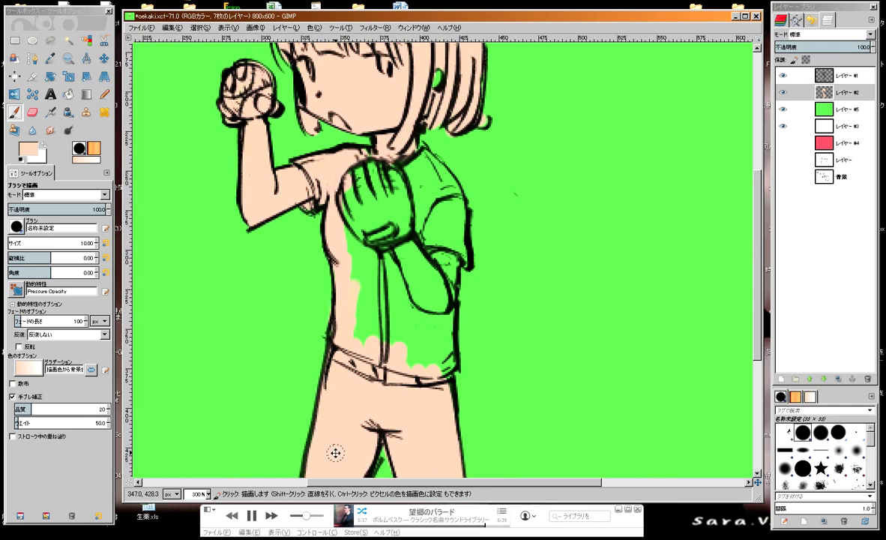
drag(345, 191, 337, 240)
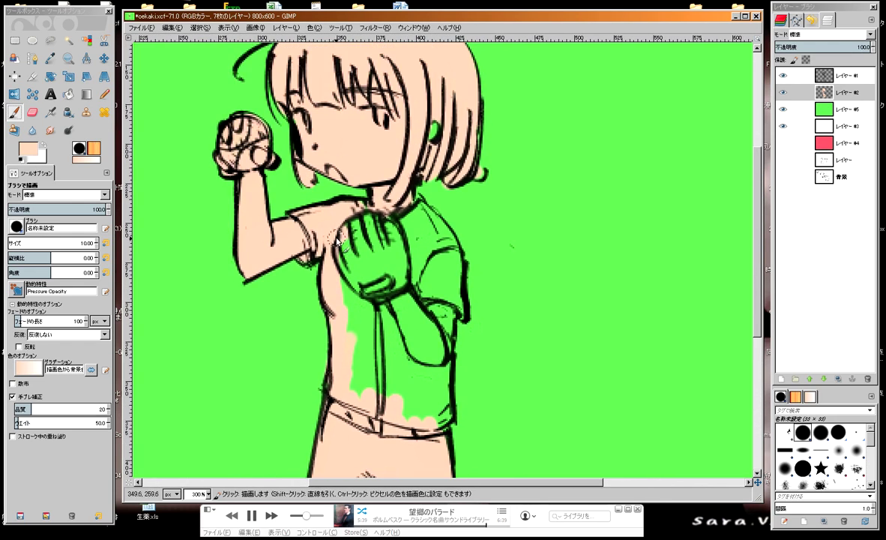
key(minus)
key(minus)
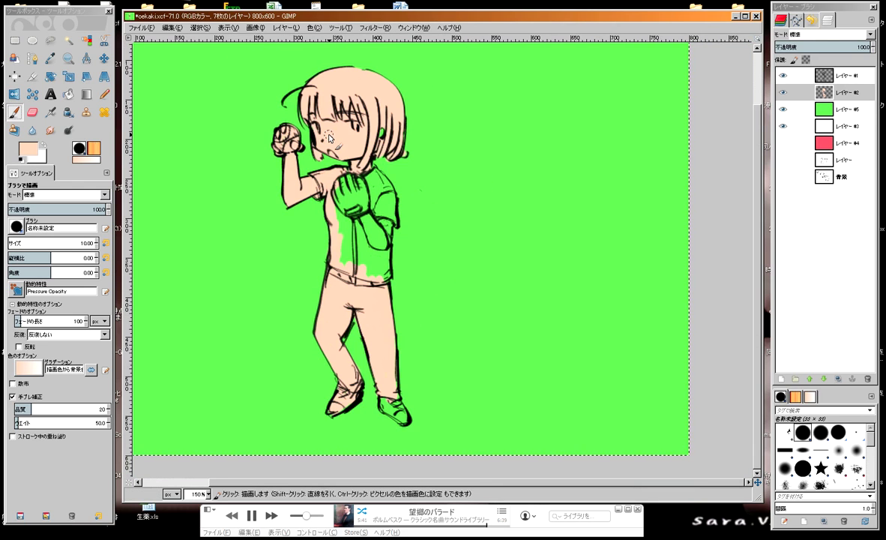
Step: Fuzzy-select the green background around the figure on Layer #1
click(68, 40)
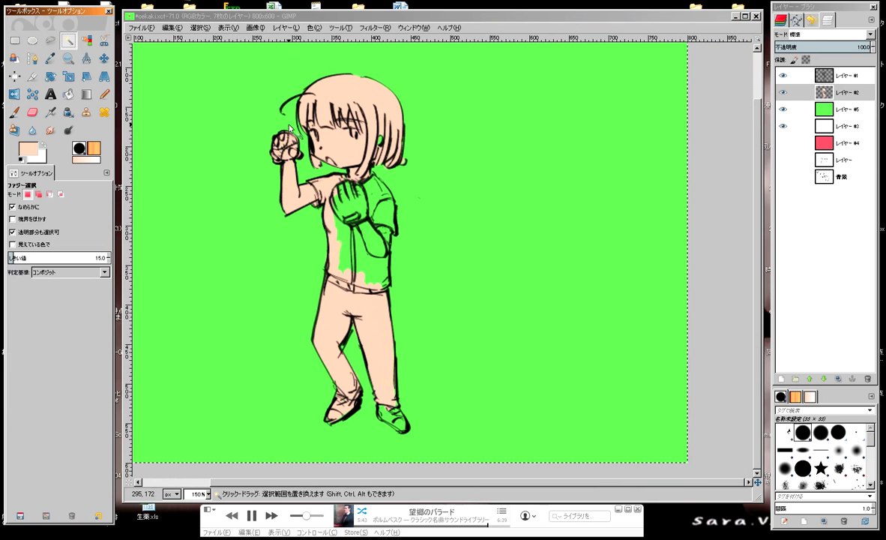
click(246, 133)
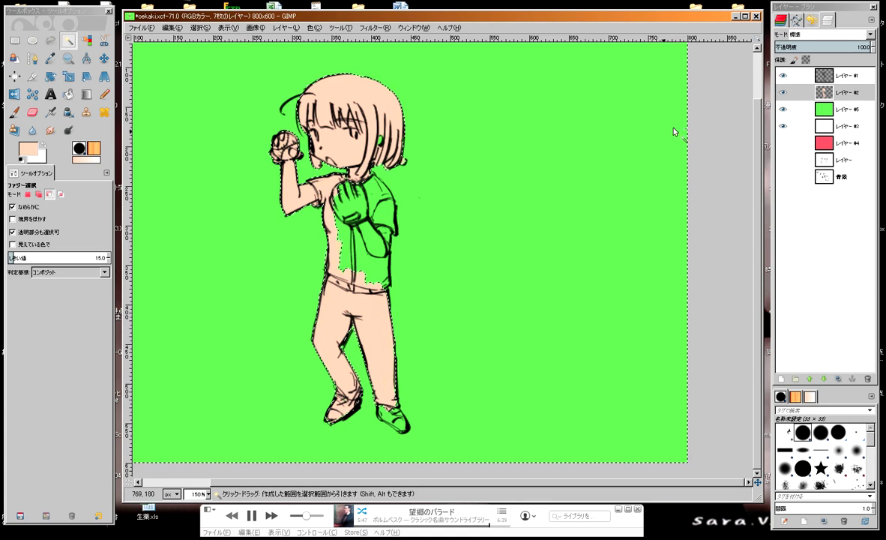
click(796, 76)
key(ctrl+shift+a)
click(480, 121)
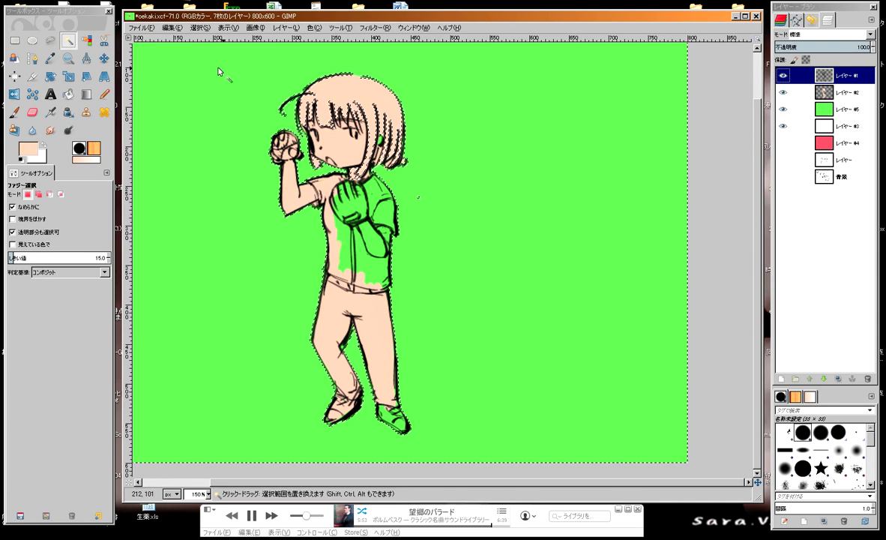
Step: Invert the selection to the figure, make Layer #2 active and turn on Quick Mask
click(200, 27)
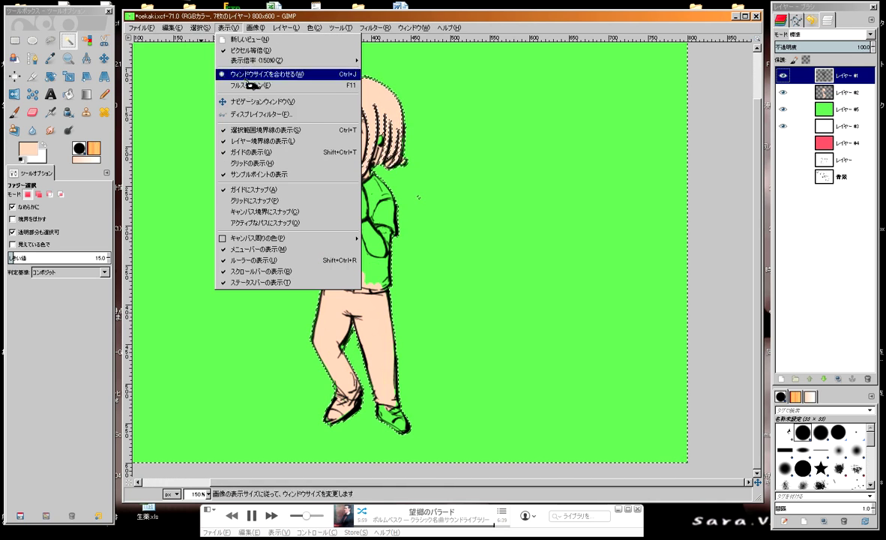
click(245, 66)
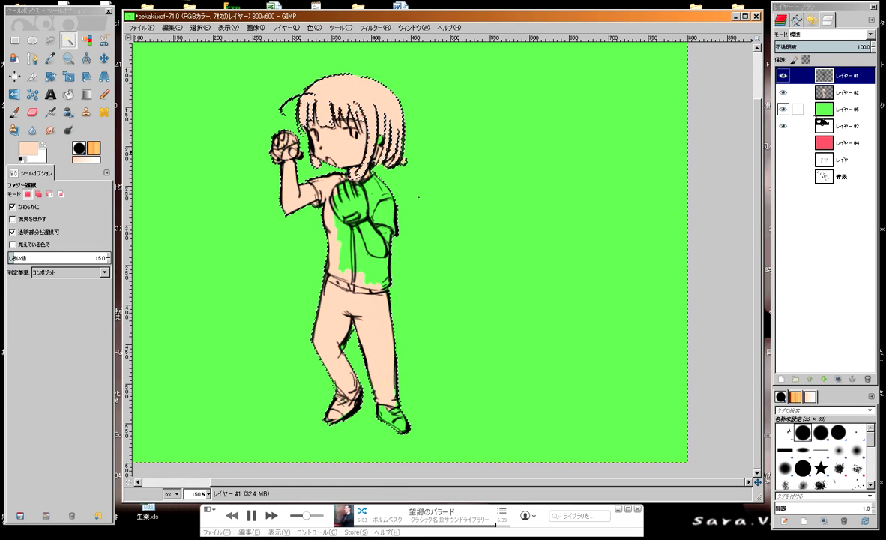
click(820, 111)
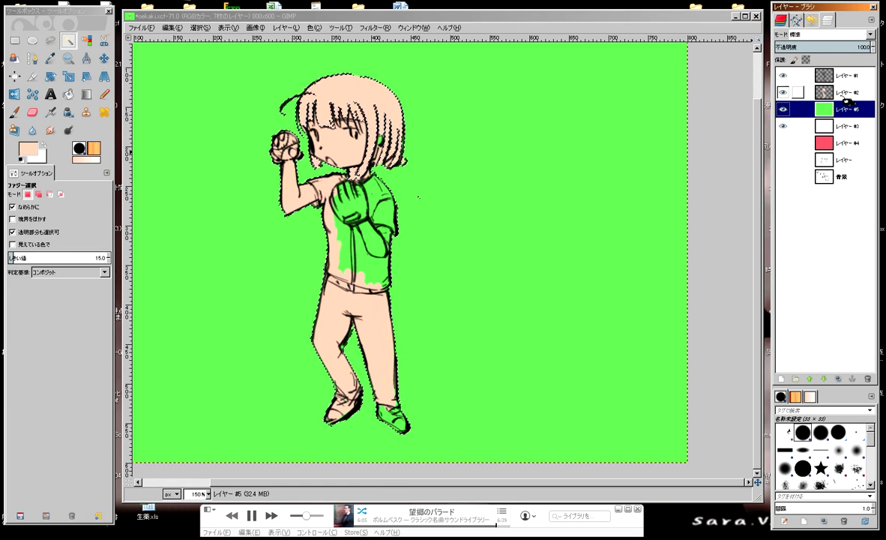
click(824, 93)
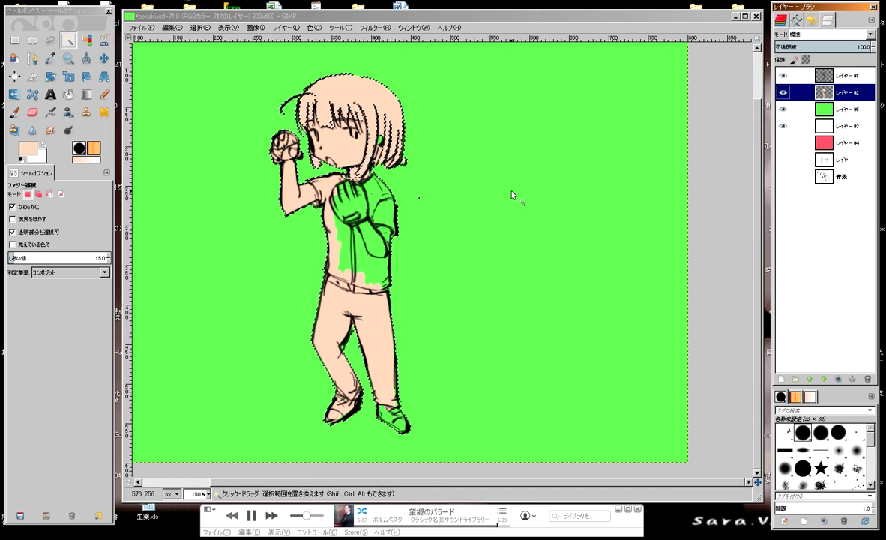
click(128, 482)
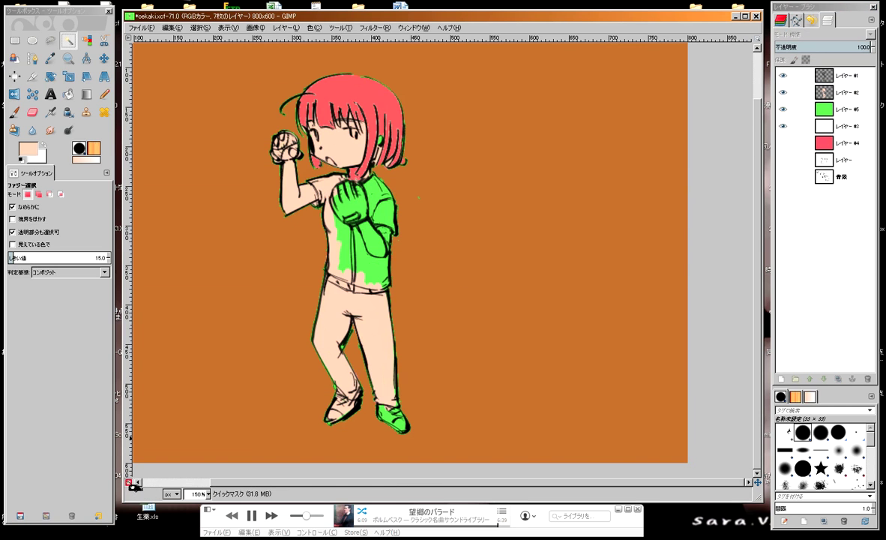
Step: Hide green Layer #5 and peach Layer #2, recheck Quick Mask, and reactivate Layer #2
click(129, 482)
click(782, 109)
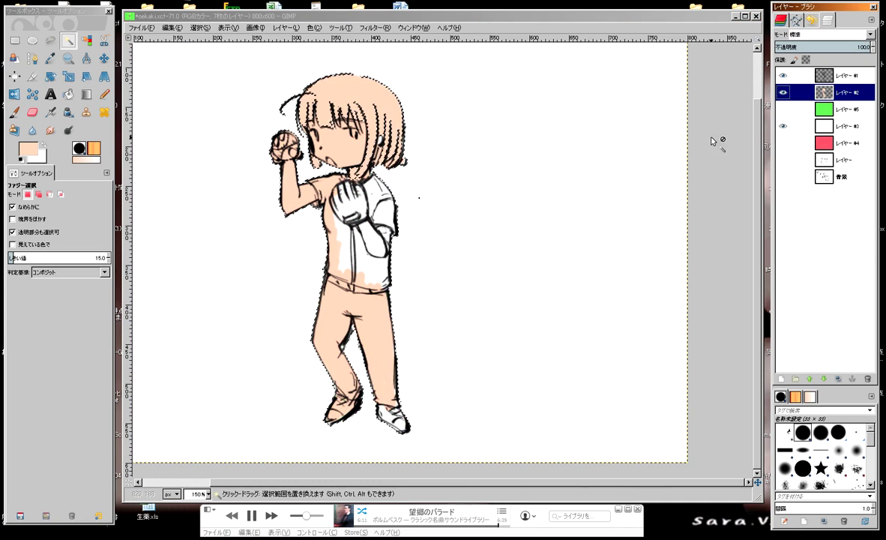
click(783, 93)
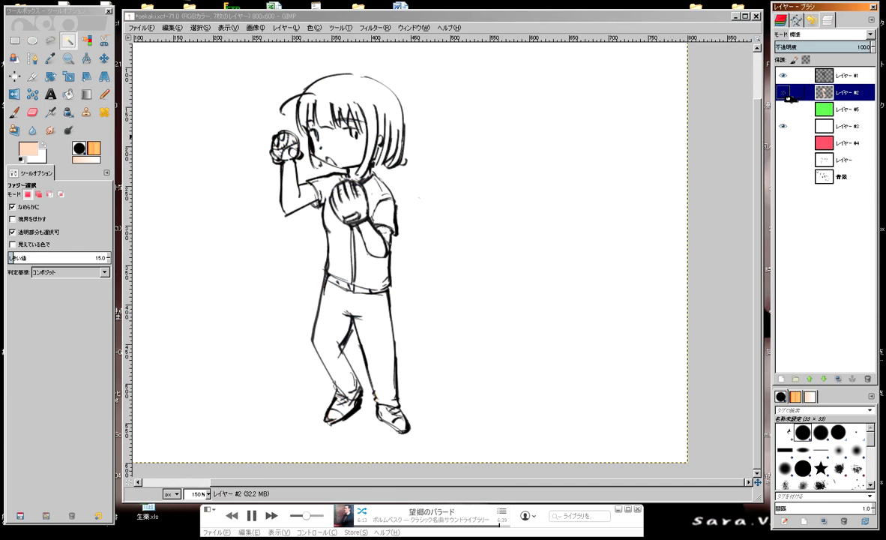
click(128, 482)
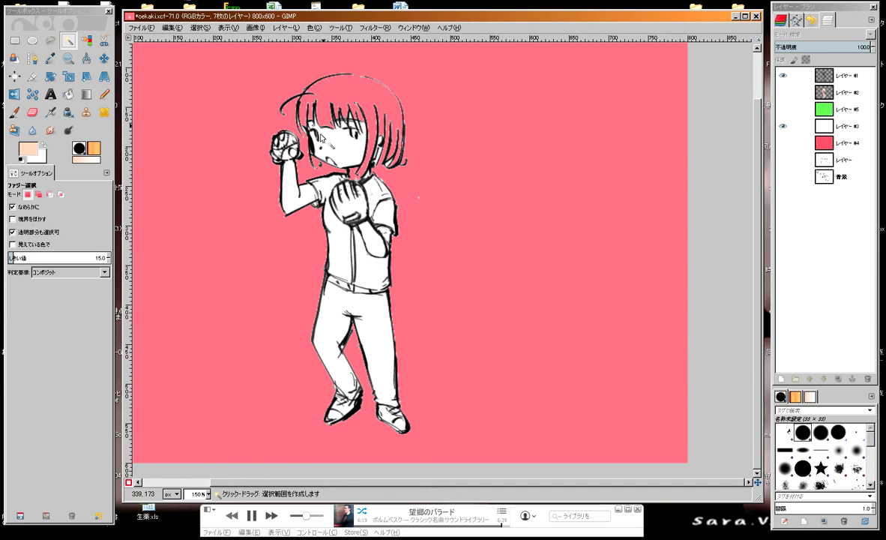
click(128, 482)
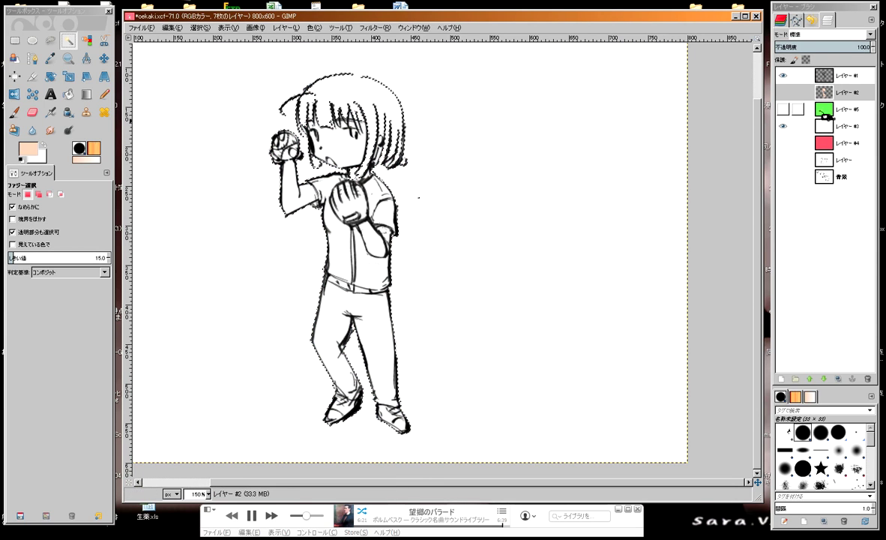
click(799, 93)
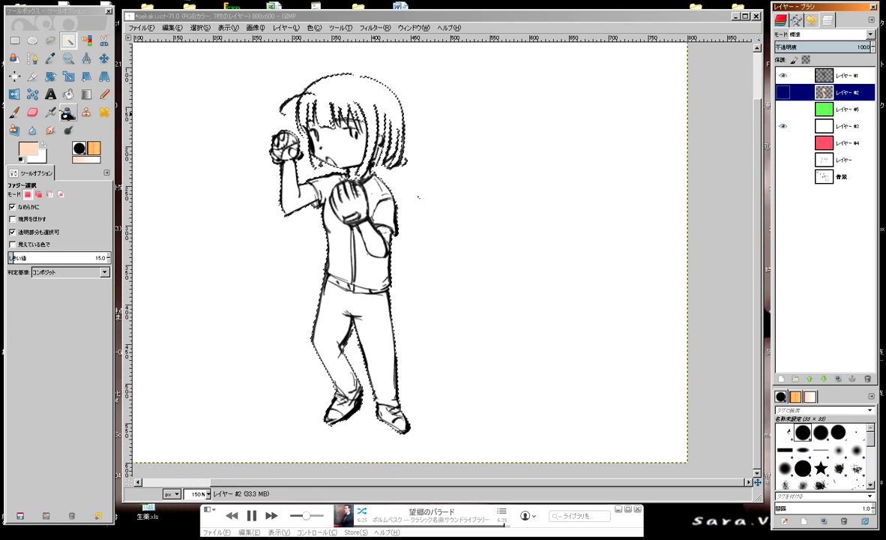
Step: Fill the figure selection with peach and paint over the shirt and right-shoe gaps
click(15, 112)
key(ctrl+comma)
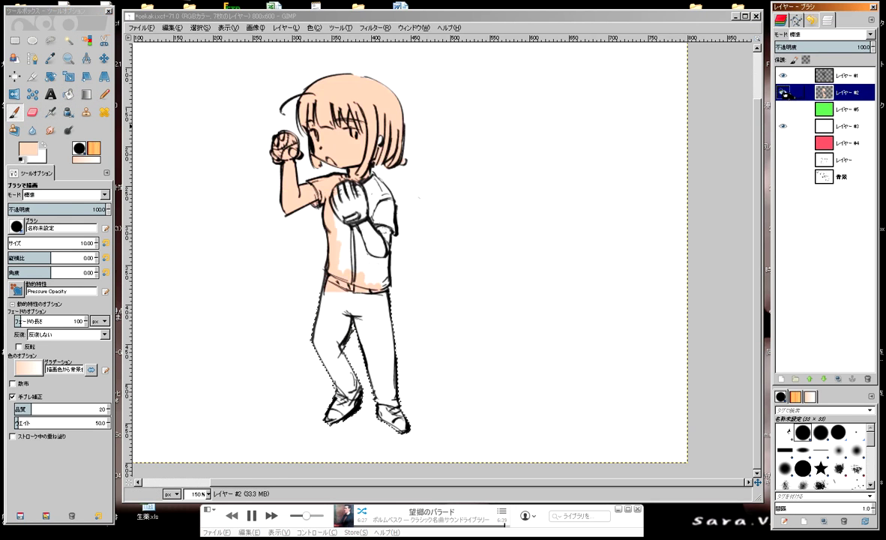
drag(354, 164, 375, 190)
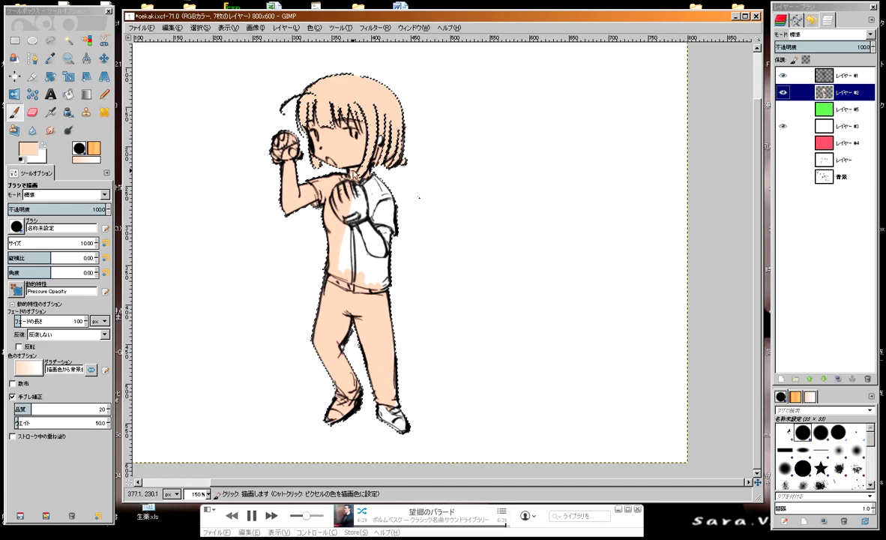
drag(375, 237, 369, 291)
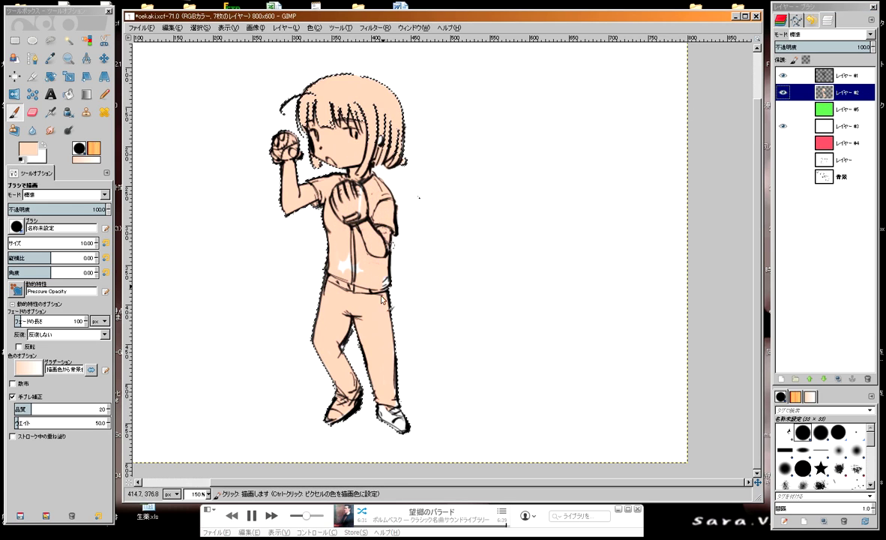
drag(360, 239, 386, 306)
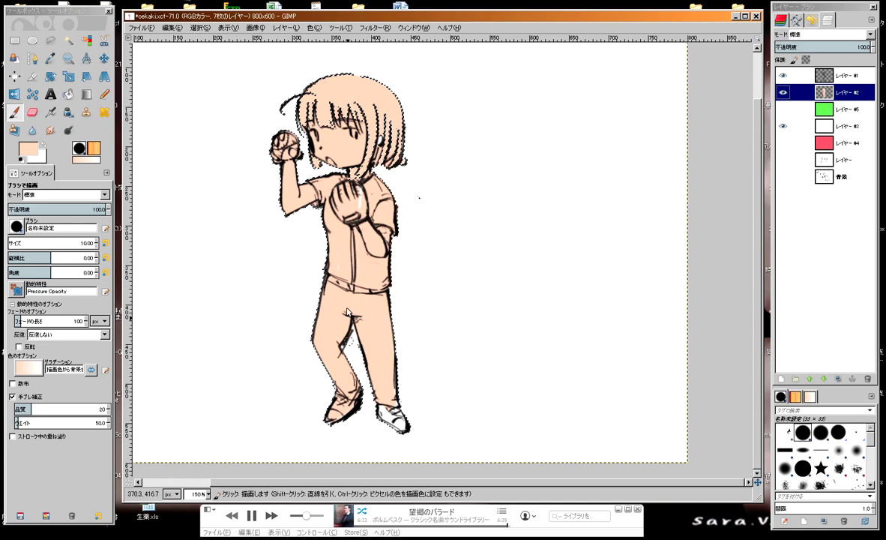
drag(401, 435, 396, 411)
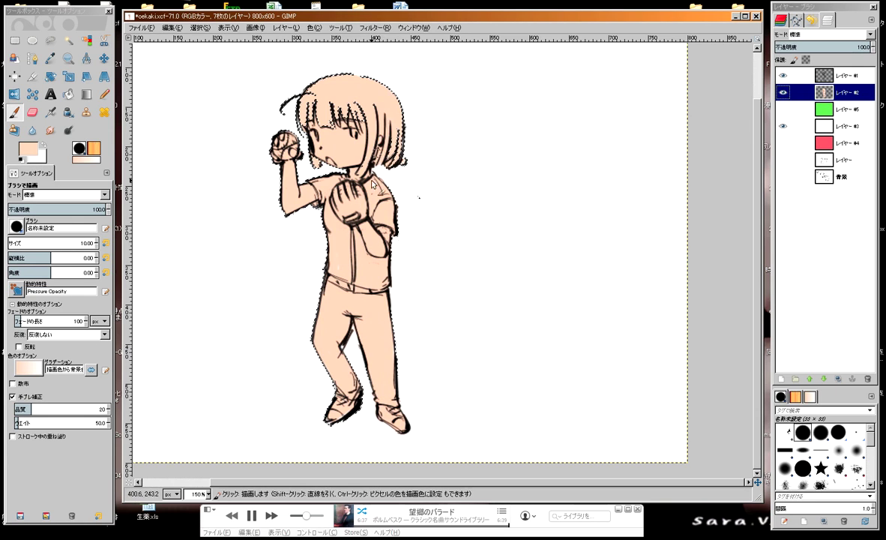
Step: Select the entire canvas with Select > All
click(200, 28)
click(219, 42)
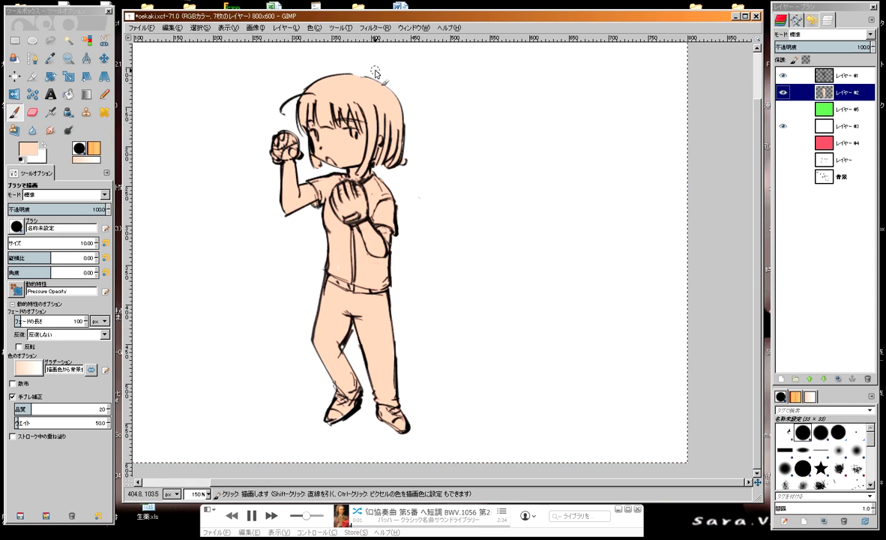
scroll(375, 72, up, 2)
scroll(298, 177, down, 2)
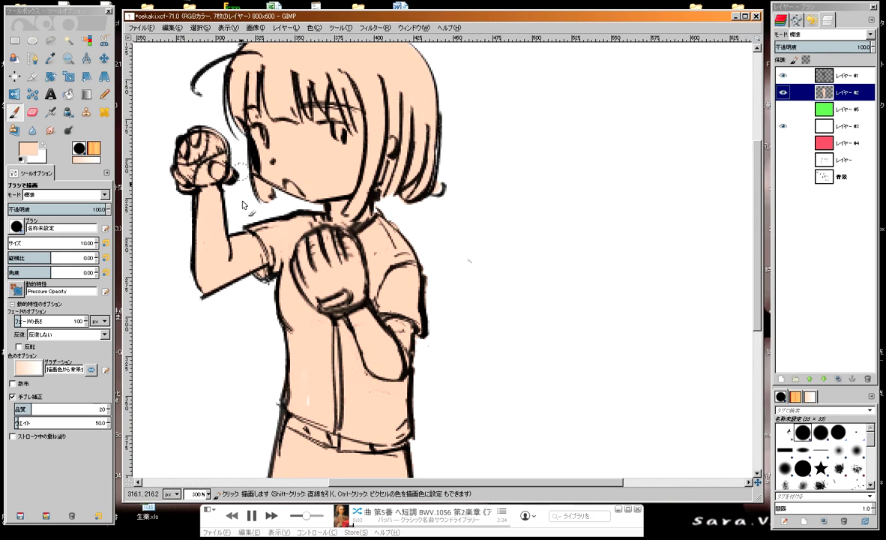
scroll(242, 204, down, 2)
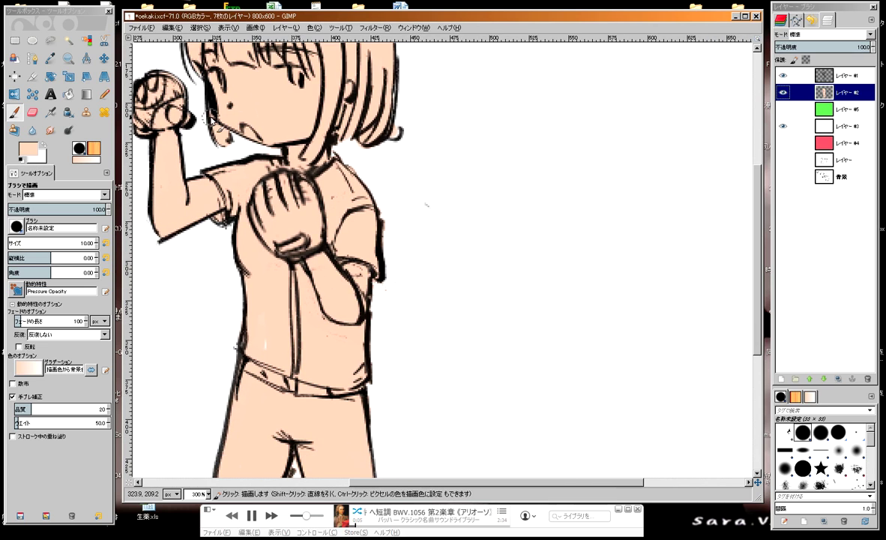
scroll(211, 114, up, 1)
Step: Erase stray peach spill along the figure's outlines with a size-10 eraser
click(32, 112)
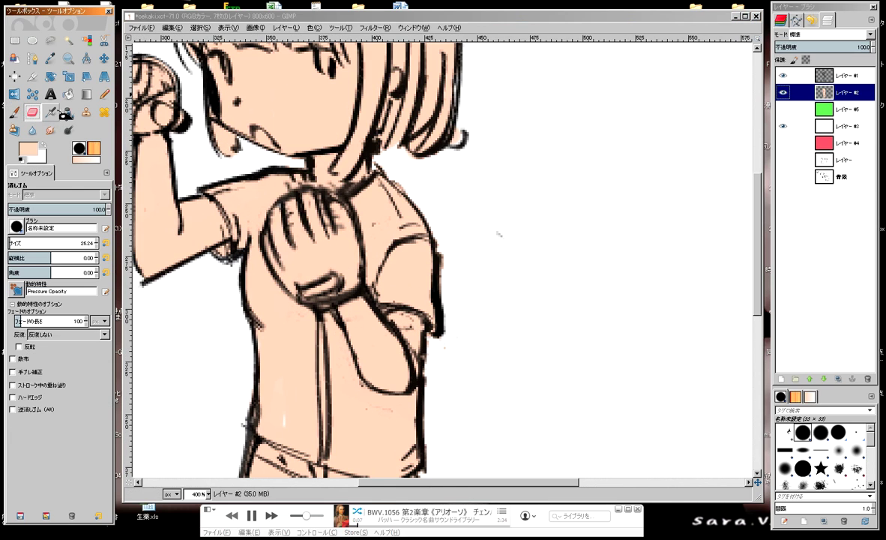
scroll(330, 98, down, 1)
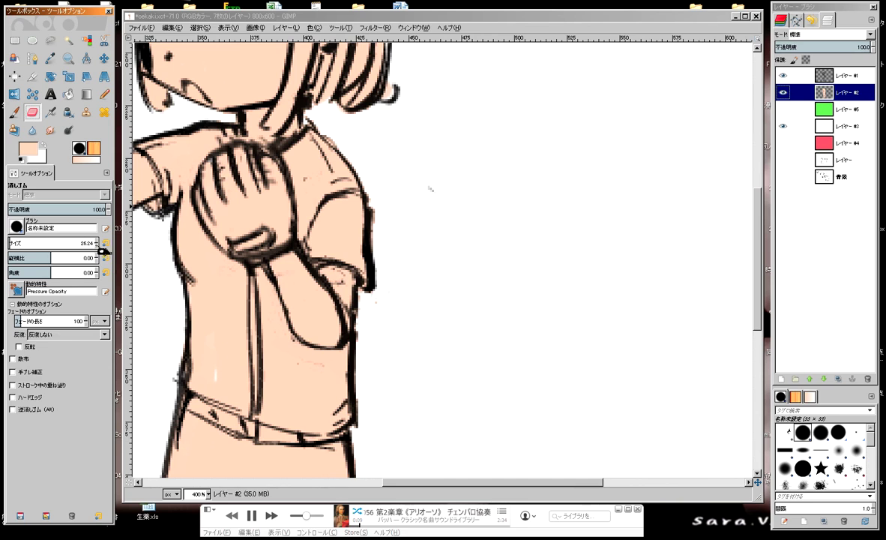
scroll(100, 251, down, 7)
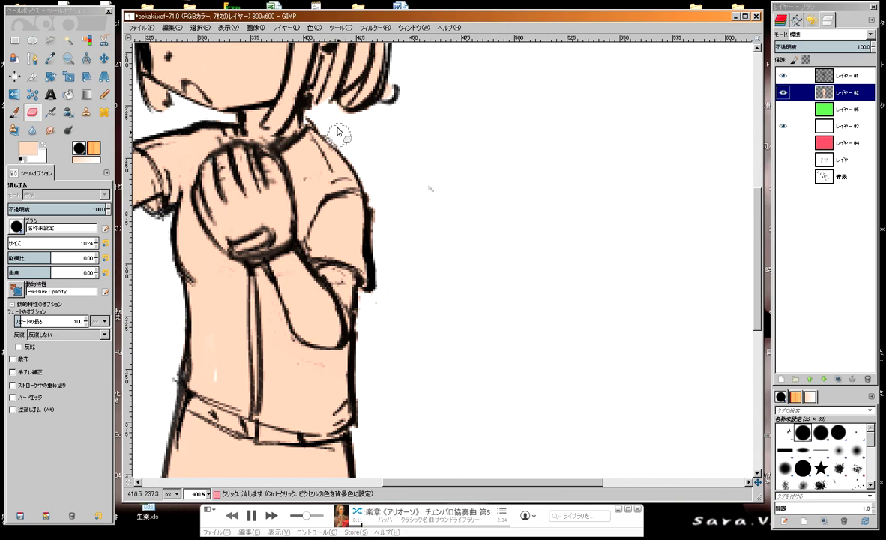
scroll(352, 165, right, 1)
scroll(360, 150, right, 1)
scroll(352, 138, down, 1)
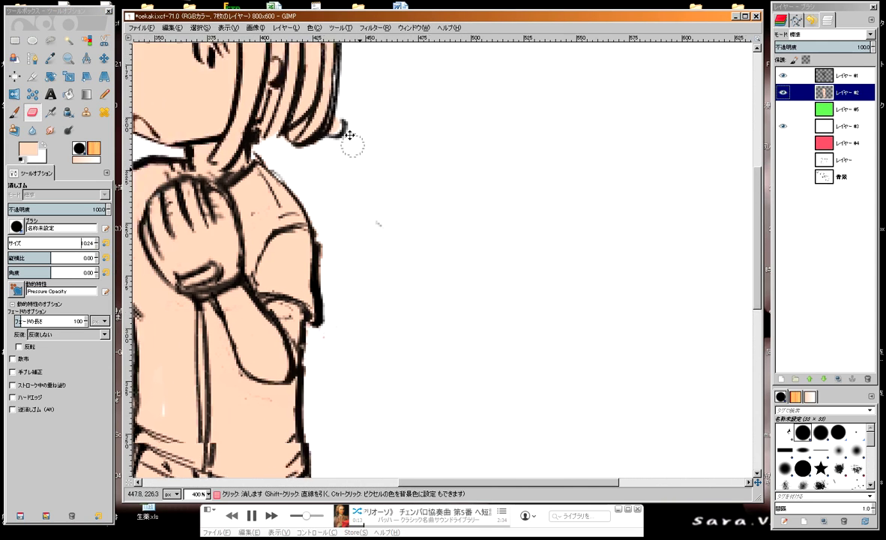
scroll(330, 141, down, 1)
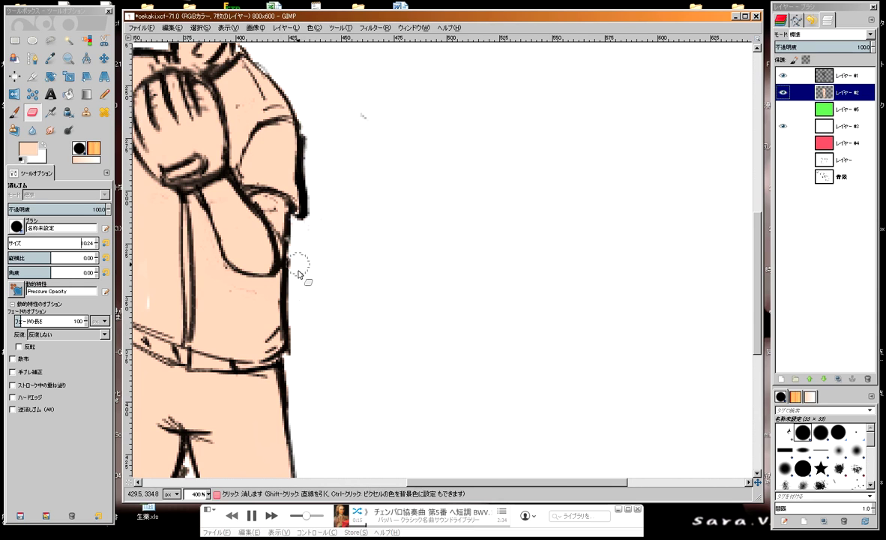
scroll(315, 203, down, 4)
scroll(315, 196, down, 3)
scroll(300, 165, right, 1)
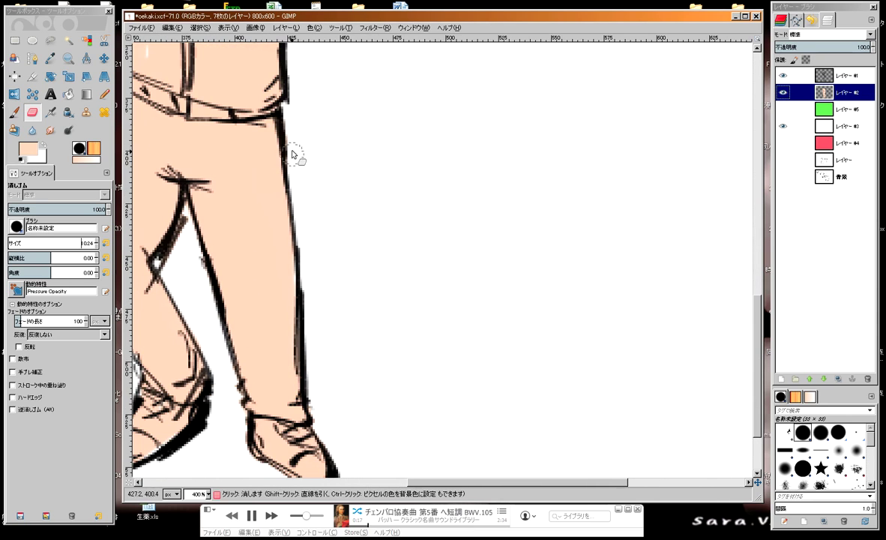
scroll(317, 348, down, 4)
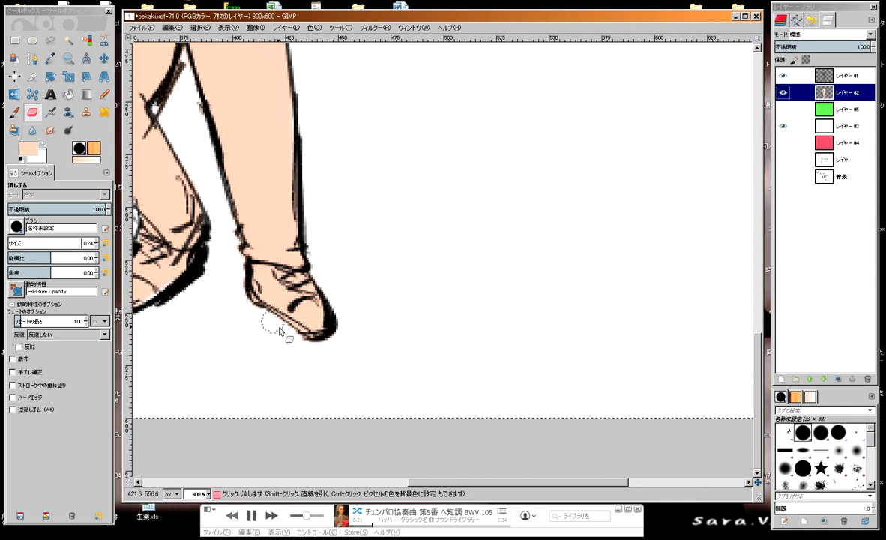
scroll(213, 240, up, 2)
scroll(258, 177, up, 5)
scroll(258, 317, up, 3)
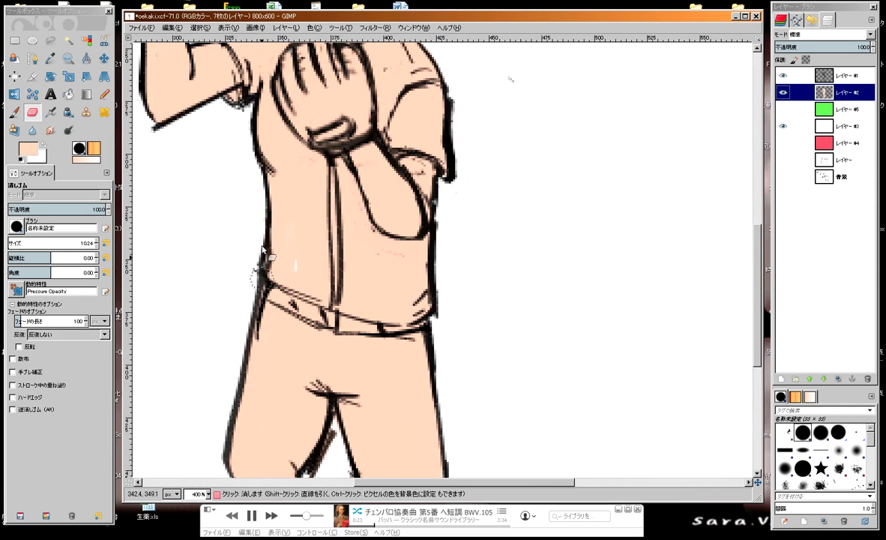
Step: Touch up small gaps in the peach base with the Paintbrush
click(14, 111)
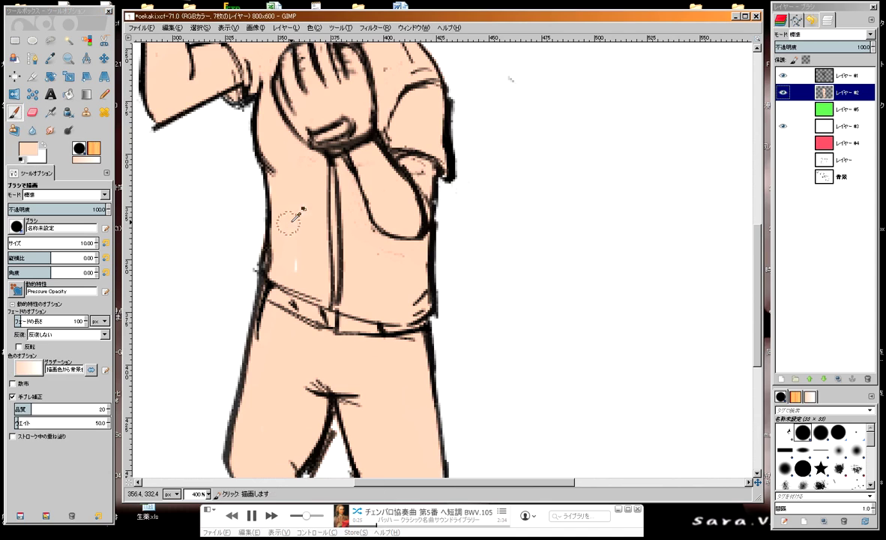
scroll(275, 207, up, 4)
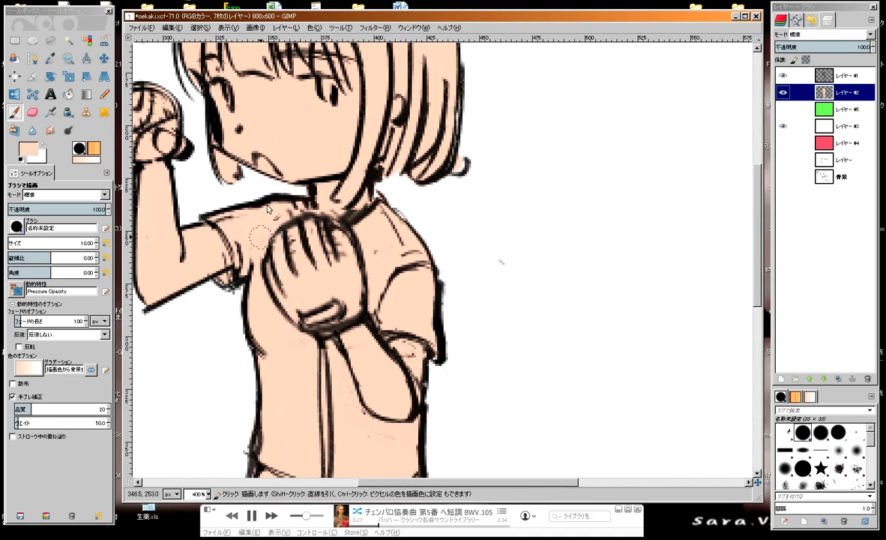
scroll(367, 147, up, 5)
scroll(366, 217, down, 2)
scroll(366, 228, left, 1)
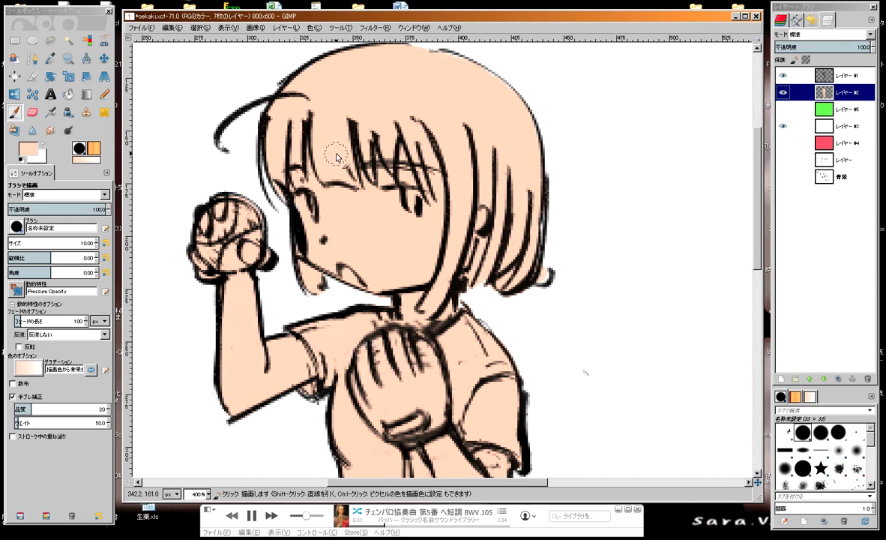
scroll(341, 180, up, 1)
scroll(351, 220, right, 1)
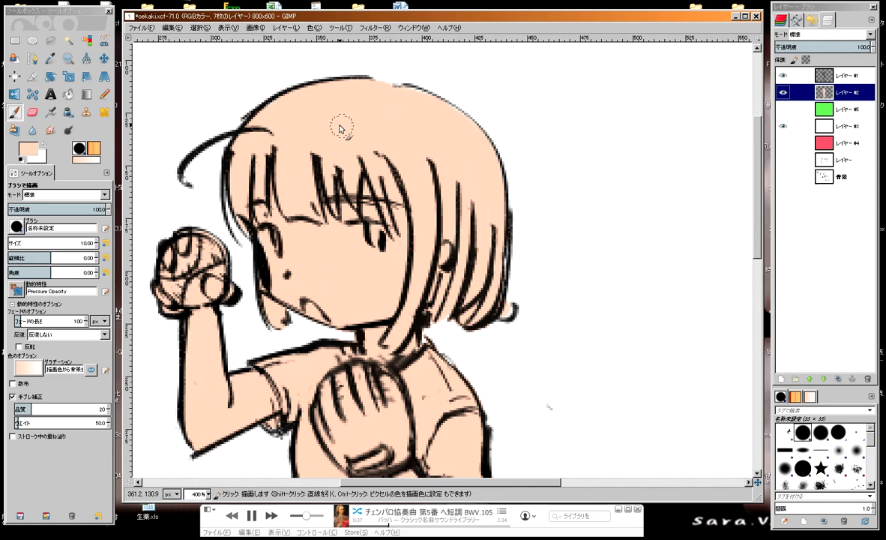
Step: Set the foreground colour to bright orange ff7e00, undoing a test stroke on the head
click(32, 150)
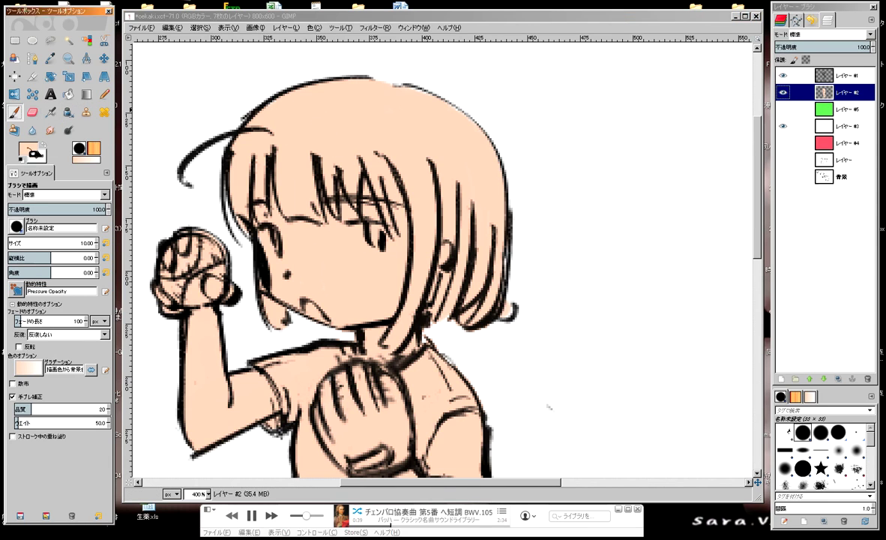
drag(560, 148, 686, 113)
click(645, 249)
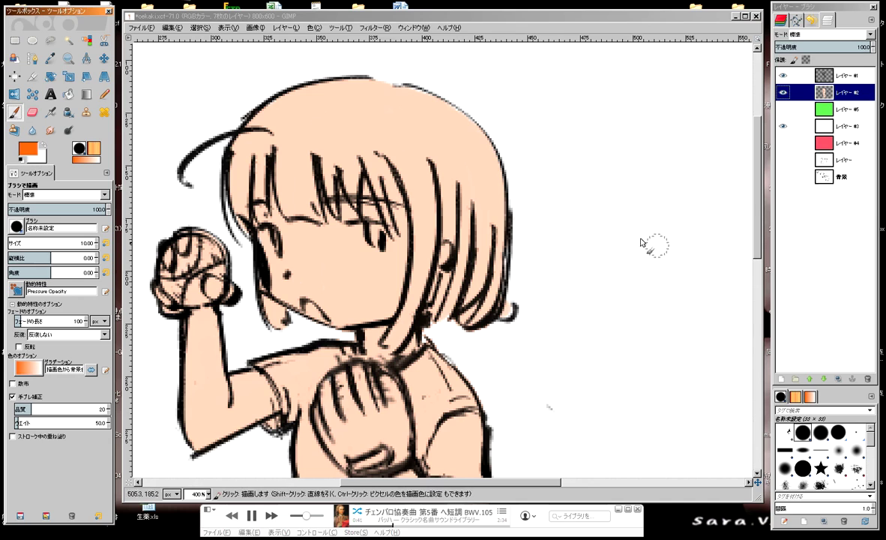
scroll(324, 105, up, 2)
drag(341, 98, 331, 187)
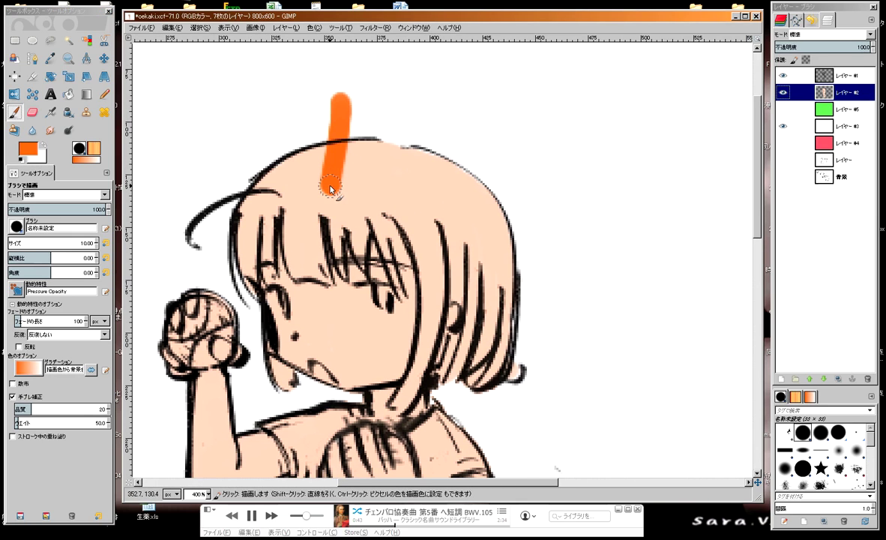
key(ctrl+z)
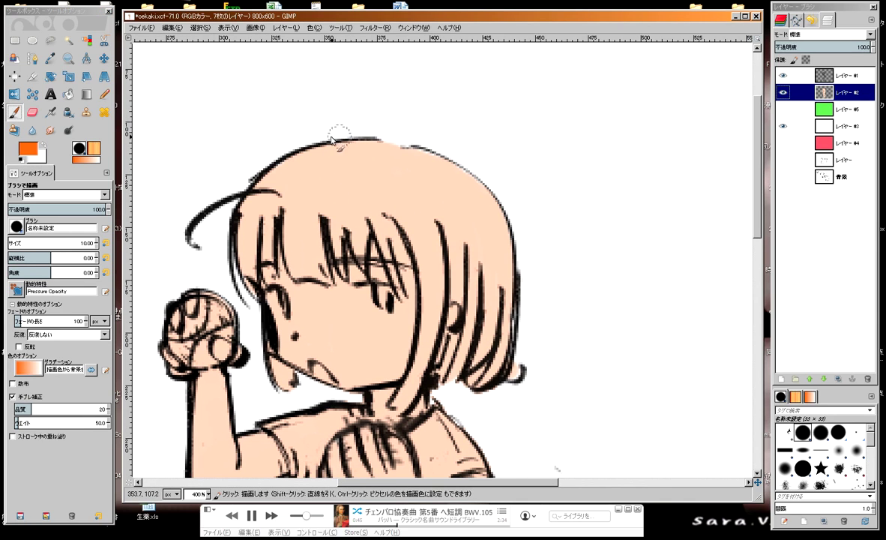
Step: Select the figure's peach area with Select by Color, ready to paint
click(88, 41)
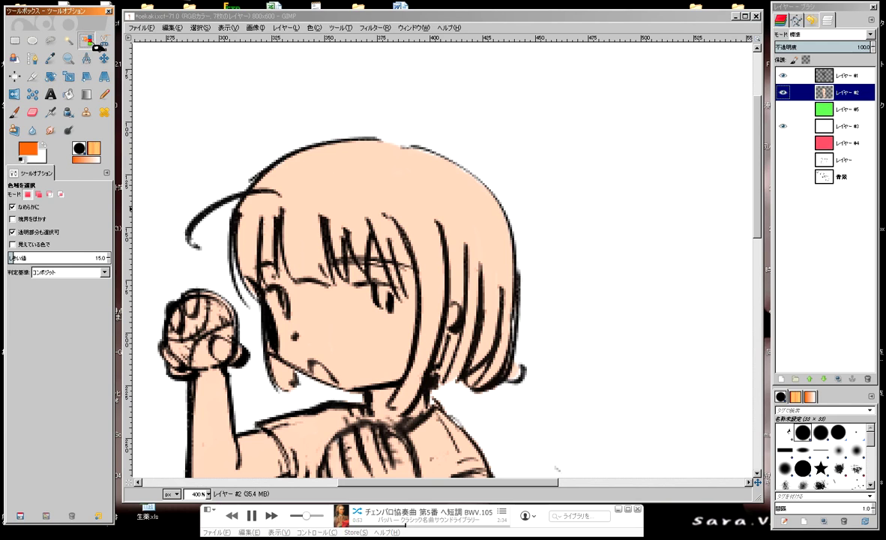
click(71, 42)
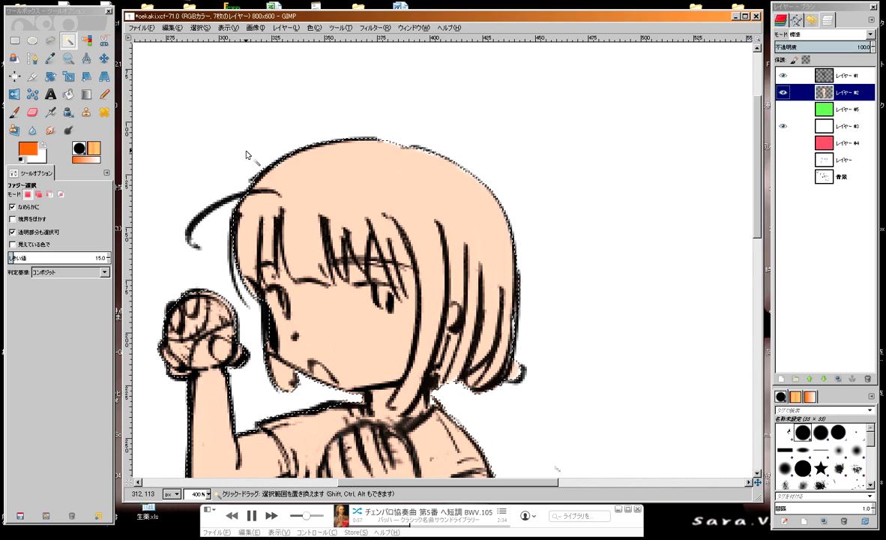
click(87, 42)
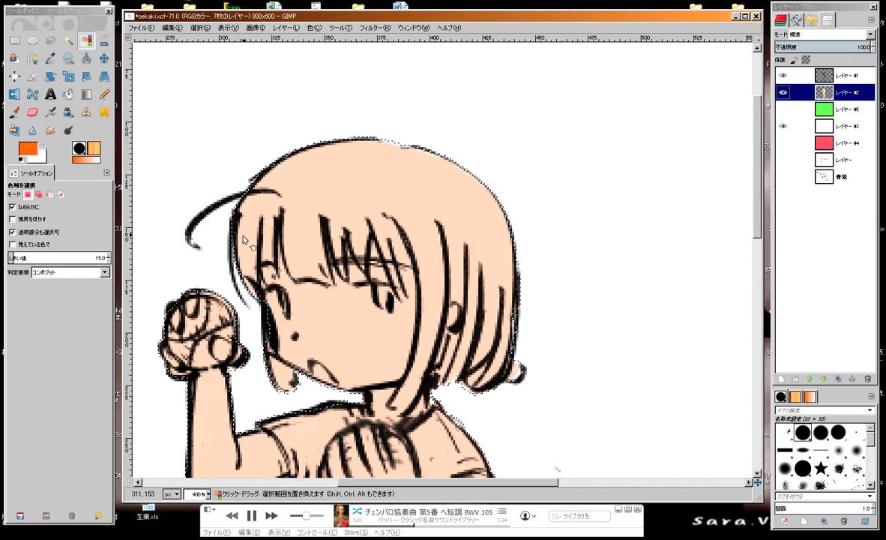
scroll(248, 188, down, 3)
scroll(247, 187, right, 1)
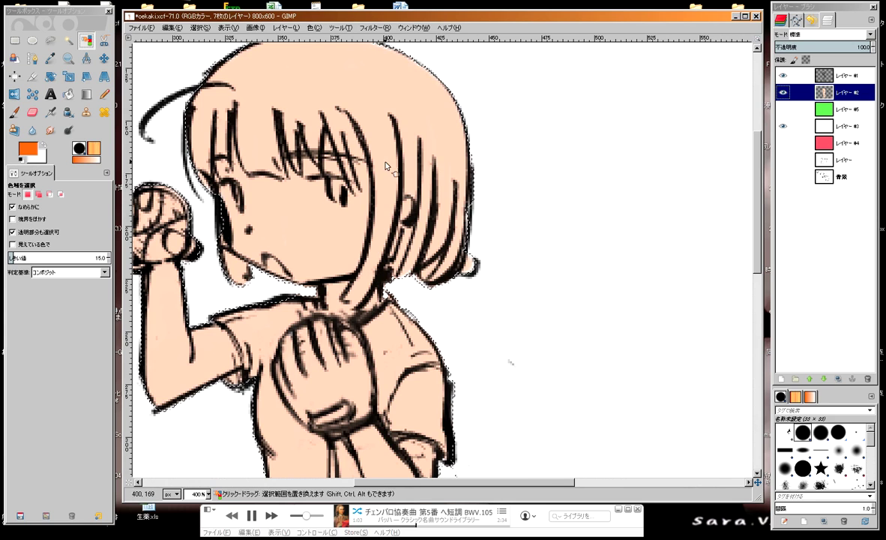
scroll(315, 168, down, 2)
scroll(315, 167, left, 1)
scroll(316, 167, up, 3)
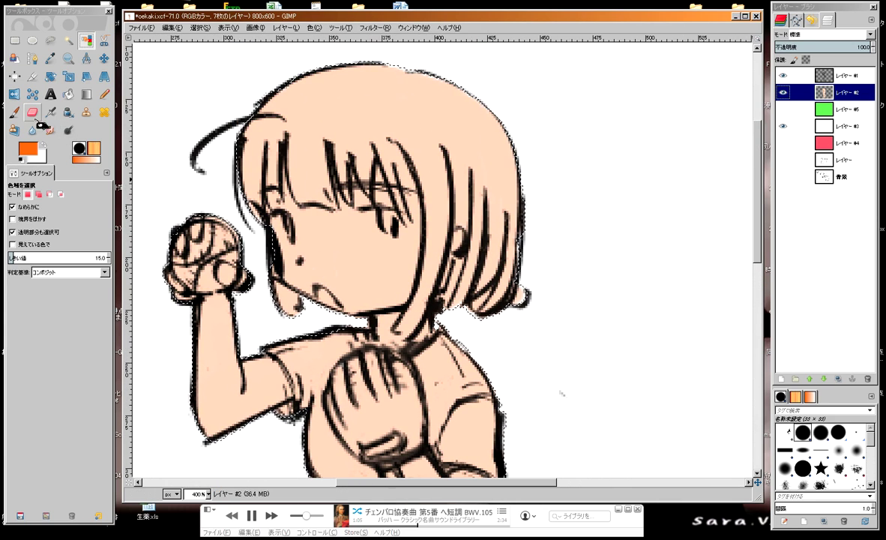
click(14, 112)
Step: Paint bright orange over the left side of the hair and across the bangs
mouse_move(301, 95)
mouse_down()
mouse_move(274, 150)
mouse_move(283, 84)
mouse_move(313, 87)
mouse_up()
drag(275, 120, 262, 130)
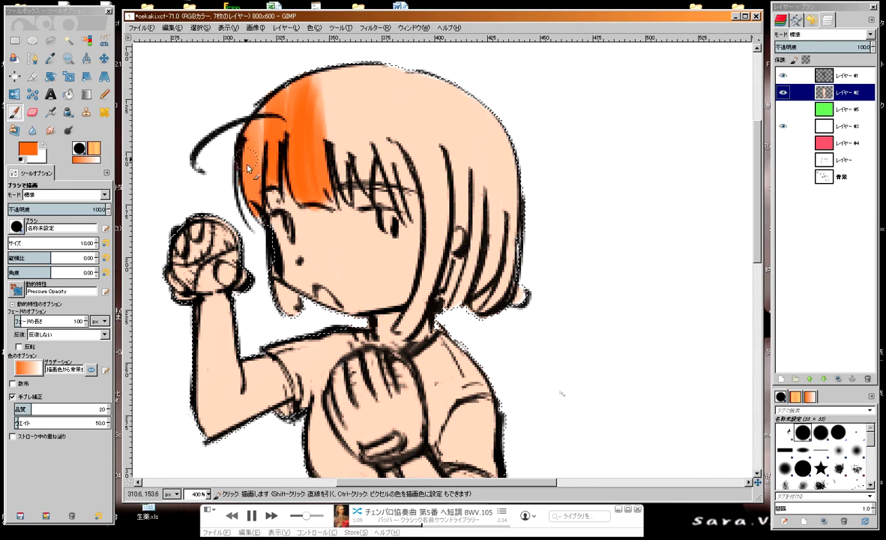
mouse_move(248, 168)
mouse_down()
mouse_move(259, 83)
mouse_move(294, 122)
mouse_move(315, 192)
mouse_move(378, 139)
mouse_move(383, 110)
mouse_move(352, 75)
mouse_move(396, 103)
mouse_move(441, 289)
mouse_move(401, 300)
mouse_move(410, 303)
mouse_move(427, 149)
mouse_move(453, 269)
mouse_move(469, 225)
mouse_move(483, 291)
mouse_move(435, 105)
mouse_move(388, 83)
mouse_move(422, 87)
mouse_up()
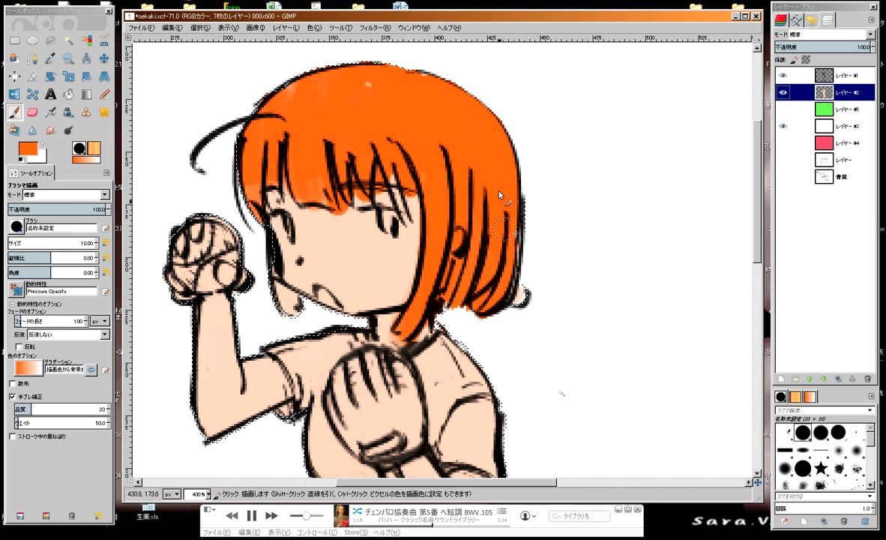
scroll(343, 199, down, 3)
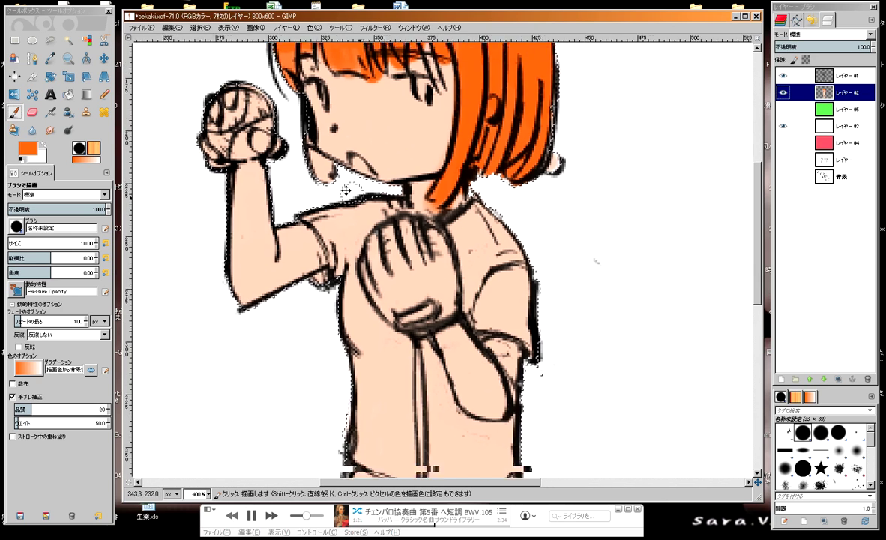
scroll(343, 198, down, 3)
Step: Set the paint colour to pale bluish white ecf3f4 after a trial light grey stroke
click(43, 144)
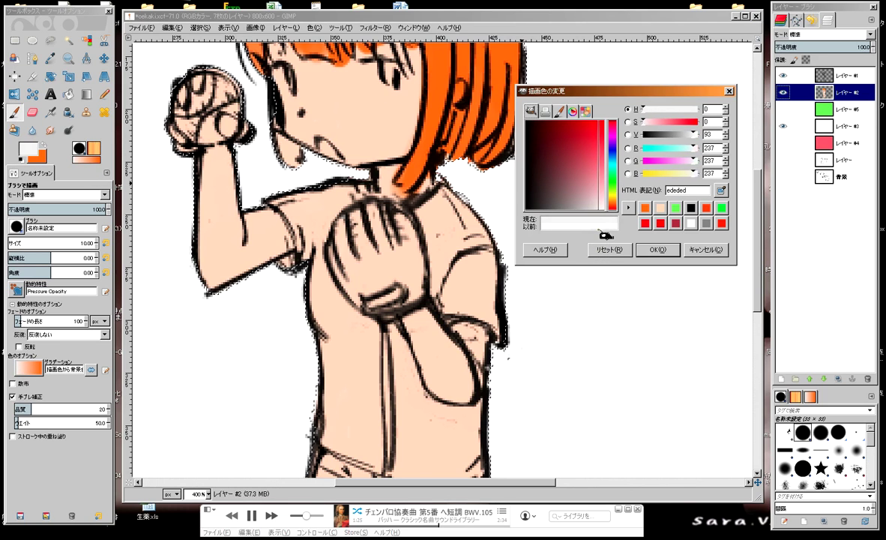
click(651, 249)
drag(305, 218, 294, 204)
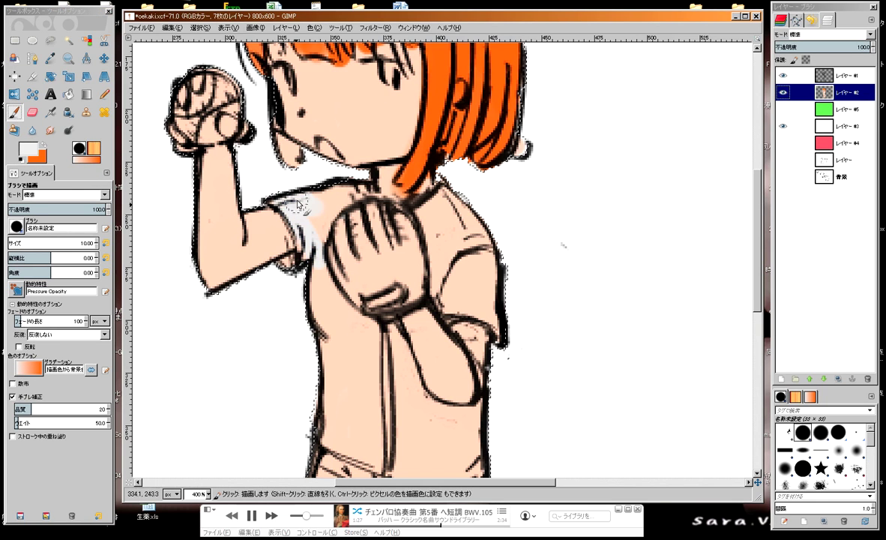
click(27, 149)
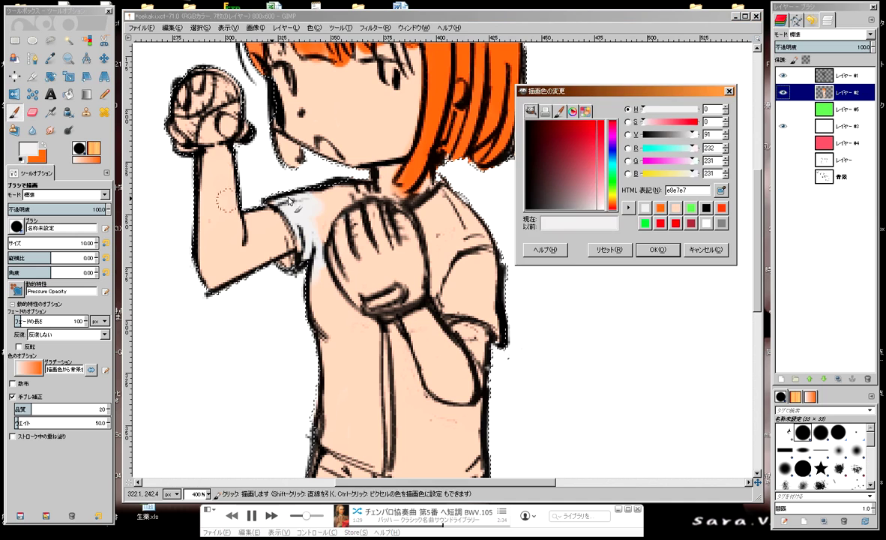
click(614, 196)
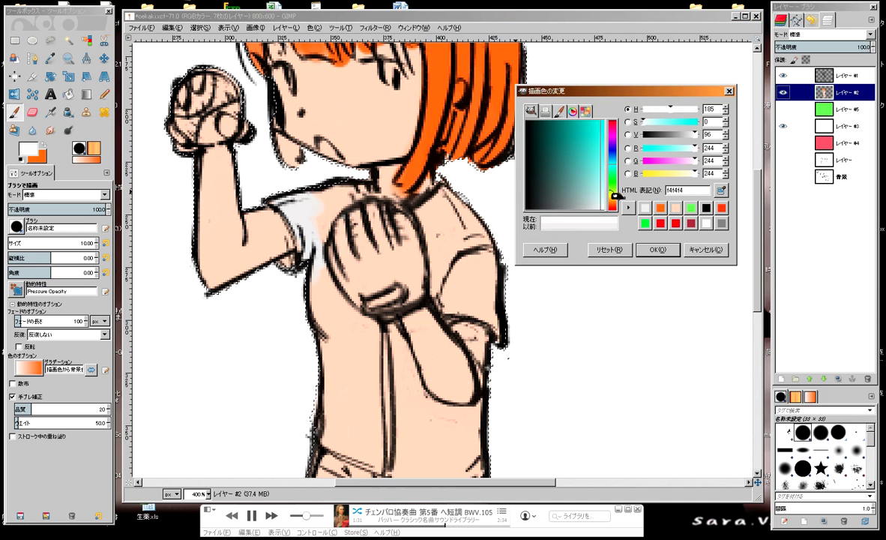
click(528, 122)
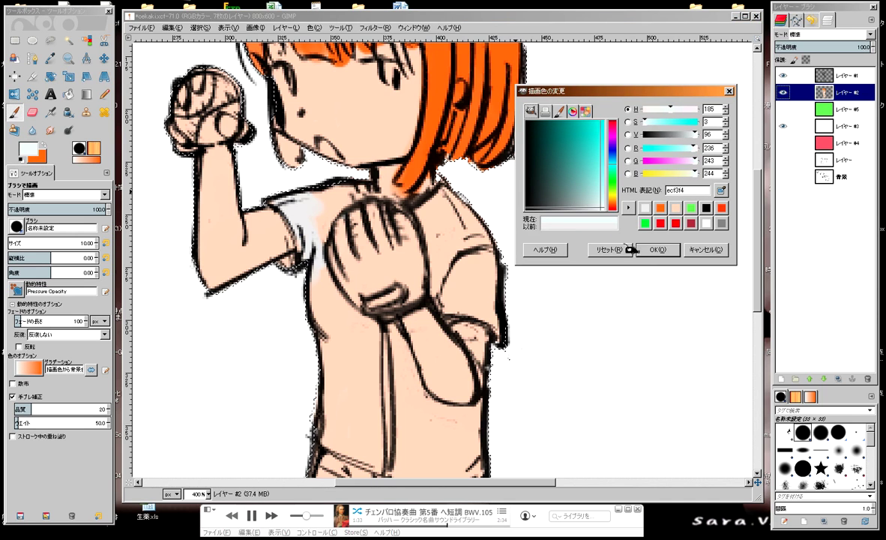
click(650, 249)
Step: Paint the left sleeve, shirt front and lower torso down to the waistband pale blue-white
mouse_move(309, 244)
mouse_down()
mouse_move(282, 176)
mouse_move(284, 204)
mouse_up()
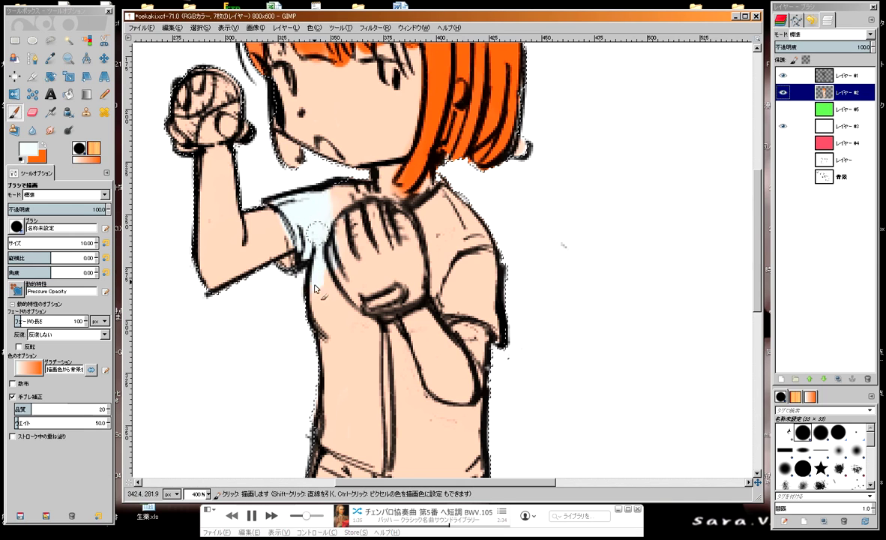
mouse_move(315, 287)
mouse_down()
mouse_move(300, 274)
mouse_move(319, 334)
mouse_up()
scroll(292, 238, down, 2)
mouse_move(292, 238)
mouse_down()
mouse_move(320, 291)
mouse_move(332, 214)
mouse_move(346, 254)
mouse_move(334, 220)
mouse_up()
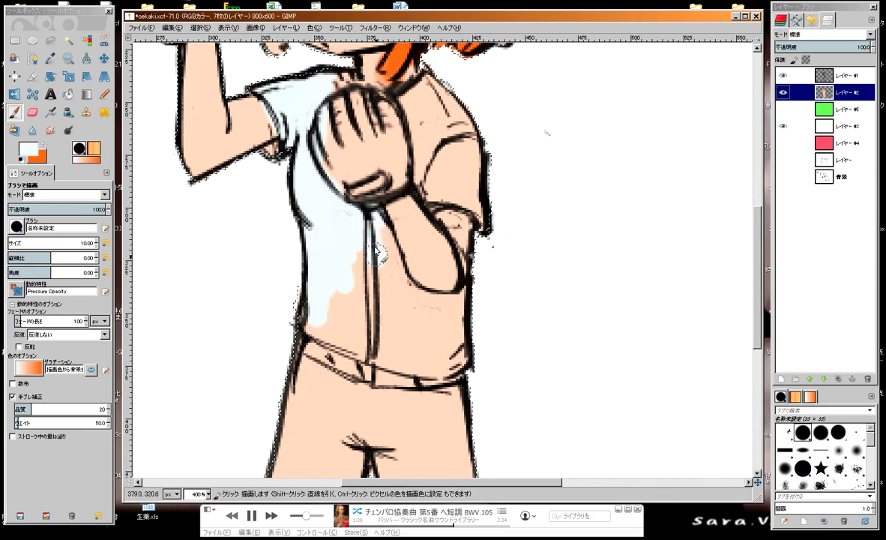
drag(375, 251, 368, 232)
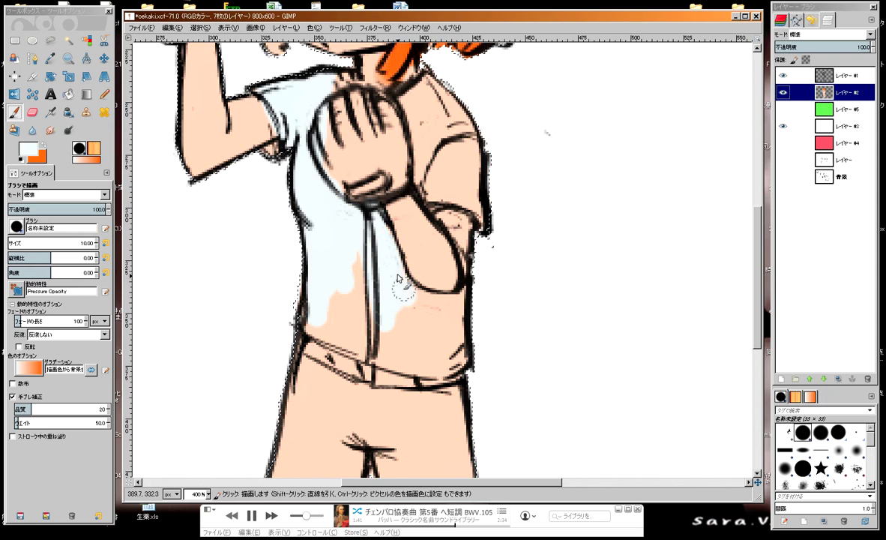
mouse_move(398, 287)
mouse_down()
mouse_move(431, 326)
mouse_move(320, 312)
mouse_move(341, 335)
mouse_move(426, 346)
mouse_up()
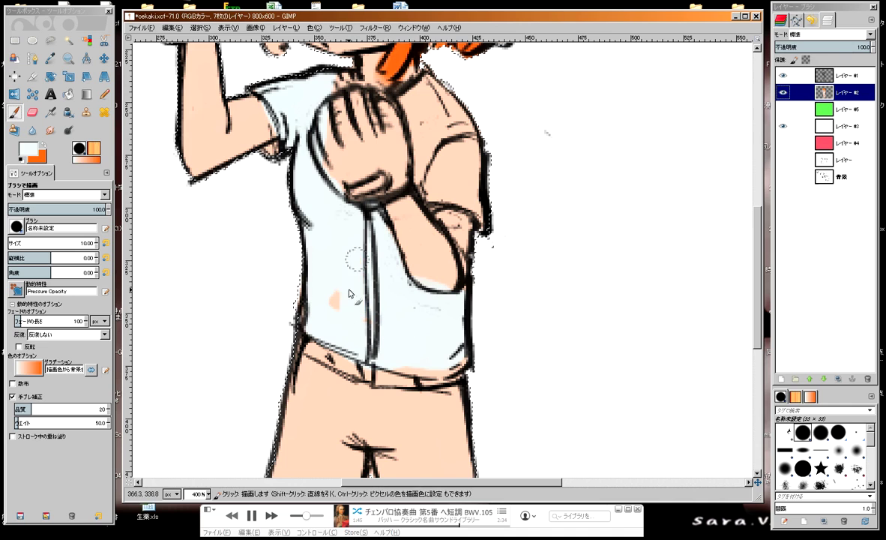
Step: Cover the remaining peach on the upper sleeve and the right sleeve with pale blue-white
scroll(380, 135, up, 3)
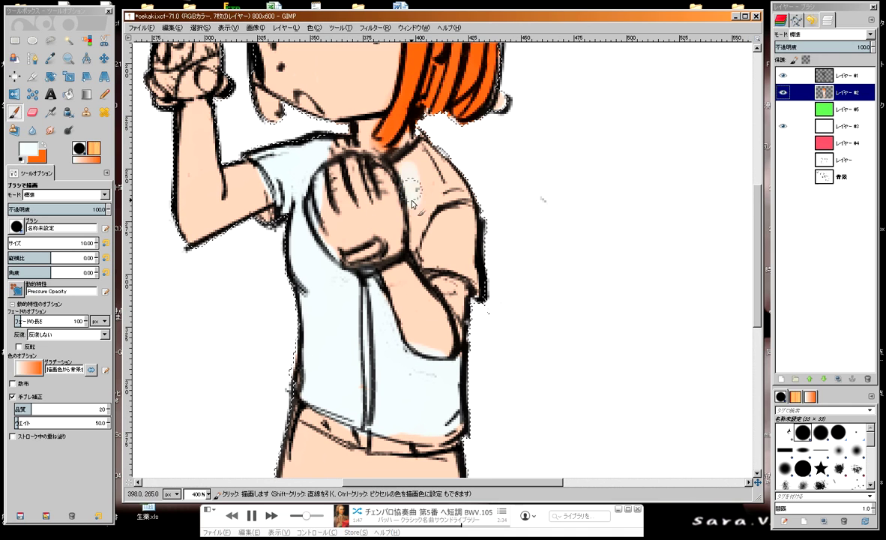
mouse_move(443, 177)
mouse_down()
mouse_move(449, 201)
mouse_move(428, 261)
mouse_move(398, 161)
mouse_up()
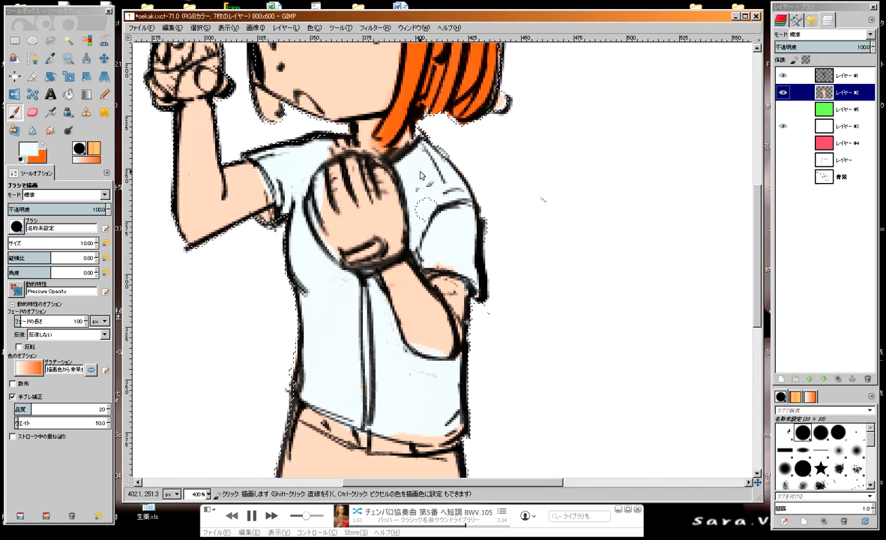
drag(419, 225, 439, 260)
scroll(356, 223, up, 2)
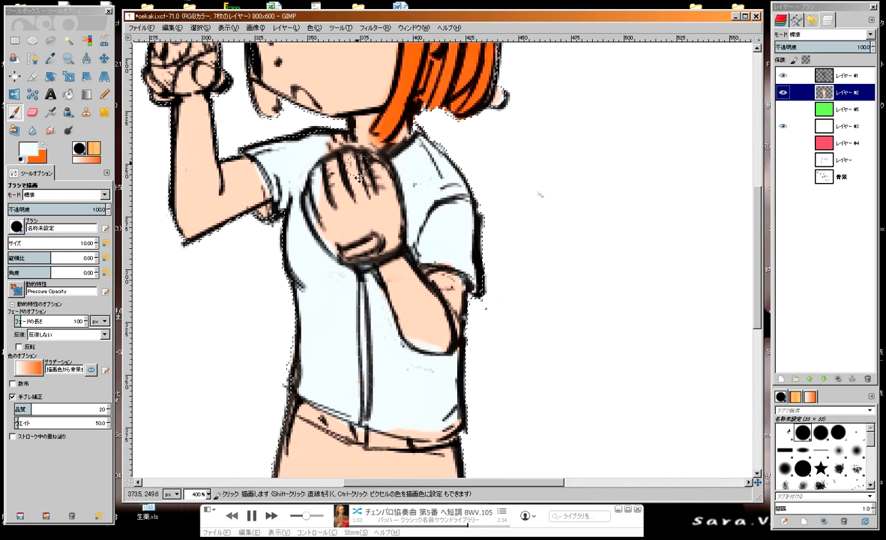
scroll(375, 172, up, 1)
scroll(400, 111, up, 2)
Step: Choose a lighter, softer orange and brush it over the top of the hair
ctrl+click(396, 114)
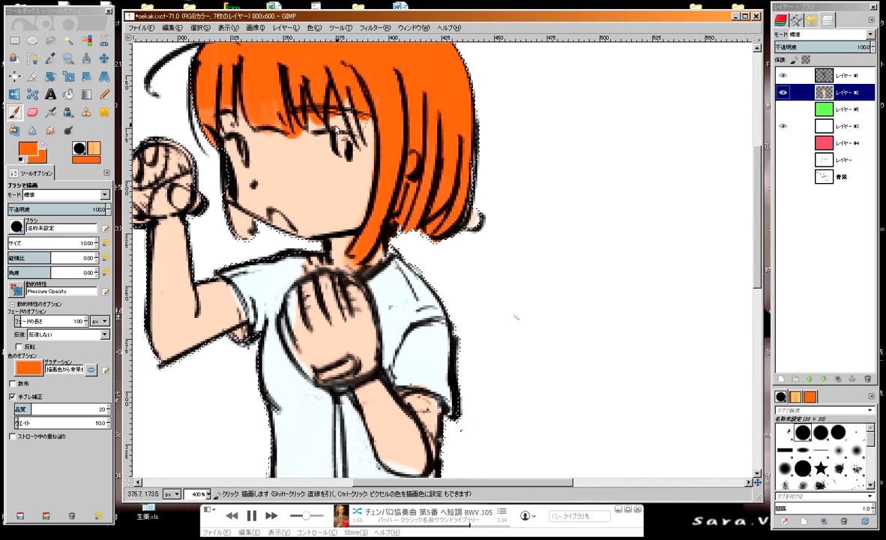
click(30, 148)
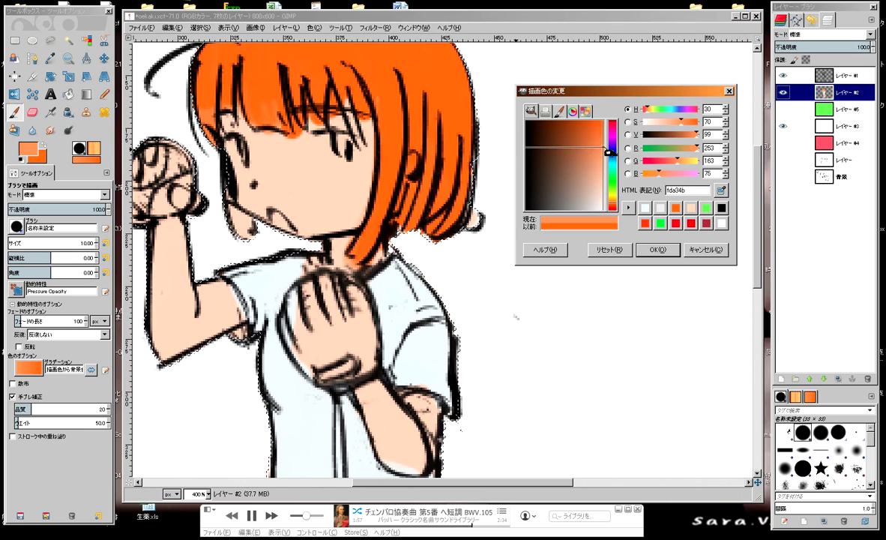
drag(577, 161, 602, 143)
click(647, 249)
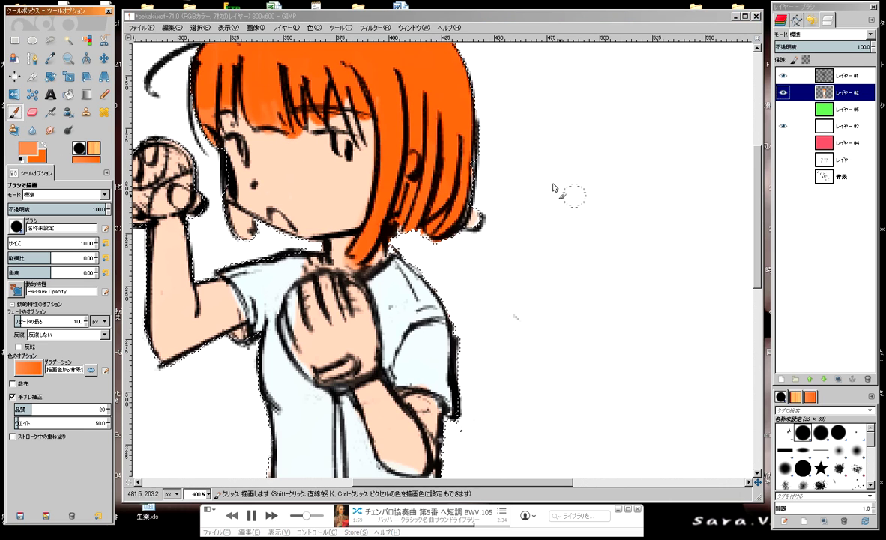
scroll(450, 180, up, 3)
mouse_move(307, 174)
mouse_down()
mouse_move(281, 120)
mouse_move(256, 174)
mouse_up()
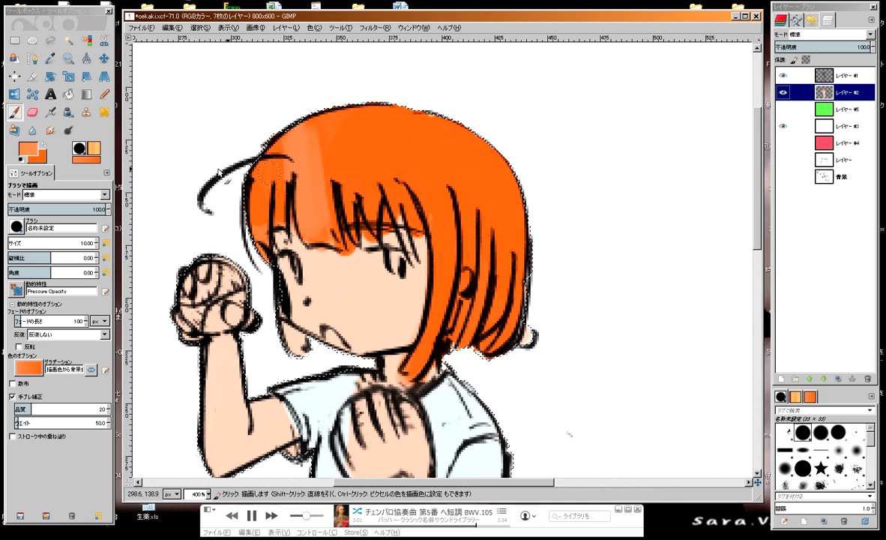
Step: Switch the paint colour back to the sampled original hair orange and zoom to 800%
ctrl+click(296, 148)
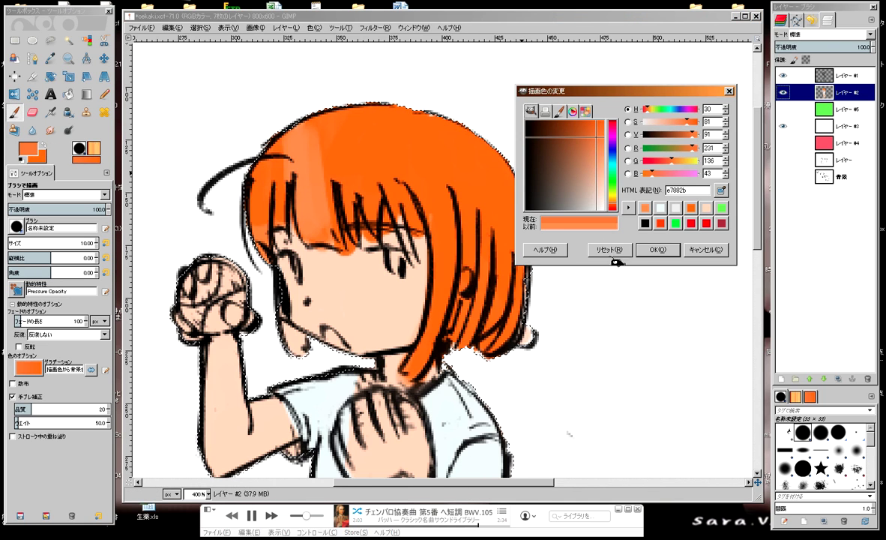
key(Return)
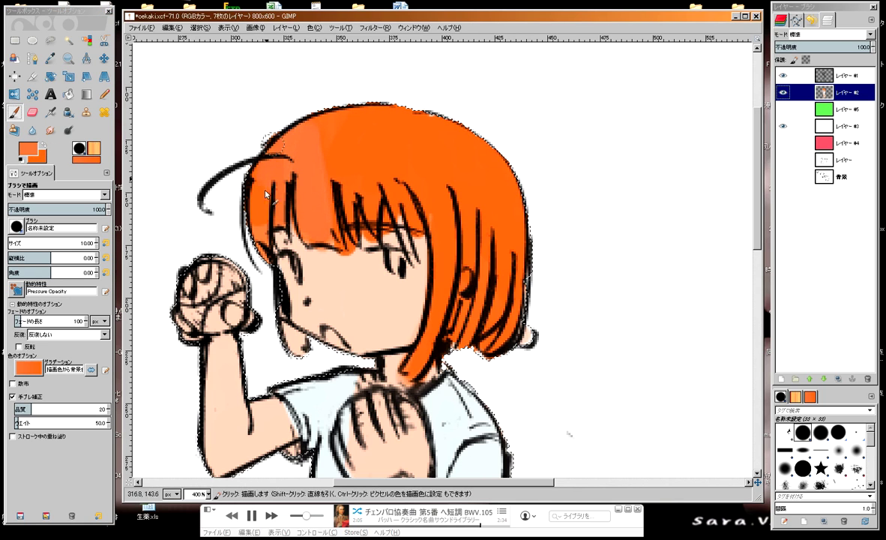
ctrl+click(253, 183)
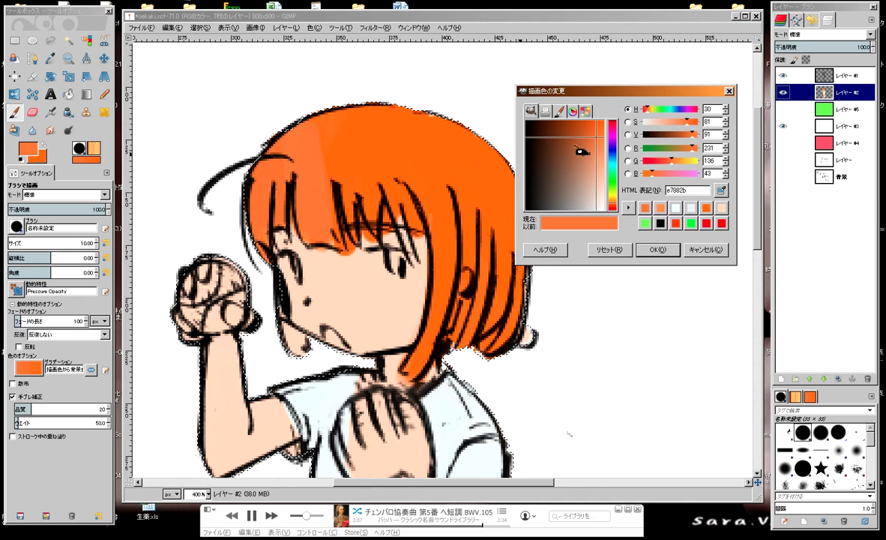
click(649, 250)
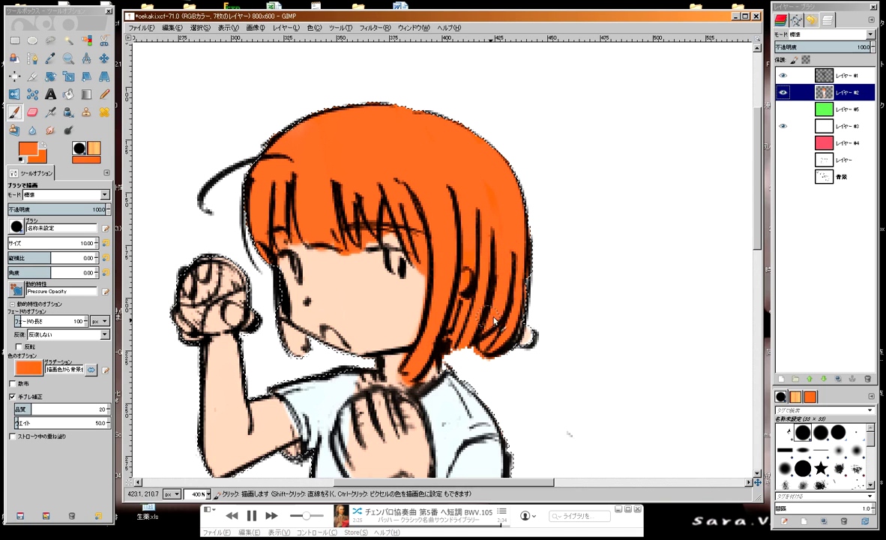
scroll(353, 144, down, 1)
scroll(262, 153, down, 1)
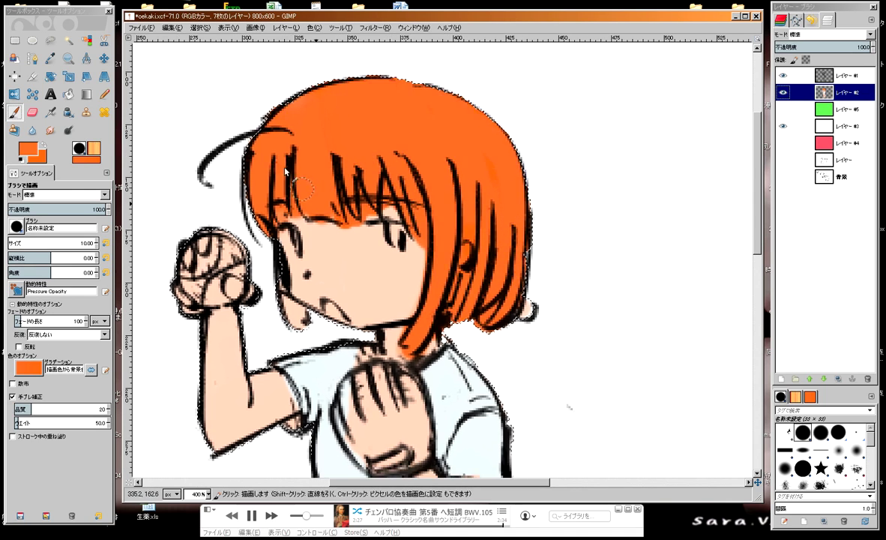
scroll(266, 116, up, 2)
scroll(345, 150, up, 1)
scroll(404, 180, up, 1)
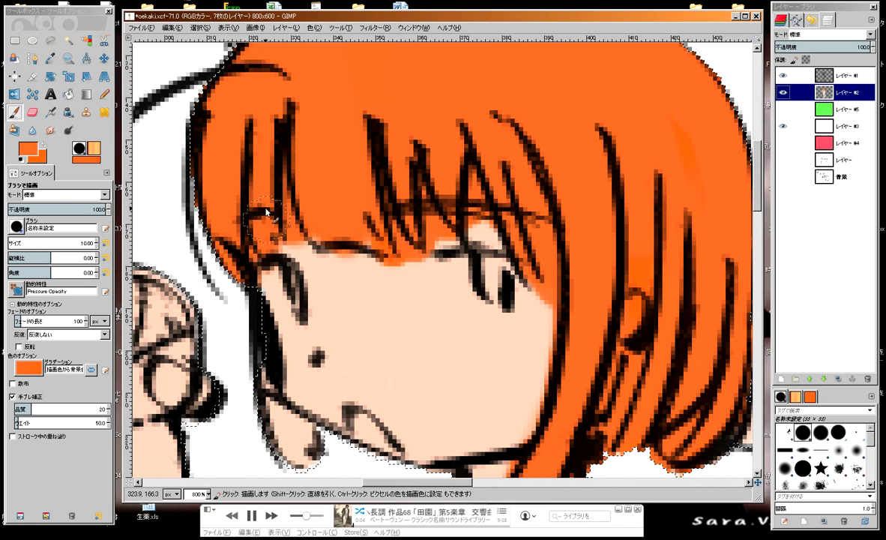
Step: Alternate sampled peach and orange to tidy the gaps between the left bangs above the eye
ctrl+click(336, 278)
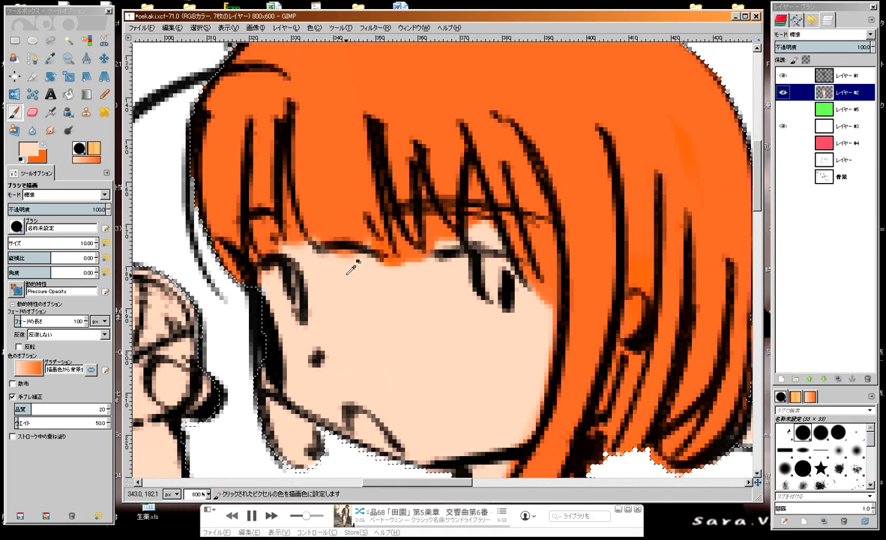
drag(303, 149, 303, 247)
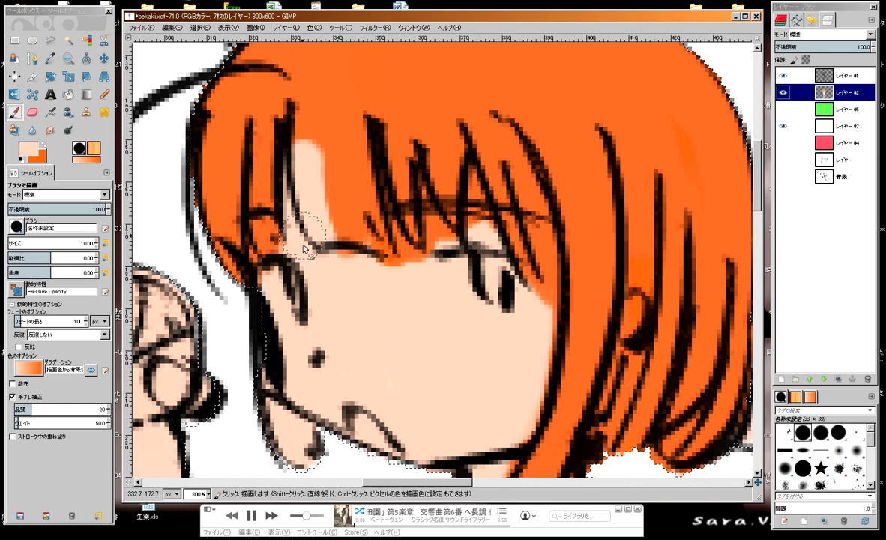
mouse_move(304, 161)
mouse_down()
mouse_move(311, 120)
mouse_move(326, 224)
mouse_up()
ctrl+click(334, 118)
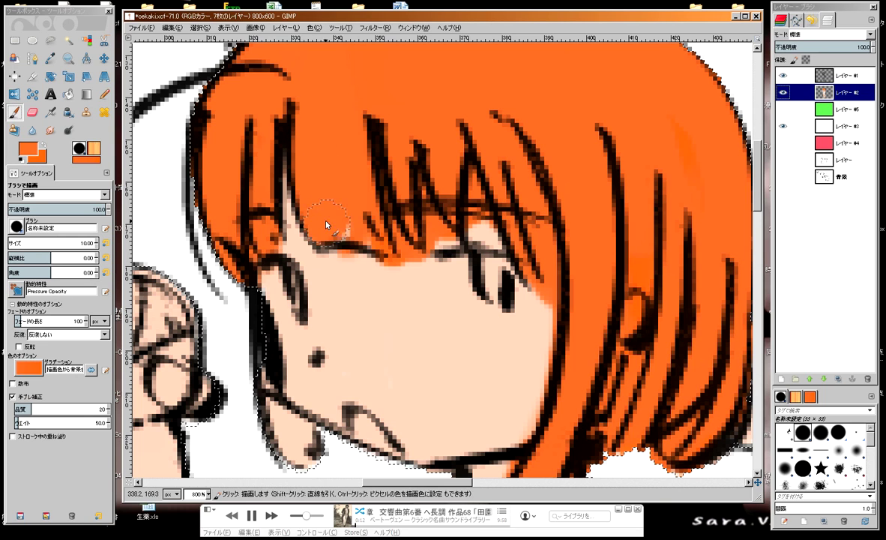
ctrl+click(326, 229)
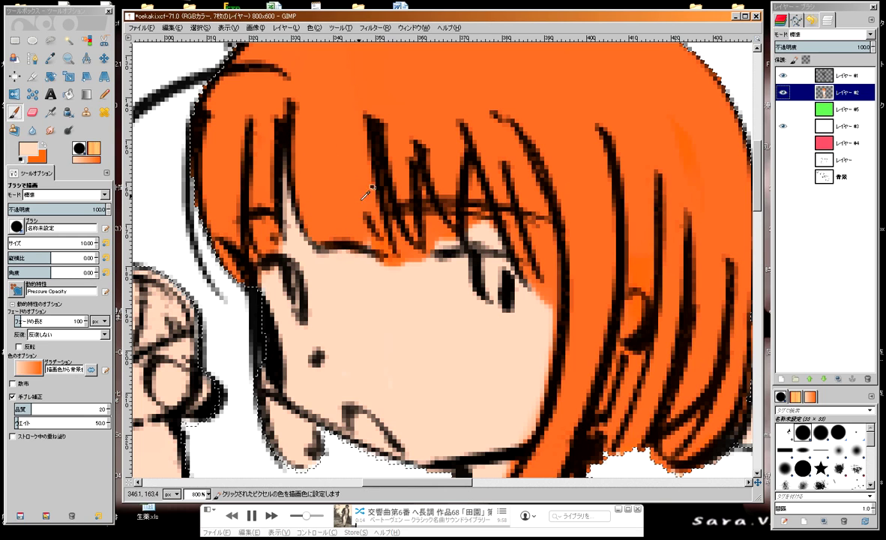
drag(339, 174, 345, 221)
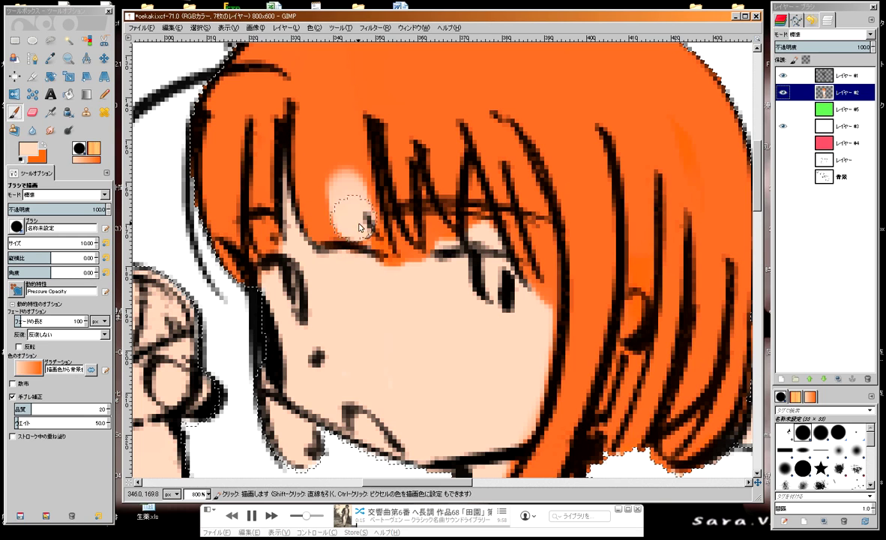
ctrl+click(329, 144)
mouse_move(332, 144)
mouse_down()
mouse_move(369, 234)
mouse_move(353, 273)
mouse_up()
Step: Fill the gaps between the central and right bangs with peach and orange, redoing one stroke
ctrl+click(412, 287)
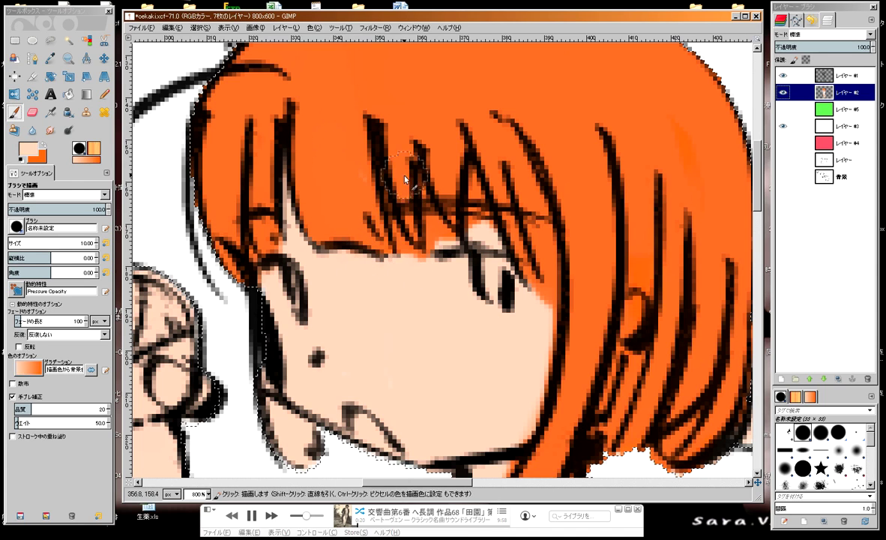
drag(405, 179, 409, 211)
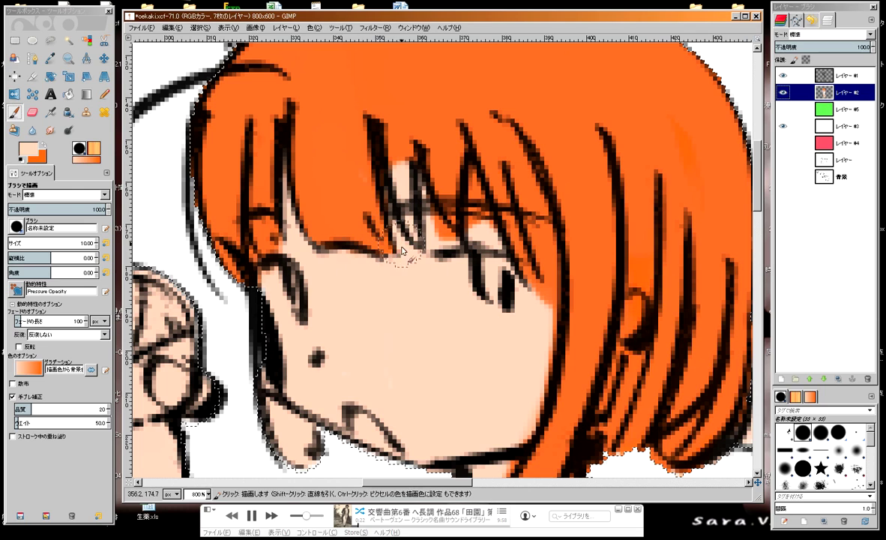
drag(382, 154, 397, 195)
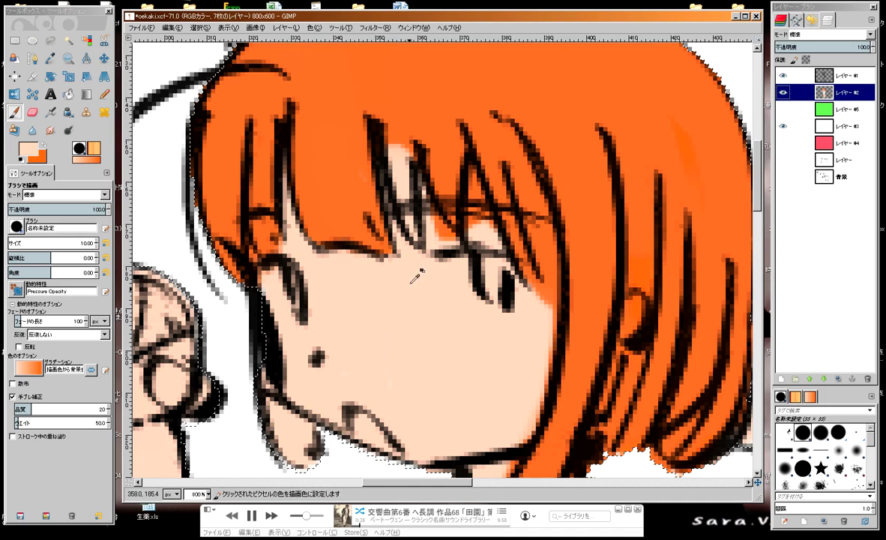
ctrl+click(425, 95)
drag(388, 138, 415, 199)
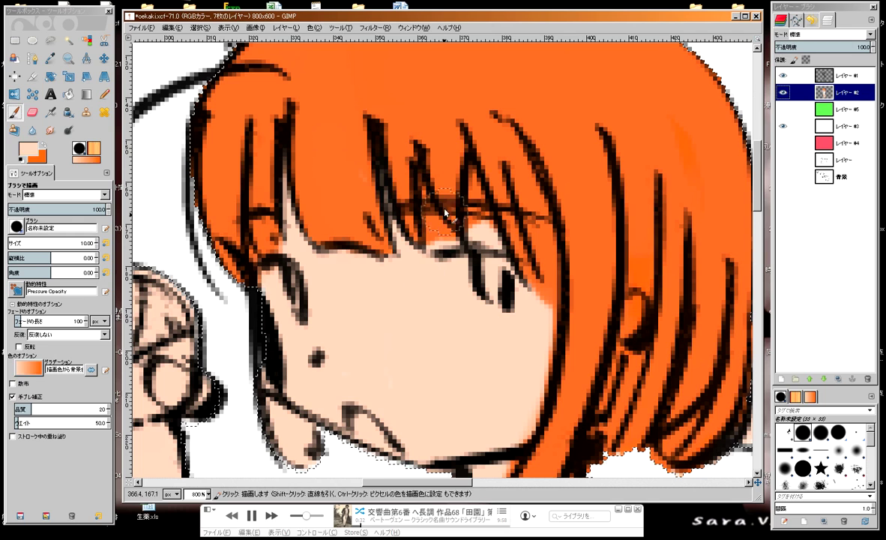
ctrl+click(435, 233)
drag(444, 166, 448, 204)
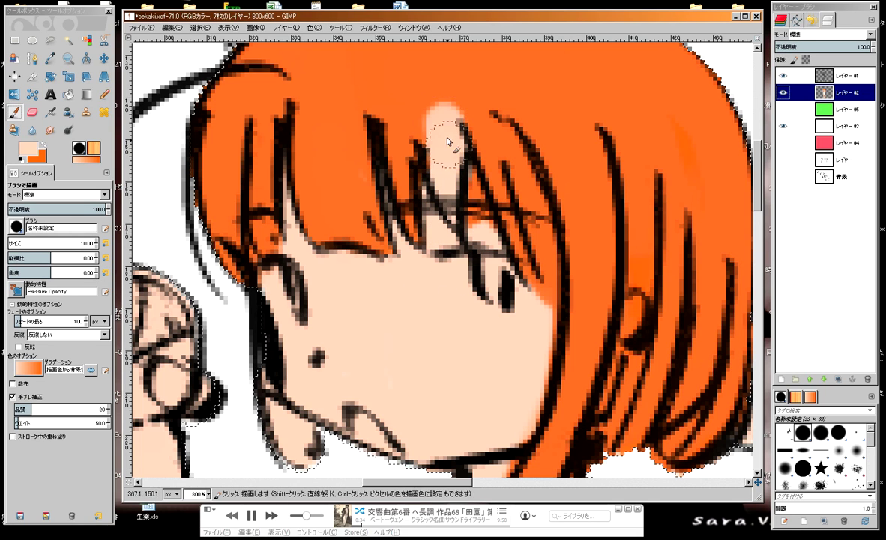
ctrl+click(453, 89)
drag(442, 105, 455, 182)
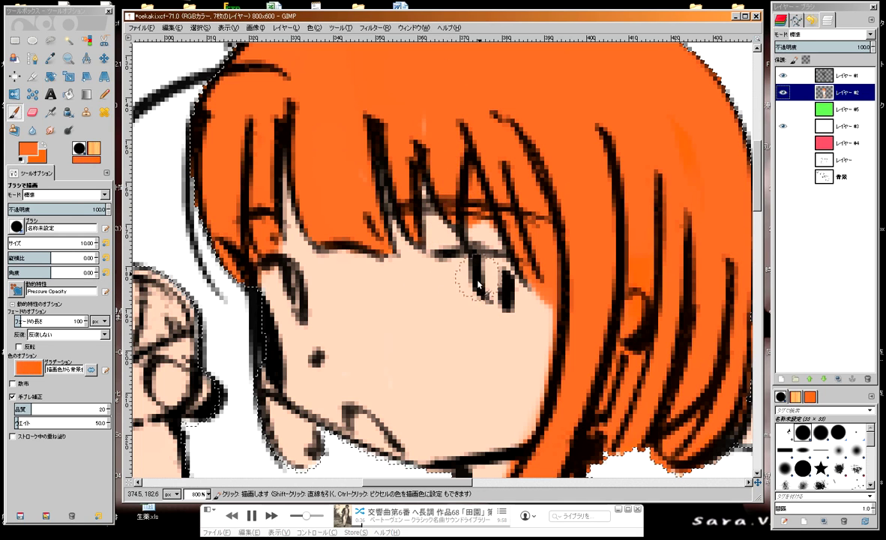
key(ctrl+z)
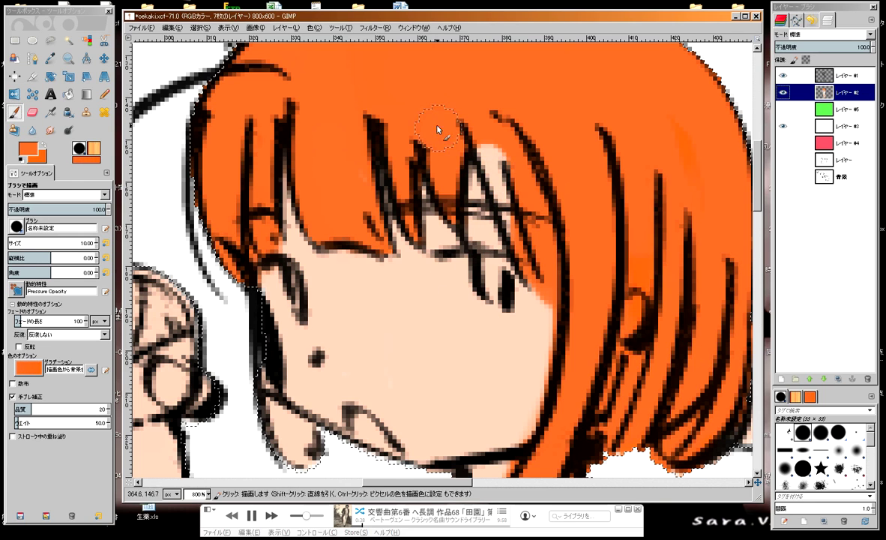
drag(442, 135, 476, 203)
Step: Paint peach skin over the dark collar line and sample the shirt's light blue
scroll(487, 134, right, 3)
scroll(487, 135, down, 1)
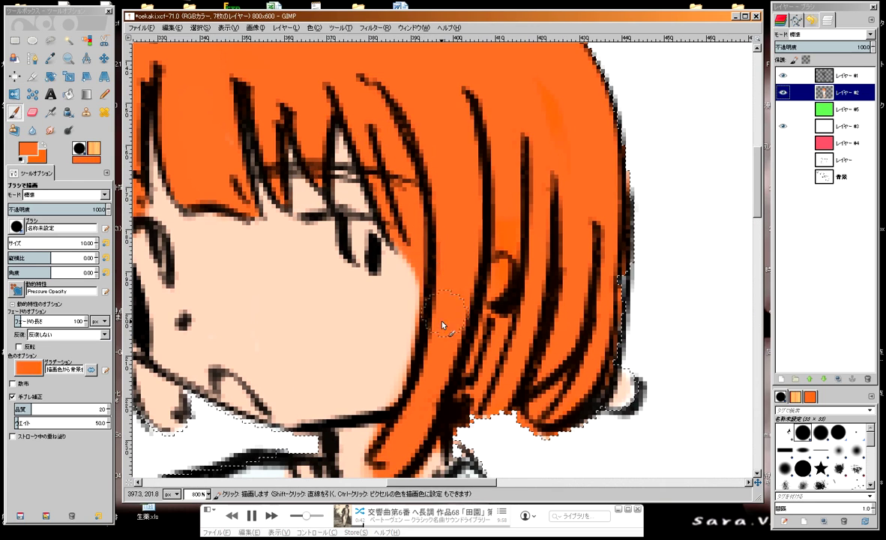
scroll(313, 258, down, 3)
ctrl+click(330, 266)
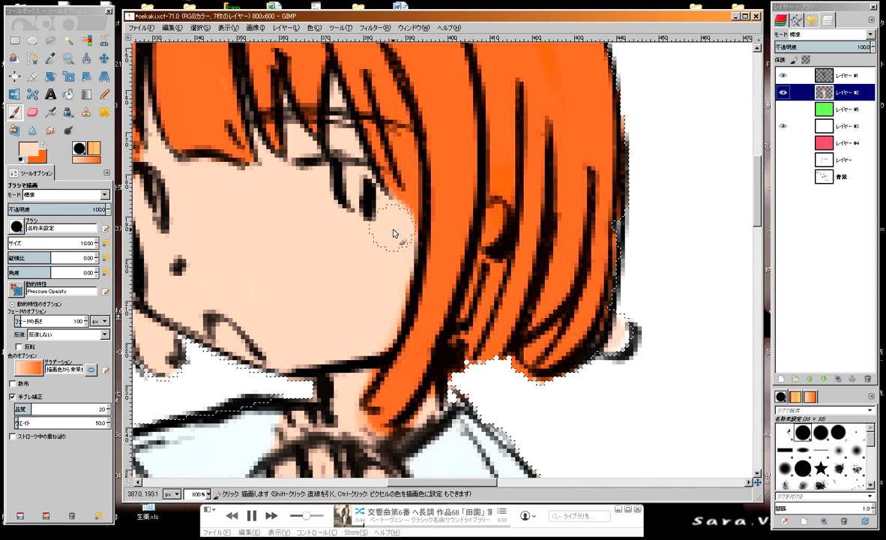
scroll(346, 309, down, 5)
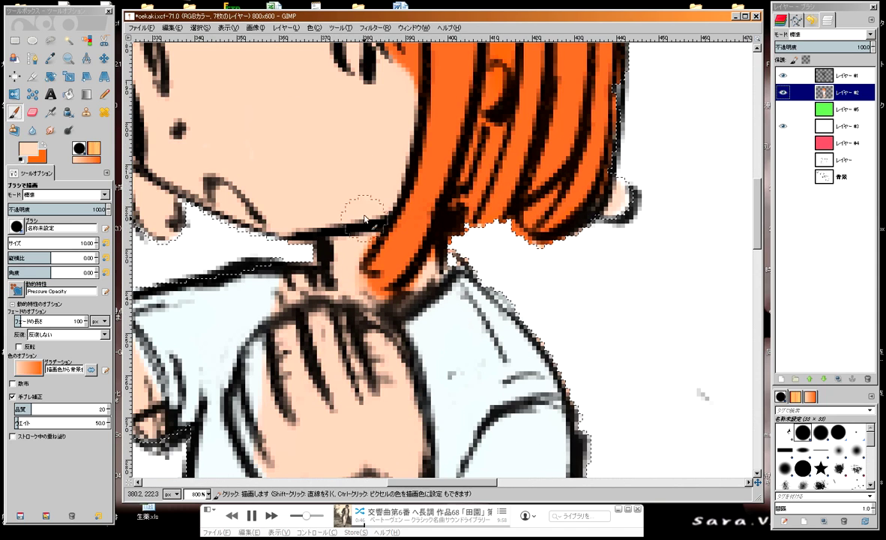
drag(432, 301, 448, 311)
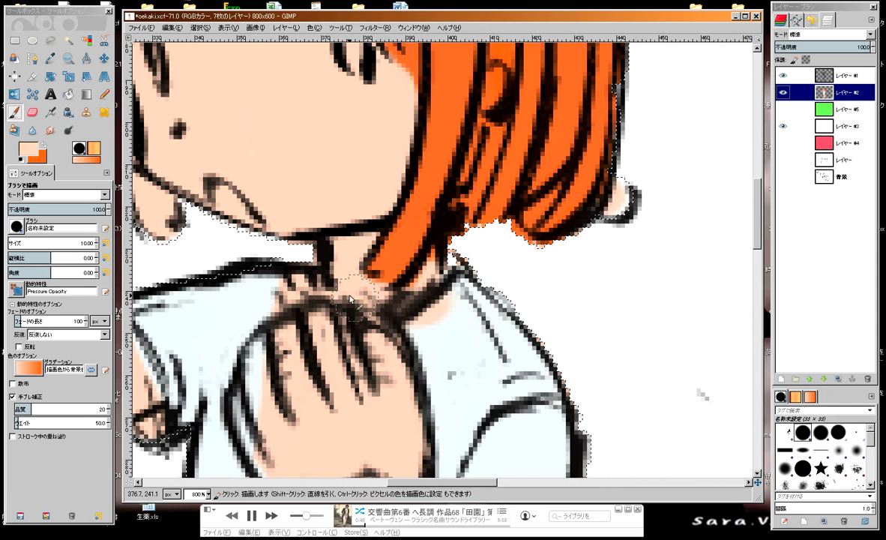
mouse_move(463, 268)
mouse_down()
mouse_move(453, 255)
mouse_move(384, 236)
mouse_move(352, 258)
mouse_up()
ctrl+click(393, 262)
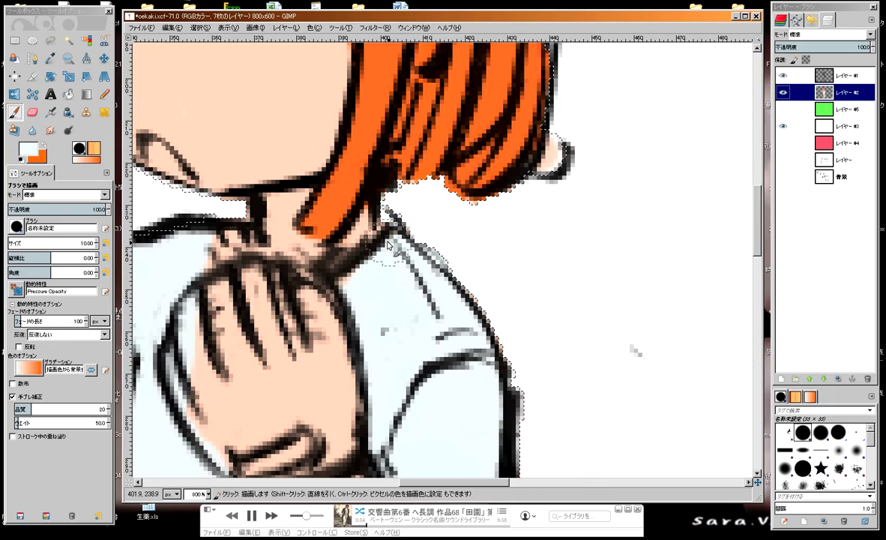
scroll(364, 271, up, 5)
scroll(352, 255, left, 2)
Step: Paint the ball in the girl's raised fist pale bluish white instead of peach
scroll(341, 229, left, 3)
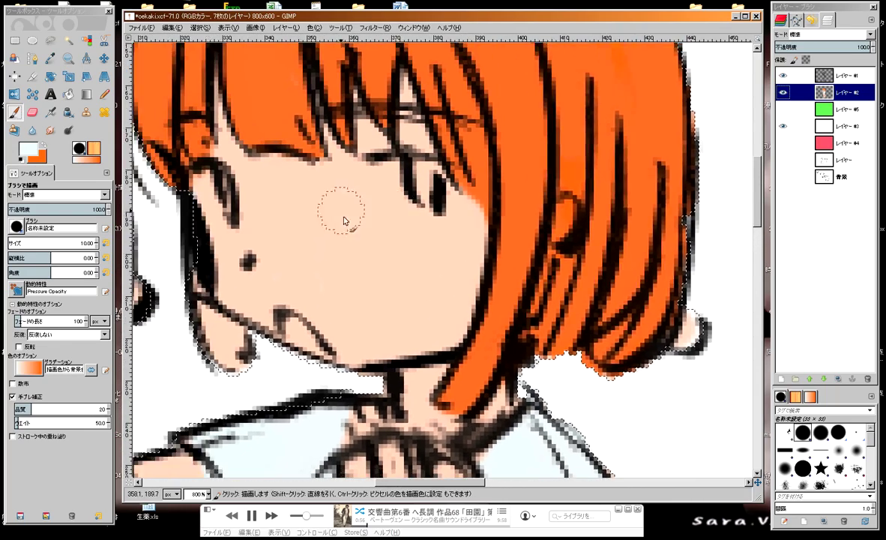
scroll(341, 224, up, 3)
scroll(360, 218, left, 3)
scroll(367, 214, down, 4)
scroll(368, 213, left, 2)
scroll(367, 212, left, 2)
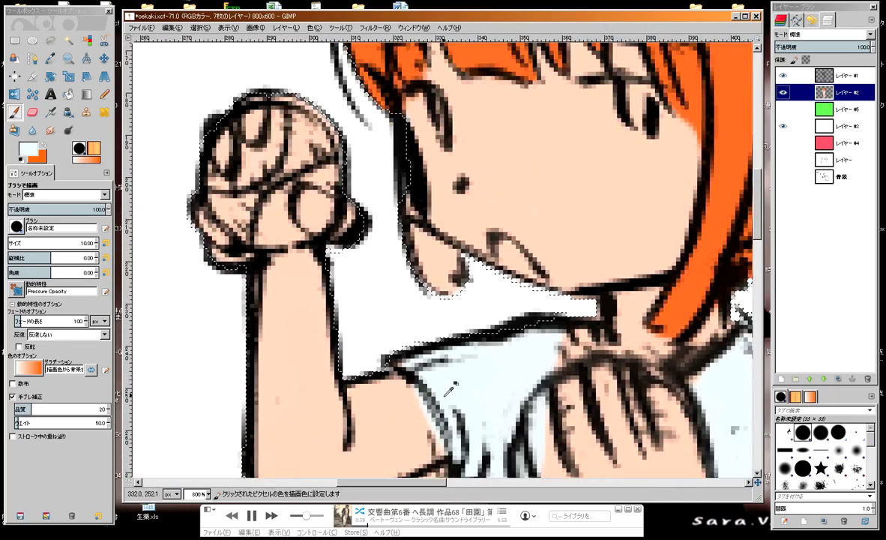
mouse_move(264, 126)
mouse_down()
mouse_move(228, 161)
mouse_move(225, 190)
mouse_move(297, 147)
mouse_move(274, 116)
mouse_move(278, 229)
mouse_up()
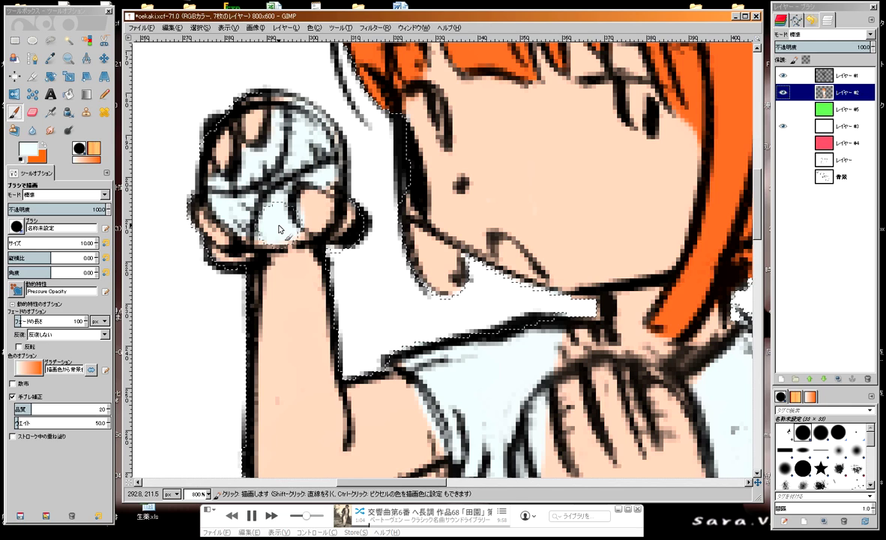
scroll(262, 314, down, 3)
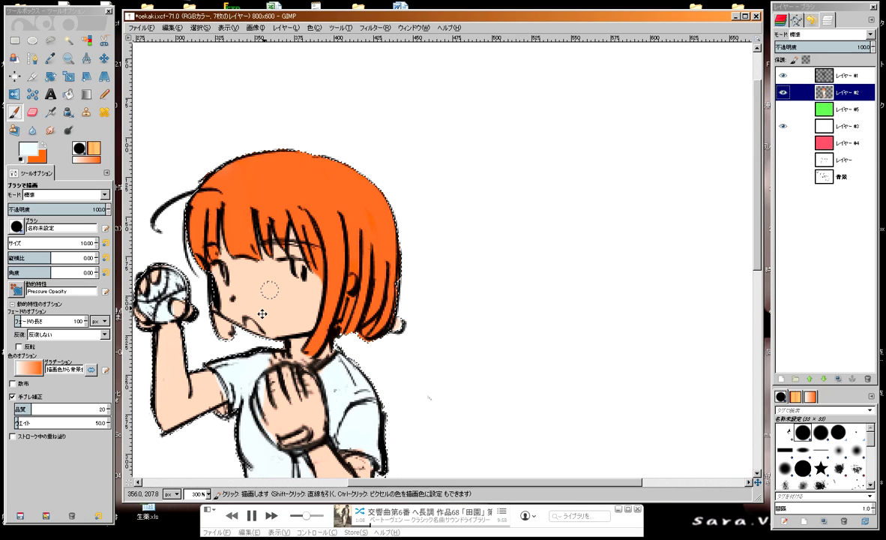
Step: Paint both trouser legs pale blue-white, touch up specks, then choose a dark teal colour
scroll(248, 287, down, 5)
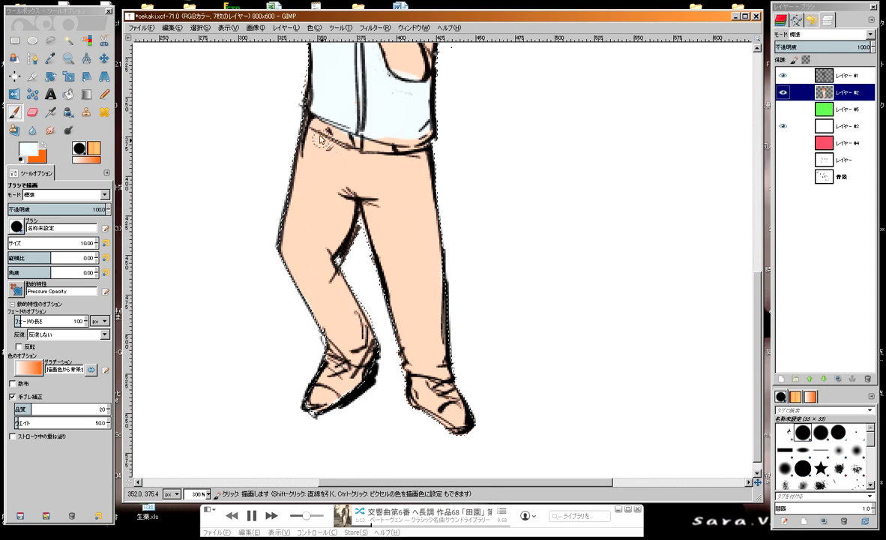
drag(313, 129, 377, 332)
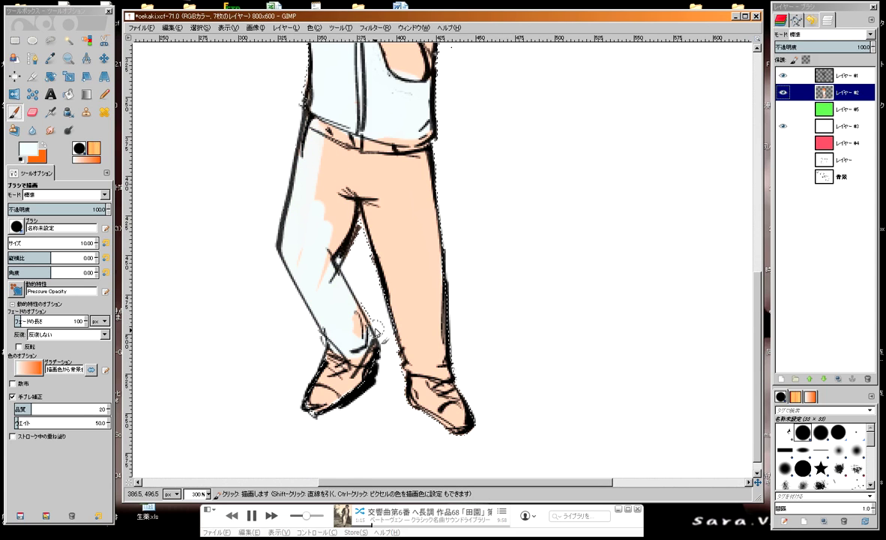
drag(377, 332, 425, 178)
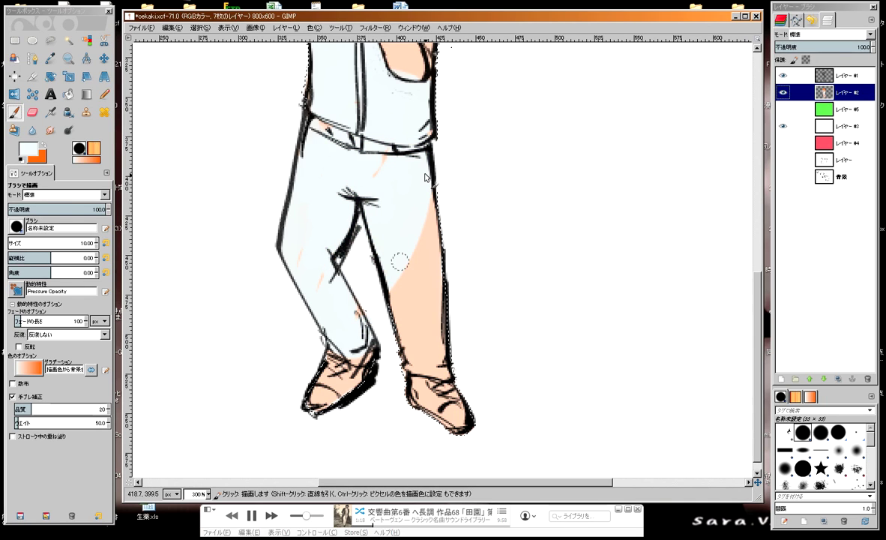
mouse_move(425, 178)
mouse_down()
mouse_move(405, 257)
mouse_move(417, 320)
mouse_up()
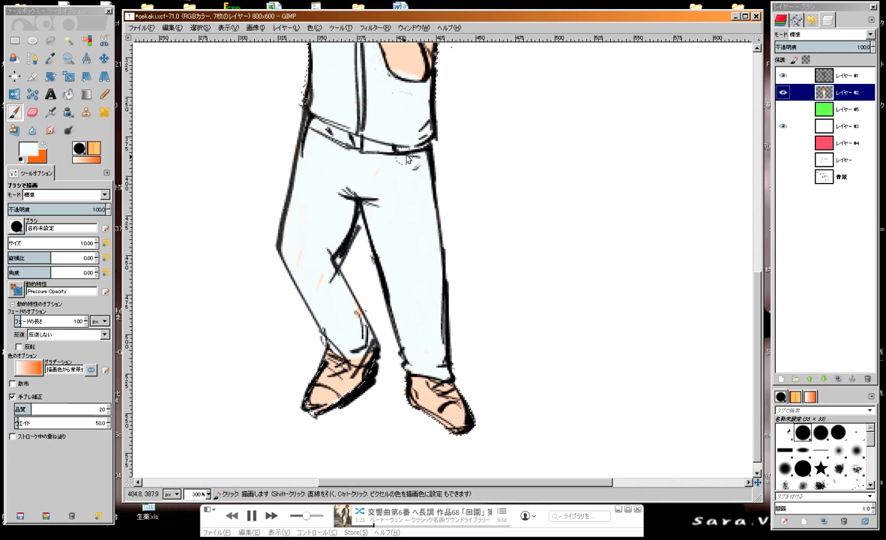
drag(300, 247, 326, 278)
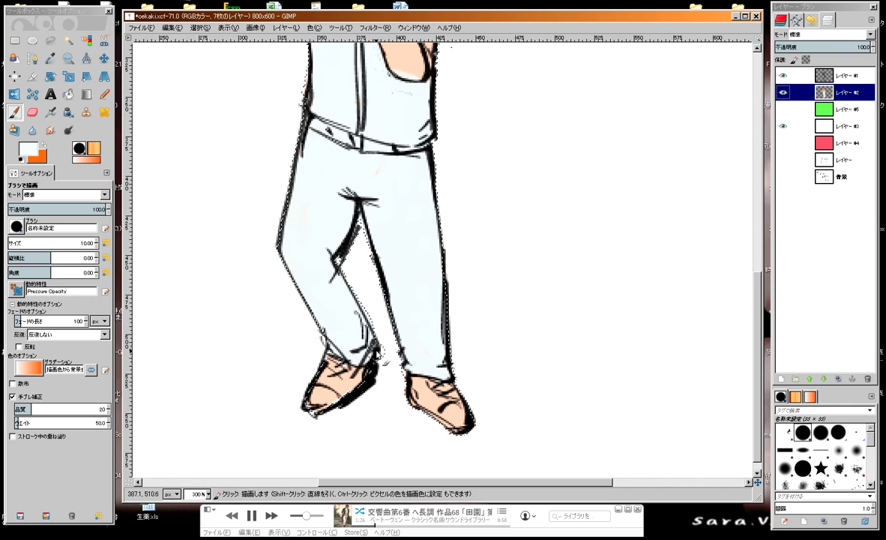
drag(370, 352, 346, 334)
click(31, 152)
drag(588, 202, 543, 193)
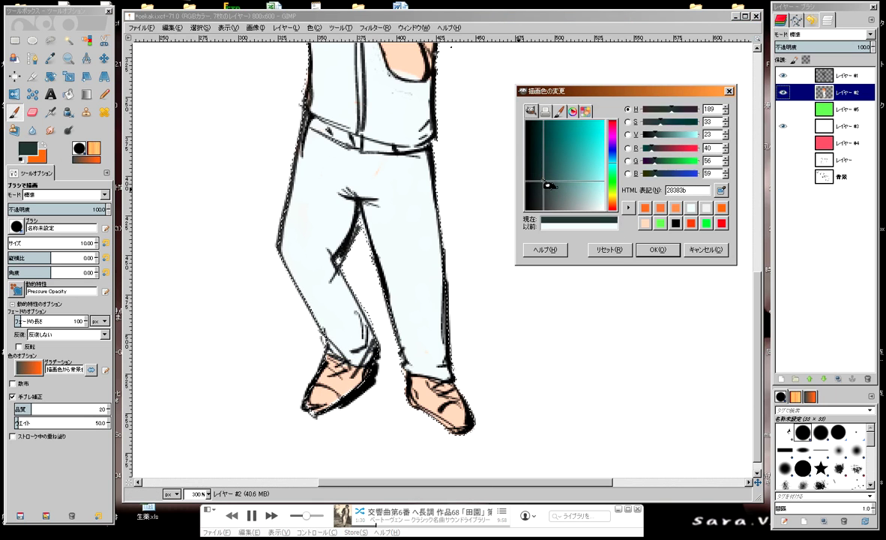
Step: Paint both shoes dark teal 283133, after briefly trying a neutral dark gray
click(658, 250)
scroll(567, 258, down, 2)
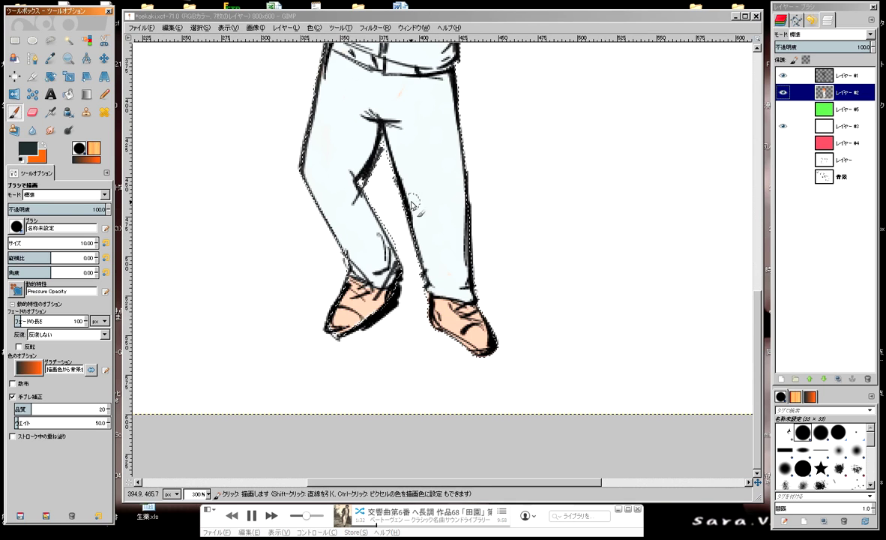
mouse_move(322, 297)
mouse_down()
mouse_move(334, 277)
mouse_move(386, 306)
mouse_move(314, 266)
mouse_up()
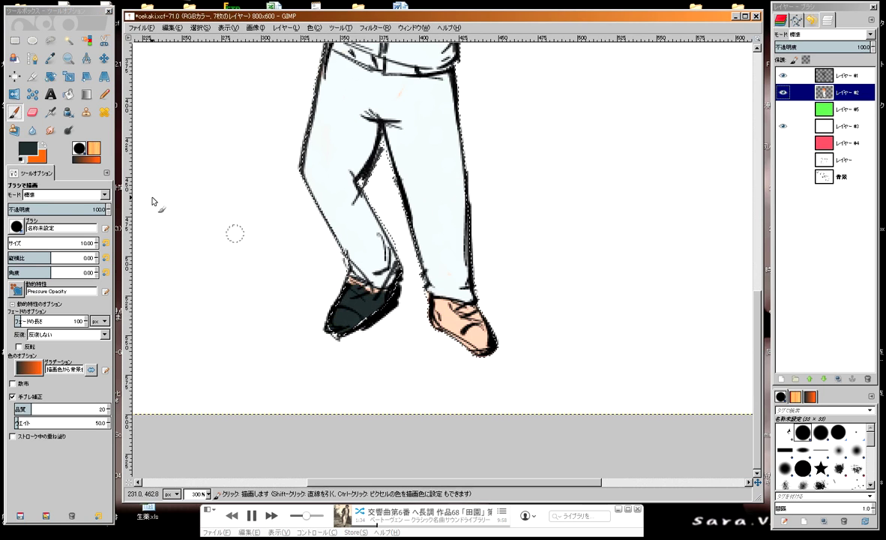
click(32, 150)
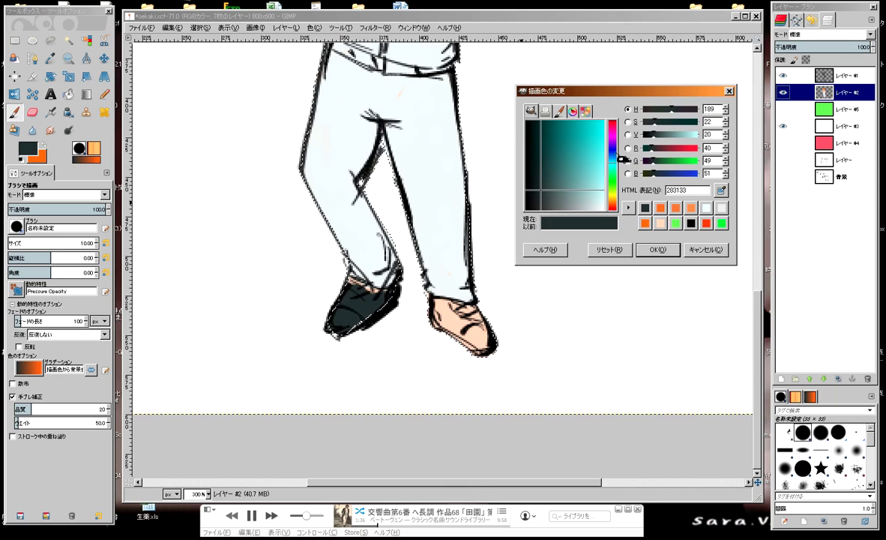
drag(587, 198, 546, 240)
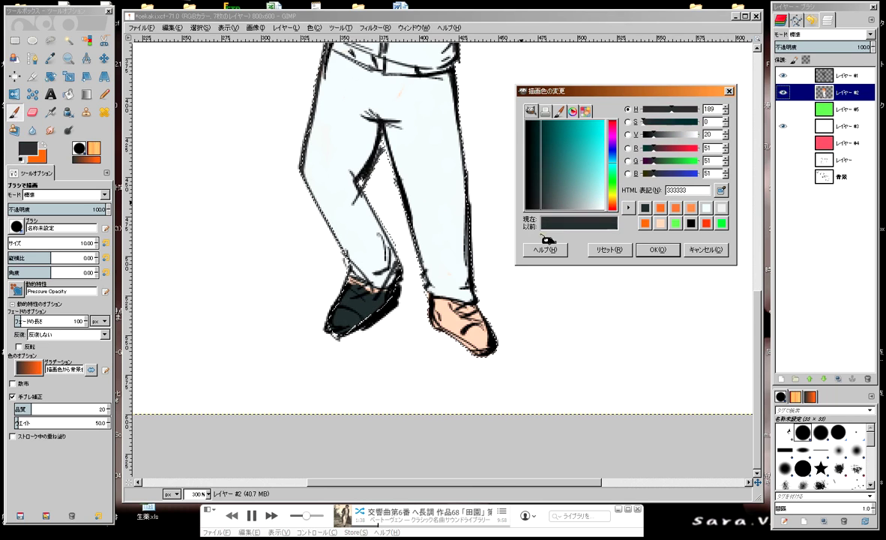
click(609, 249)
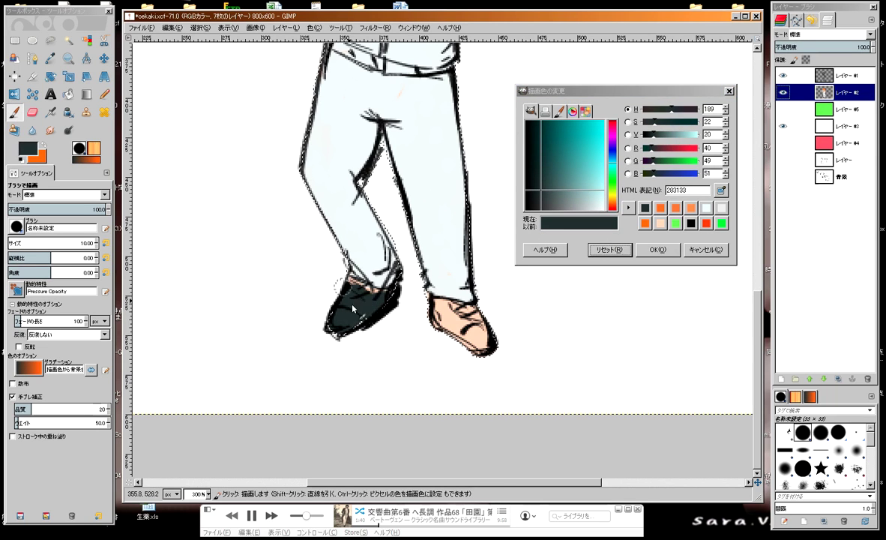
drag(389, 305, 370, 308)
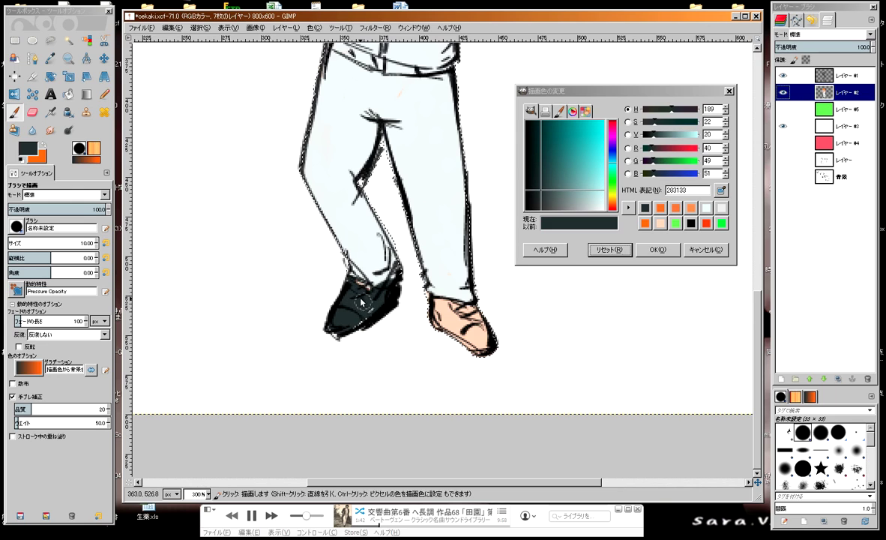
drag(432, 309, 468, 324)
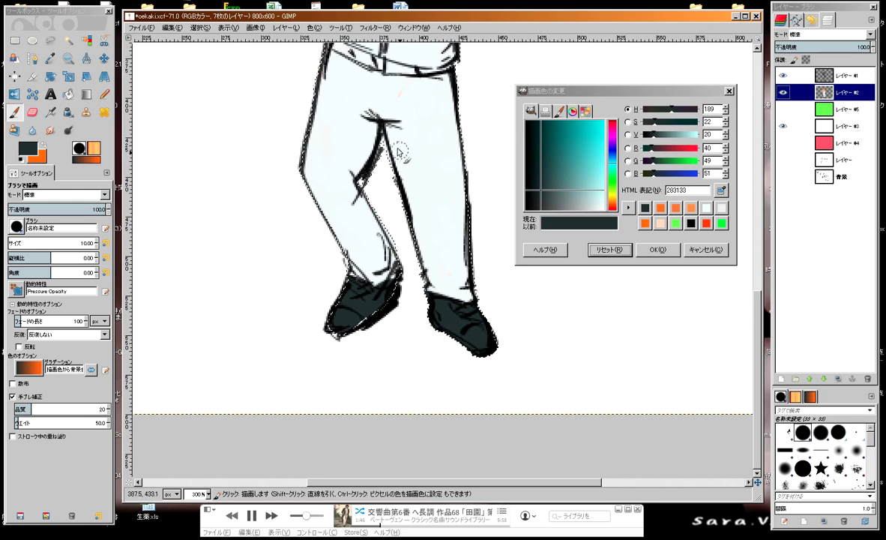
scroll(363, 193, up, 5)
scroll(377, 300, up, 3)
Step: Mix a brown and paint the baseball glove, then sample the peach skin tone
scroll(357, 358, up, 3)
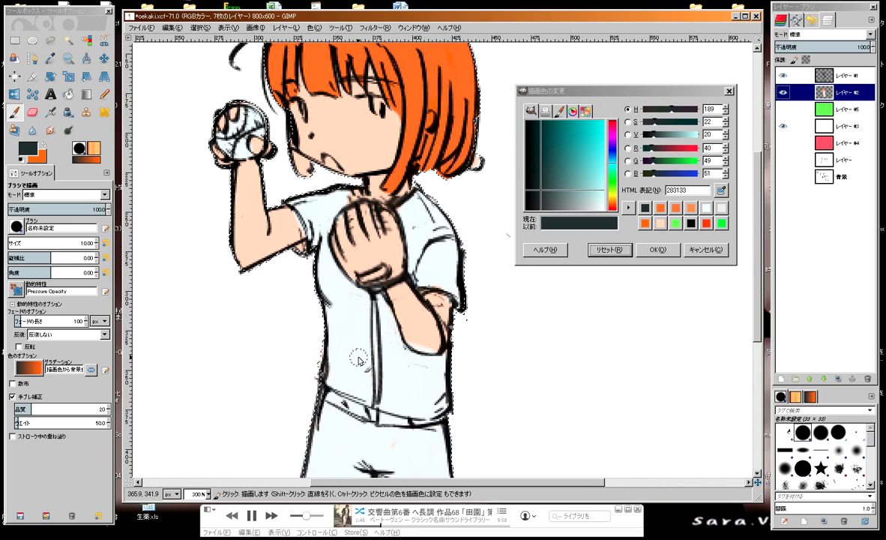
scroll(389, 240, up, 1)
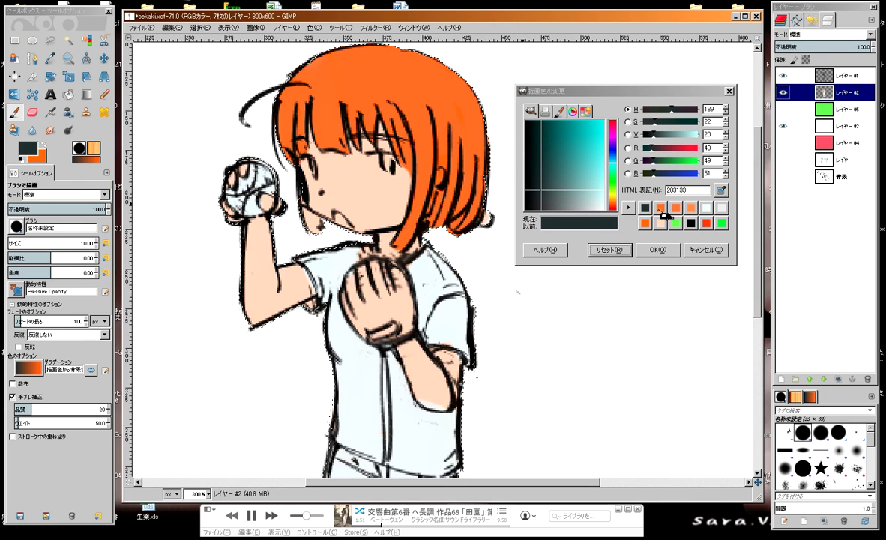
click(660, 208)
drag(579, 149, 571, 163)
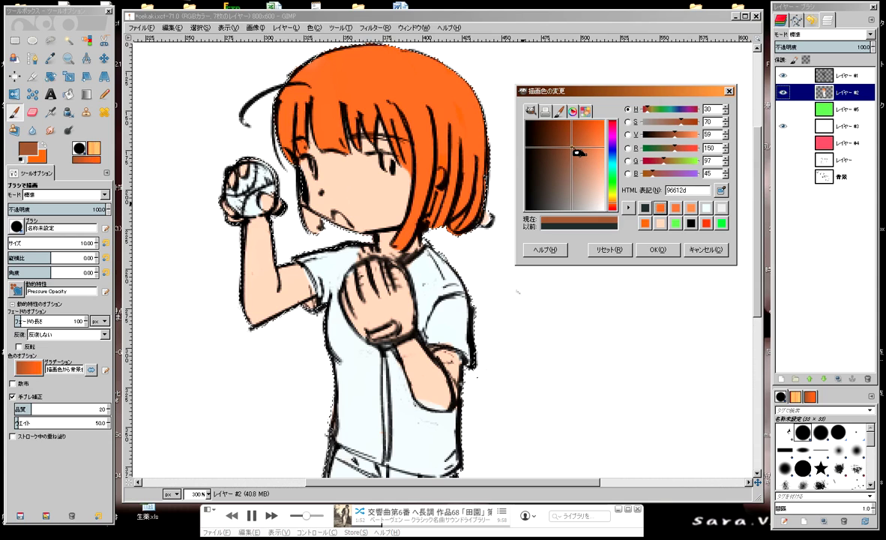
click(649, 250)
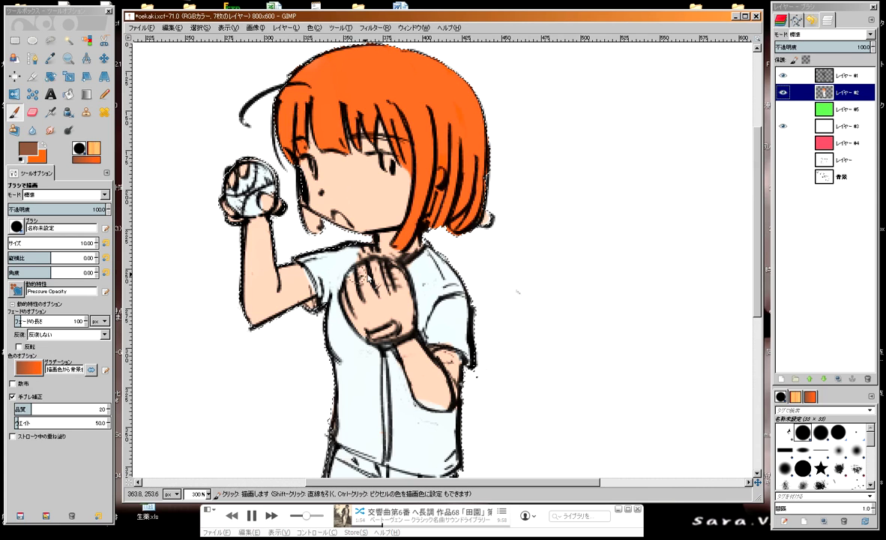
mouse_move(338, 276)
mouse_down()
mouse_move(334, 289)
mouse_move(336, 271)
mouse_move(362, 313)
mouse_move(391, 303)
mouse_move(403, 314)
mouse_up()
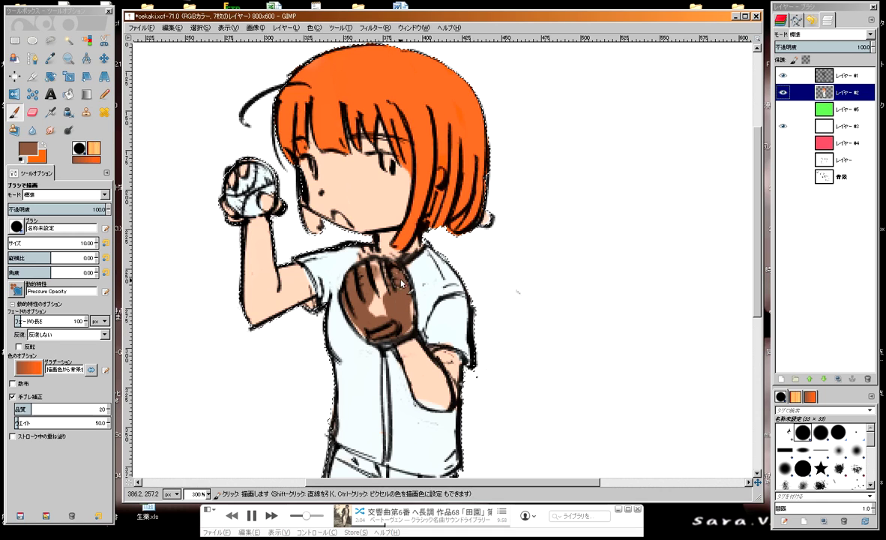
mouse_move(387, 274)
mouse_down()
mouse_move(380, 277)
mouse_move(377, 323)
mouse_up()
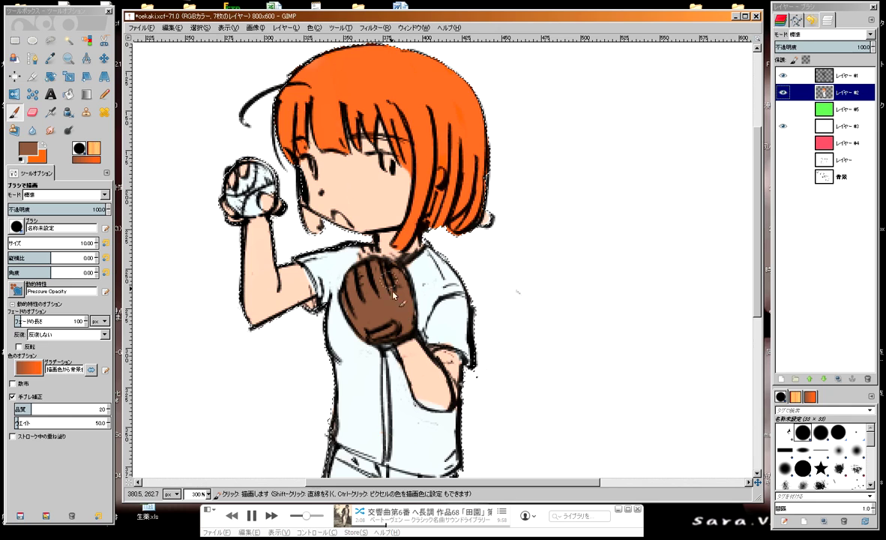
scroll(394, 295, down, 3)
ctrl+click(389, 321)
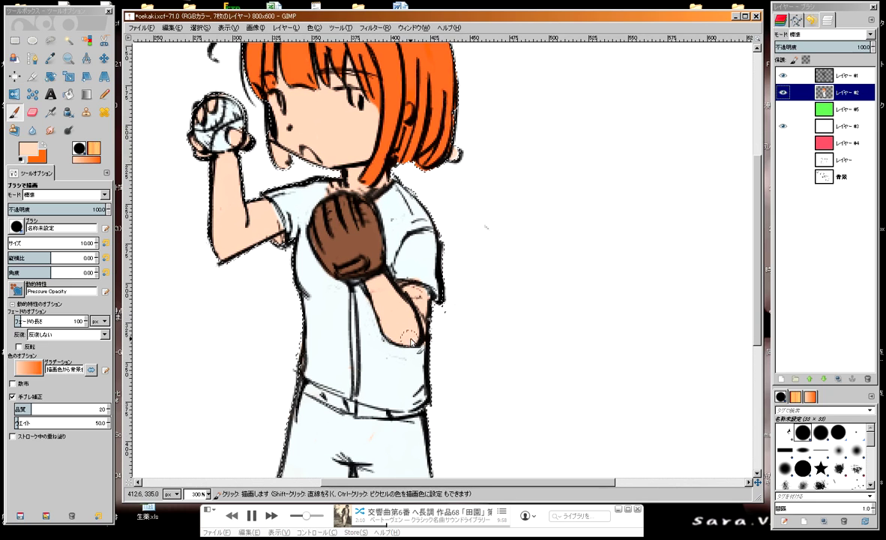
Step: Sample the hair orange and fill the hair strand below the ear
ctrl+click(416, 279)
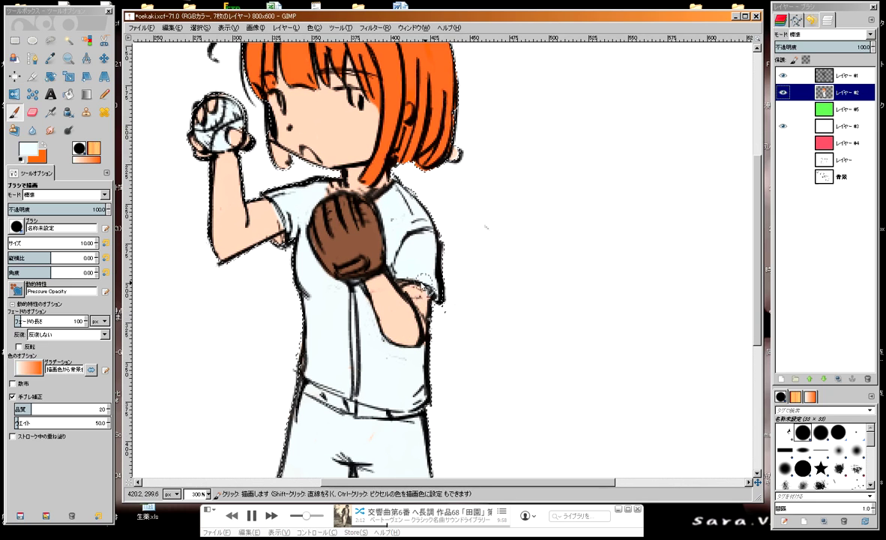
scroll(421, 286, down, 1)
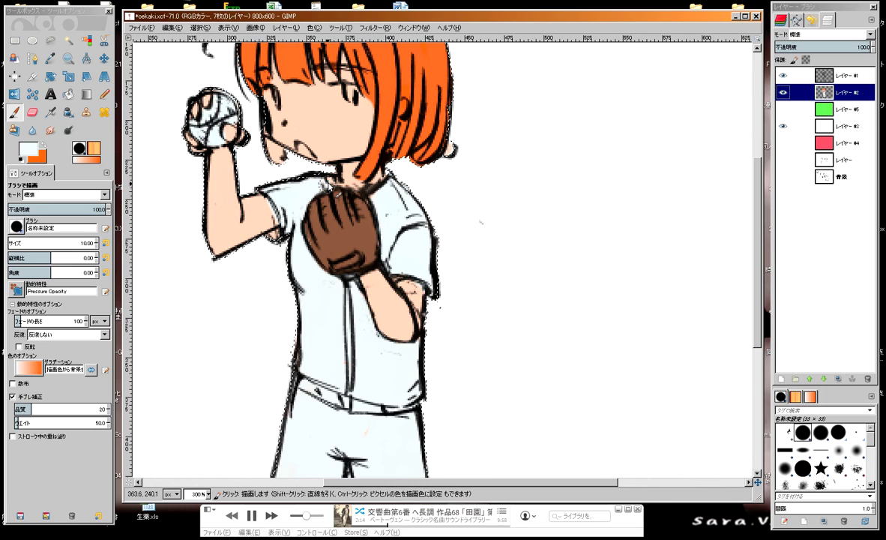
scroll(337, 259, up, 3)
scroll(337, 259, up, 2)
ctrl+click(377, 215)
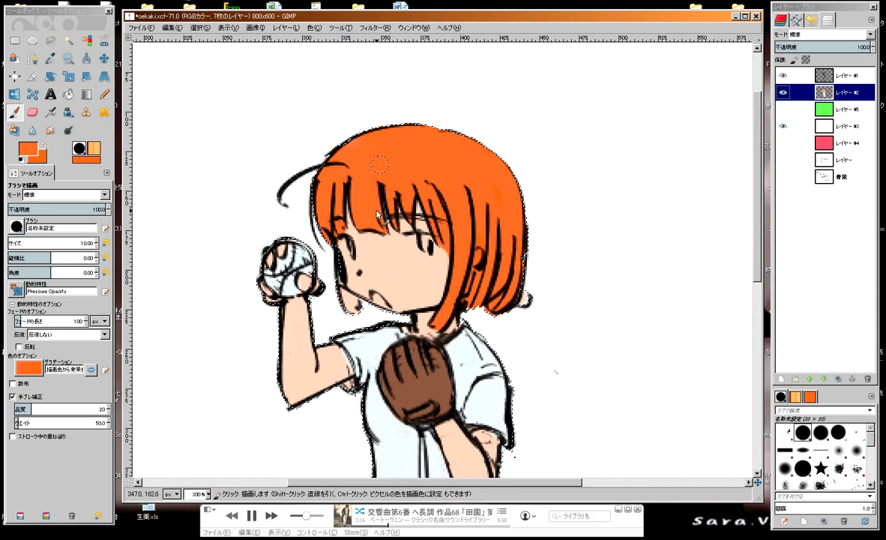
drag(343, 295, 354, 316)
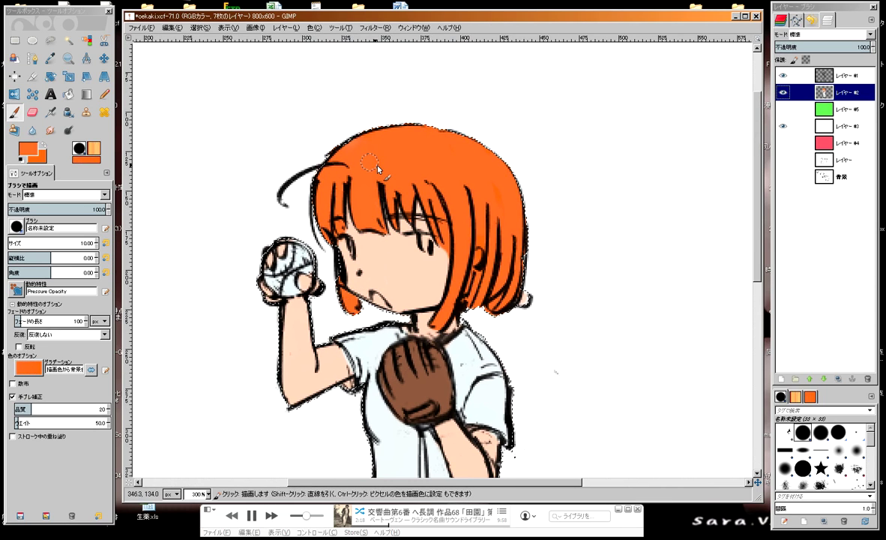
Step: Zoom the face to 800% and set the paint colour to off-white f8f8f8
key(4)
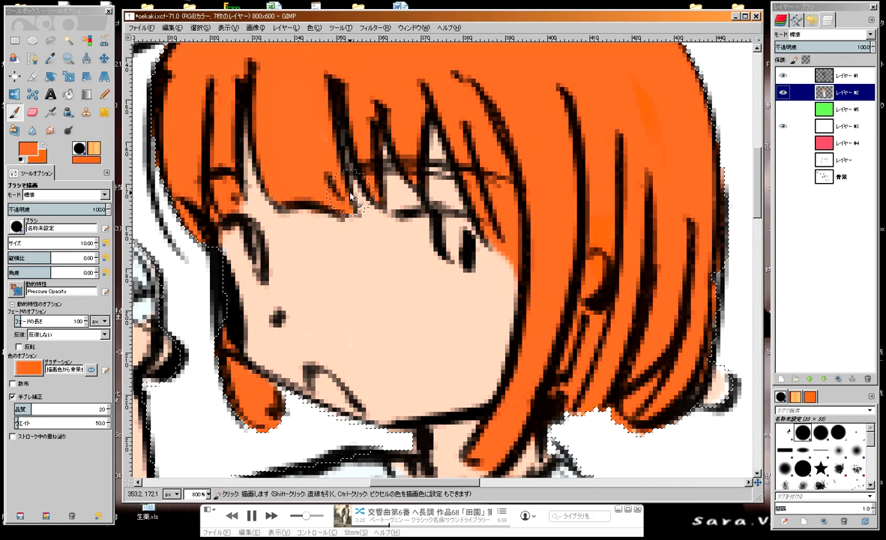
key(d)
key(x)
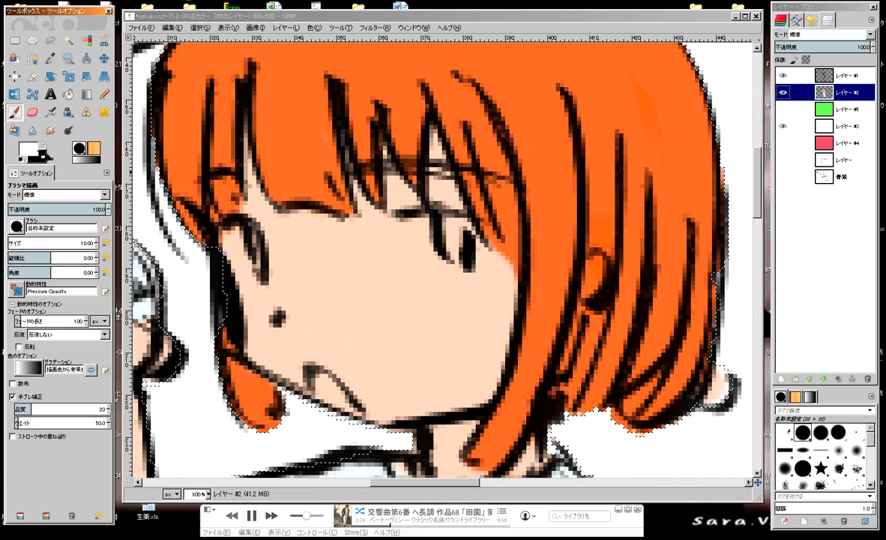
click(30, 148)
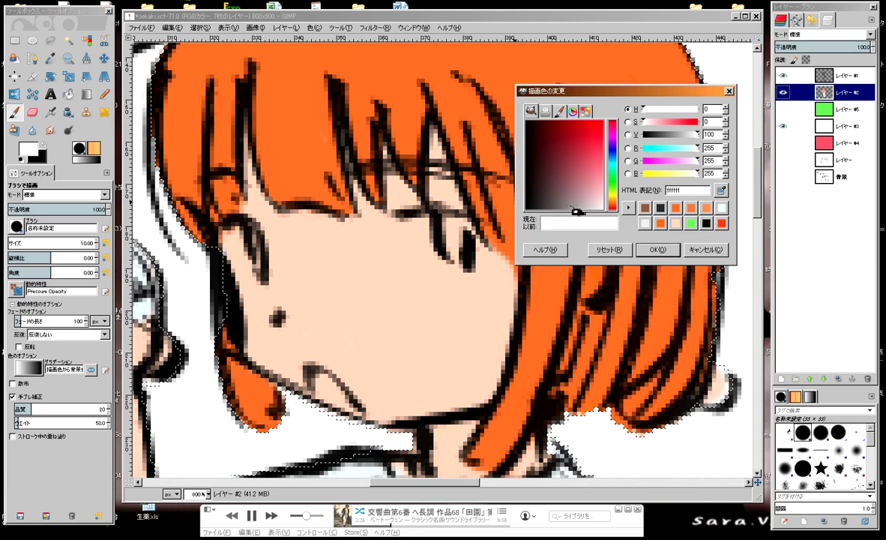
drag(555, 199, 603, 219)
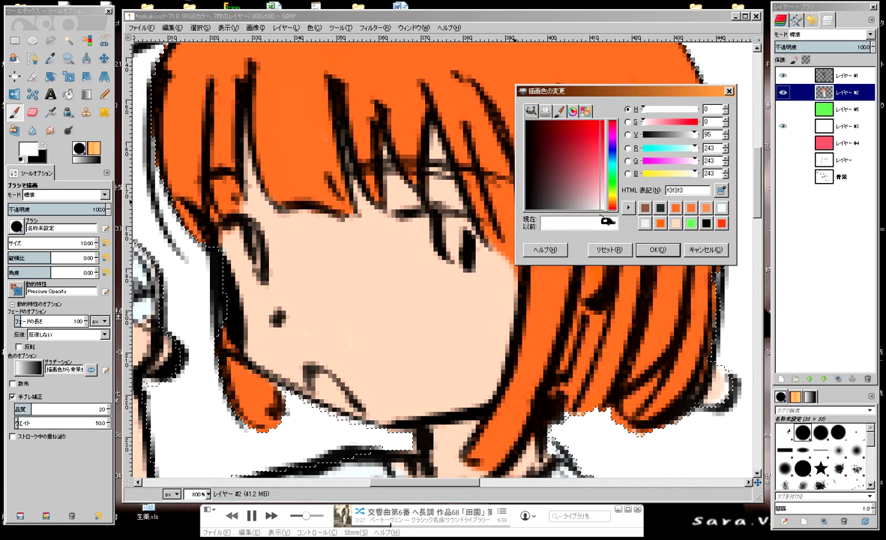
click(652, 249)
Step: Paint white highlights in both eyes with a size 6 brush
scroll(102, 247, up, 5)
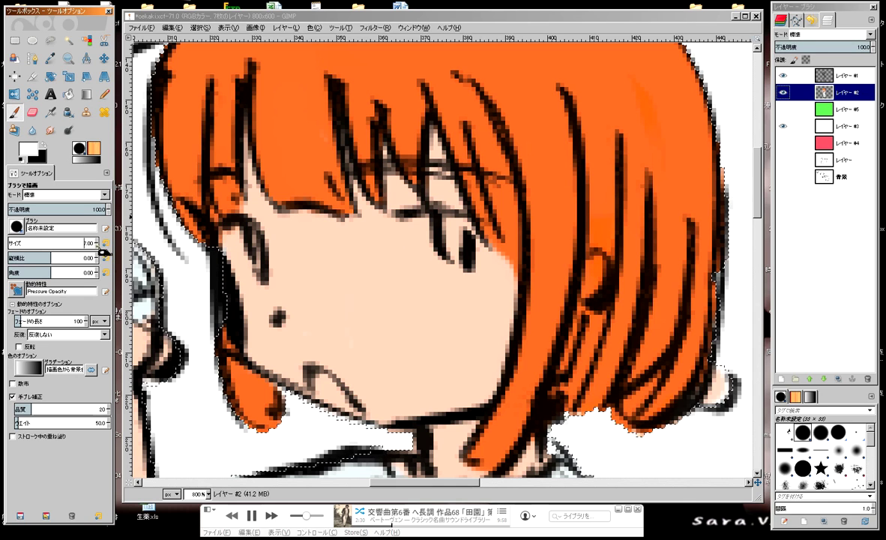
drag(439, 239, 468, 242)
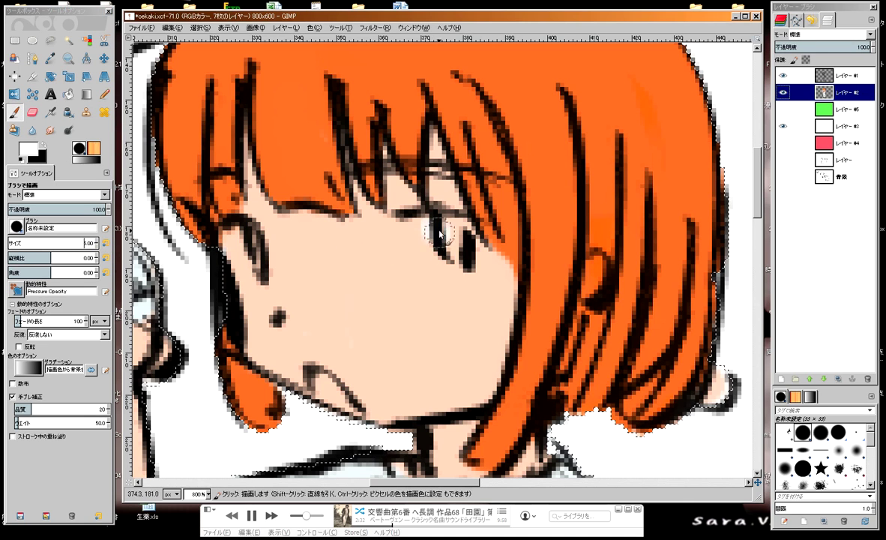
key(bracketright)
key(bracketleft)
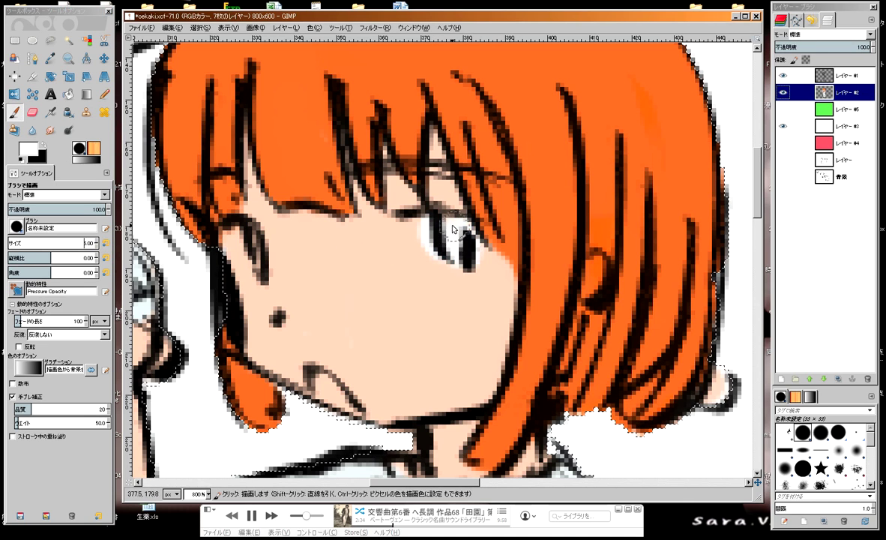
key(bracketright)
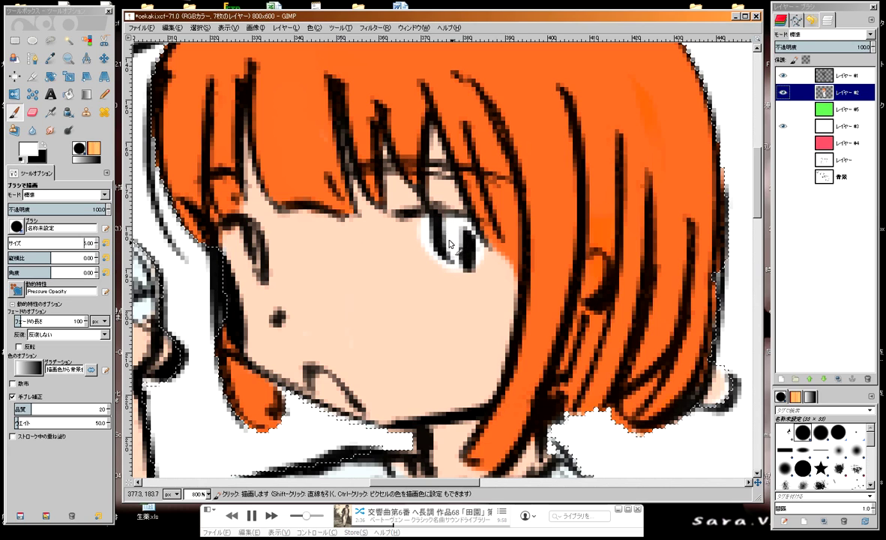
key(bracketright)
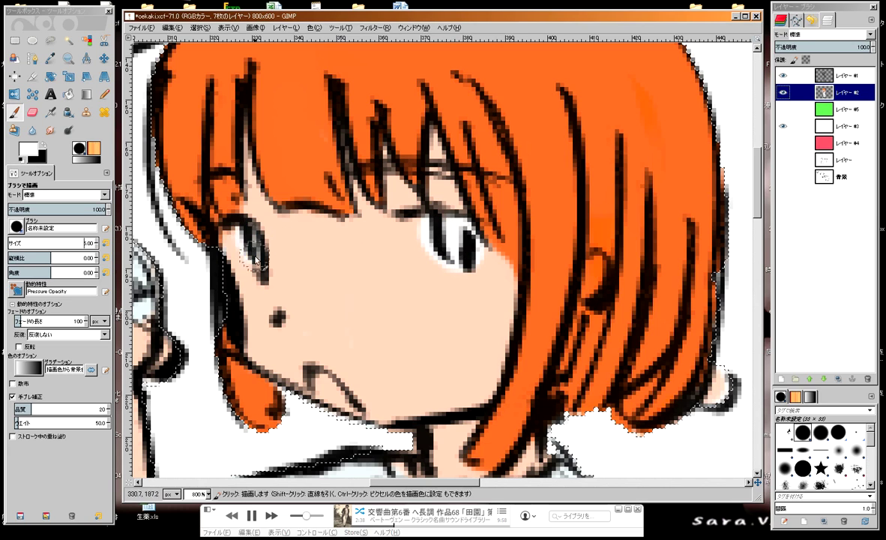
drag(245, 237, 249, 250)
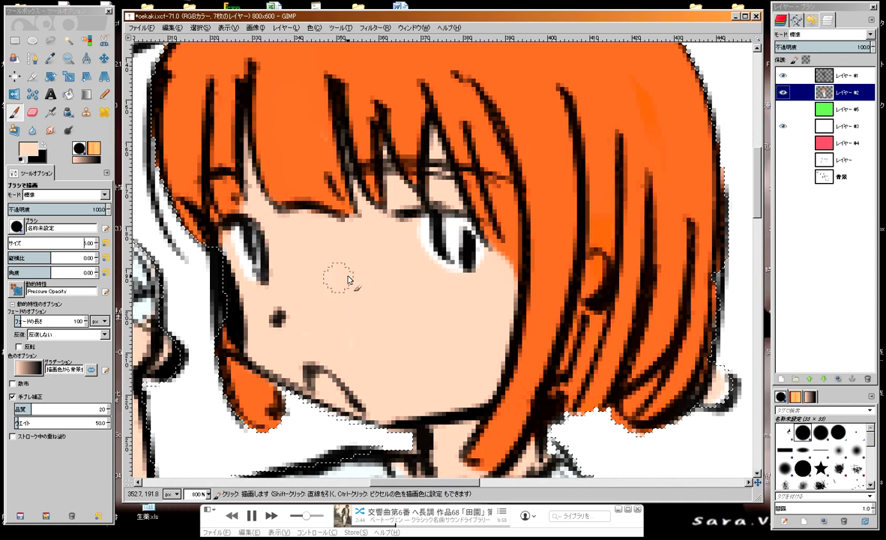
Step: Set a light pink fdafa3 from the skin tone and brush blush onto the cheek
ctrl+click(271, 183)
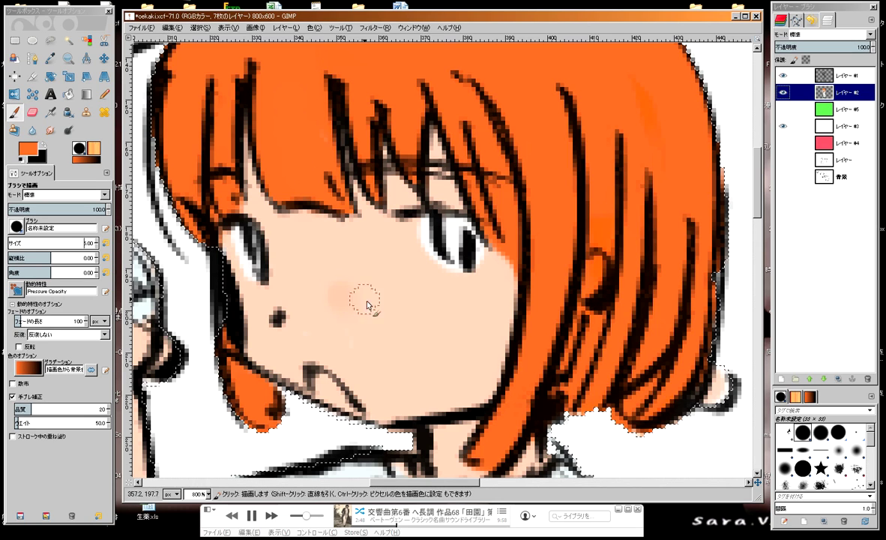
ctrl+click(367, 306)
click(30, 150)
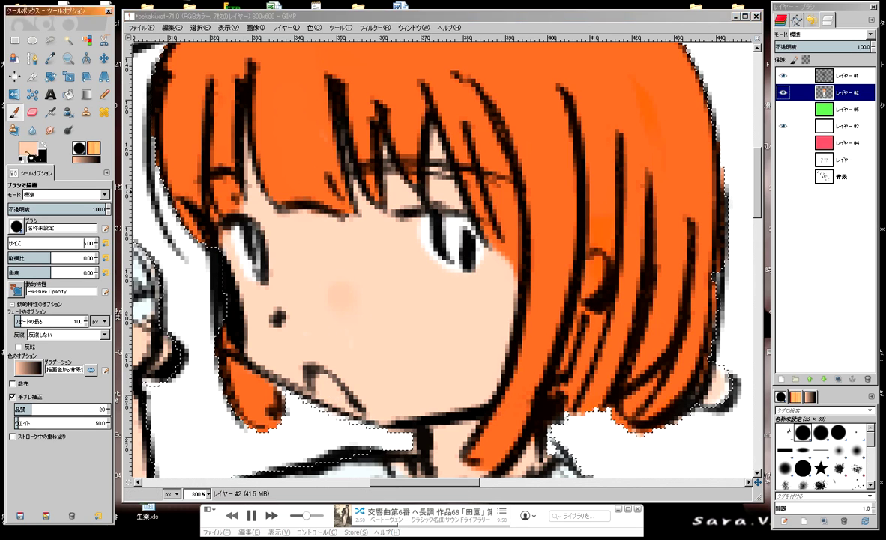
click(612, 210)
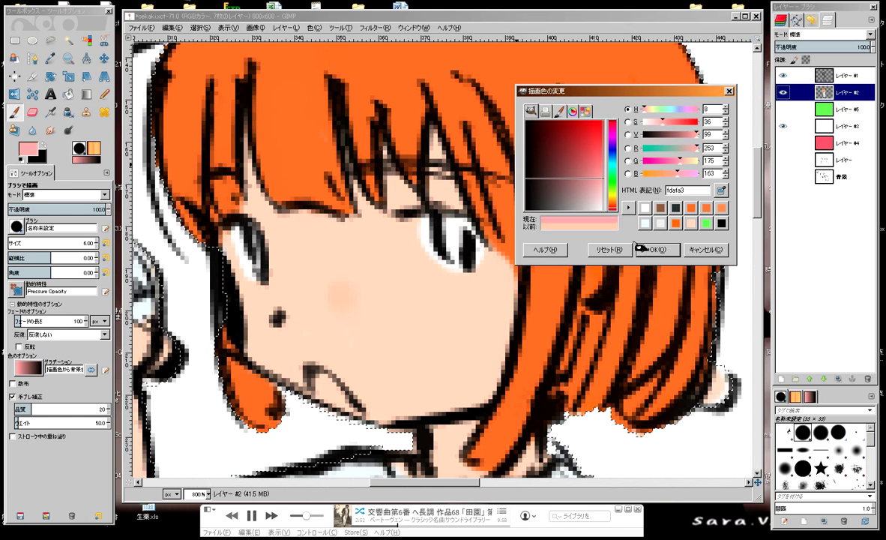
click(651, 250)
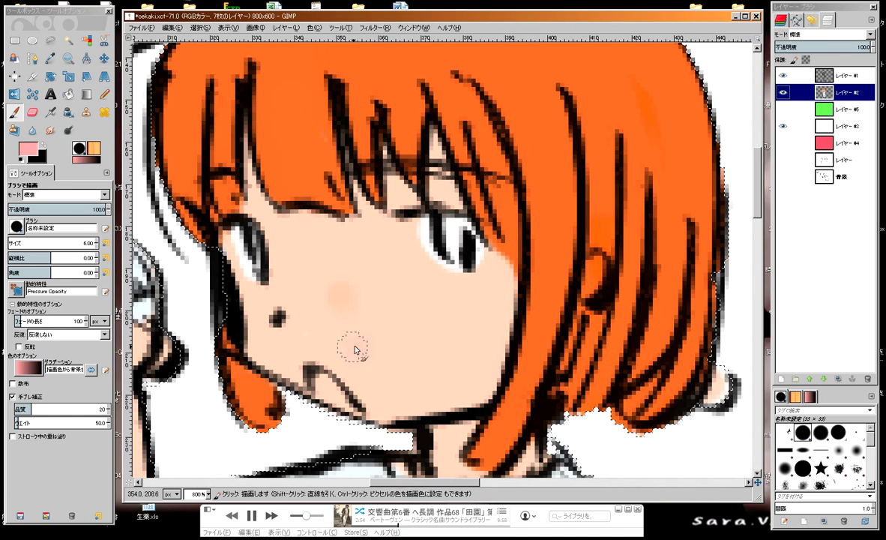
drag(354, 343, 361, 347)
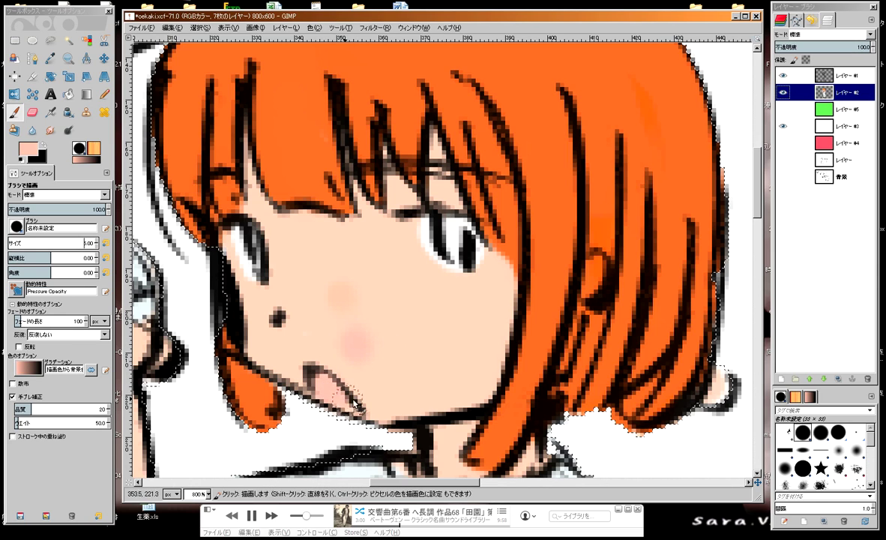
ctrl+click(372, 344)
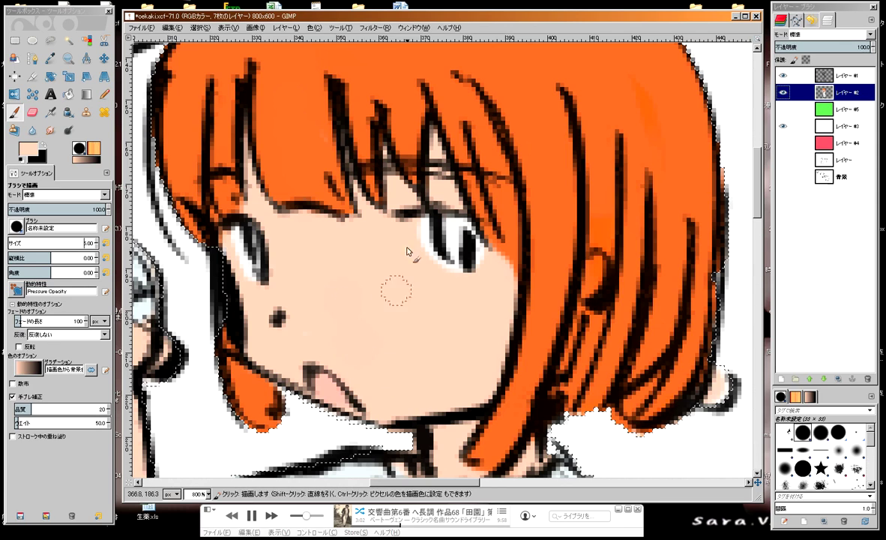
Step: Zoom out and select all to clear the selection outline around the figure
scroll(407, 251, down, 3)
scroll(405, 239, down, 2)
scroll(403, 224, down, 2)
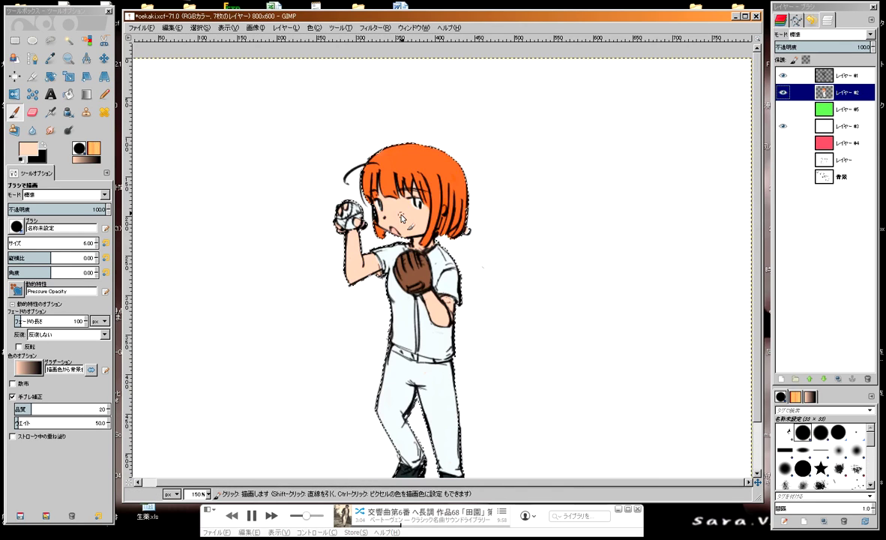
scroll(332, 215, up, 1)
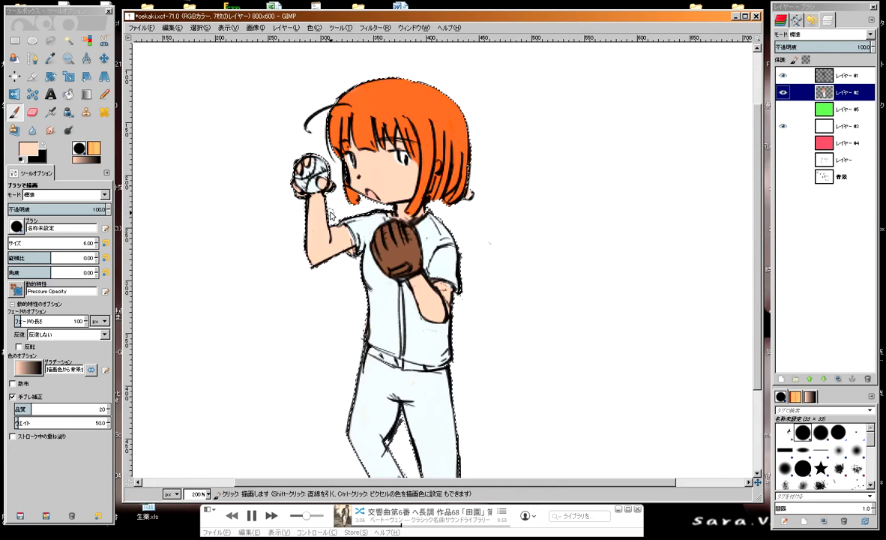
scroll(331, 216, down, 2)
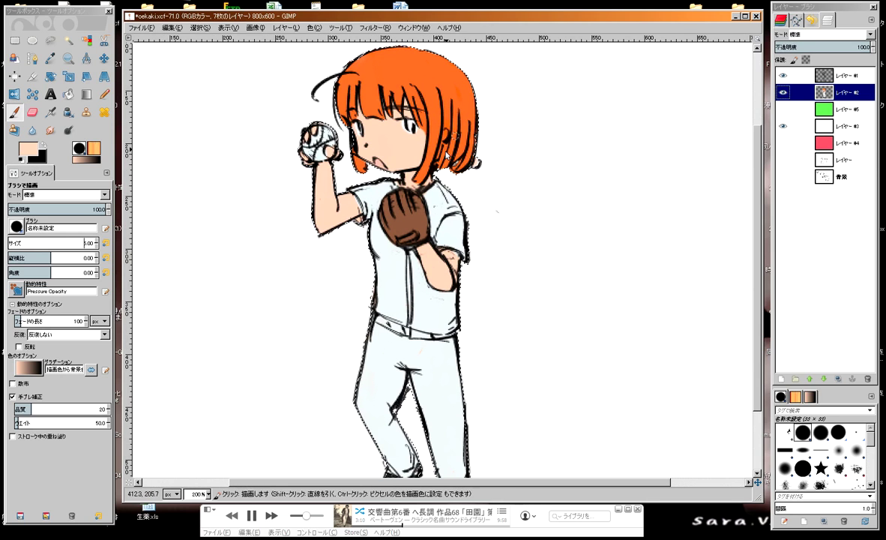
mouse_move(349, 343)
mouse_down()
mouse_move(321, 193)
mouse_move(340, 332)
mouse_move(331, 305)
mouse_up()
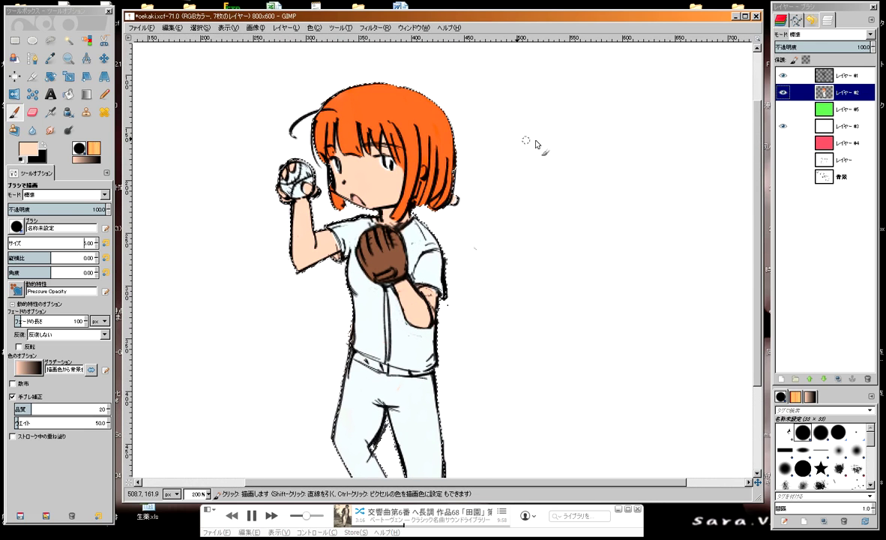
click(199, 27)
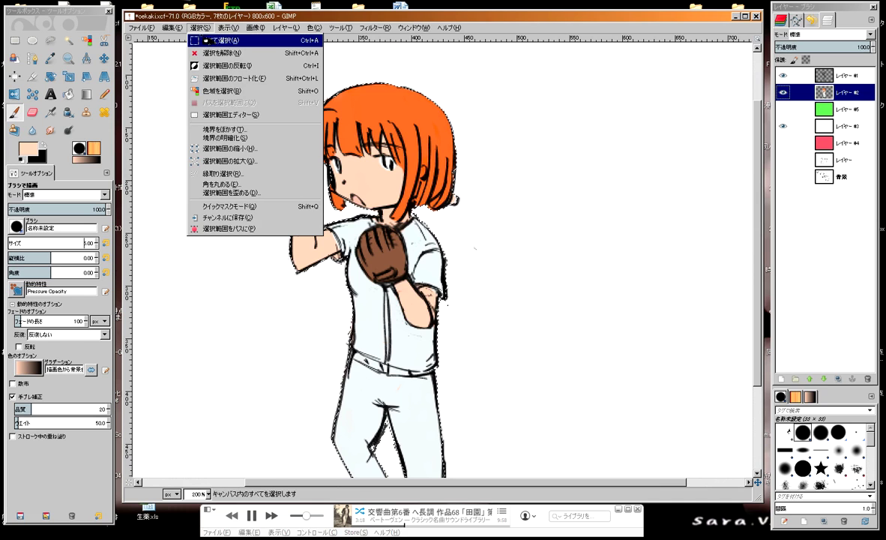
click(215, 41)
Step: Paint over the peach patch on the shirt sleeve in pale blue with a size 5-6 brush
mouse_move(300, 218)
mouse_down()
mouse_move(240, 218)
mouse_move(280, 196)
mouse_up()
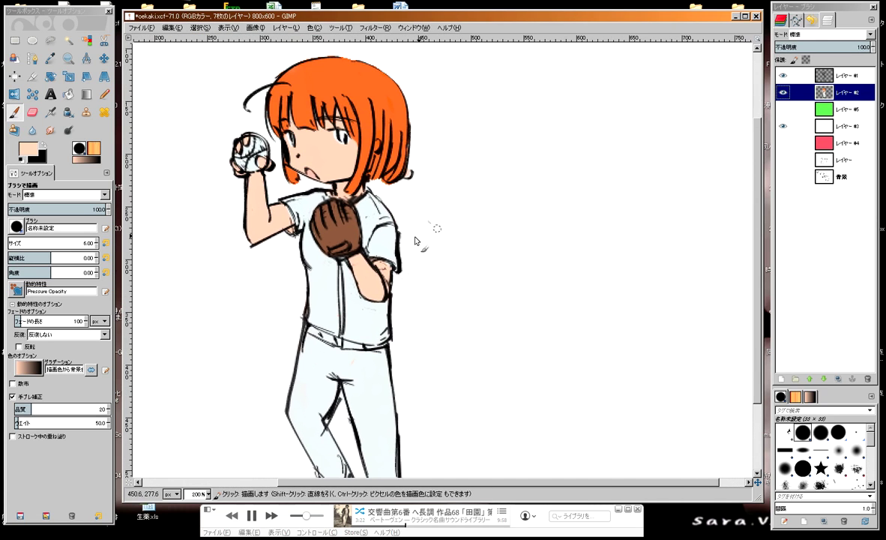
drag(417, 241, 421, 229)
scroll(418, 158, up, 2)
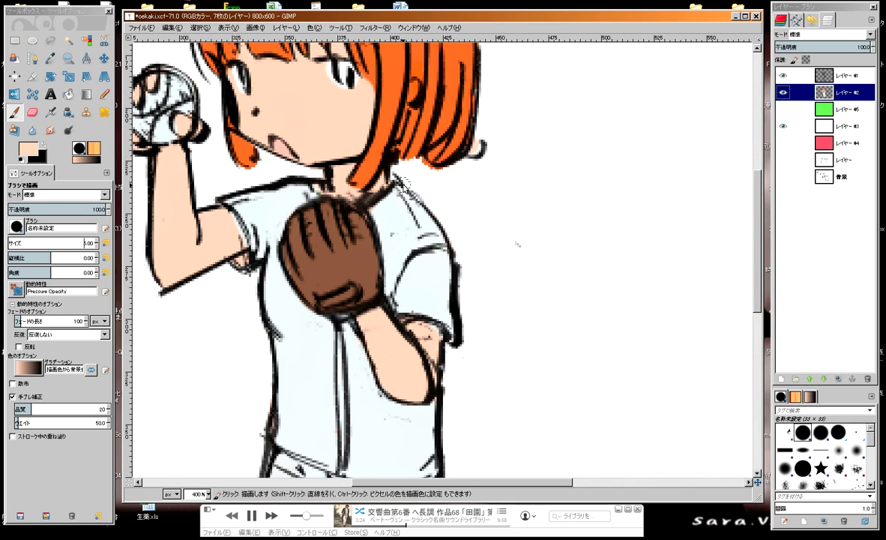
mouse_move(226, 256)
mouse_down()
mouse_move(326, 256)
mouse_move(345, 276)
mouse_up()
ctrl+click(331, 264)
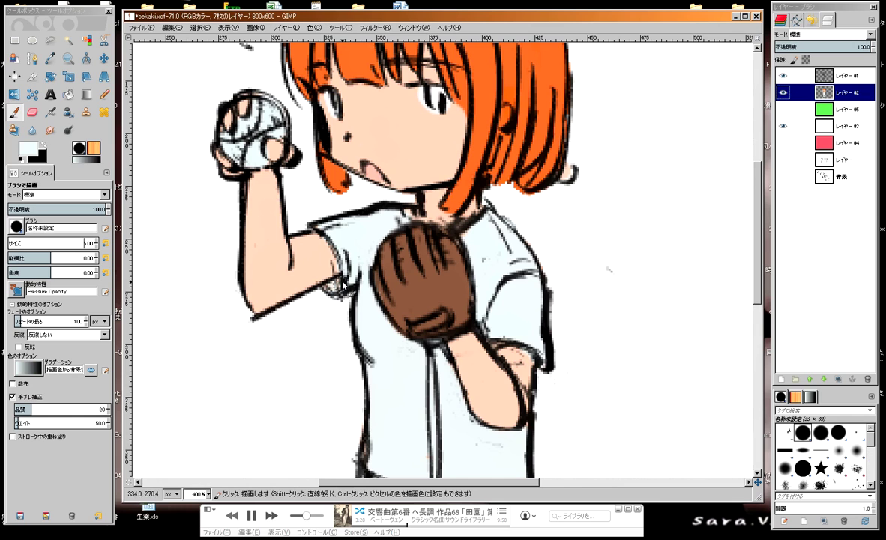
key(bracketright)
scroll(323, 196, down, 1)
scroll(323, 197, down, 2)
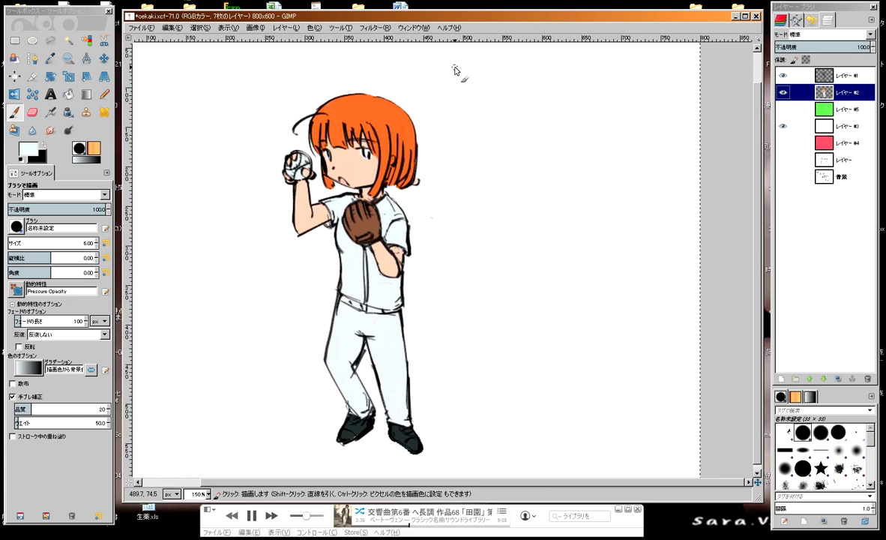
key(bracketleft)
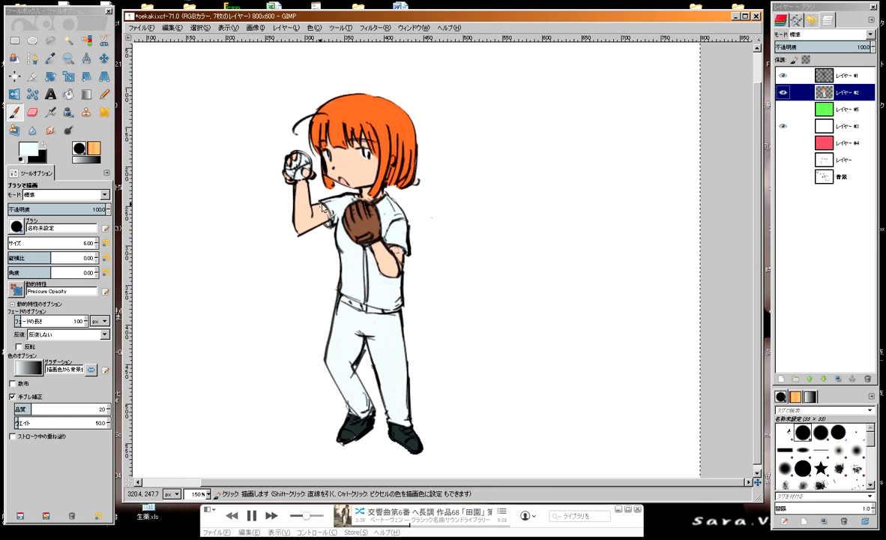
Step: Add a transparent layer, レイヤー #6, placed above レイヤー #2 and kept active
click(784, 380)
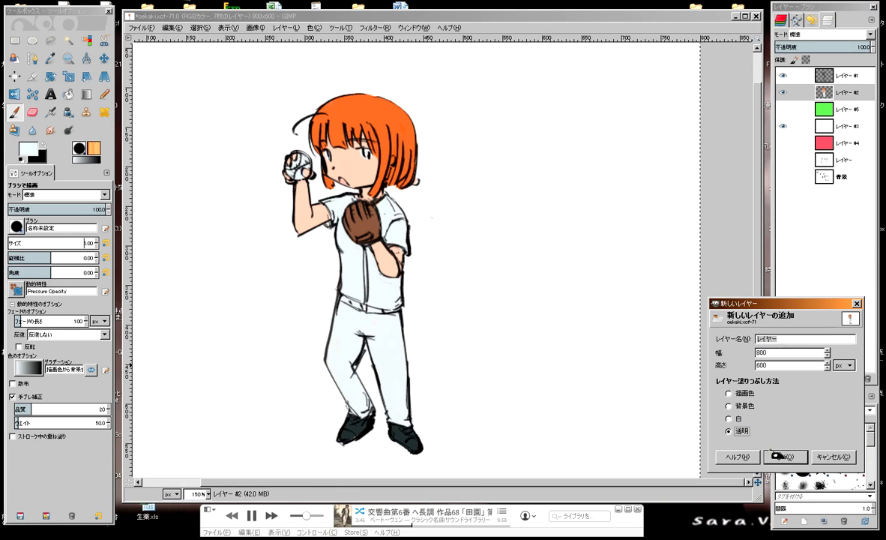
click(777, 455)
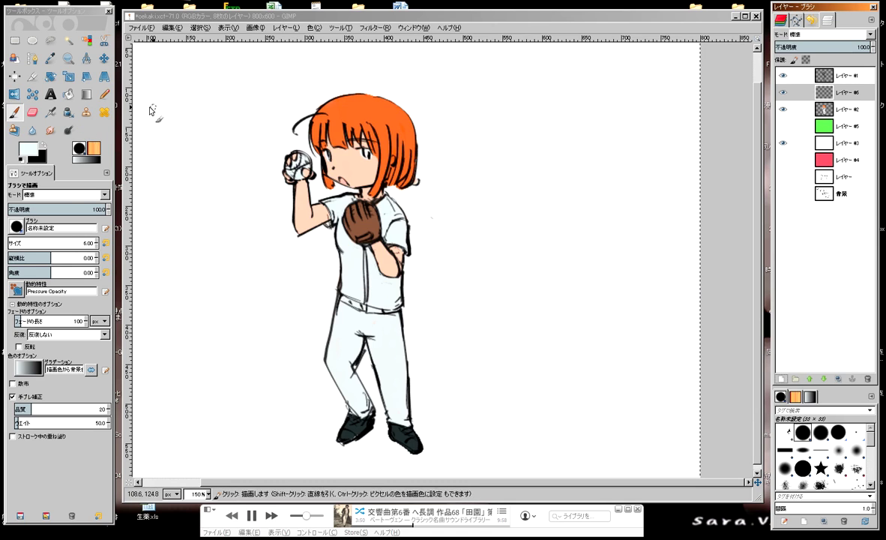
click(68, 111)
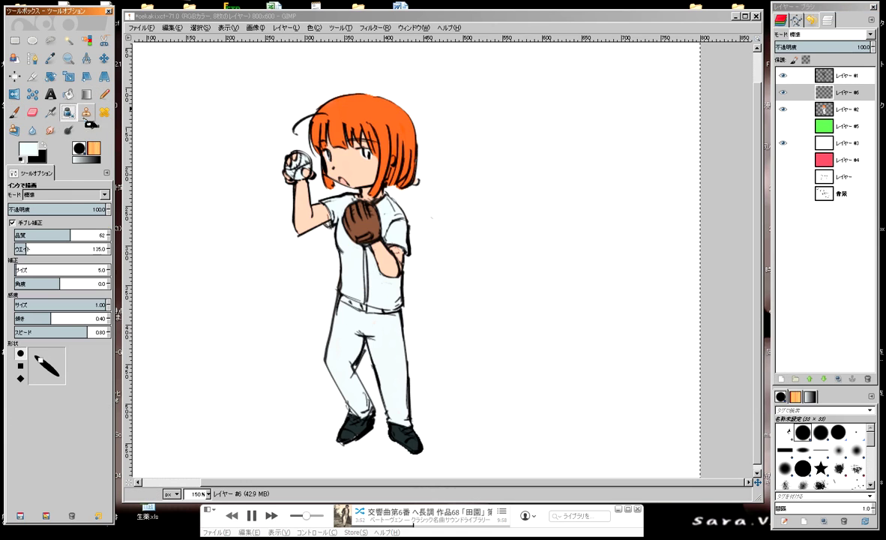
click(782, 97)
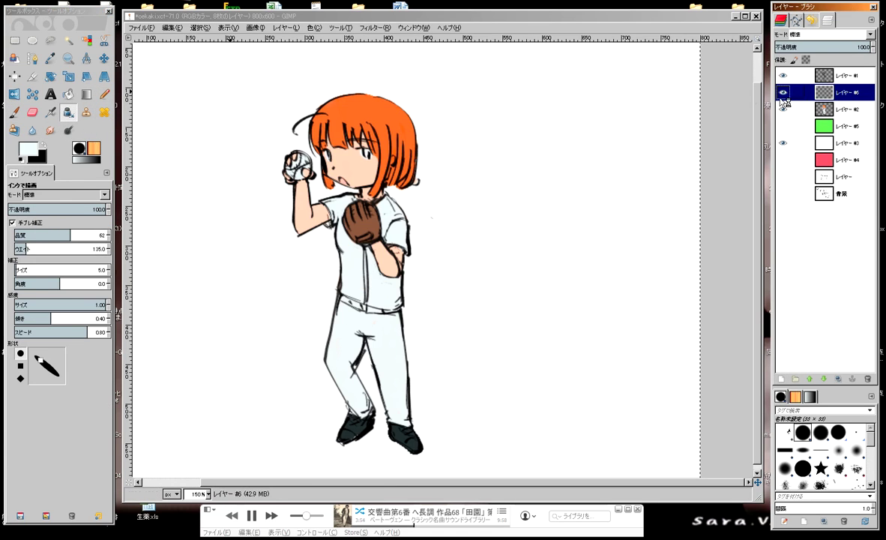
click(847, 108)
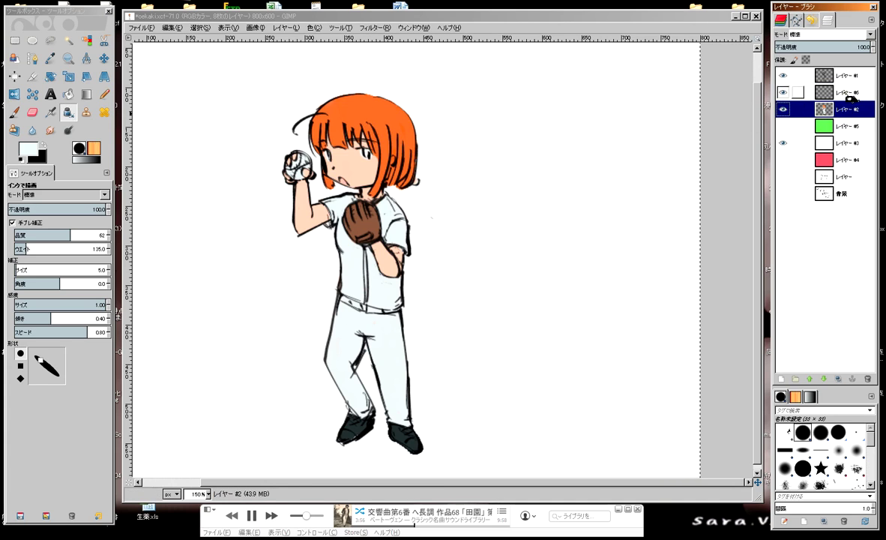
drag(849, 98, 757, 103)
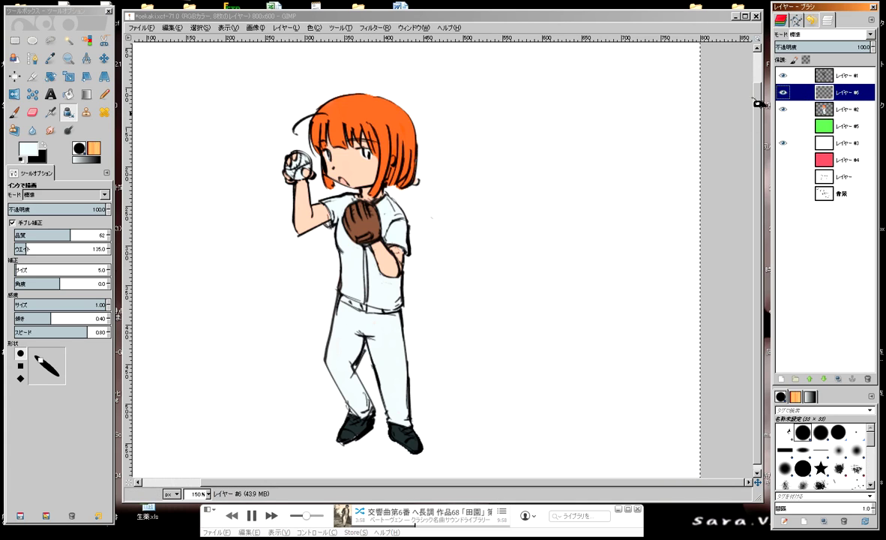
Step: Fill レイヤー #6 with mid-grey 808080 using Bucket Fill
drag(757, 103, 72, 97)
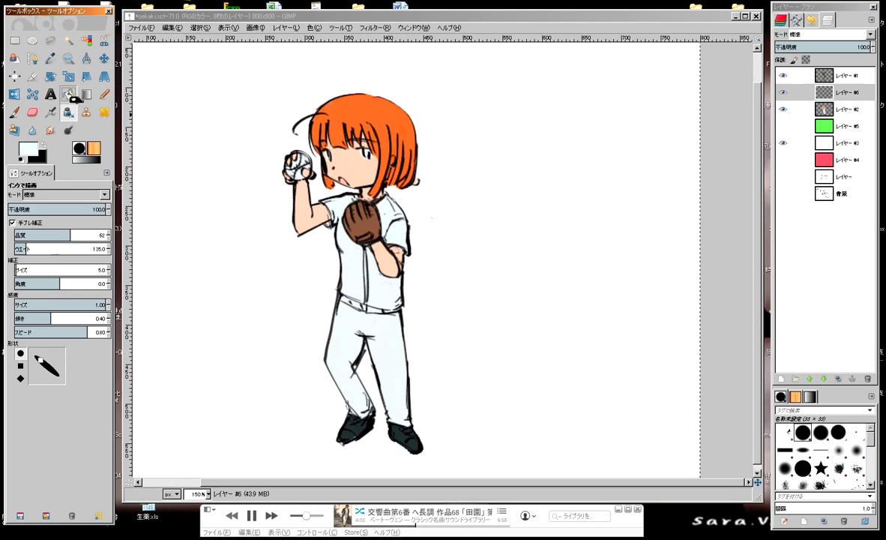
click(69, 94)
click(28, 147)
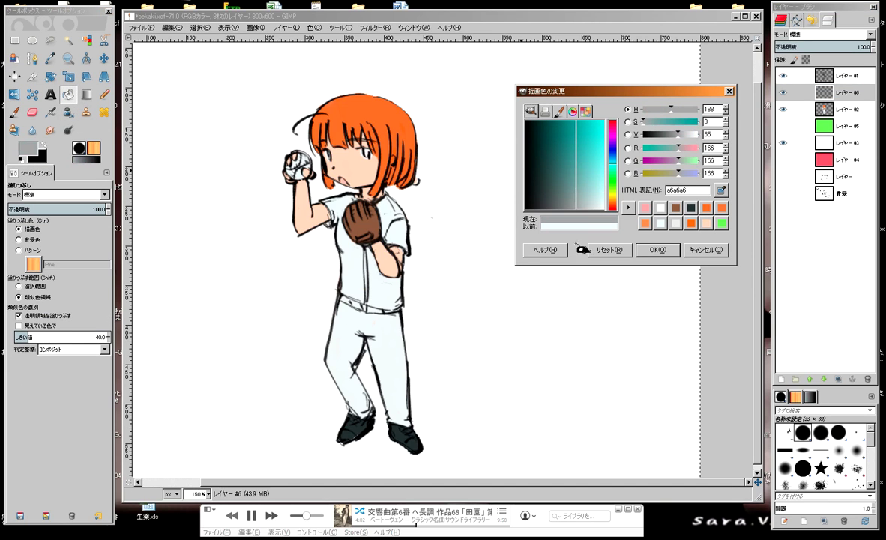
drag(558, 203, 604, 229)
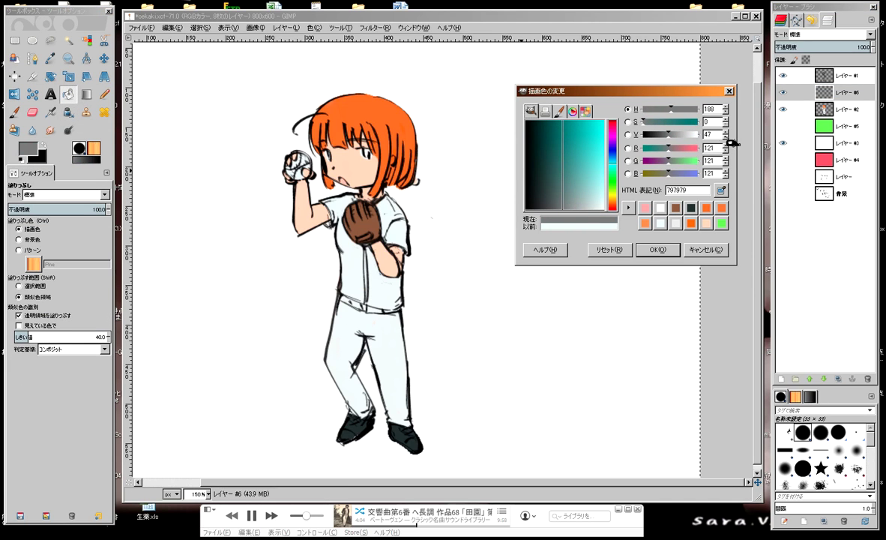
scroll(728, 140, up, 2)
scroll(731, 138, up, 1)
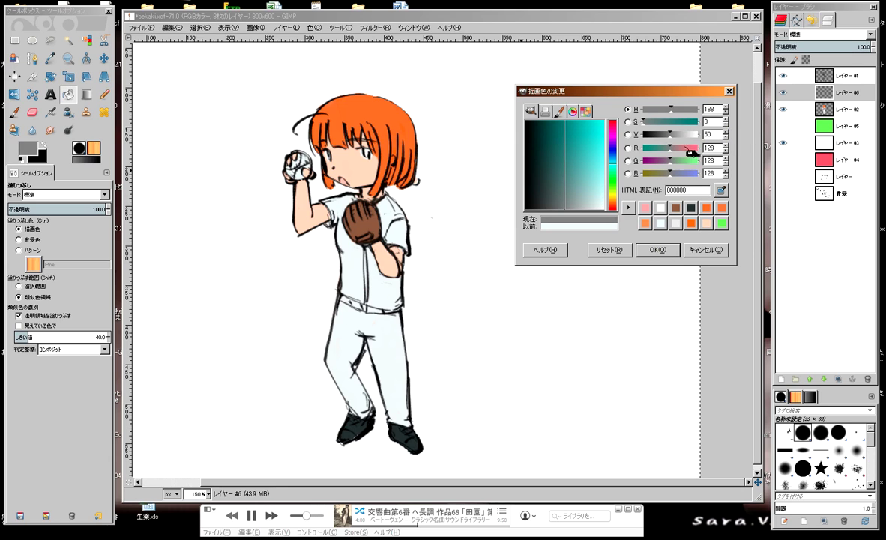
click(660, 251)
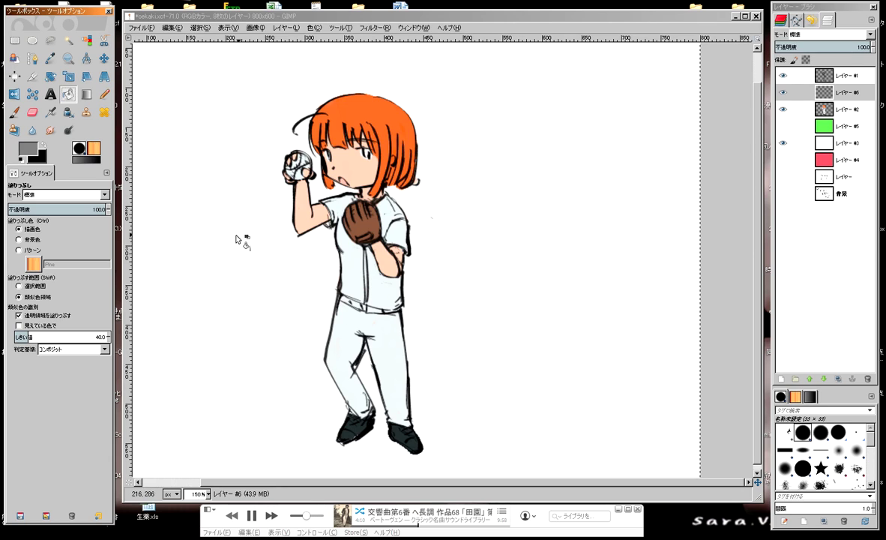
click(262, 230)
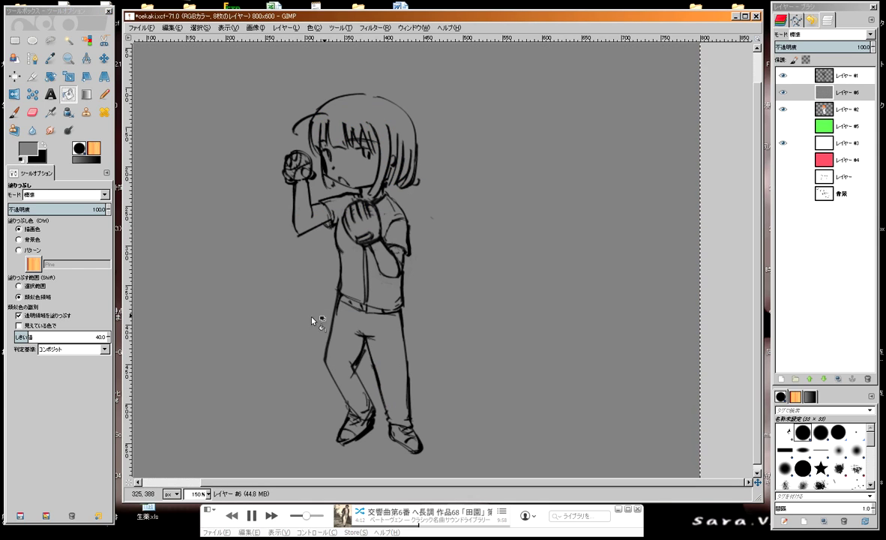
Step: Set the grey layer's blend mode to Overlay
click(830, 35)
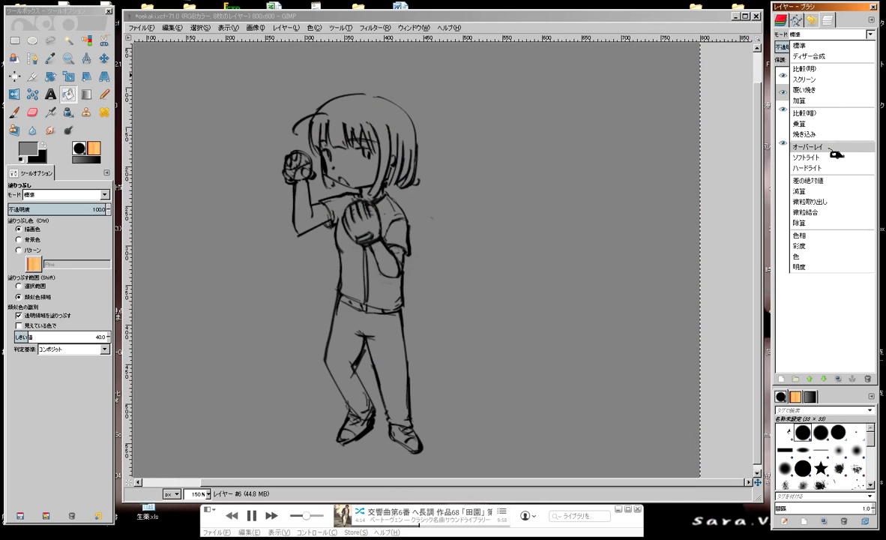
click(834, 144)
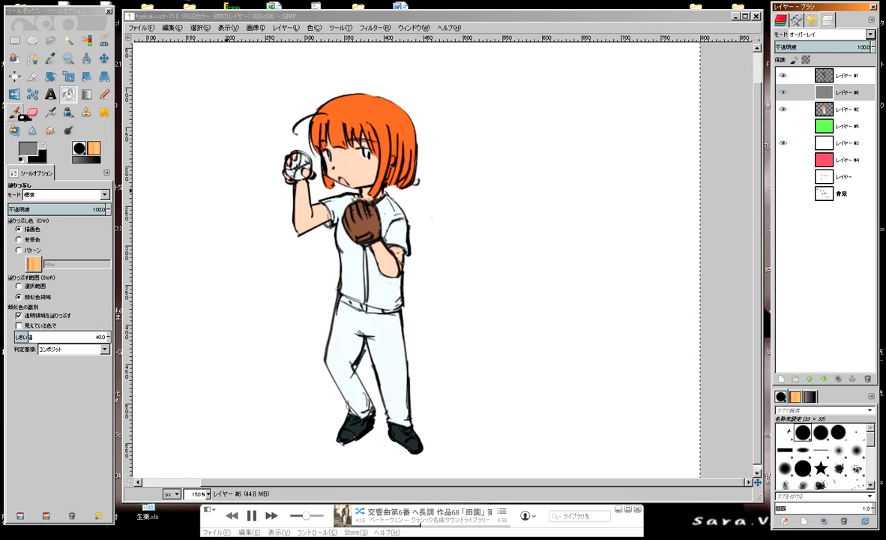
click(16, 112)
Step: Brush white highlights onto the hair and the hand beside the glove
click(22, 159)
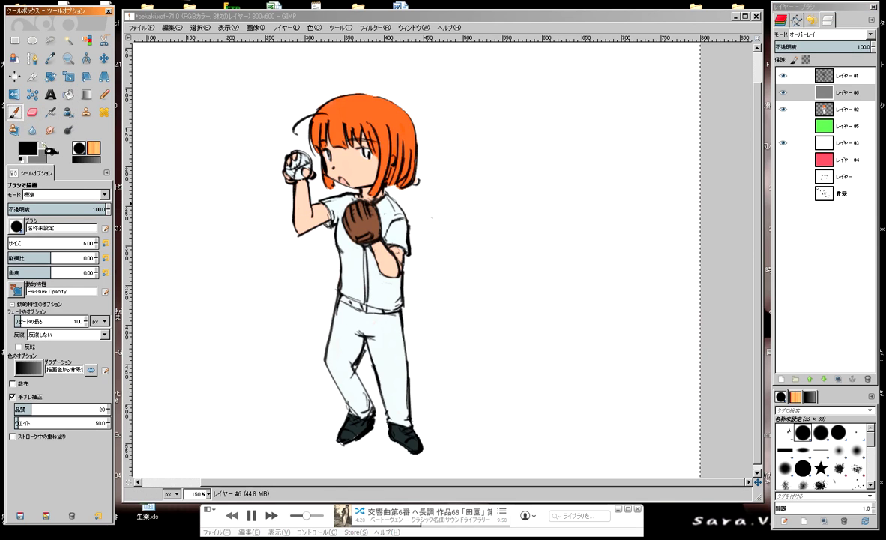
click(43, 144)
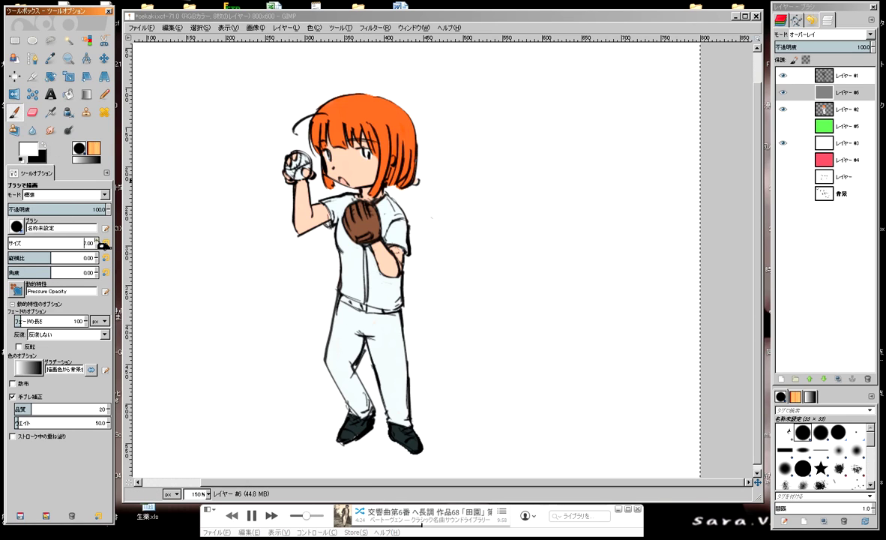
scroll(103, 246, up, 1)
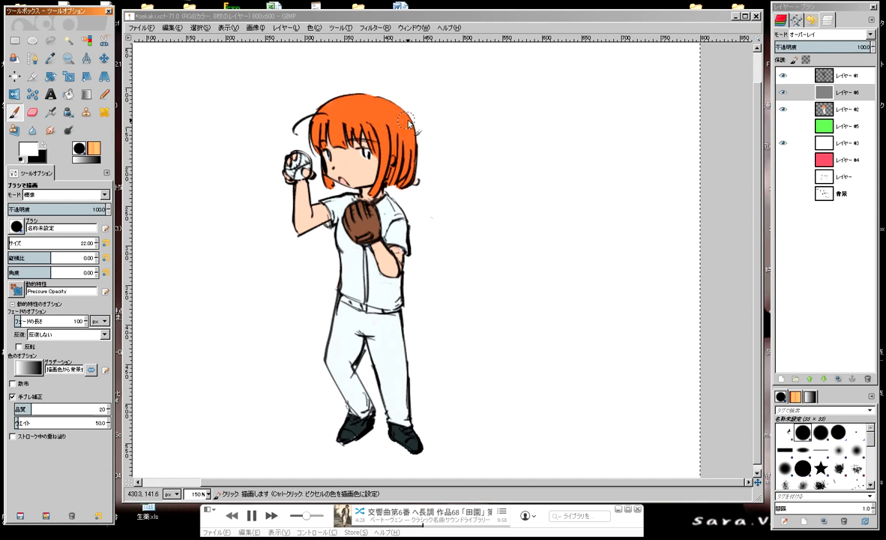
mouse_move(408, 125)
mouse_down()
mouse_move(406, 164)
mouse_move(365, 108)
mouse_up()
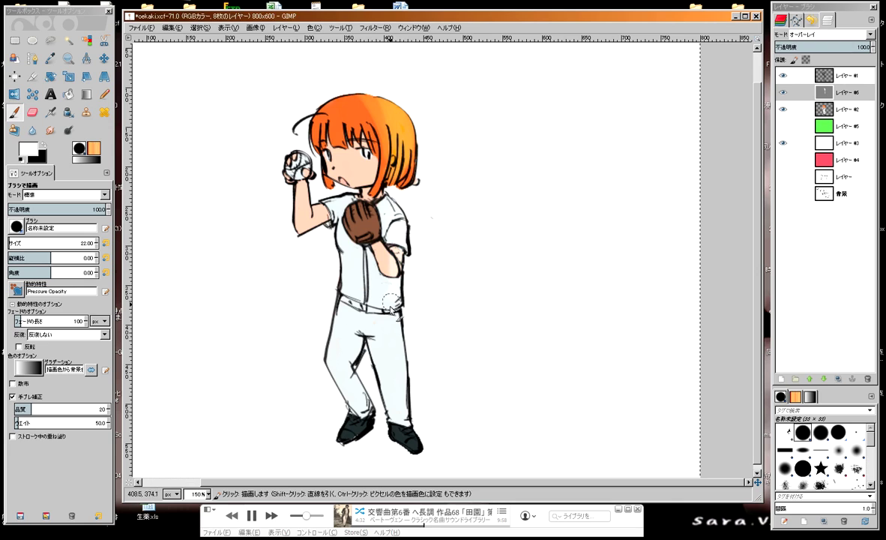
drag(381, 136, 380, 129)
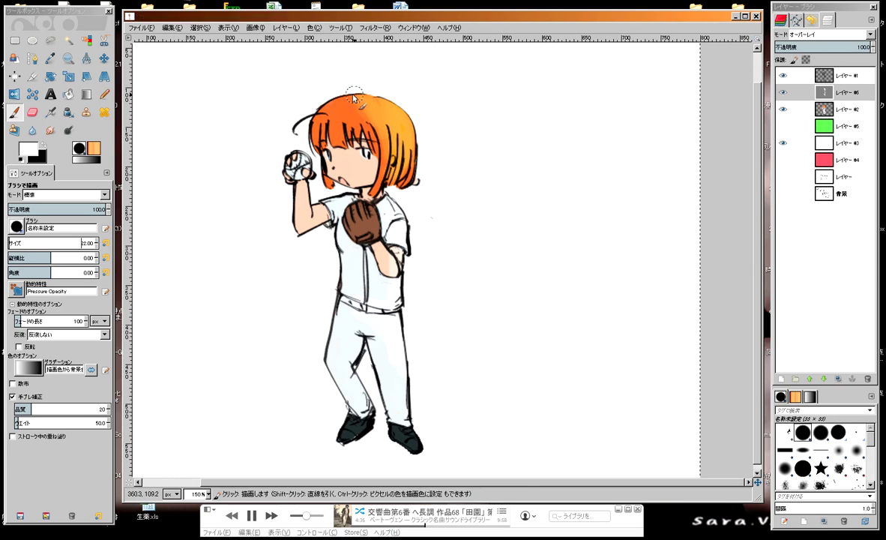
scroll(368, 117, down, 2)
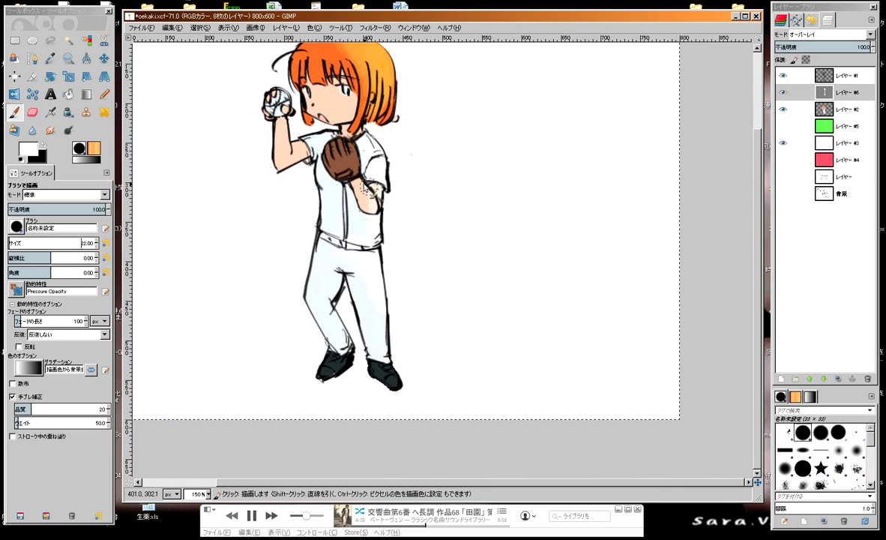
drag(366, 188, 361, 199)
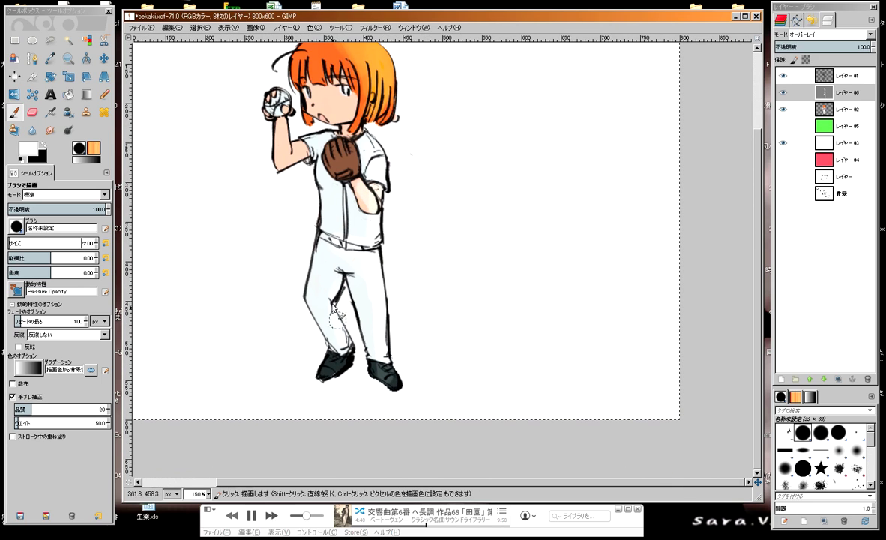
scroll(309, 162, up, 2)
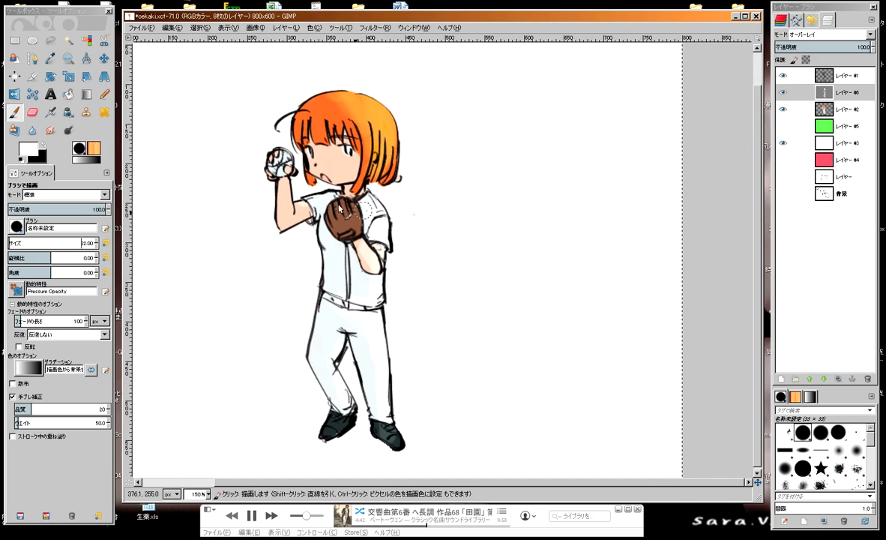
Step: Brush black shading onto the left trouser leg, shoe, glove and ball
click(45, 146)
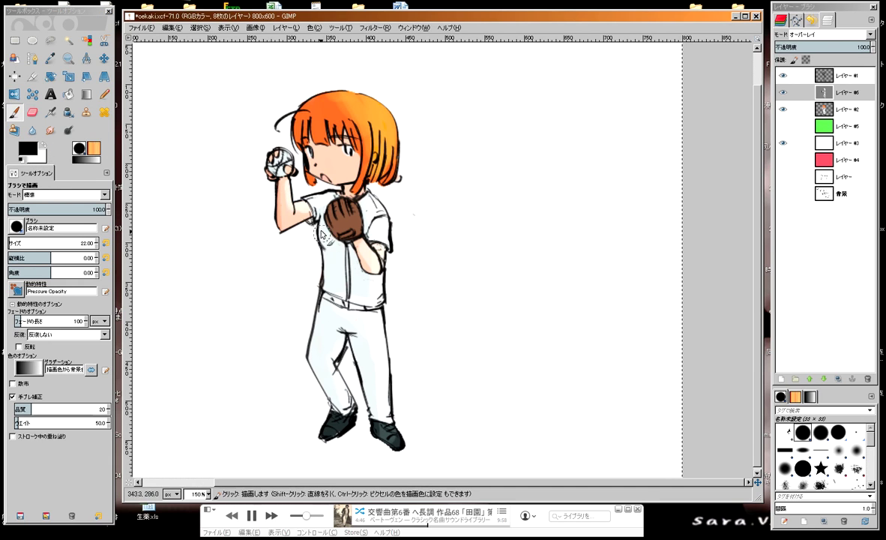
drag(311, 306, 324, 348)
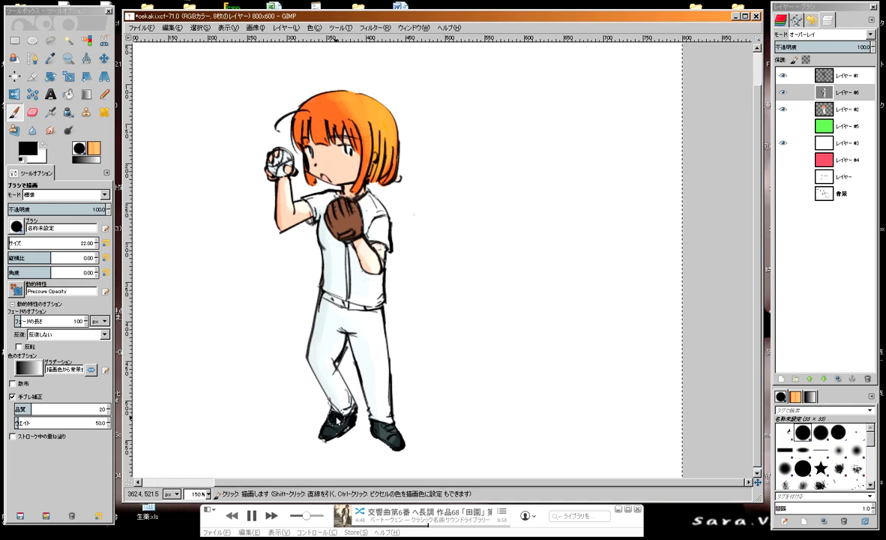
drag(337, 419, 355, 421)
drag(335, 223, 341, 237)
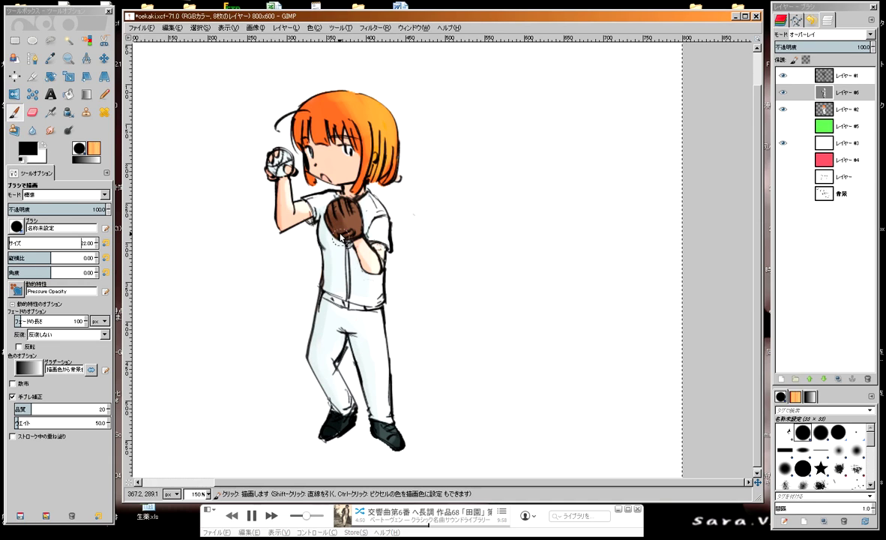
drag(272, 157, 278, 171)
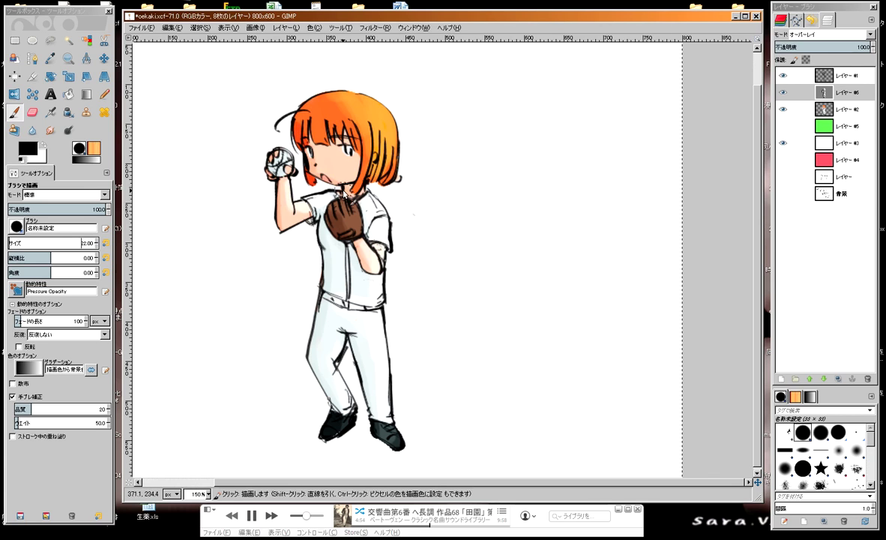
scroll(390, 132, left, 2)
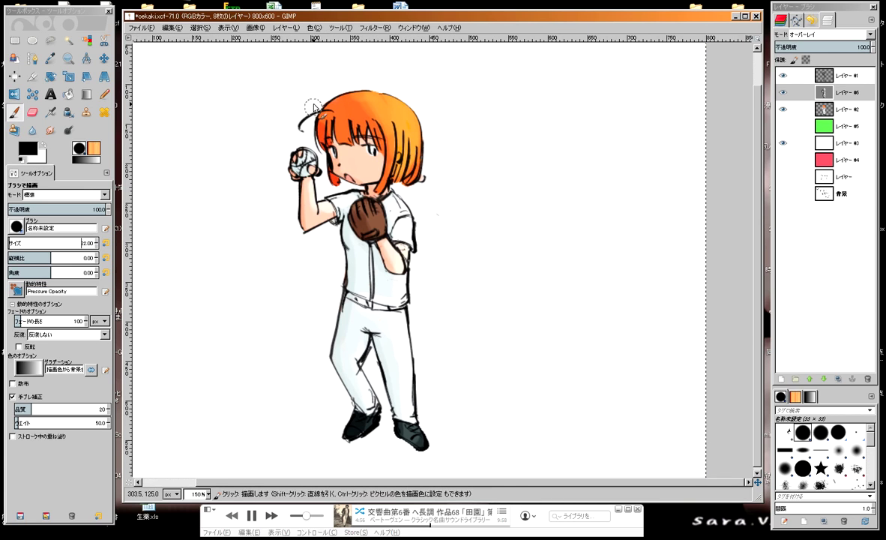
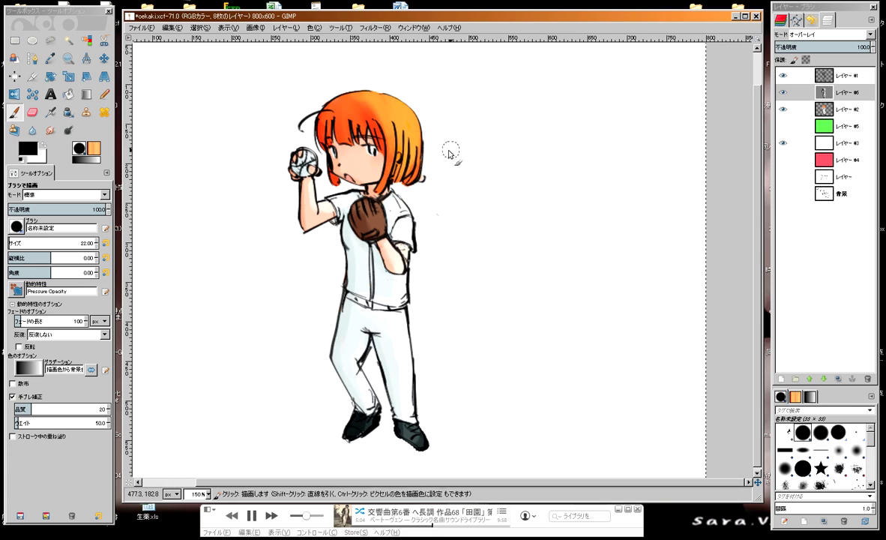
Step: On layer #2, erase stray colour along the hair's lower edge beside the ear
click(825, 110)
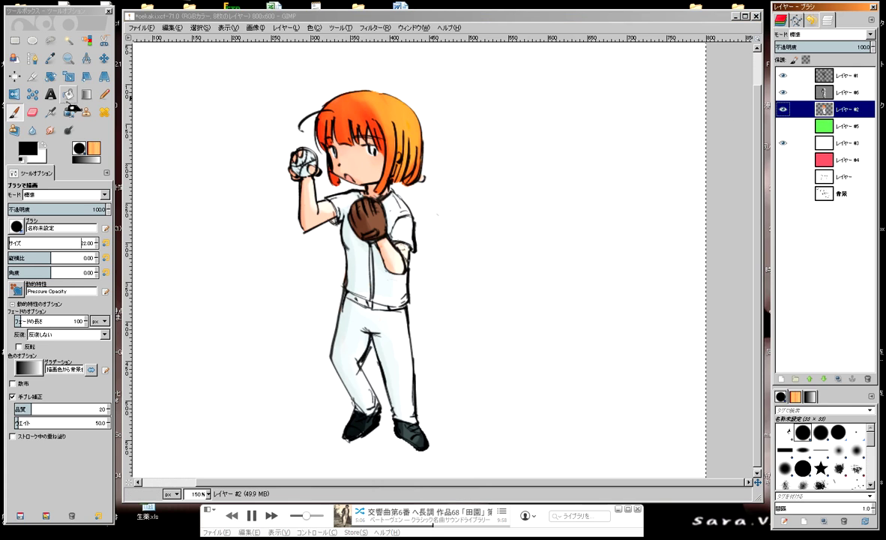
scroll(103, 251, down, 3)
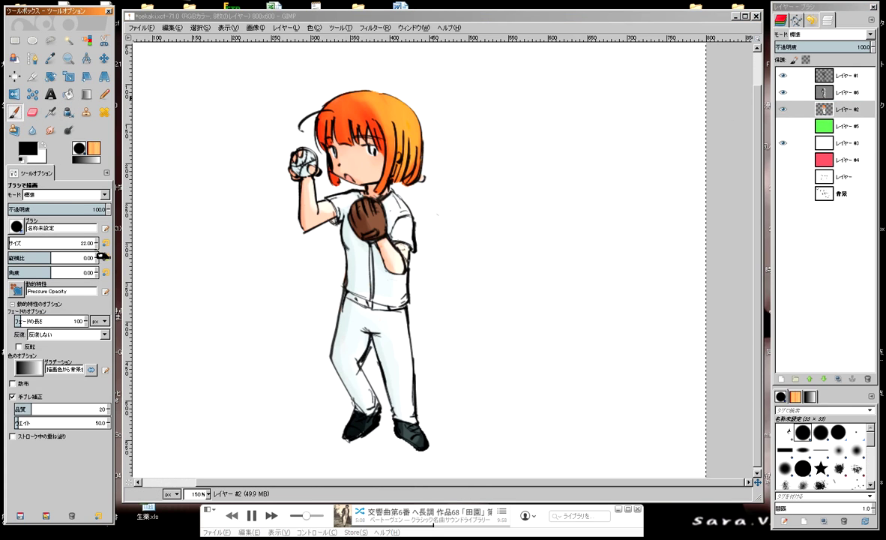
scroll(103, 251, down, 2)
scroll(103, 251, down, 9)
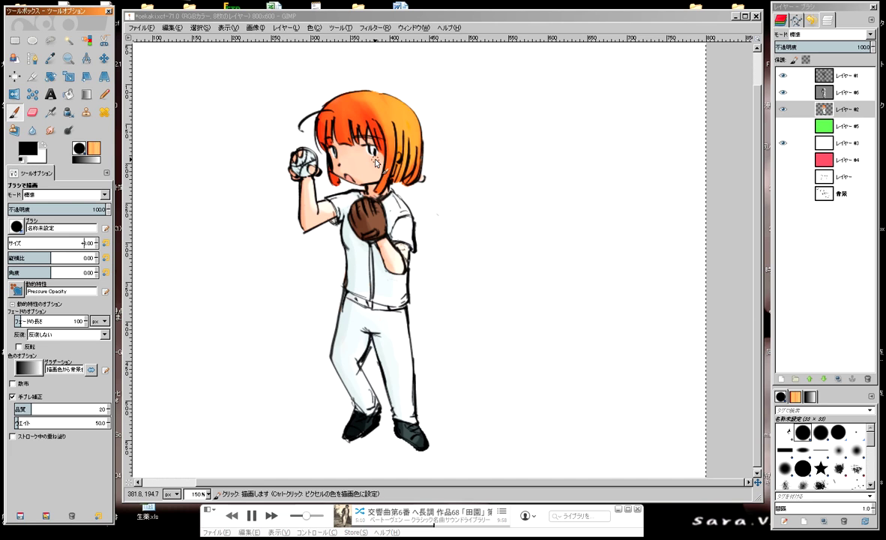
scroll(390, 143, up, 2)
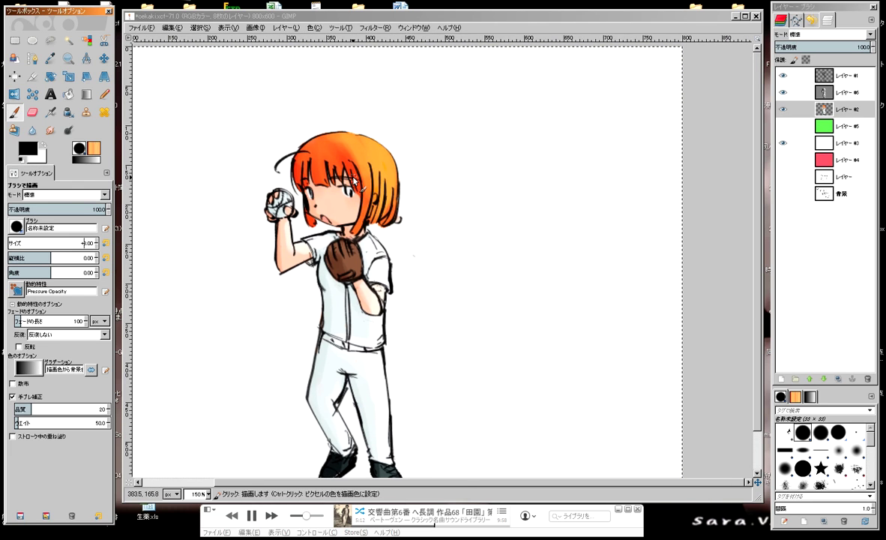
scroll(360, 183, left, 1)
scroll(372, 191, down, 2)
scroll(398, 146, up, 2)
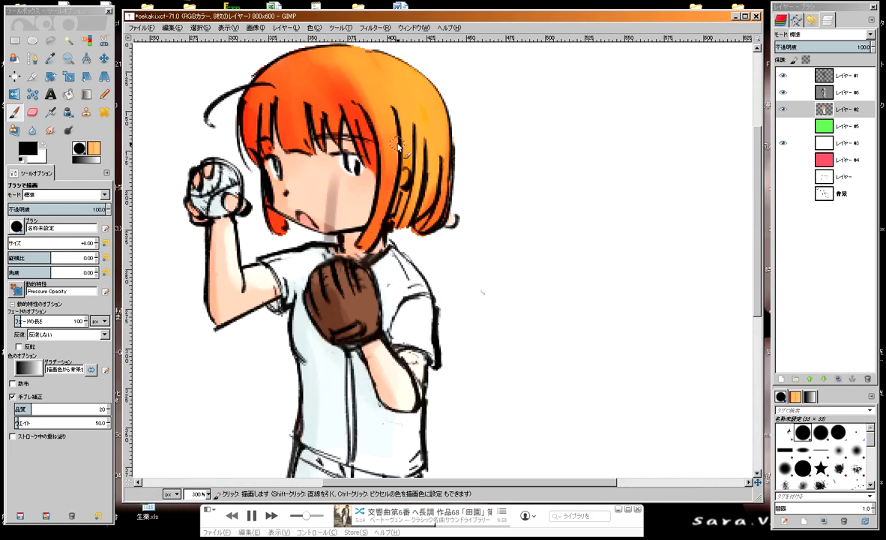
scroll(337, 225, up, 2)
ctrl+click(301, 270)
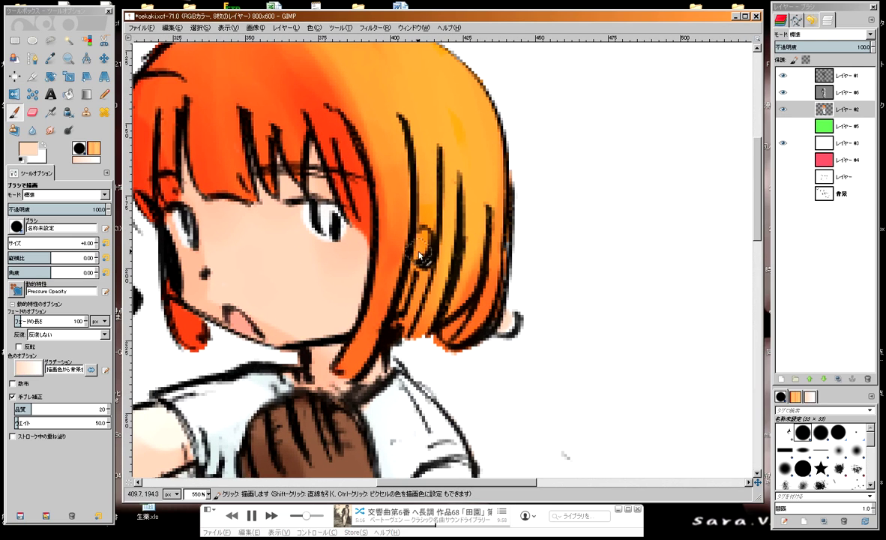
scroll(415, 244, down, 3)
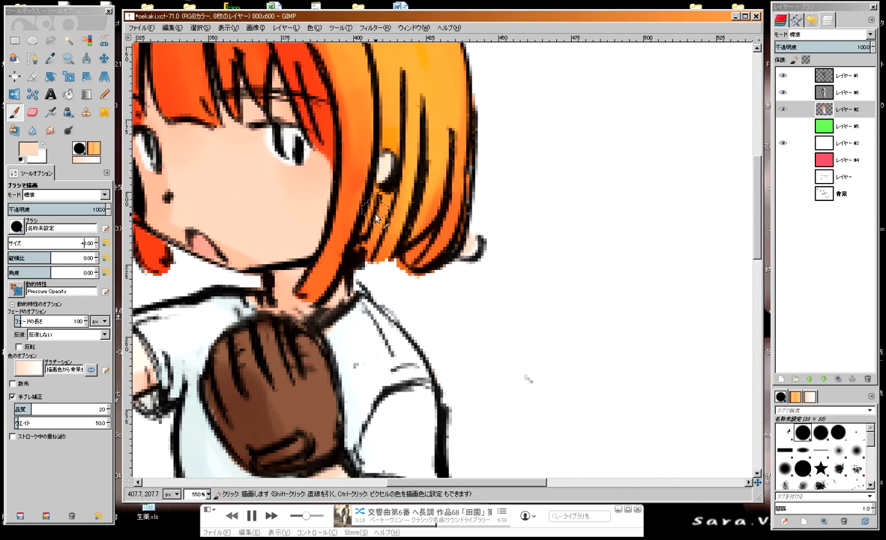
scroll(360, 217, right, 1)
key(shift+e)
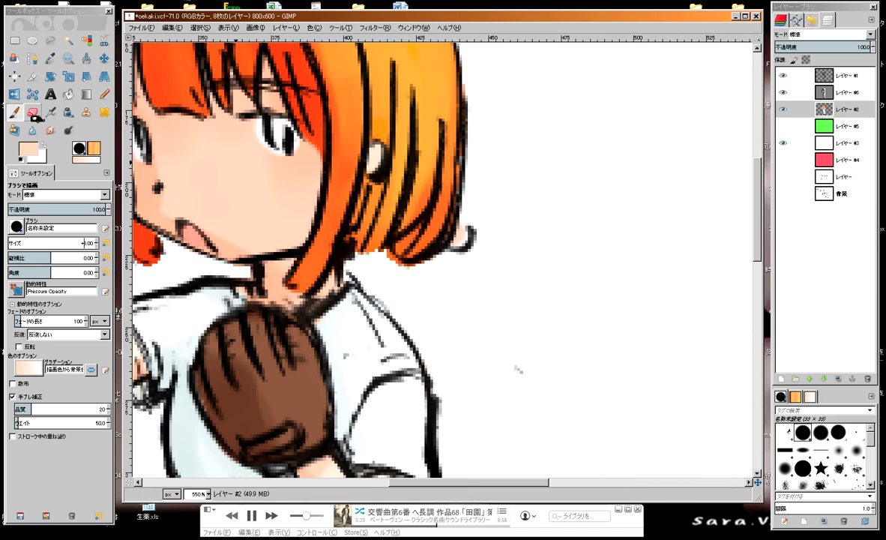
mouse_move(371, 252)
mouse_down()
mouse_move(391, 264)
mouse_move(408, 257)
mouse_move(378, 217)
mouse_move(338, 255)
mouse_up()
Step: Fill the white gaps at the hair's bottom edge with the hair orange
click(15, 112)
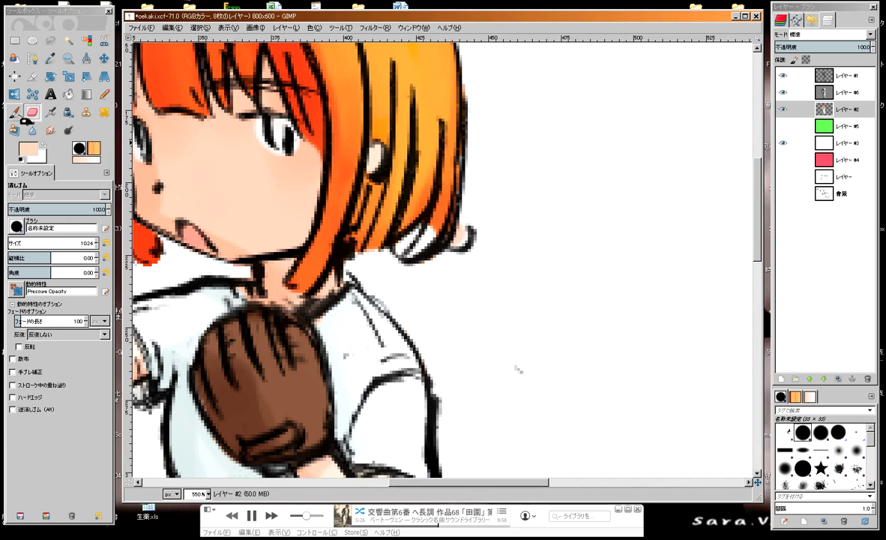
ctrl+click(425, 196)
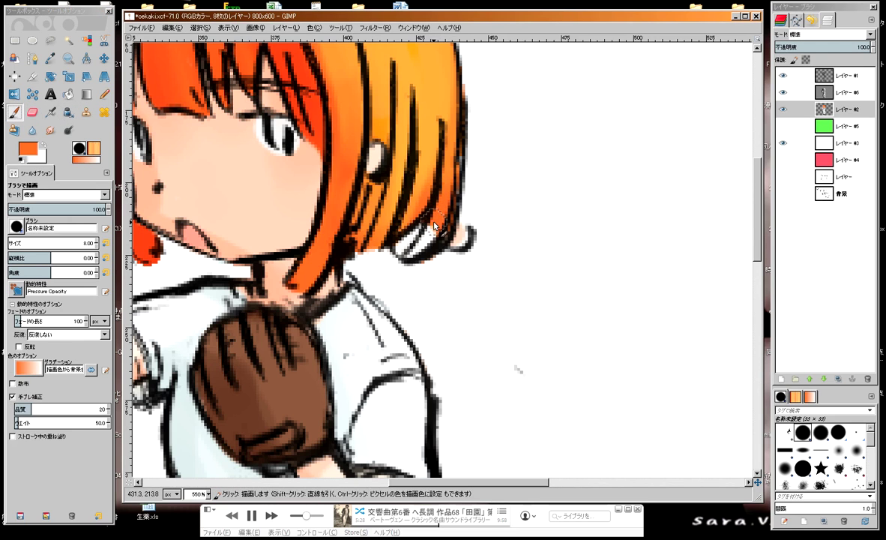
mouse_move(434, 224)
mouse_down()
mouse_move(395, 227)
mouse_move(380, 243)
mouse_up()
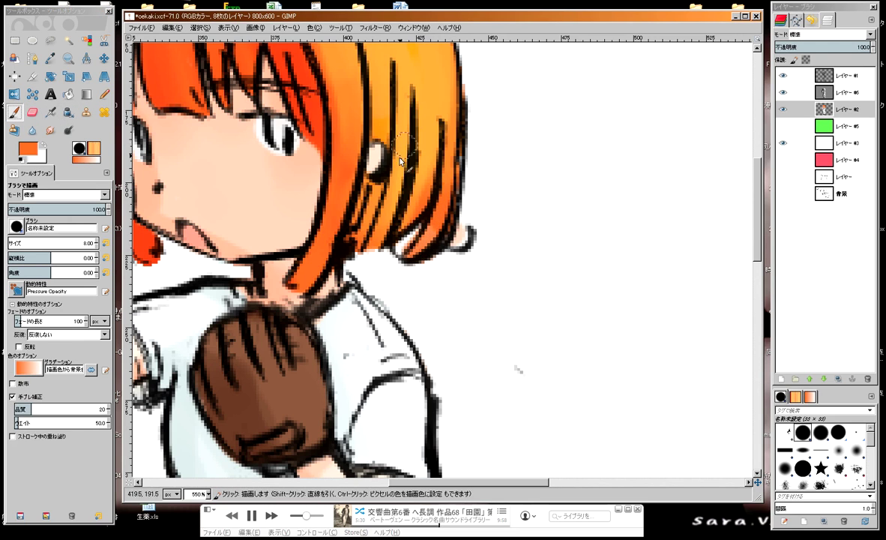
scroll(400, 161, down, 1)
scroll(401, 161, left, 1)
Step: Resample the orange hair colour and alternate Paintbrush and Eraser to tidy the hair edge
key(d)
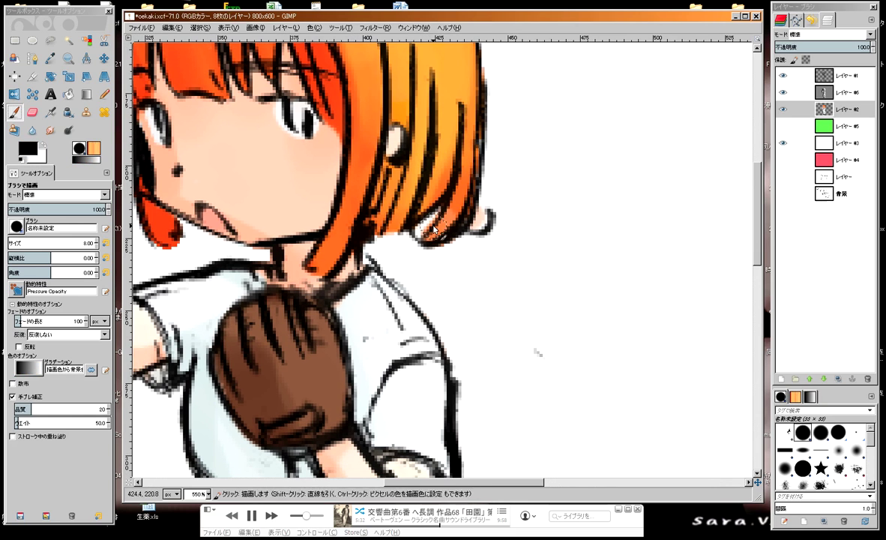
ctrl+click(401, 199)
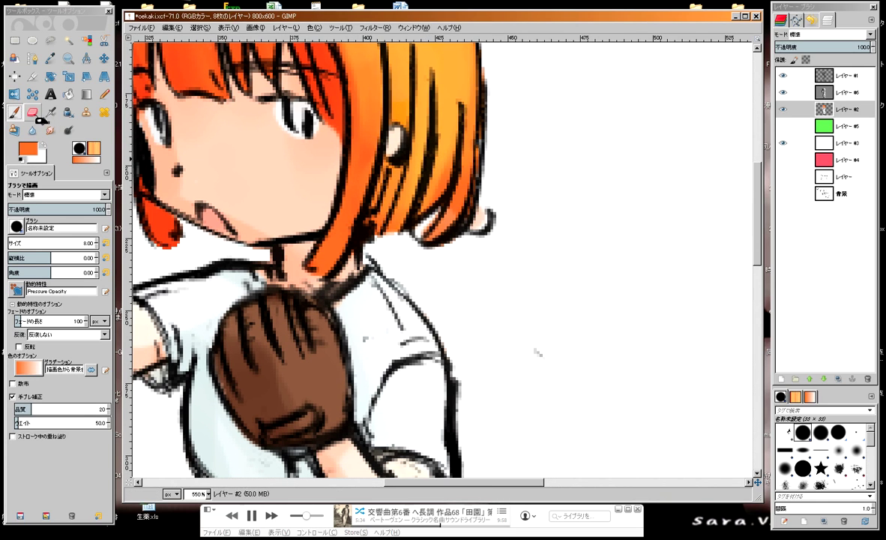
click(34, 114)
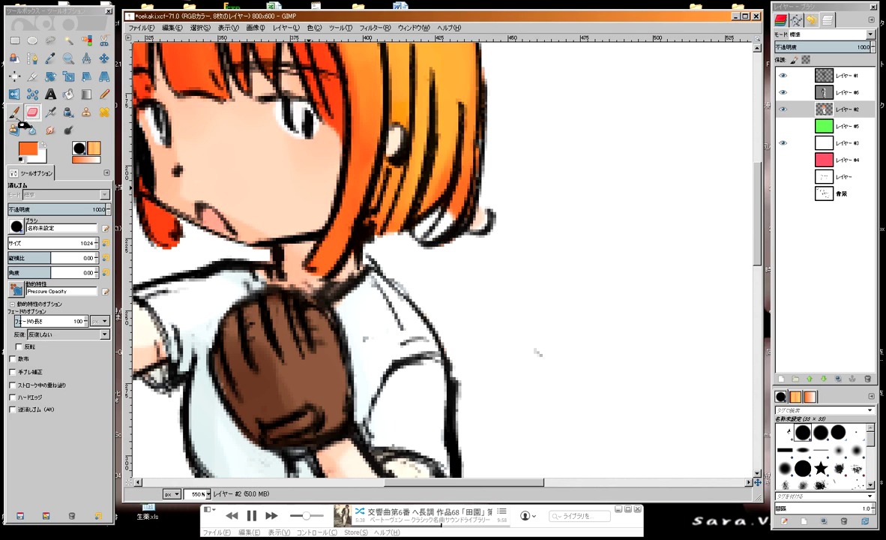
click(14, 112)
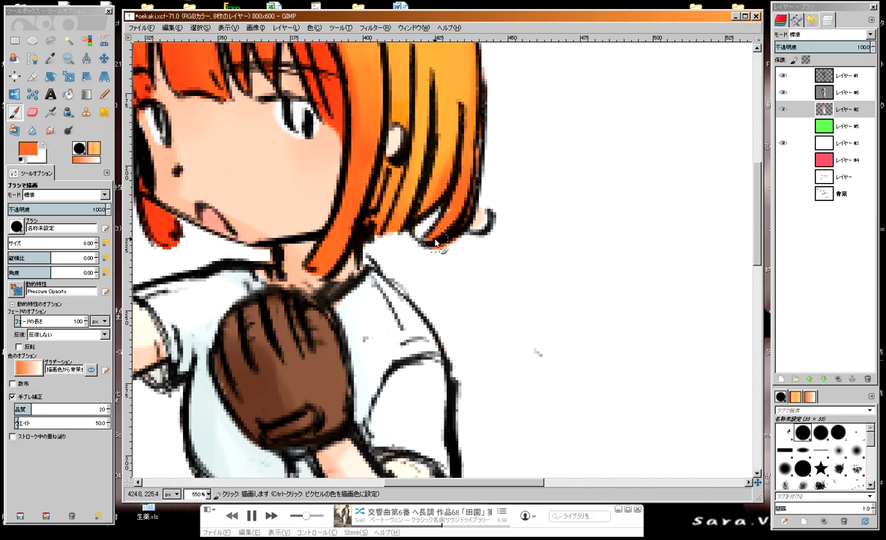
key(shift+e)
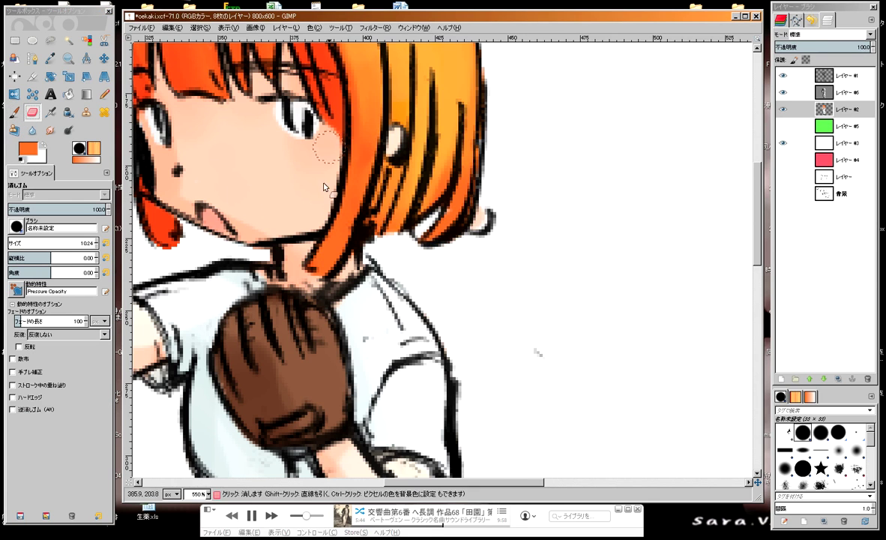
scroll(385, 124, down, 1)
scroll(386, 124, left, 2)
scroll(386, 123, down, 1)
scroll(386, 124, down, 1)
scroll(385, 123, down, 1)
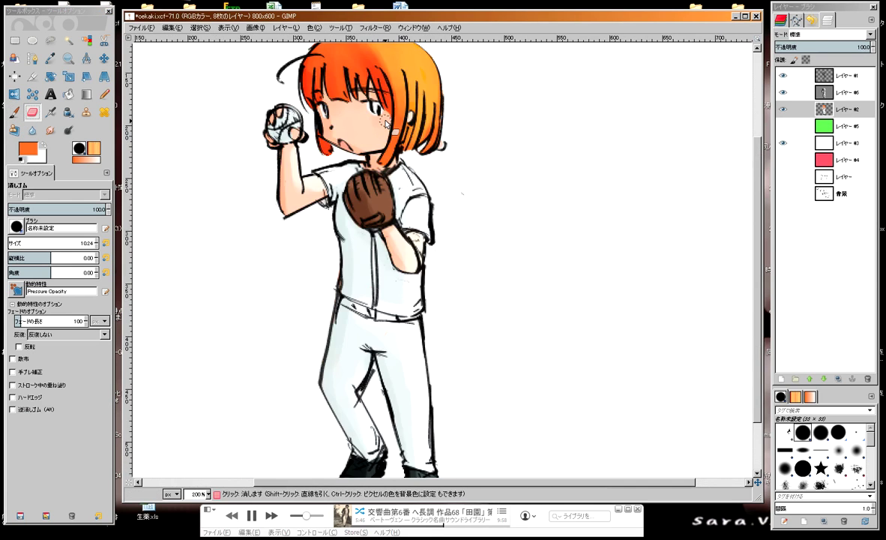
scroll(385, 124, down, 1)
scroll(386, 124, up, 1)
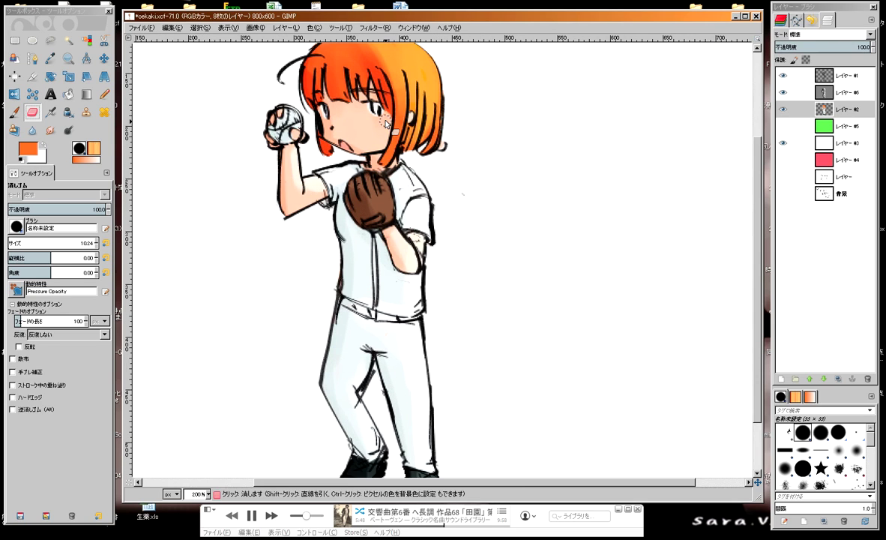
scroll(385, 124, down, 1)
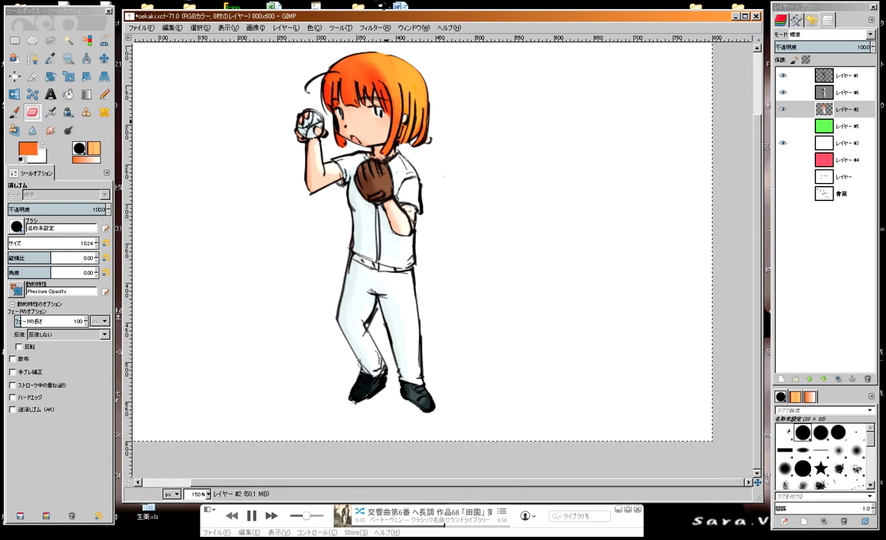
Step: Recentre the view on the girl's face, swap colours and select overlay layer #6
drag(347, 162, 335, 223)
scroll(335, 192, up, 3)
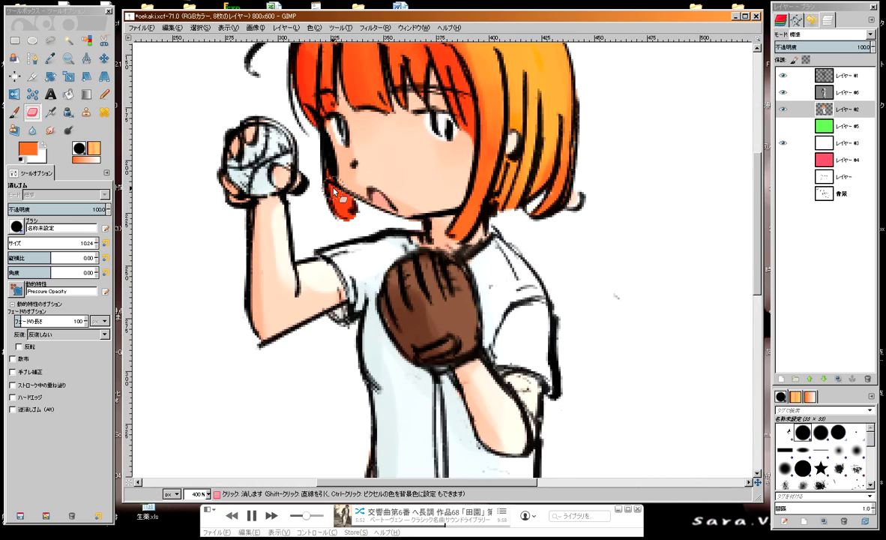
scroll(335, 191, up, 1)
drag(391, 153, 297, 216)
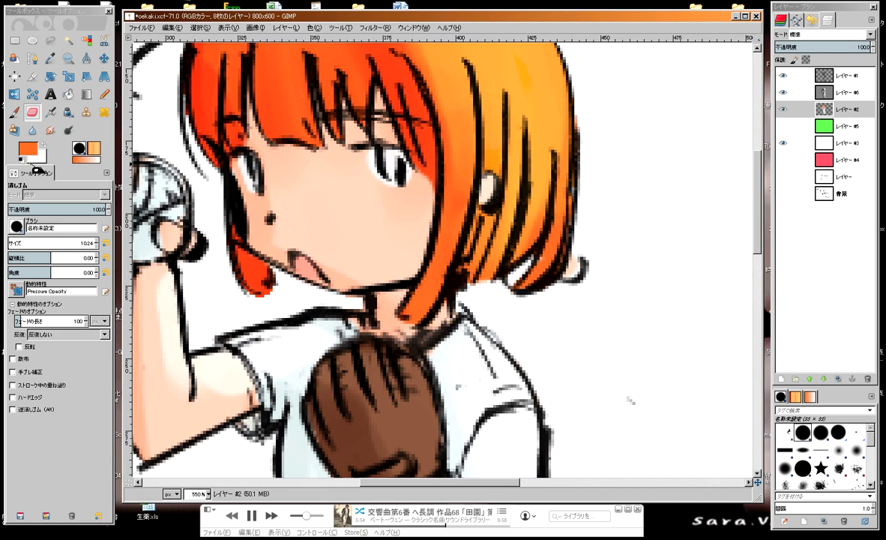
key(x)
click(780, 92)
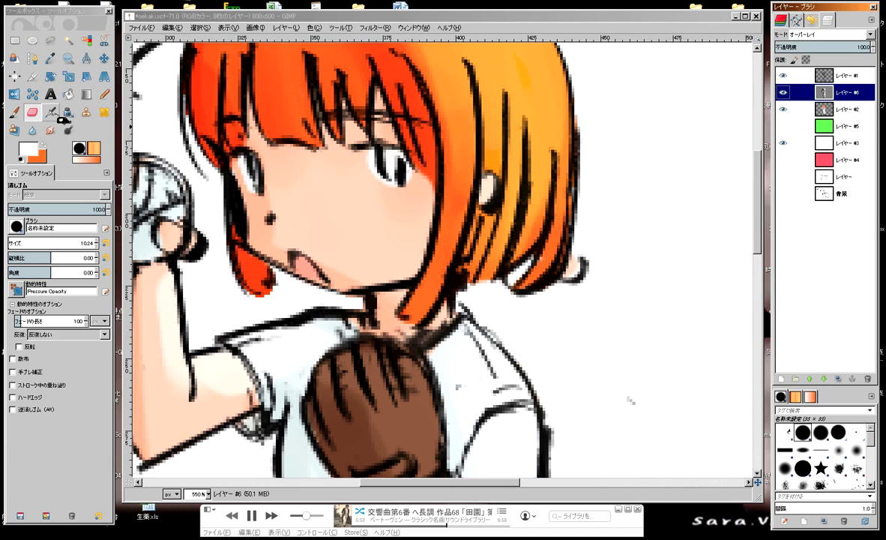
Step: Add a faint cheek blush and blend orange into the hair edge beside the face
click(14, 113)
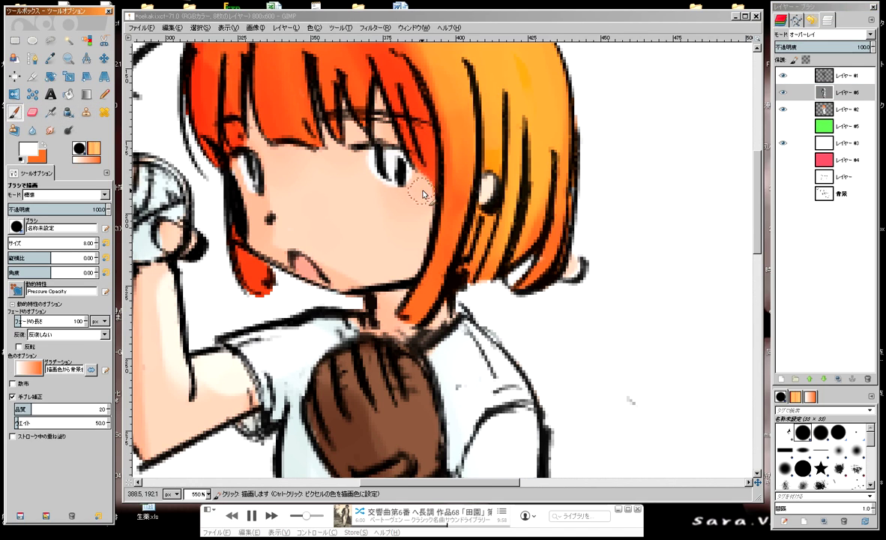
drag(422, 195, 406, 258)
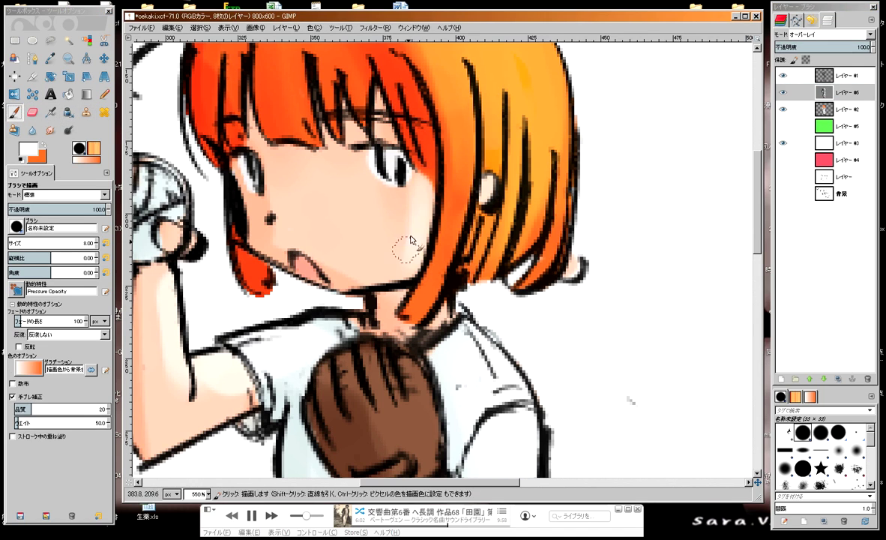
scroll(386, 282, up, 2)
scroll(386, 282, right, 2)
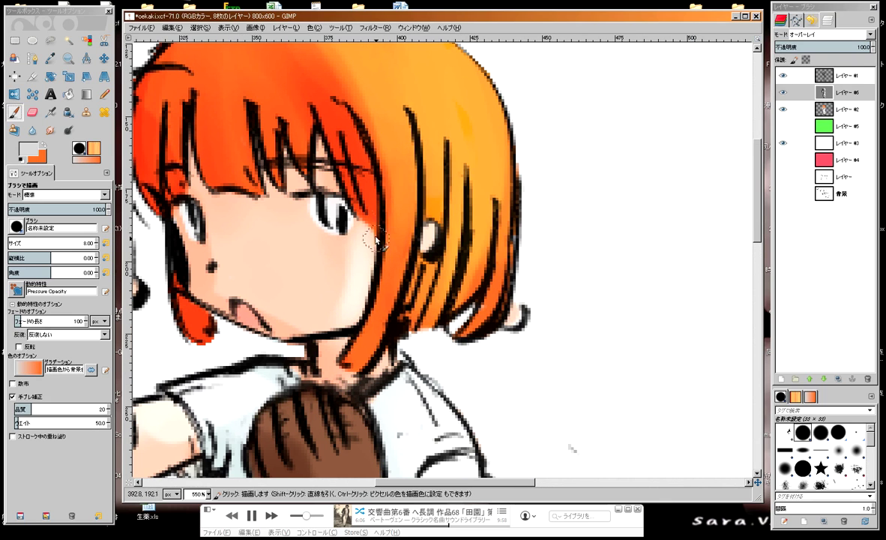
scroll(375, 206, down, 2)
scroll(375, 206, left, 3)
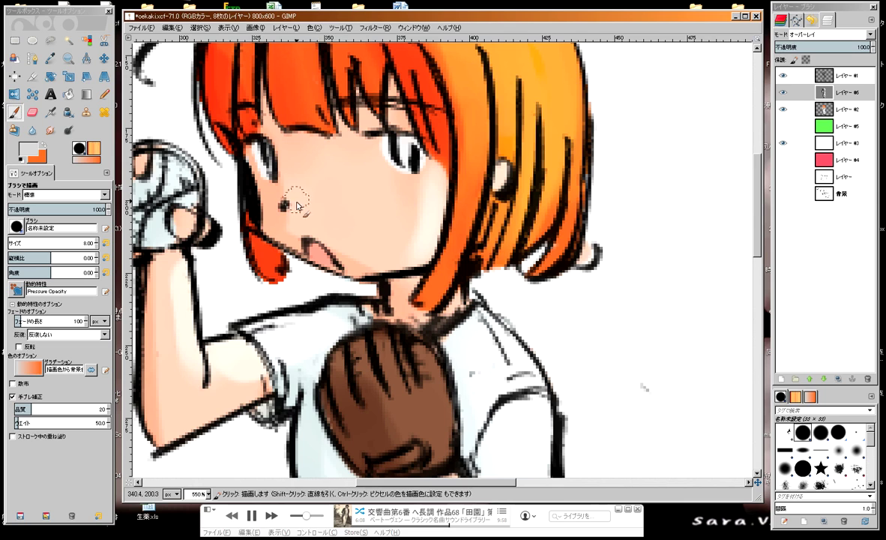
scroll(327, 215, right, 1)
scroll(370, 220, up, 4)
scroll(370, 220, right, 2)
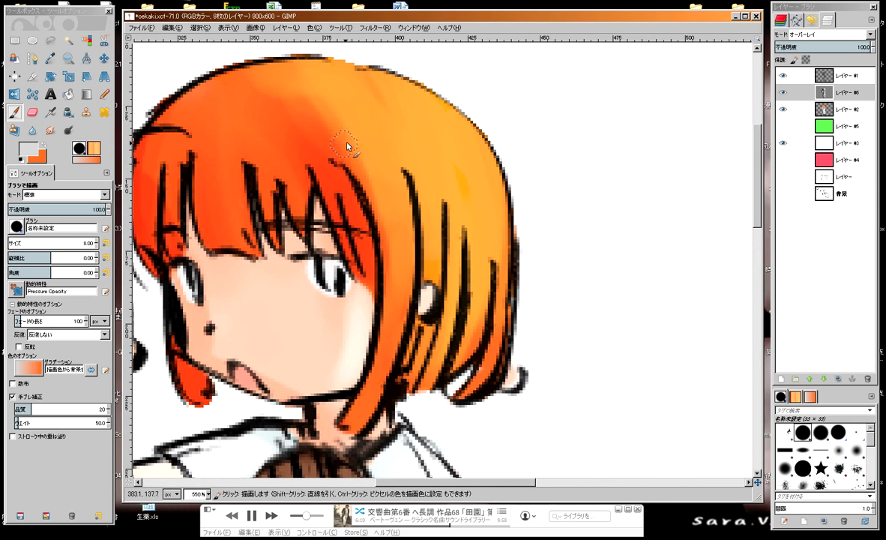
scroll(404, 222, down, 1)
scroll(405, 222, left, 1)
scroll(385, 147, down, 2)
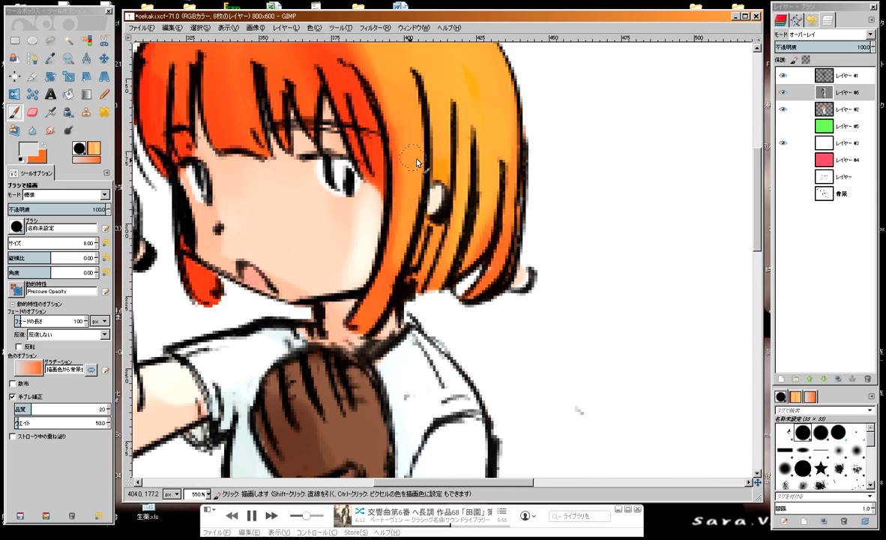
drag(389, 128, 393, 180)
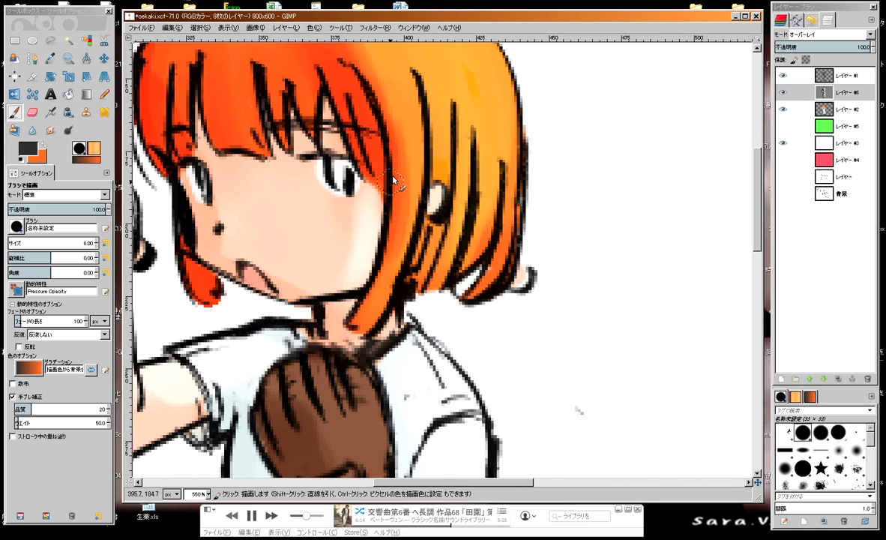
Step: Sample grey and skin tones from the drawing, resetting colours to black and white
ctrl+click(367, 302)
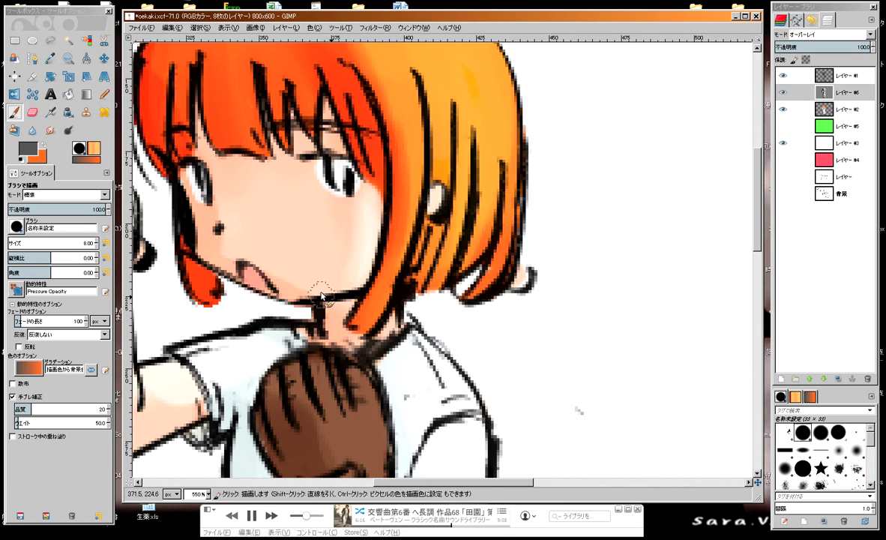
ctrl+click(296, 297)
scroll(342, 309, down, 3)
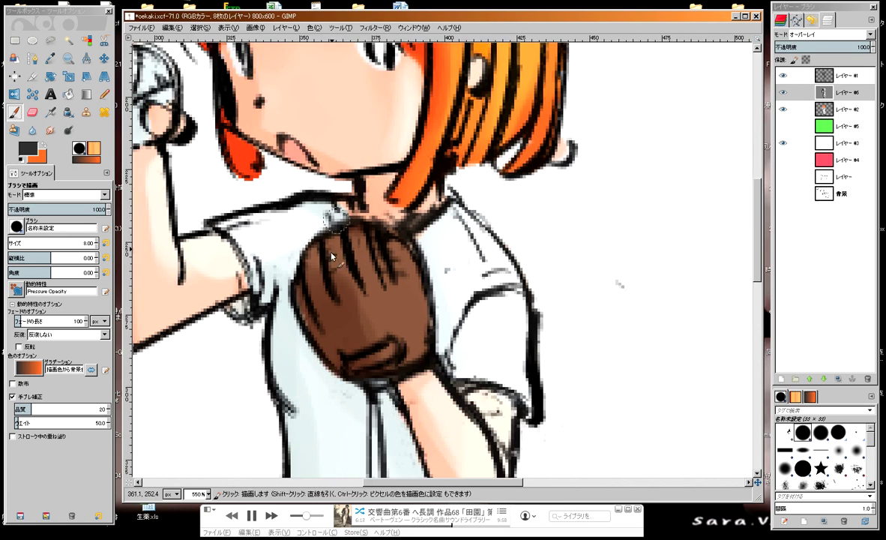
scroll(344, 267, up, 4)
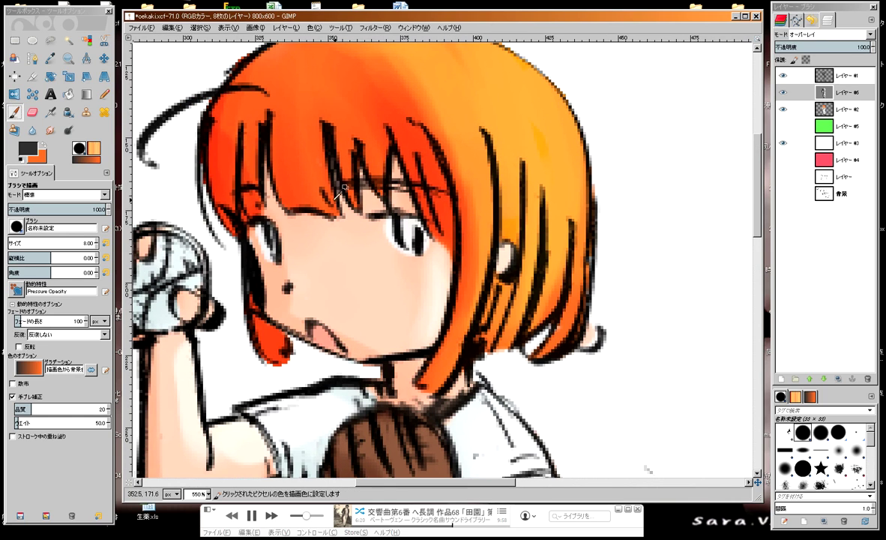
ctrl+click(307, 174)
click(25, 159)
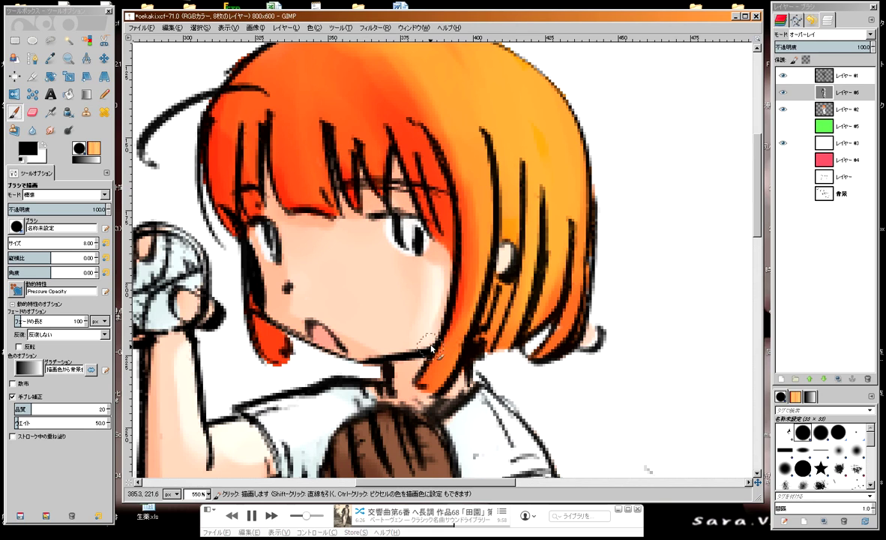
ctrl+click(399, 250)
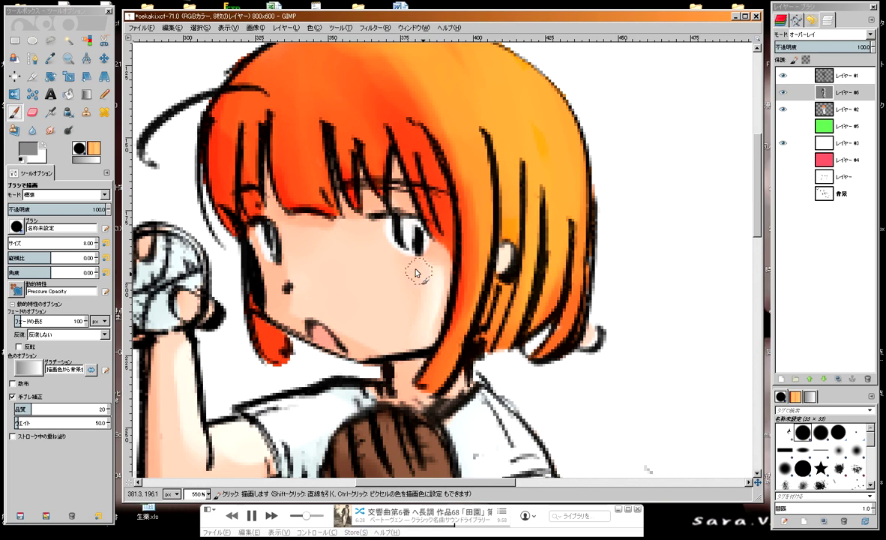
ctrl+click(428, 273)
scroll(408, 315, down, 2)
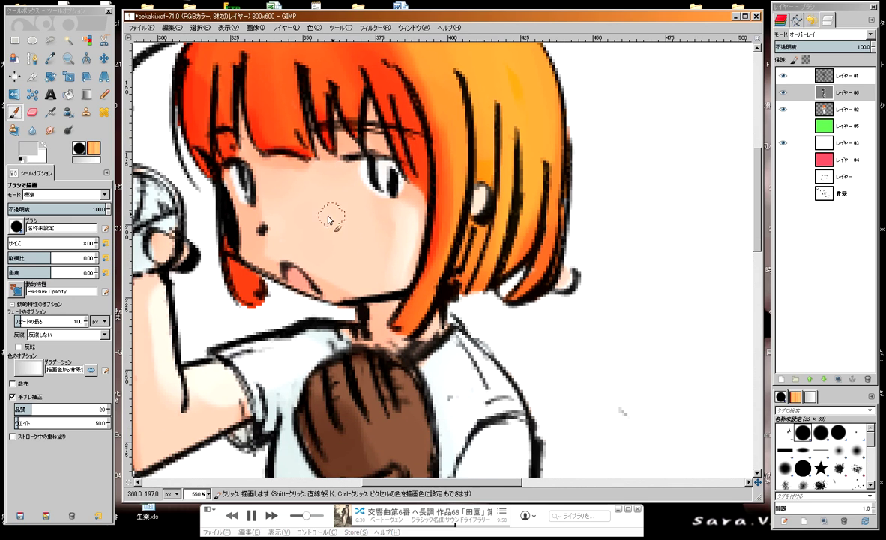
scroll(268, 197, up, 3)
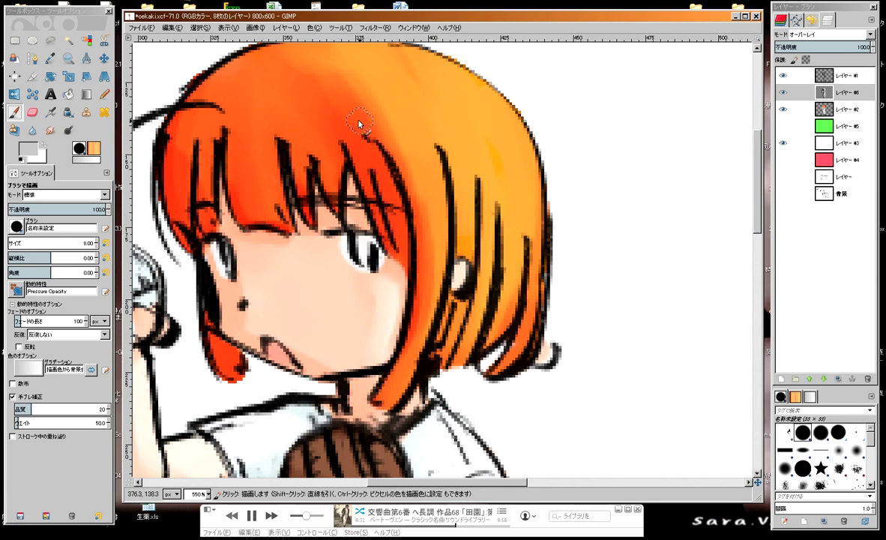
Step: Ctrl-pick black line art, near-white shirt and arm grey colours from the drawing
key(ctrl)
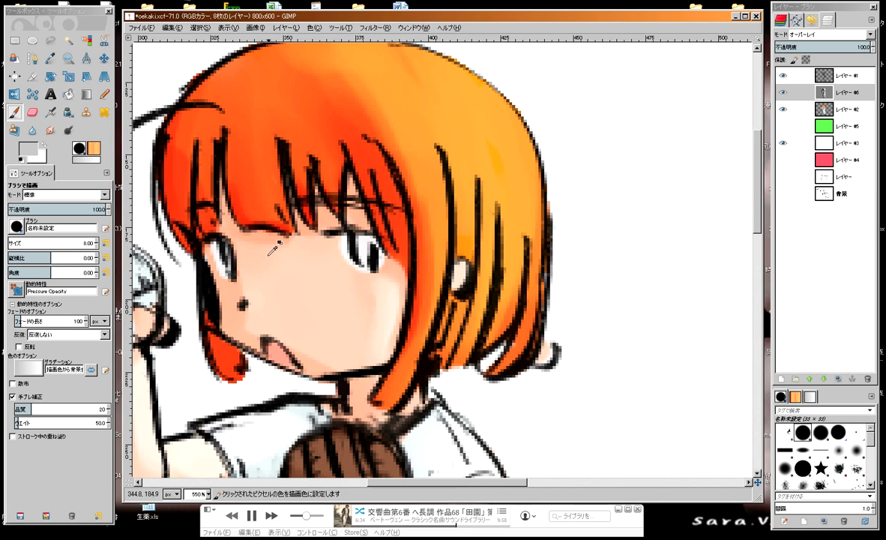
ctrl+click(228, 261)
scroll(267, 258, down, 2)
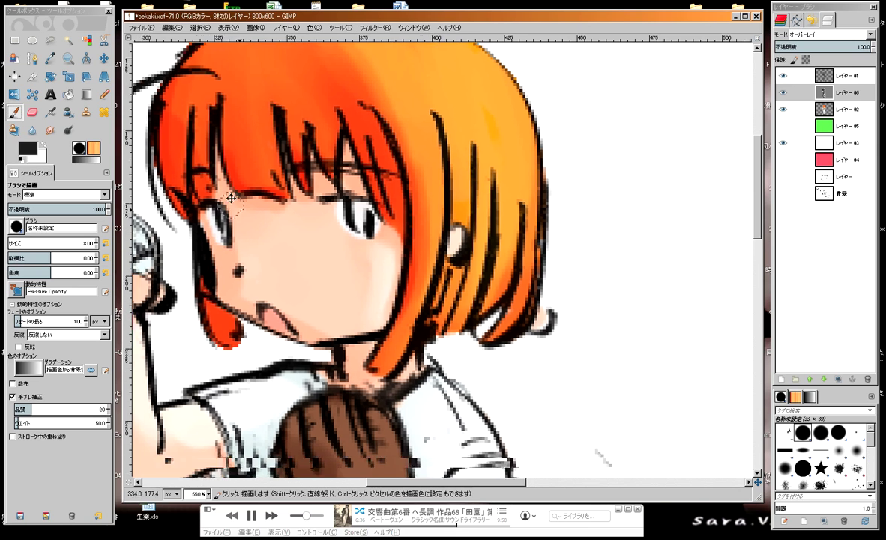
scroll(268, 259, down, 2)
scroll(370, 162, down, 2)
scroll(213, 257, down, 1)
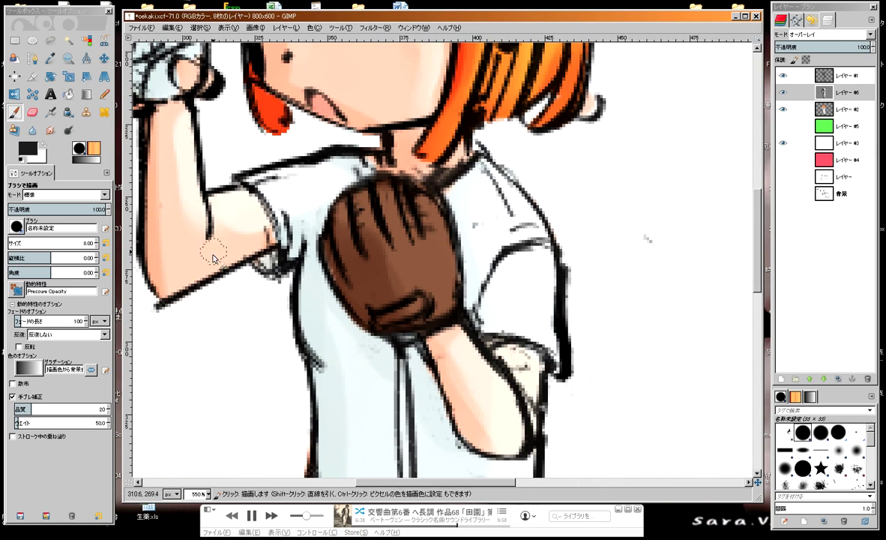
scroll(287, 243, left, 3)
ctrl+click(279, 235)
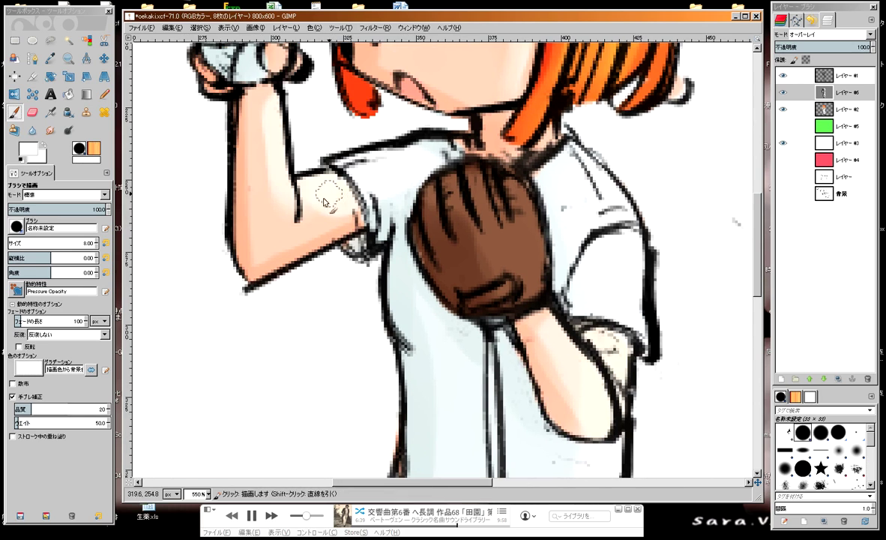
key(d)
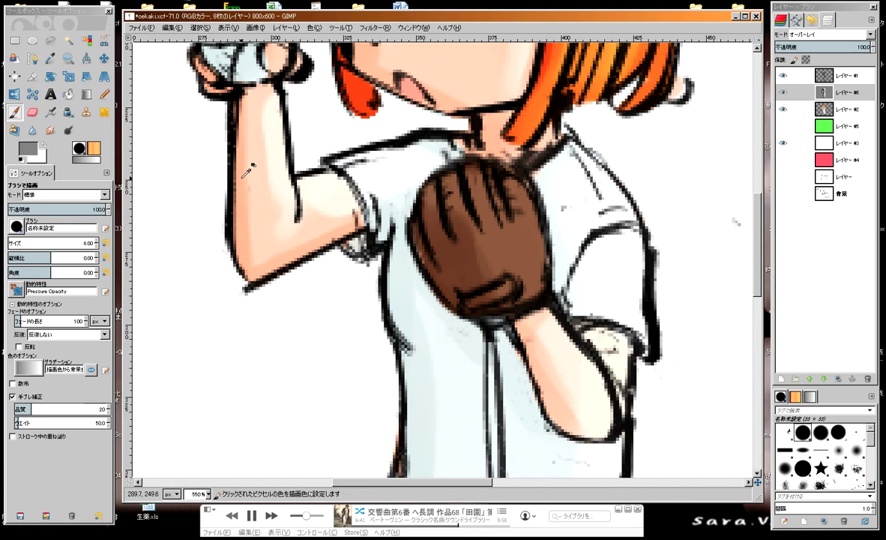
ctrl+click(318, 219)
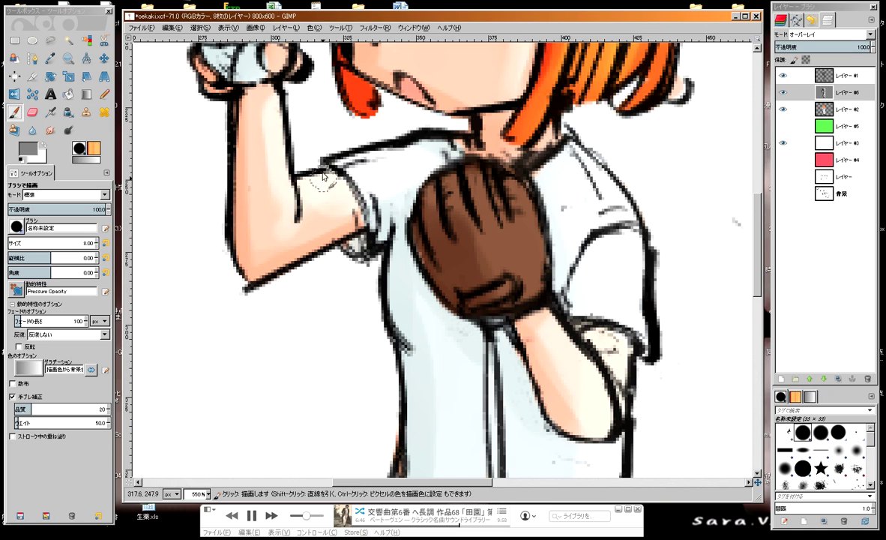
ctrl+click(261, 225)
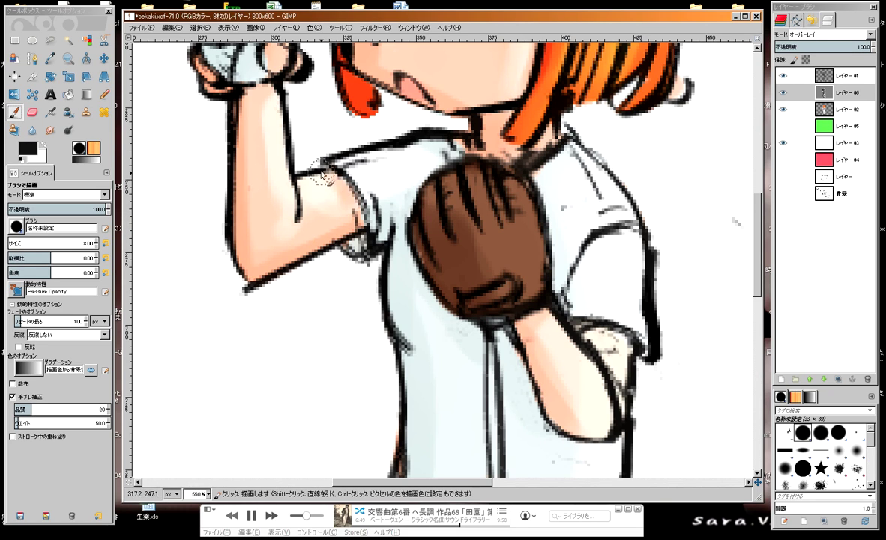
Step: Paint a light highlight along the glove's top edge
scroll(324, 234, right, 3)
scroll(323, 234, down, 2)
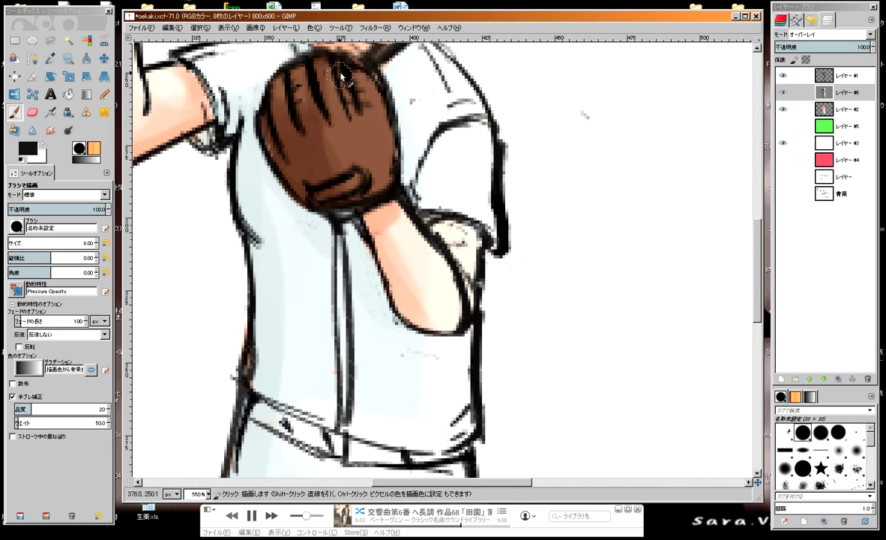
scroll(321, 90, up, 1)
scroll(391, 187, up, 1)
scroll(391, 188, up, 3)
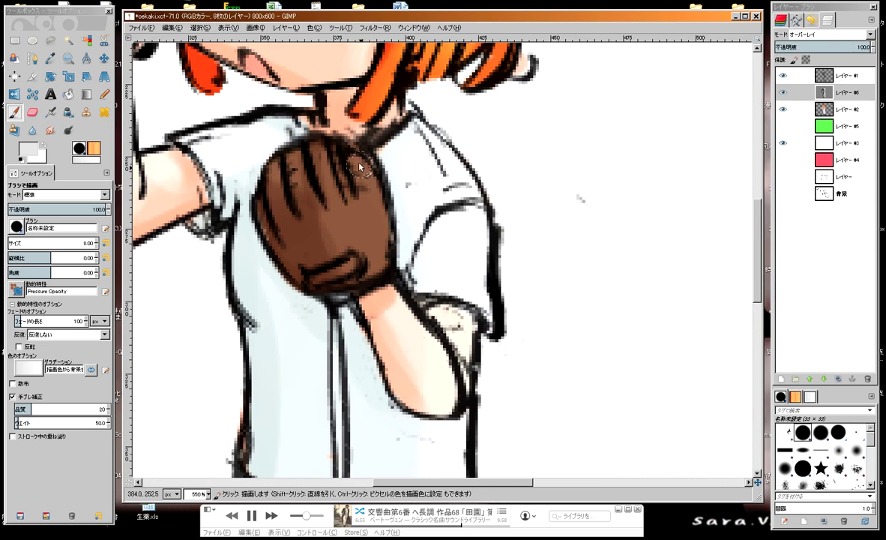
drag(333, 163, 297, 156)
Step: Sample a dark grey from the shirt and scroll down toward the waist
scroll(337, 180, down, 2)
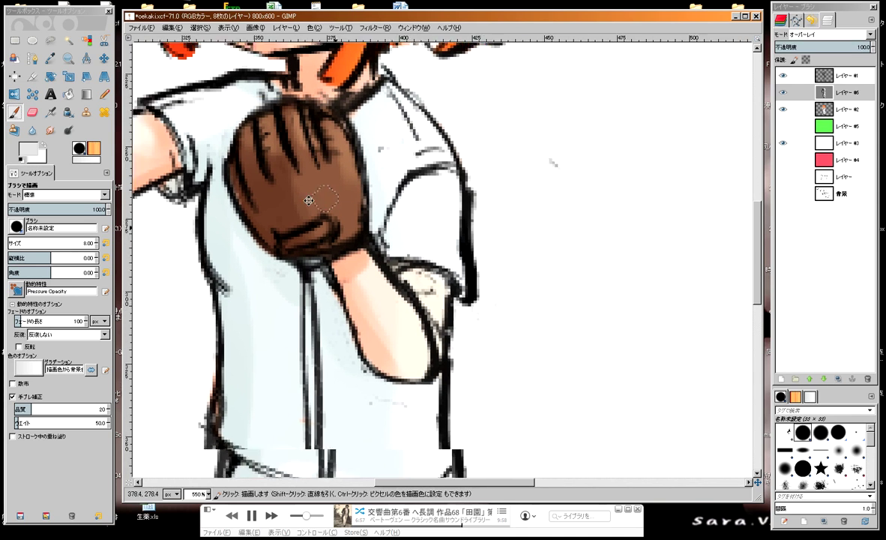
scroll(323, 180, right, 3)
scroll(321, 175, up, 2)
scroll(354, 272, down, 3)
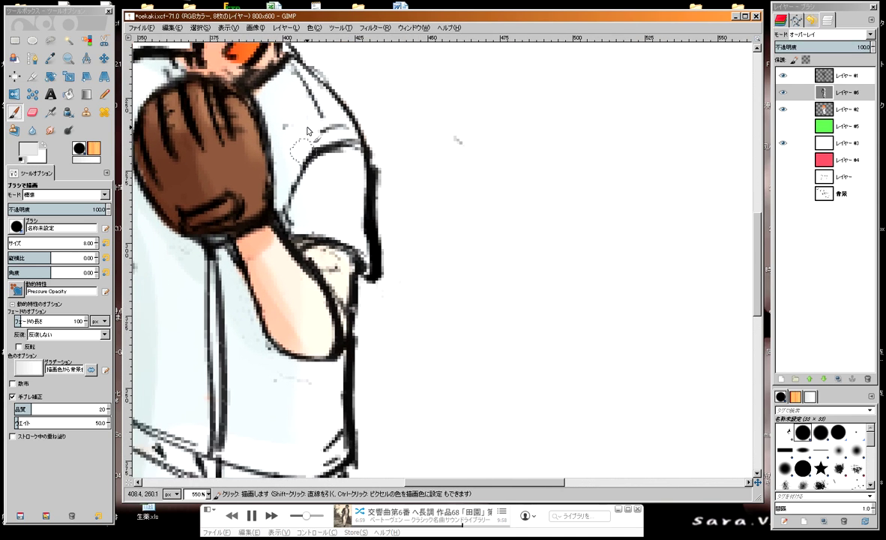
scroll(348, 225, left, 2)
ctrl+click(343, 182)
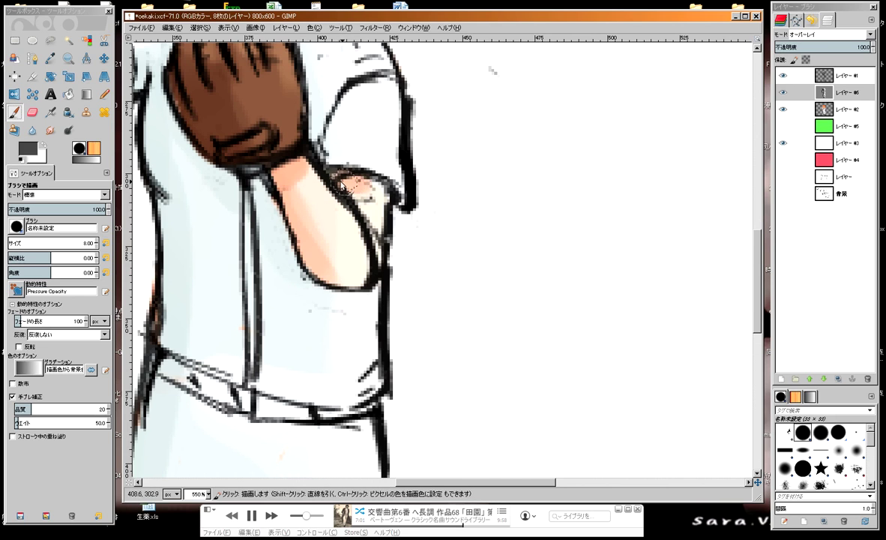
scroll(352, 210, up, 3)
scroll(353, 210, left, 2)
scroll(366, 238, down, 2)
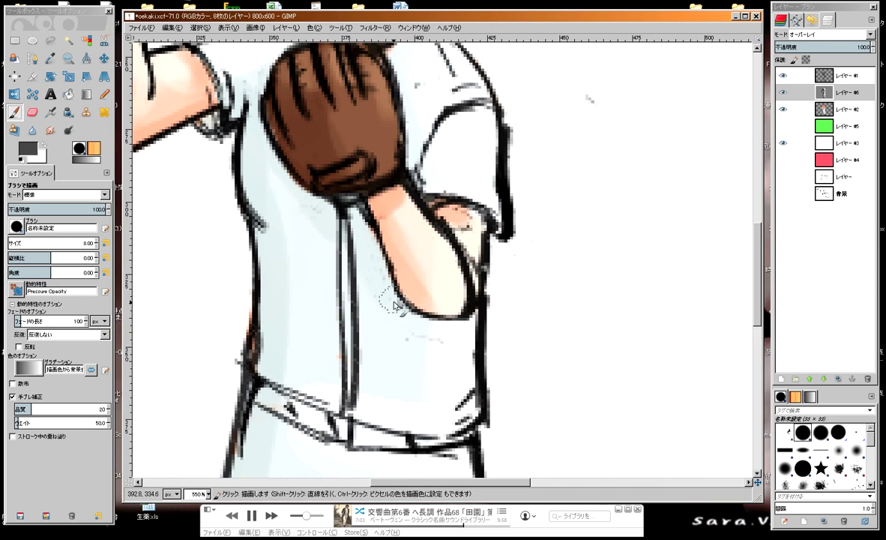
scroll(409, 315, down, 2)
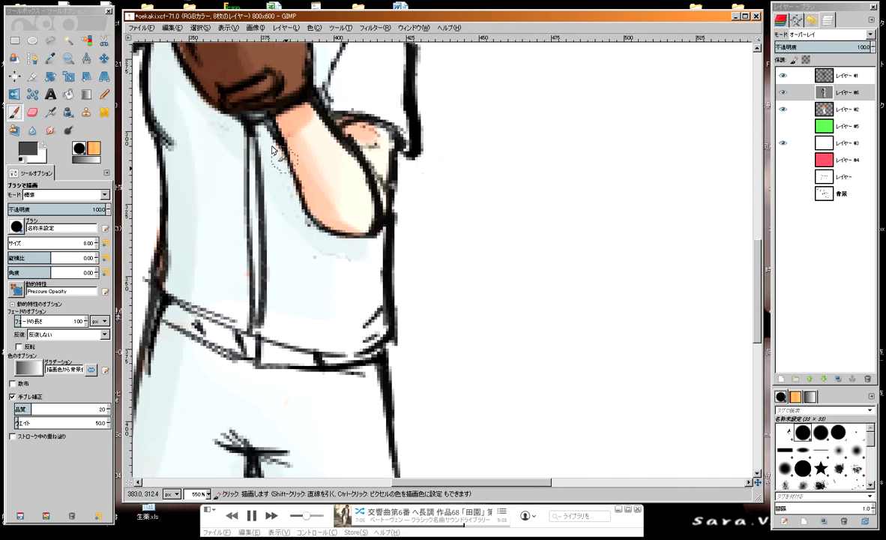
scroll(366, 206, down, 2)
scroll(366, 206, right, 1)
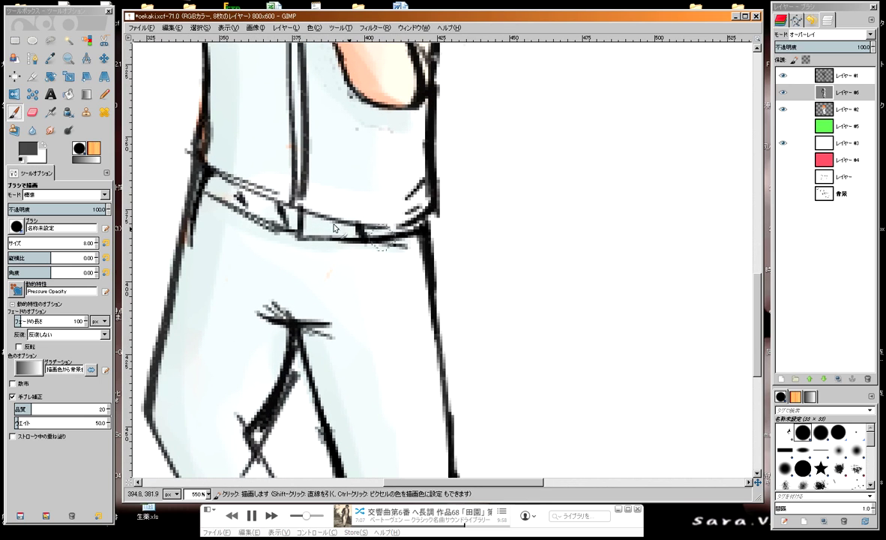
Step: Around the belt, alternate near-white and medium grey tones to shade the white uniform
drag(372, 222, 354, 249)
ctrl+click(367, 196)
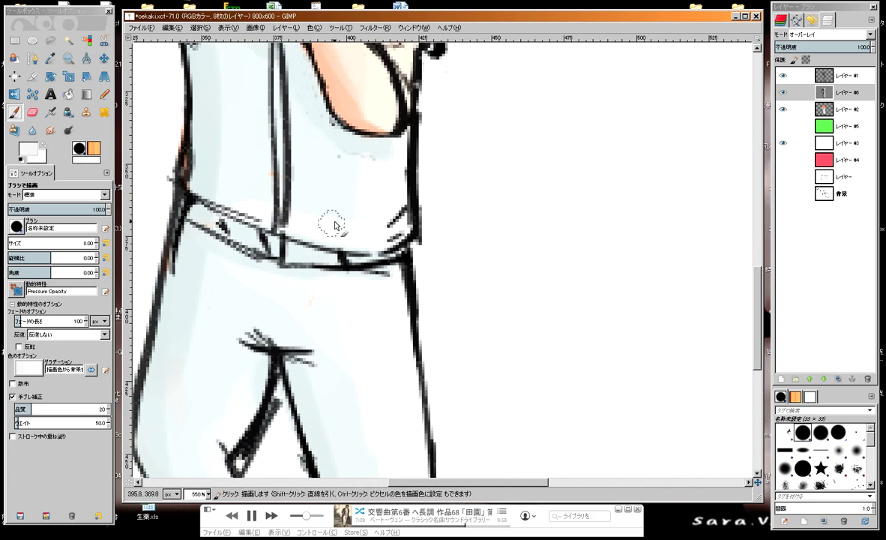
scroll(288, 206, up, 1)
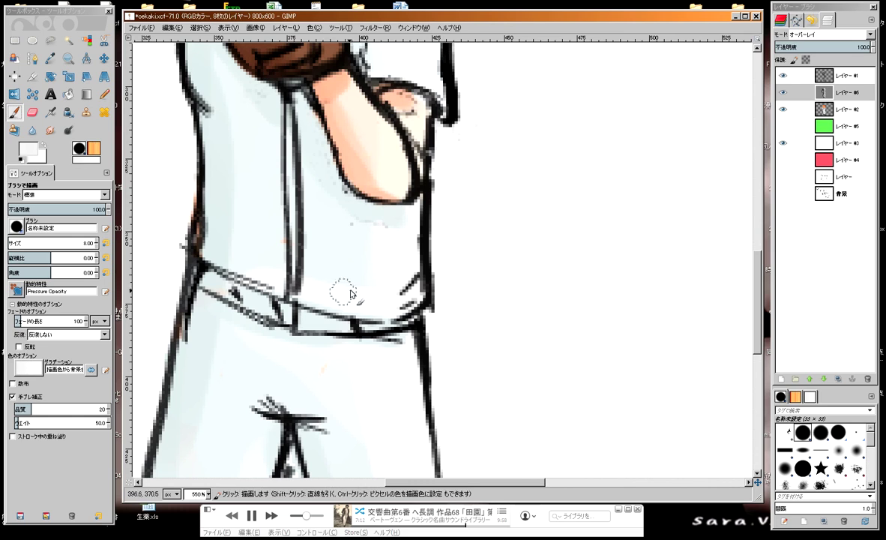
ctrl+click(327, 264)
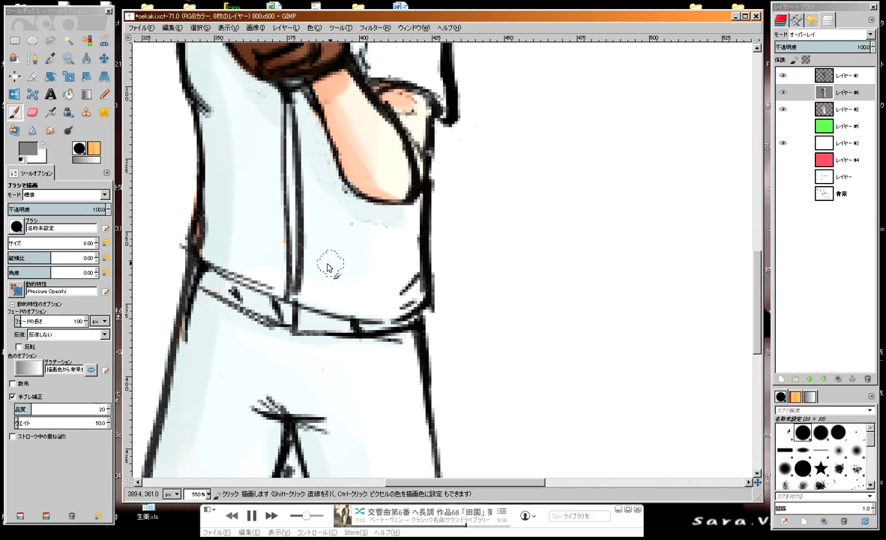
ctrl+click(376, 243)
ctrl+click(345, 264)
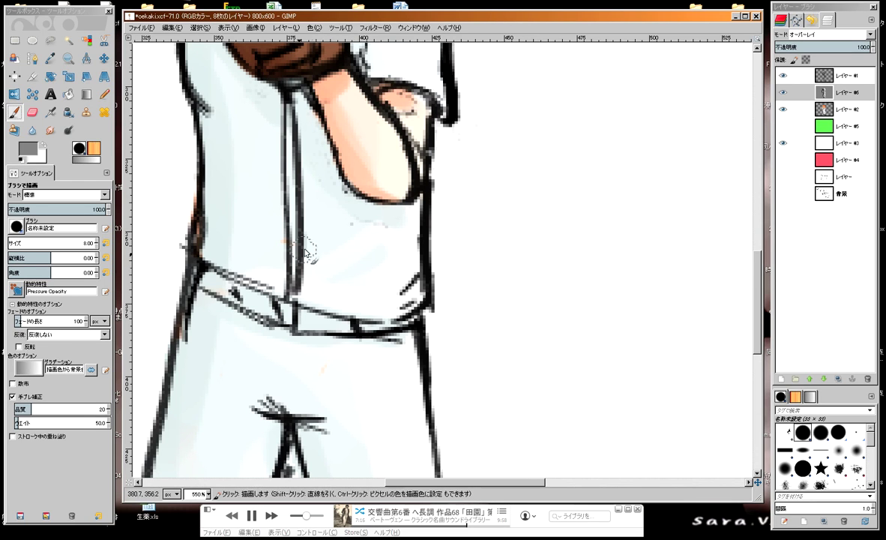
scroll(352, 232, down, 2)
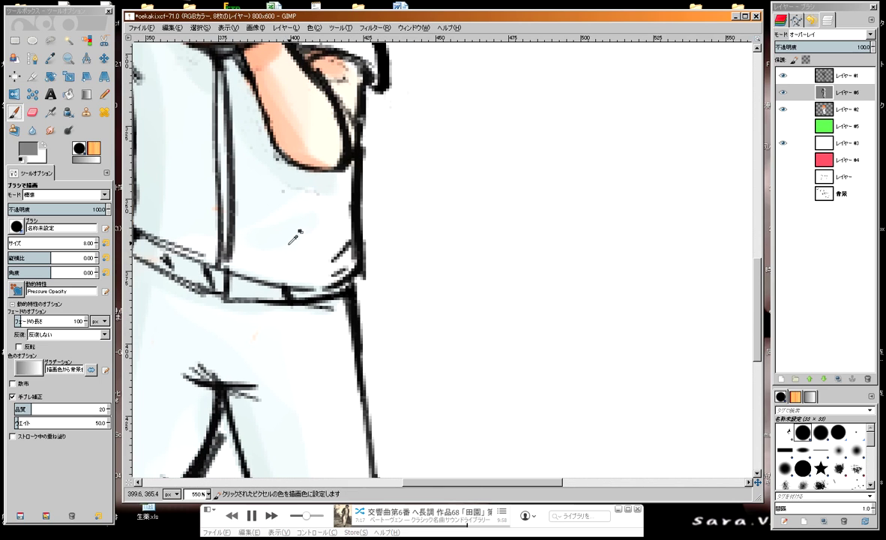
ctrl+click(306, 213)
scroll(374, 171, right, 1)
ctrl+click(336, 199)
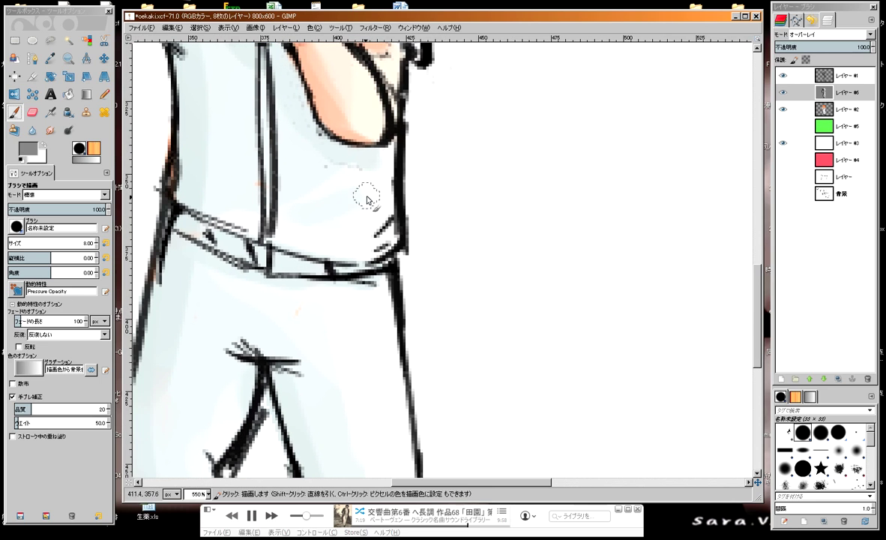
scroll(315, 206, up, 2)
Step: Navigate down to the trousers and sample their dark grey shade
scroll(261, 198, left, 1)
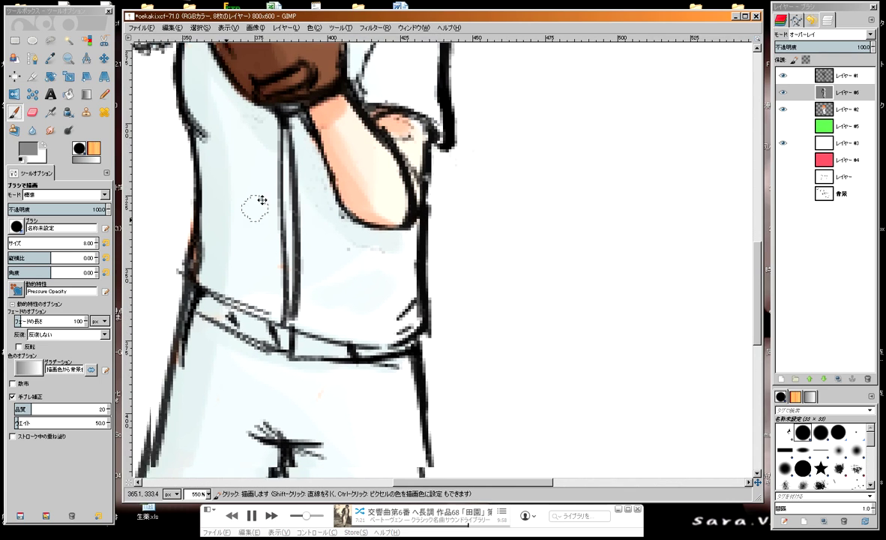
scroll(262, 191, left, 1)
scroll(262, 191, down, 1)
scroll(275, 173, up, 3)
scroll(263, 271, up, 3)
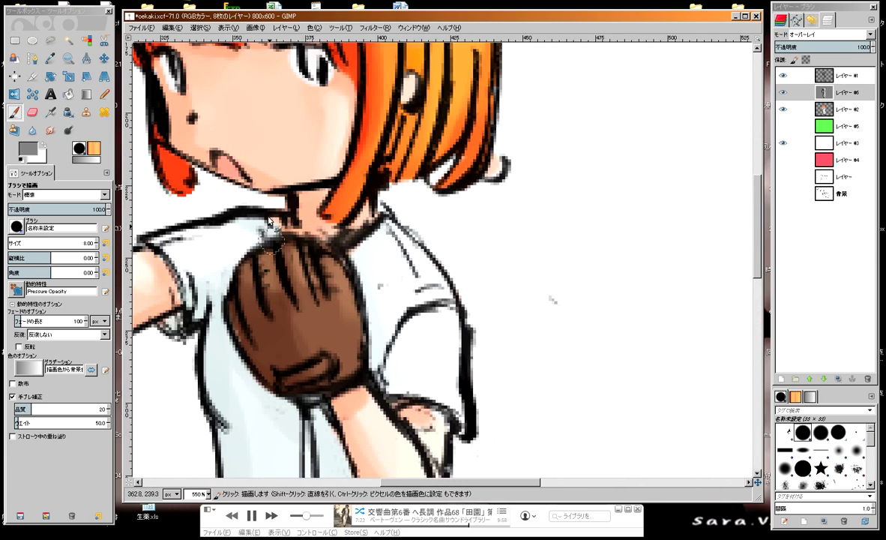
scroll(450, 299, left, 1)
scroll(297, 155, down, 3)
scroll(298, 155, left, 1)
scroll(298, 155, down, 3)
scroll(273, 155, down, 3)
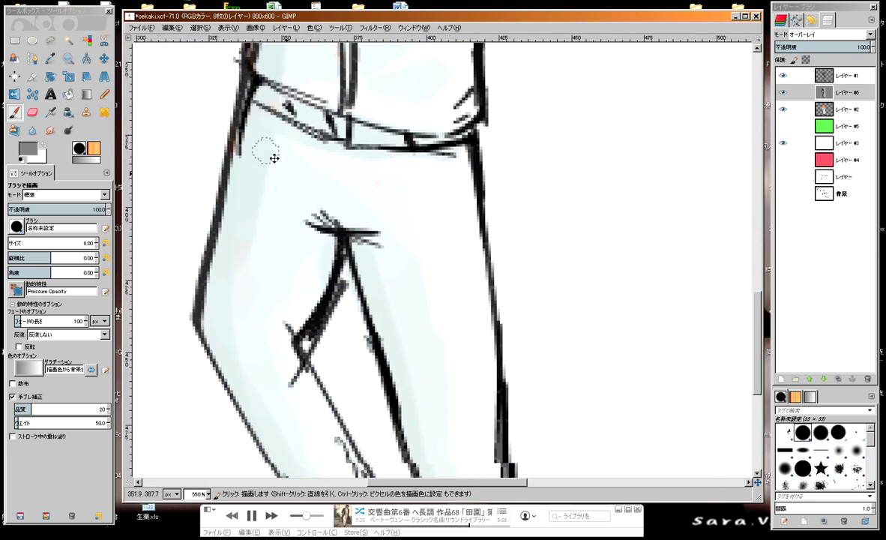
scroll(273, 154, down, 2)
scroll(317, 206, right, 1)
scroll(317, 206, down, 1)
scroll(316, 206, right, 1)
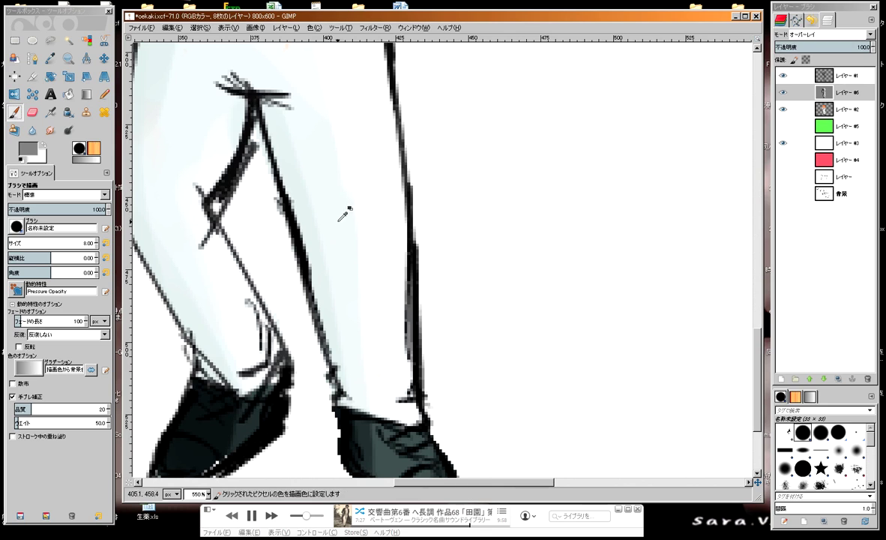
ctrl+click(303, 216)
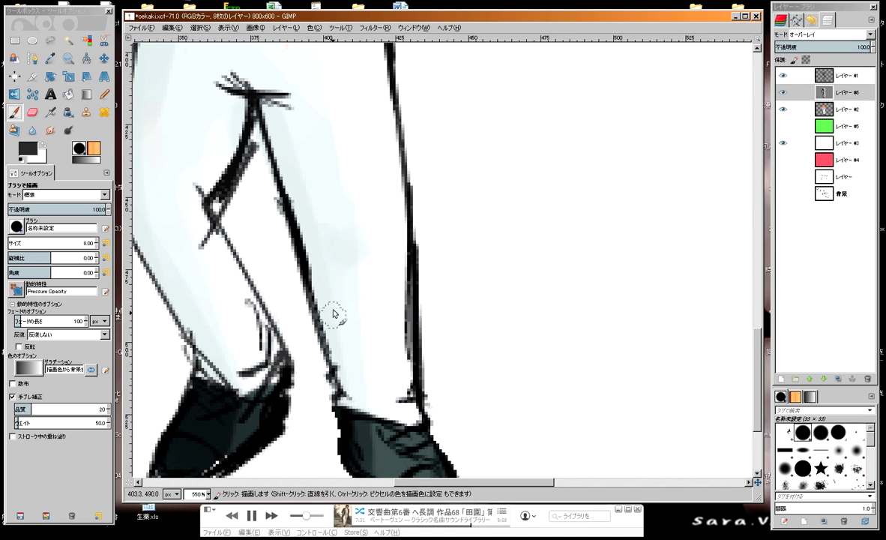
Step: Brush faint darker shading onto the trouser thigh
scroll(304, 233, up, 2)
scroll(316, 271, up, 2)
scroll(316, 270, left, 1)
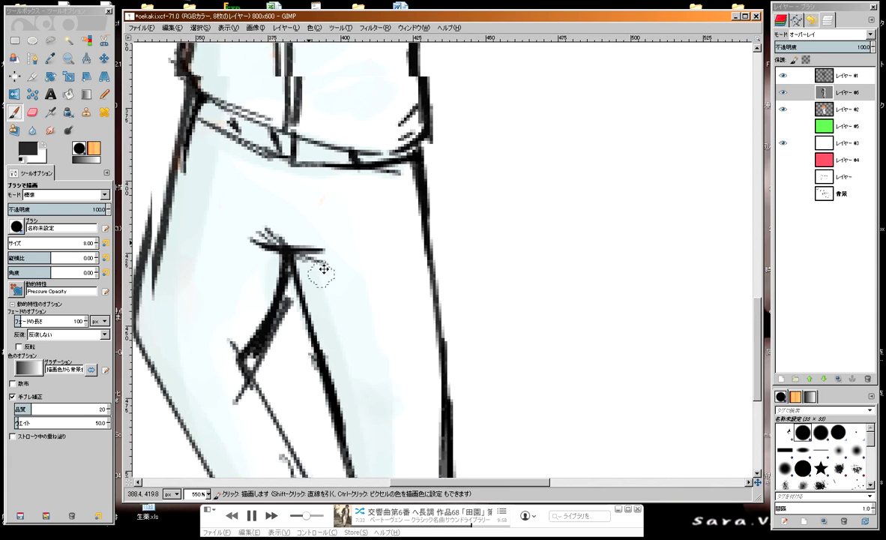
scroll(341, 212, left, 1)
mouse_move(345, 203)
mouse_down()
mouse_move(316, 187)
mouse_move(330, 190)
mouse_up()
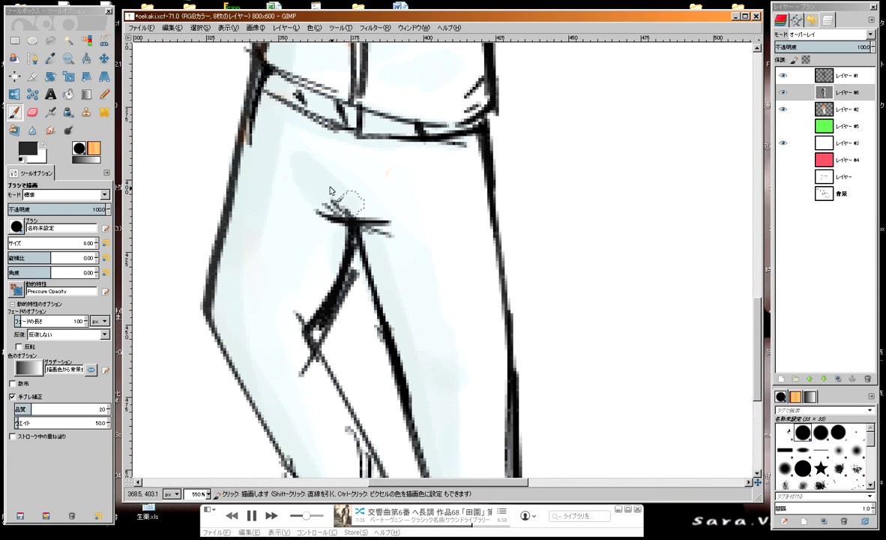
Step: Brush a lighter highlight across the shoe top, then sample a near-white colour
scroll(305, 209, down, 3)
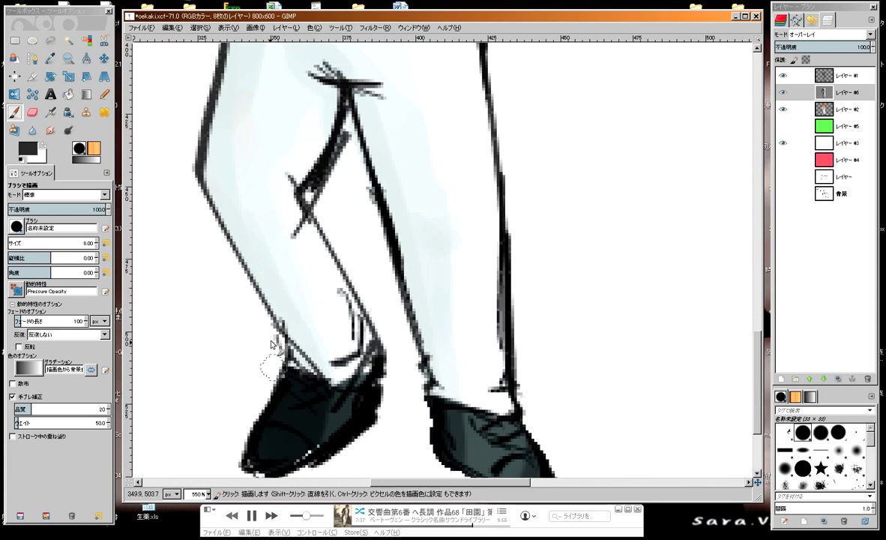
scroll(273, 345, down, 3)
drag(303, 220, 321, 255)
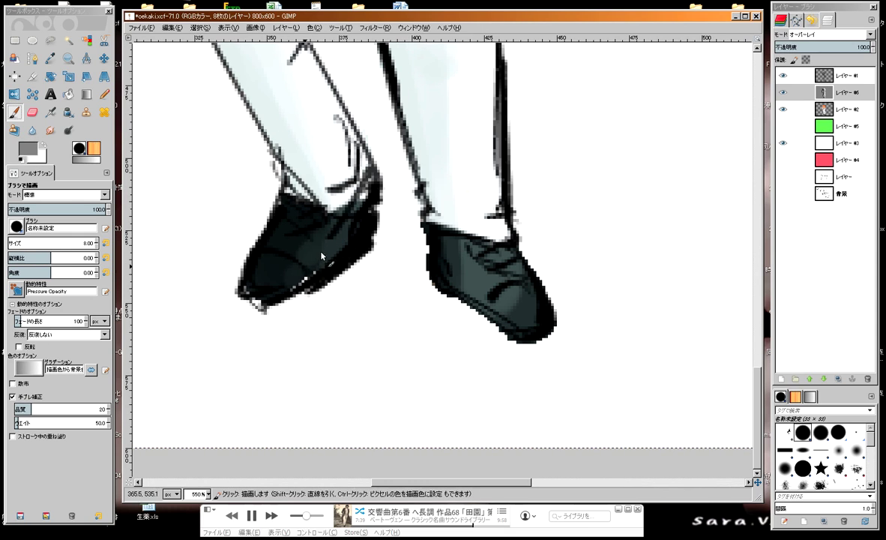
ctrl+click(534, 300)
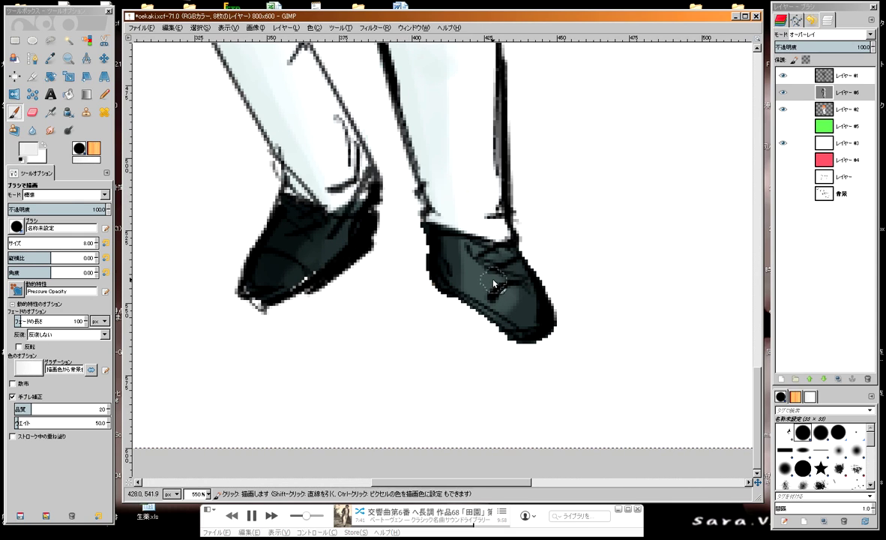
ctrl+scroll(420, 202, down, 1)
ctrl+scroll(398, 233, down, 1)
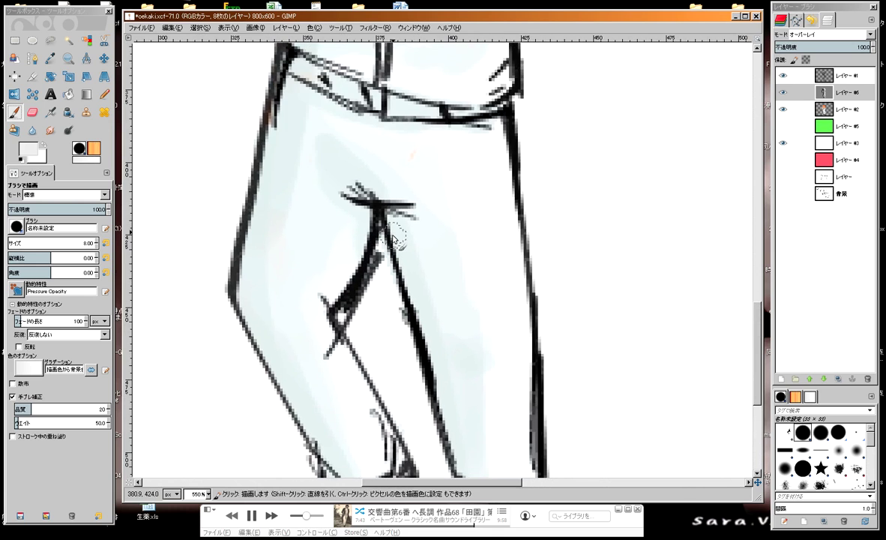
ctrl+scroll(395, 239, down, 1)
scroll(393, 237, up, 3)
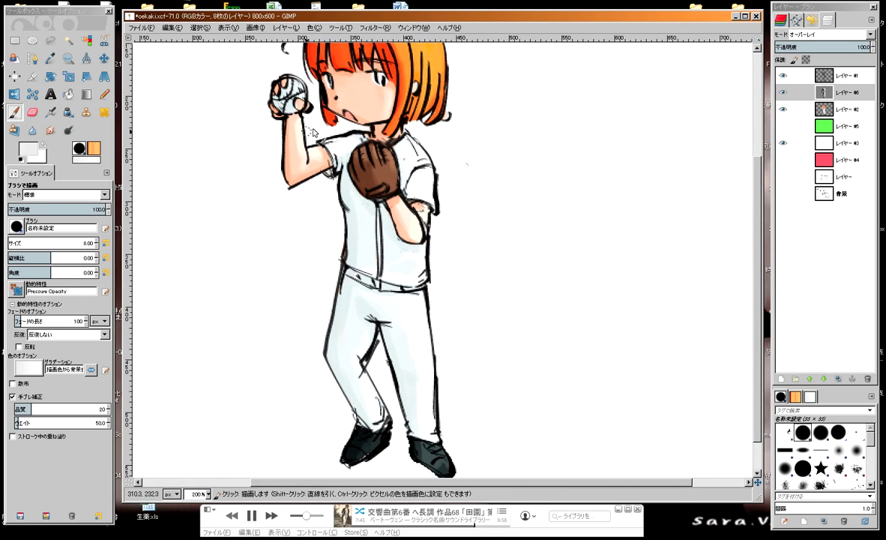
Step: Make layer #1 active, reset default black/white colours, and pick the Eraser
scroll(285, 123, up, 2)
scroll(297, 256, down, 2)
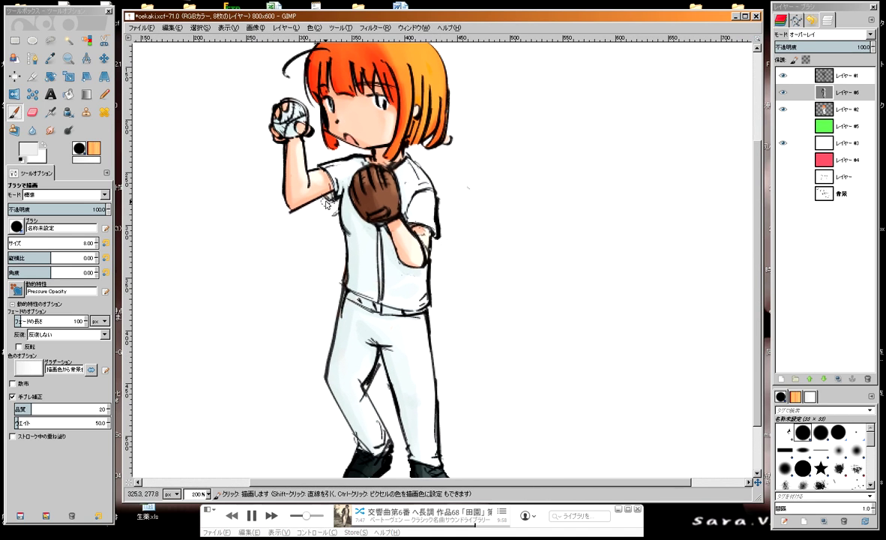
ctrl+scroll(335, 206, up, 3)
ctrl+scroll(335, 208, up, 2)
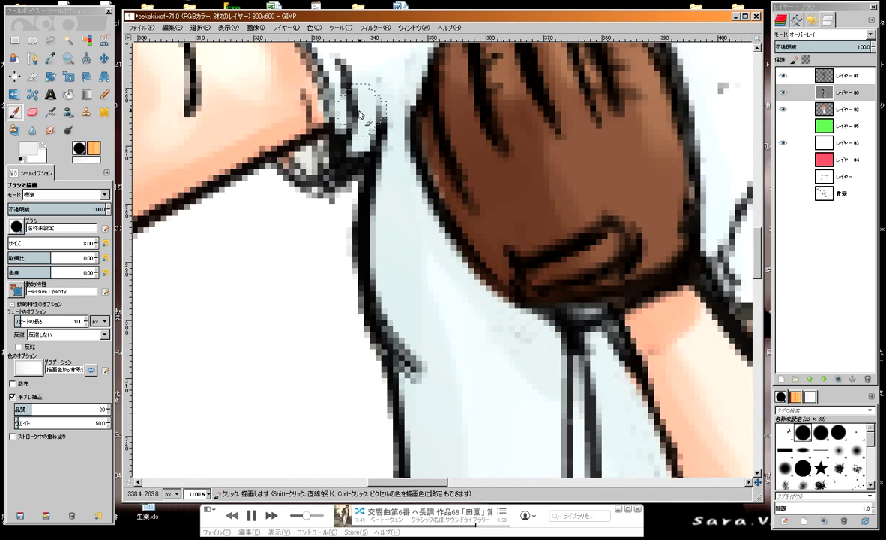
scroll(360, 114, up, 3)
scroll(360, 114, left, 2)
click(846, 81)
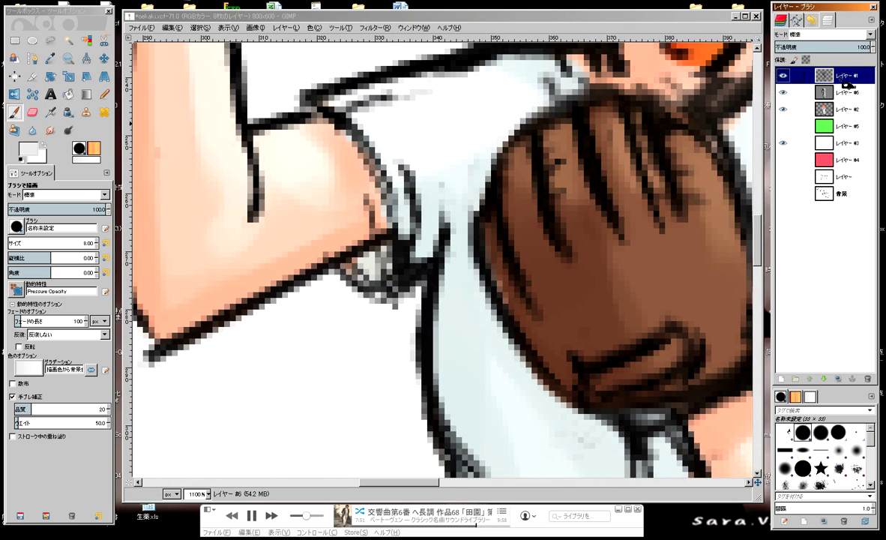
key(d)
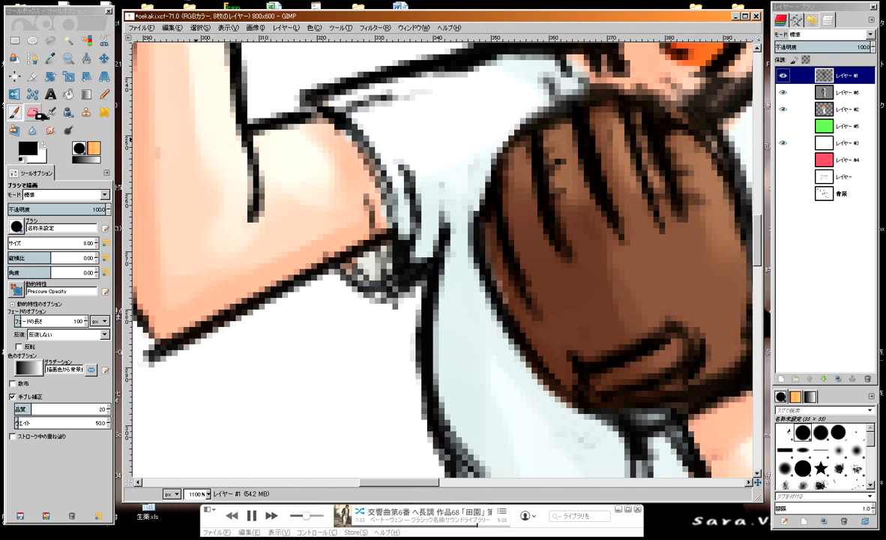
click(34, 115)
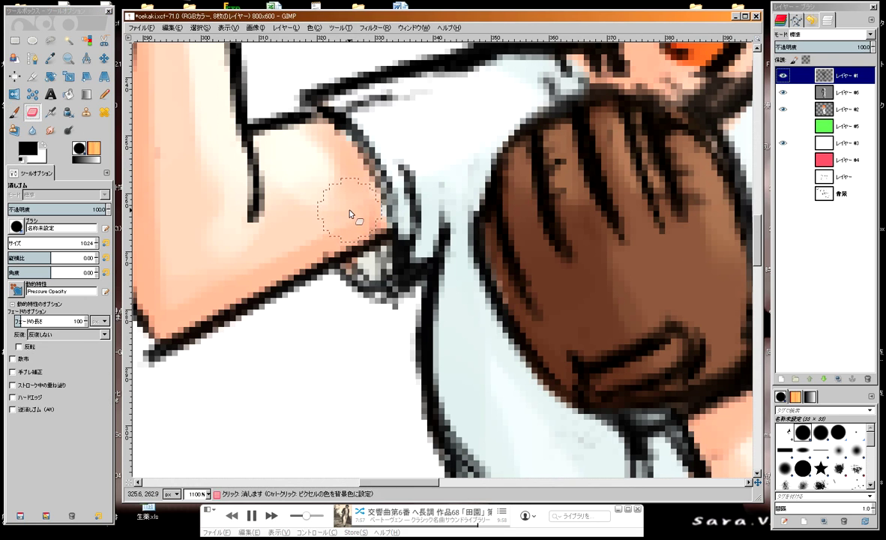
Step: Erase the stray dark specks in the skin patch beside the glove's lower edge at size 1
scroll(357, 149, down, 3)
scroll(383, 135, down, 2)
scroll(405, 124, down, 1)
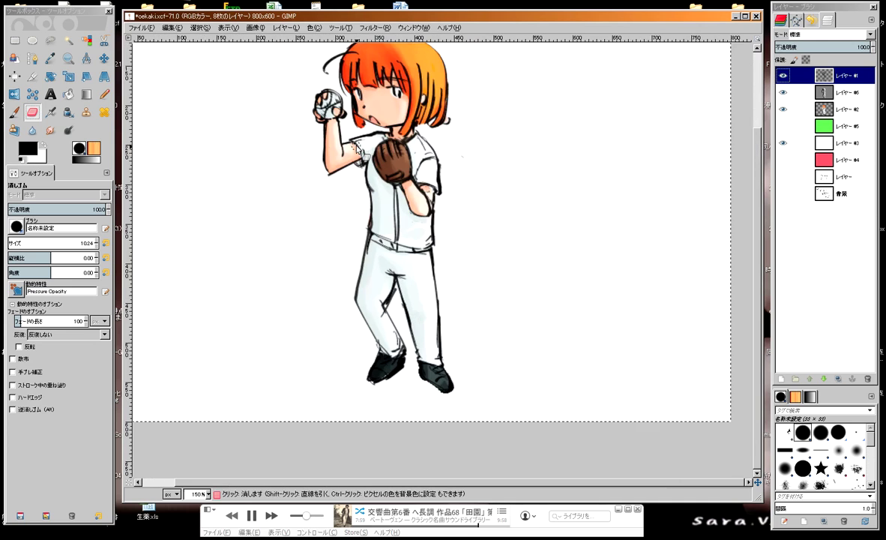
scroll(390, 180, up, 3)
scroll(353, 239, down, 1)
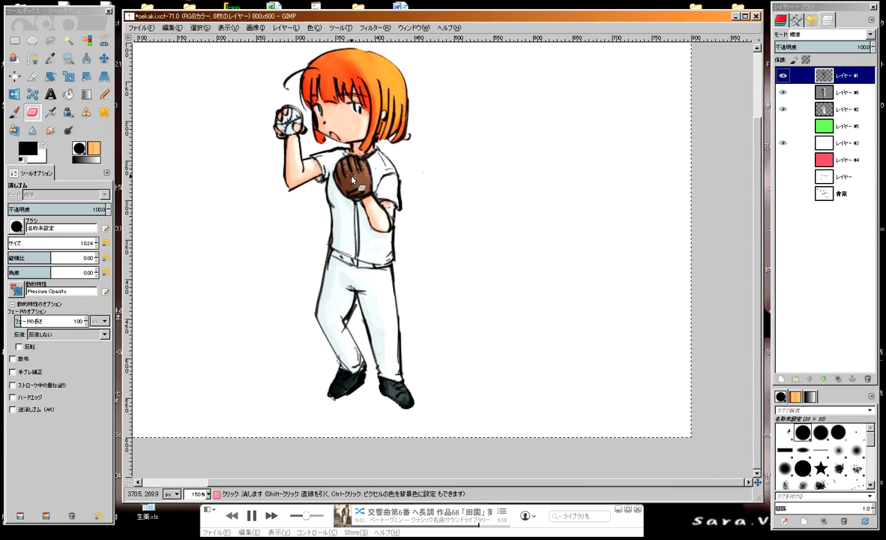
scroll(495, 247, up, 3)
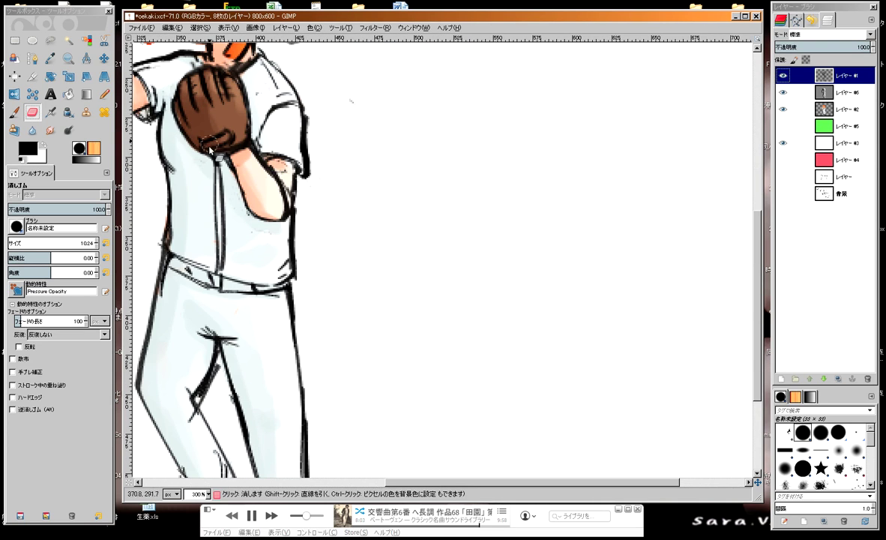
scroll(309, 226, up, 1)
scroll(305, 202, up, 2)
scroll(305, 203, up, 2)
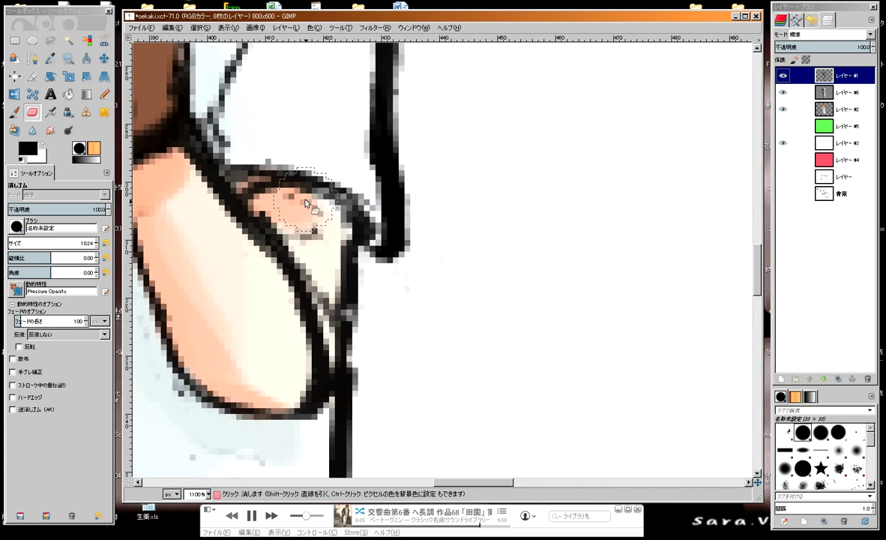
scroll(305, 202, up, 1)
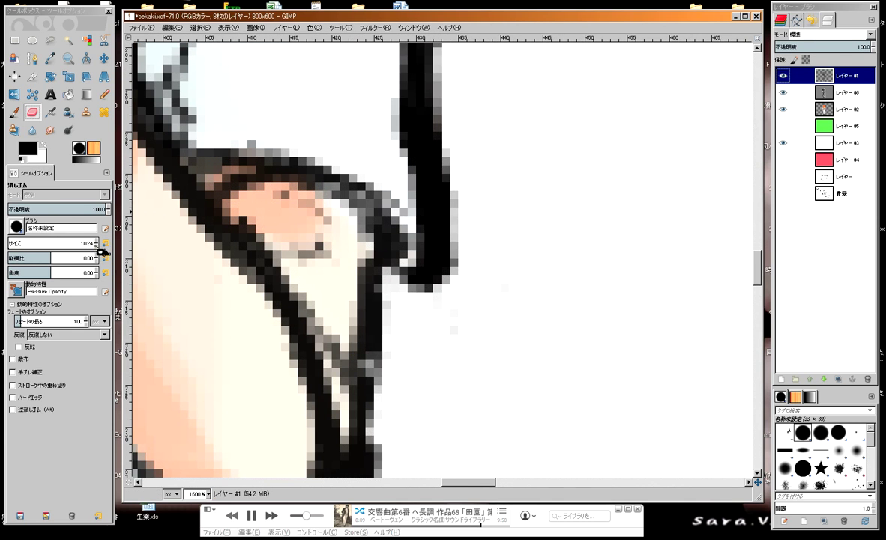
scroll(100, 246, down, 10)
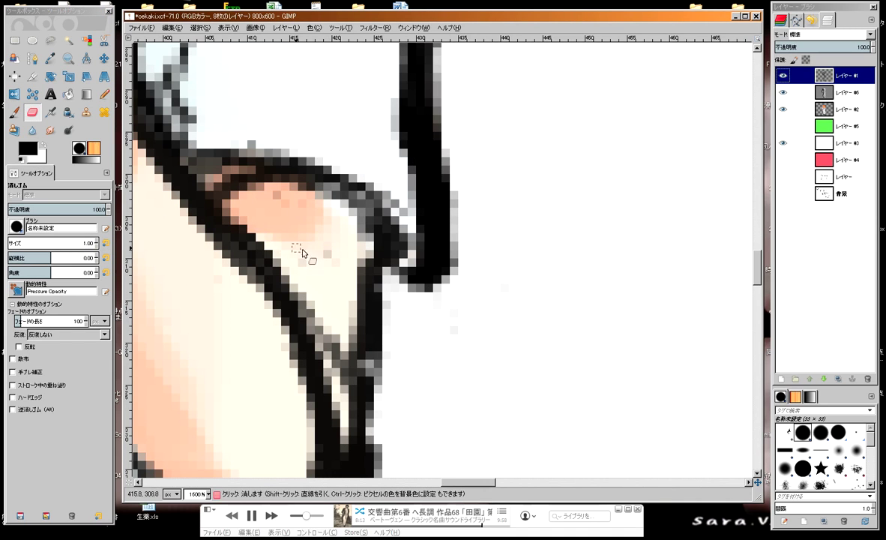
Step: Return to layer #6 with the paintbrush and zoom out to show arm, glove and torso
key(Page_Down)
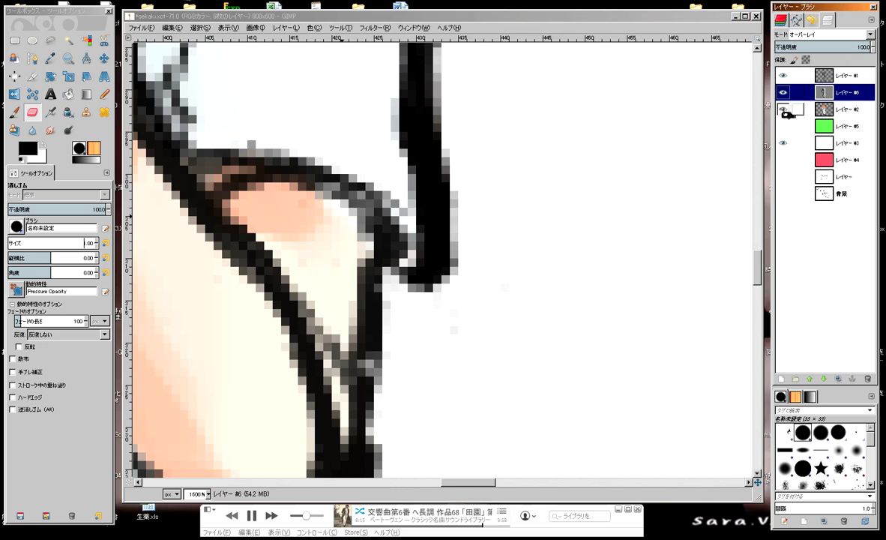
key(p)
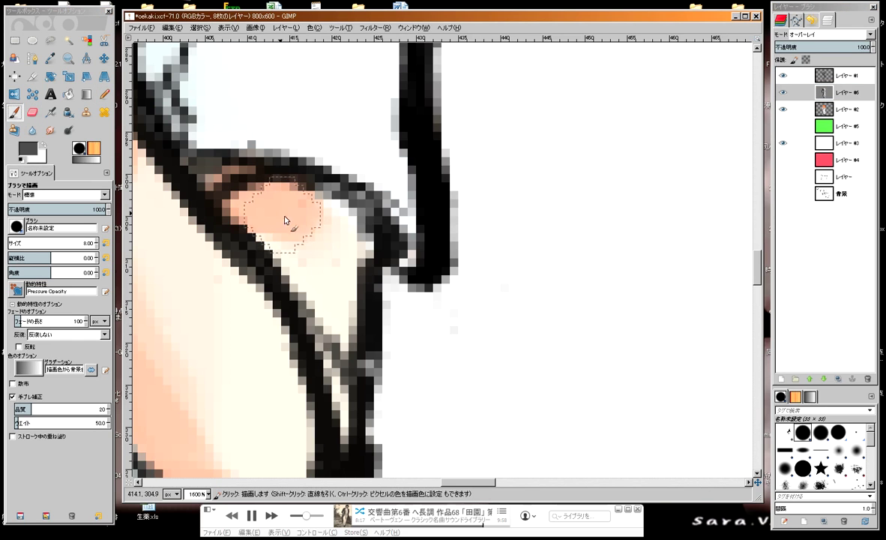
key(minus)
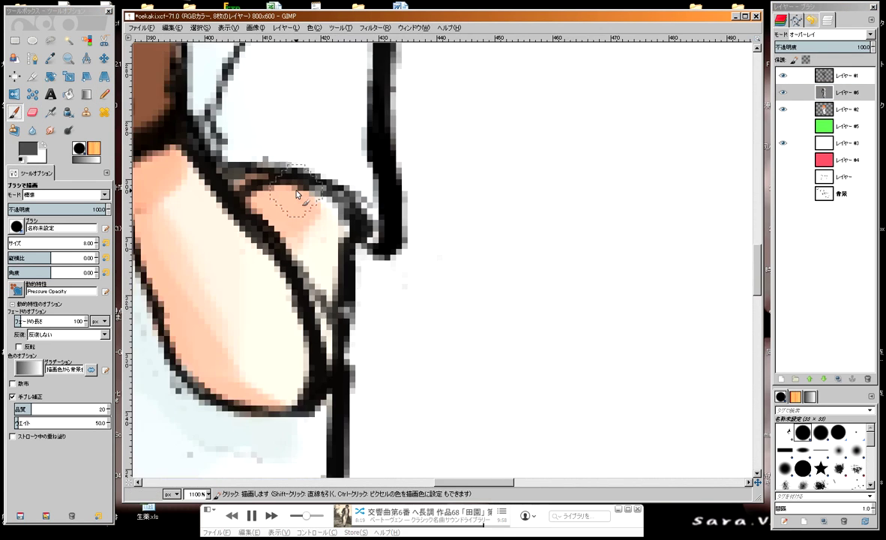
key(minus)
key(minus)
key(minus)
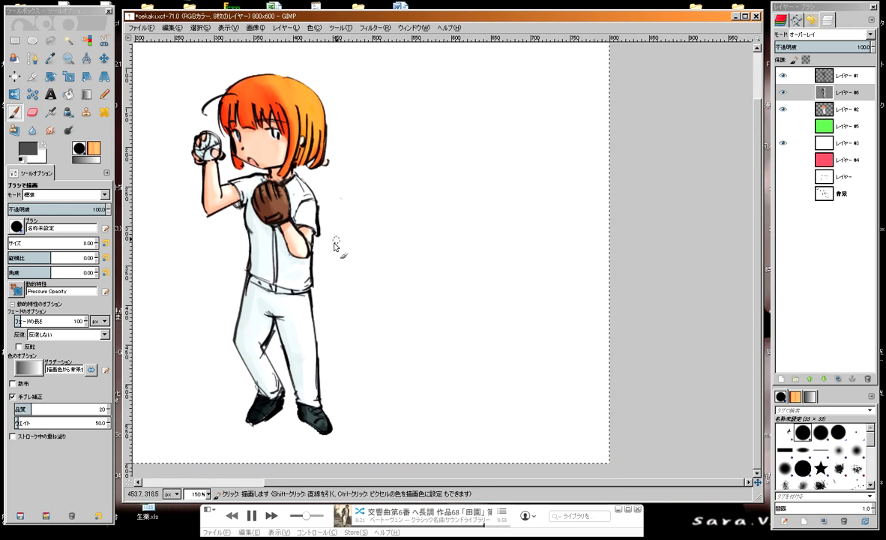
ctrl+scroll(303, 231, up, 2)
ctrl+scroll(303, 231, up, 2)
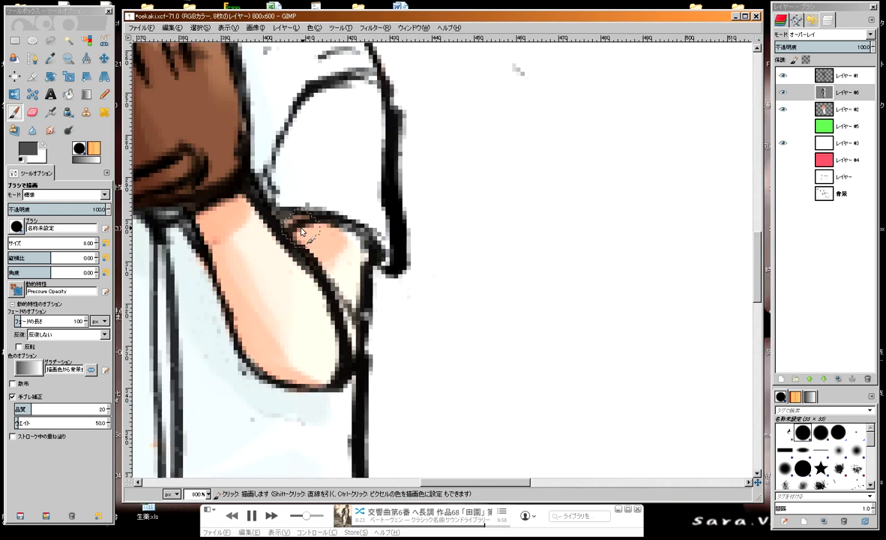
ctrl+scroll(303, 231, up, 2)
ctrl+scroll(401, 309, up, 1)
Step: Lighten the pink forearm patch with cream sampled from the arm, touching up the skin tone
ctrl+click(399, 310)
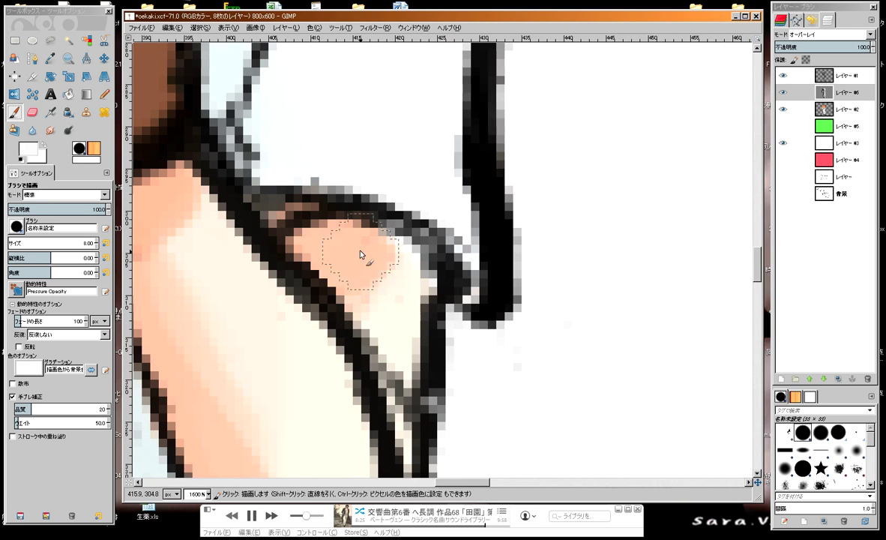
mouse_move(397, 278)
mouse_down()
mouse_move(344, 242)
mouse_move(406, 303)
mouse_move(349, 289)
mouse_move(396, 291)
mouse_move(396, 313)
mouse_move(394, 303)
mouse_up()
ctrl+click(346, 239)
ctrl+click(401, 326)
Step: At 150% zoom with layer #6 active, set up an 800×600 foreground-filled new layer
scroll(395, 303, down, 4)
scroll(310, 193, down, 2)
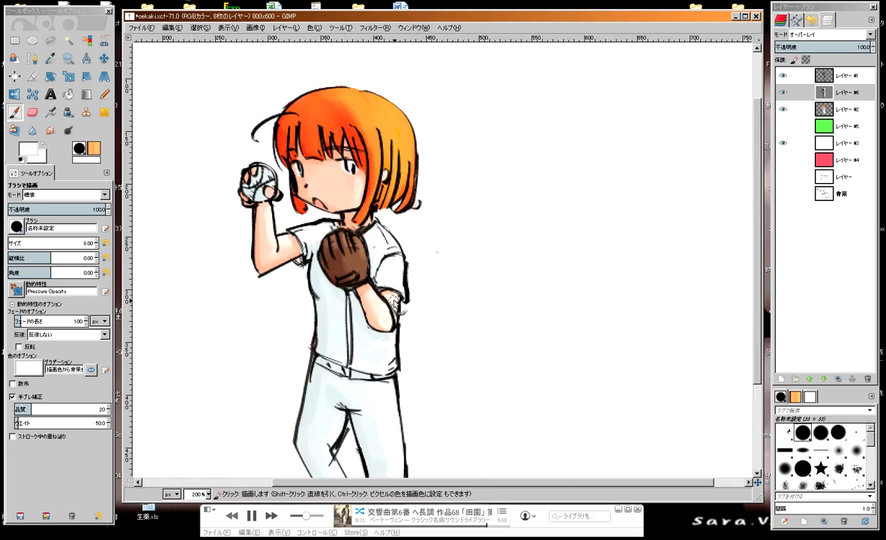
scroll(309, 194, down, 1)
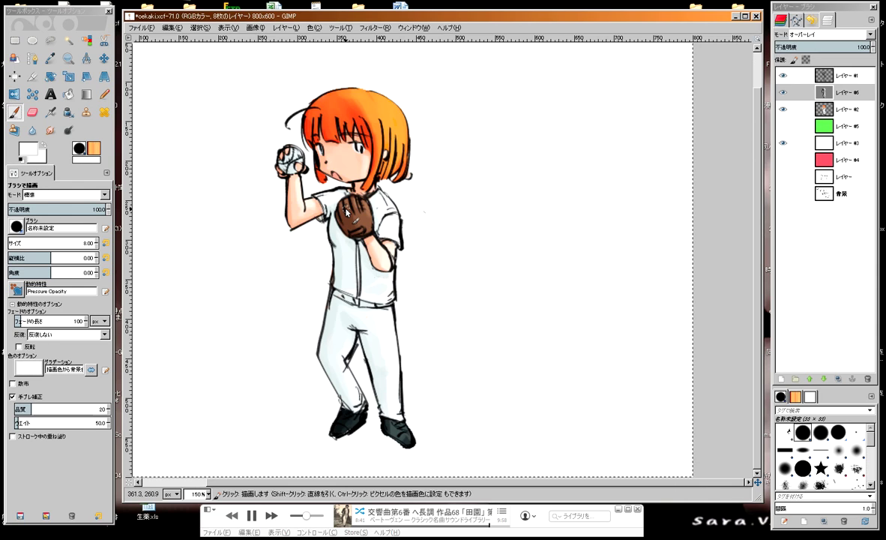
click(802, 93)
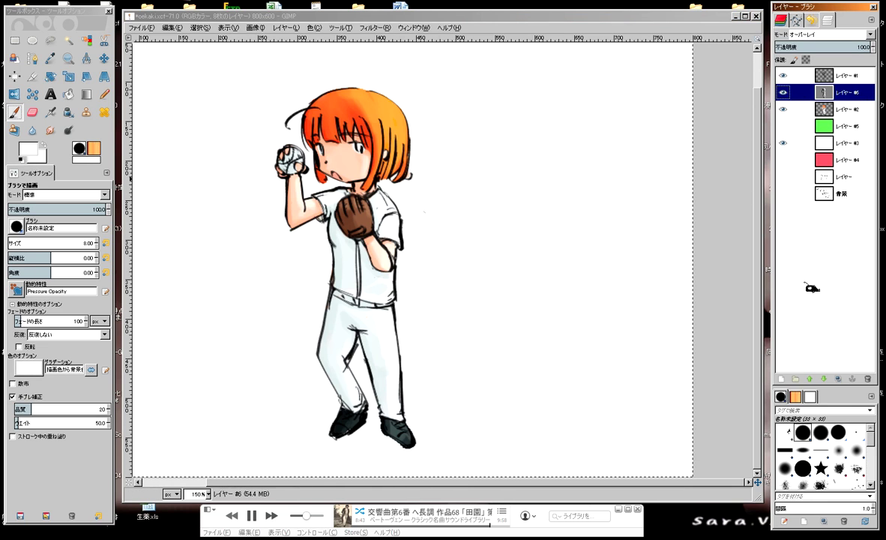
key(shift+ctrl+n)
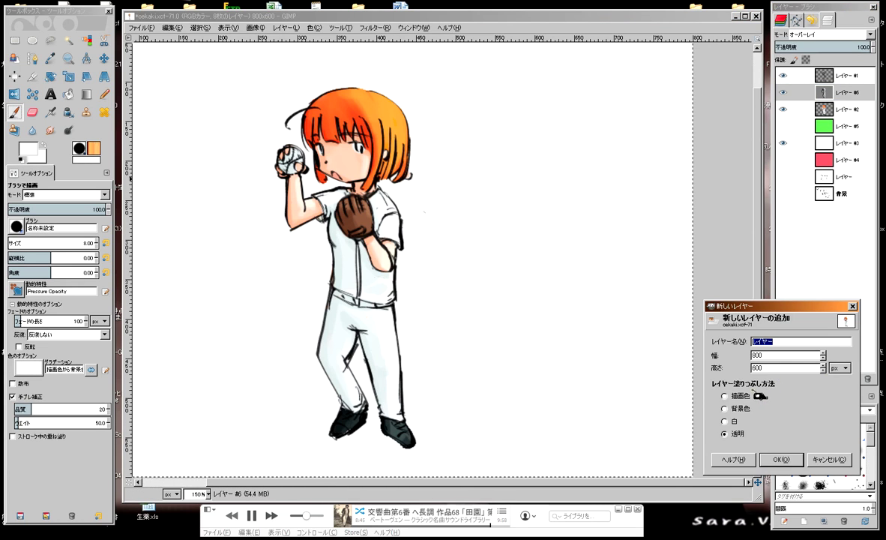
Step: Add layer #7 and set its blend mode to 焼き込み (burn)
click(783, 460)
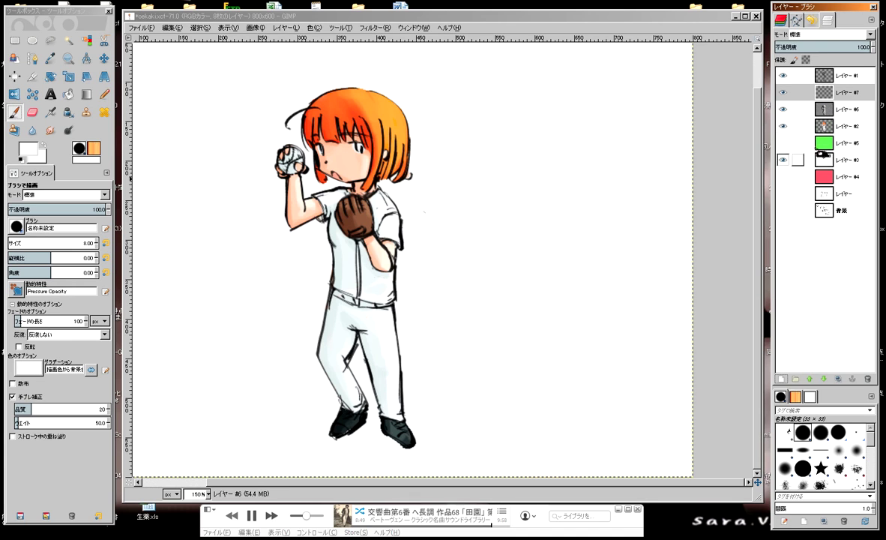
click(834, 35)
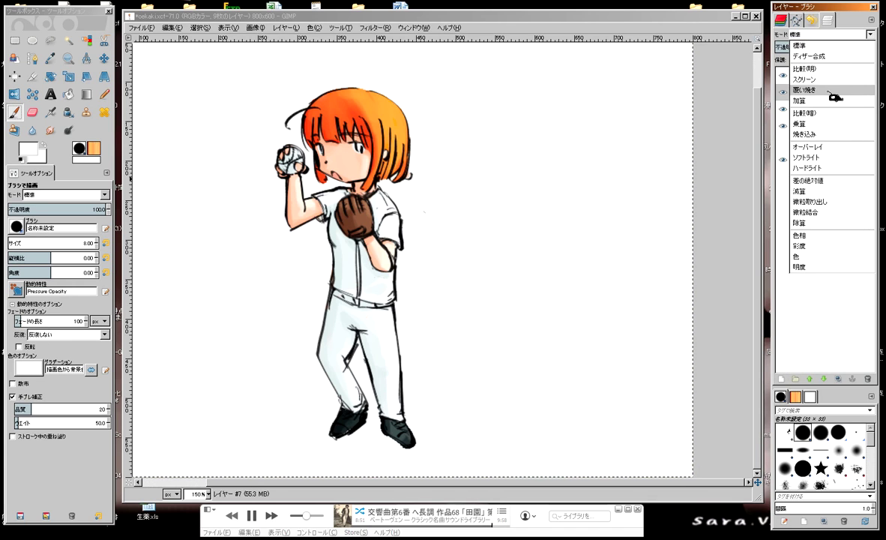
click(817, 134)
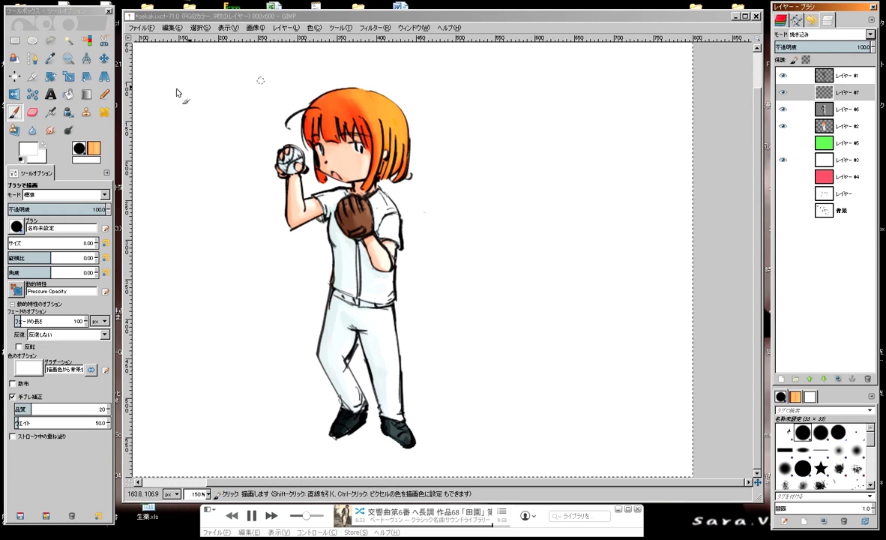
Step: Duplicate layer #6 as a 焼き込み (burn) copy and lower its opacity to about 9.8
click(844, 109)
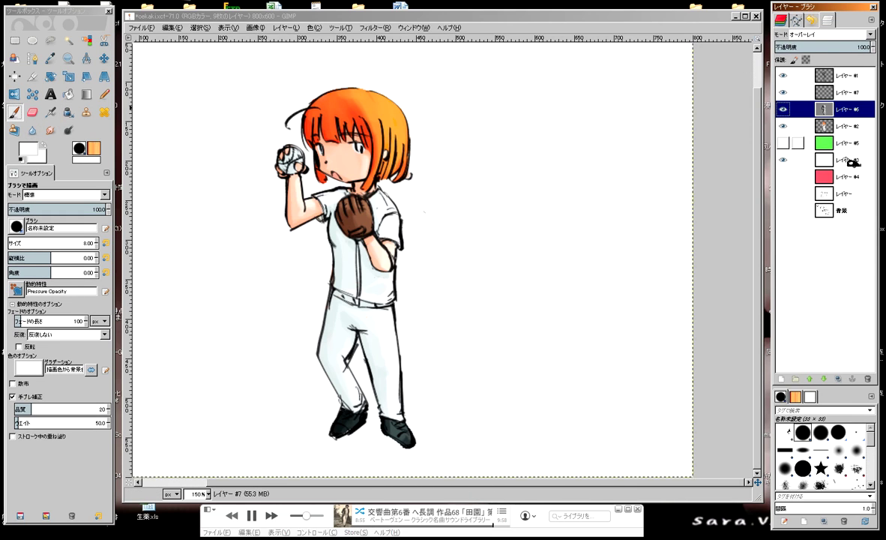
click(839, 380)
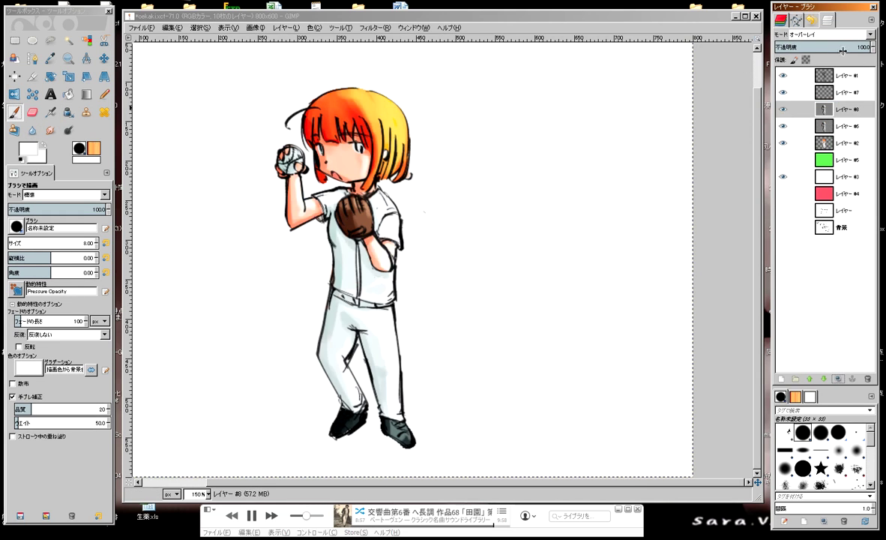
click(824, 34)
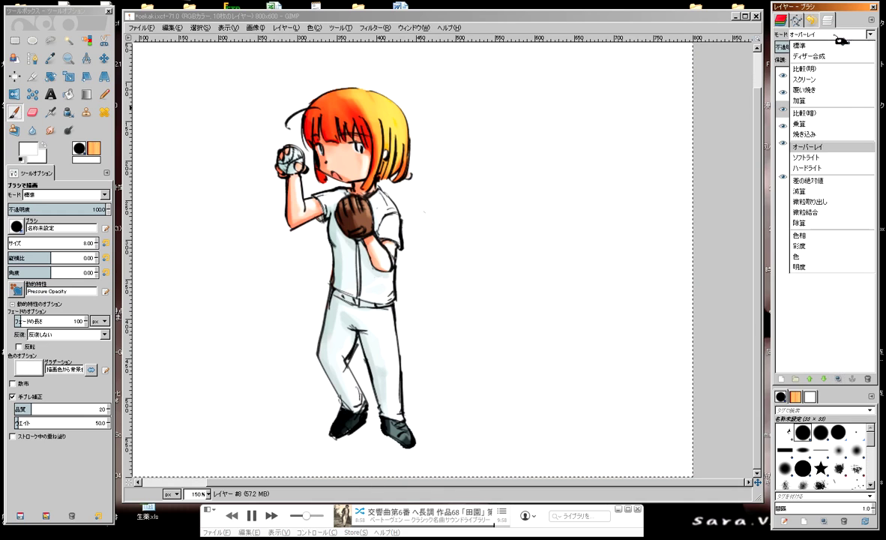
click(836, 134)
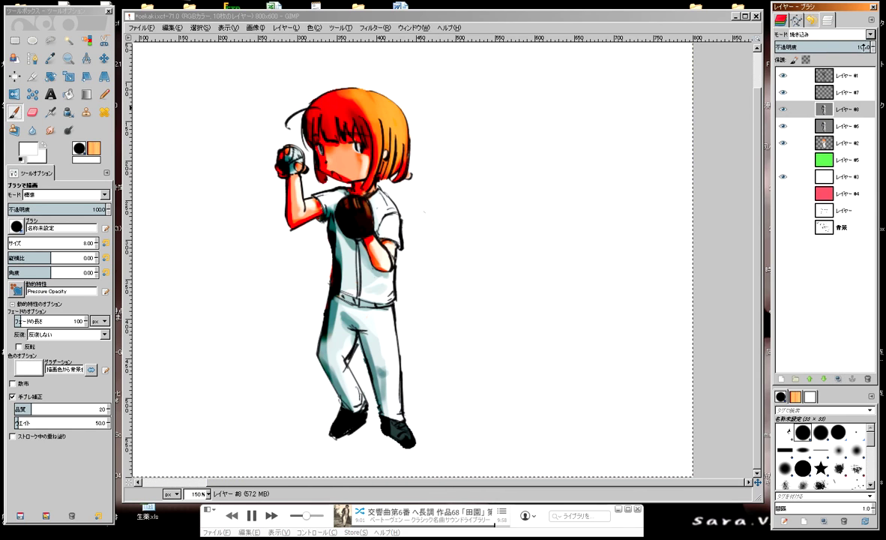
drag(829, 47, 797, 46)
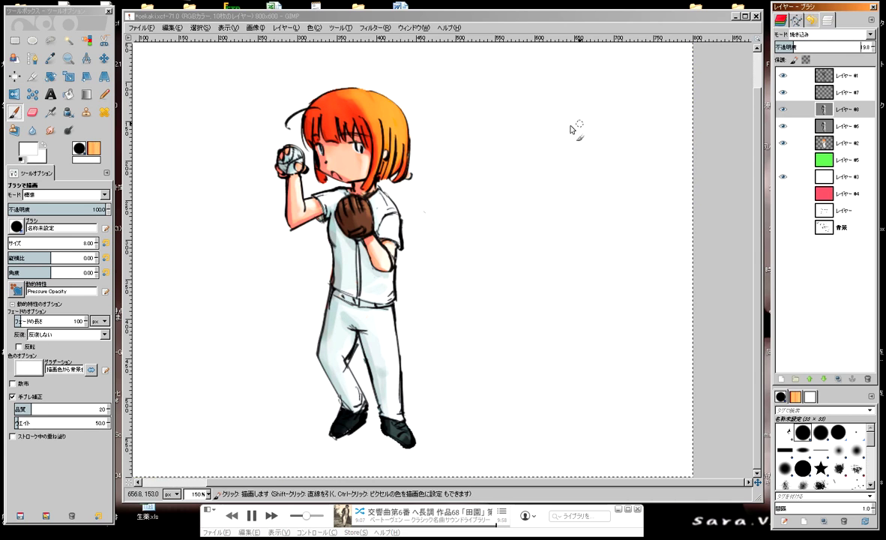
scroll(387, 177, left, 1)
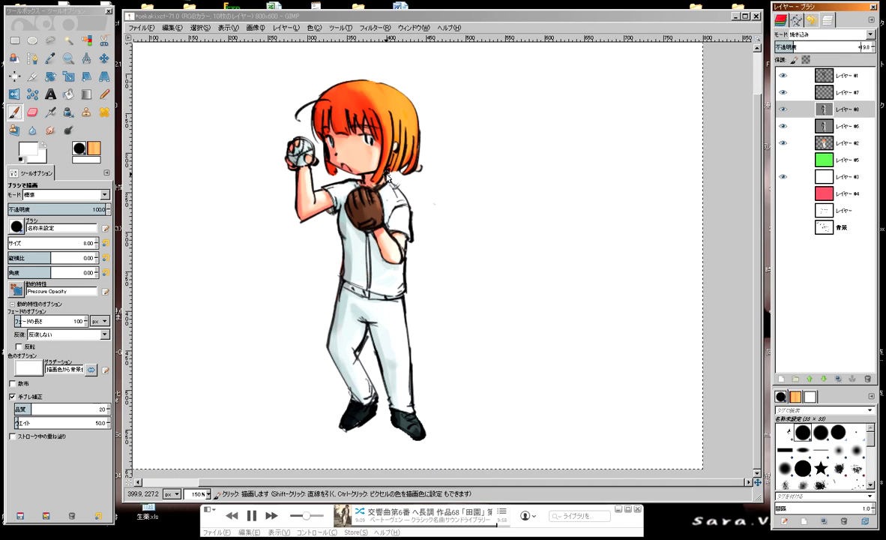
scroll(507, 174, up, 1)
scroll(507, 174, left, 2)
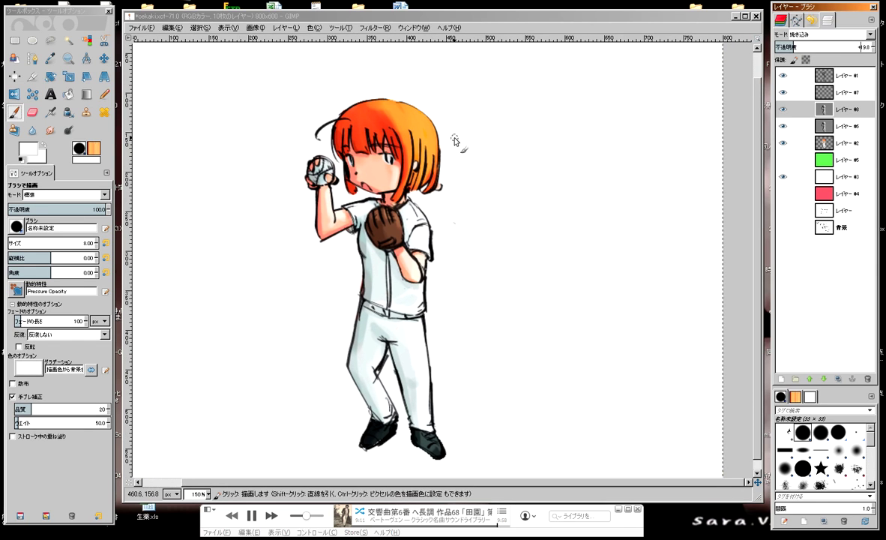
scroll(401, 165, up, 1)
scroll(401, 165, left, 1)
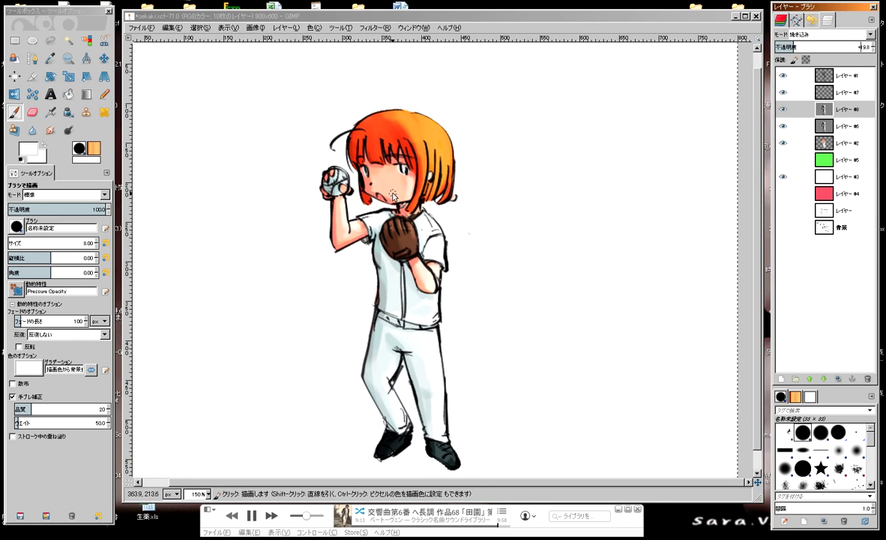
Step: With the Ink tool chosen, adjust burn layer #8's opacity to about 17.6
click(69, 113)
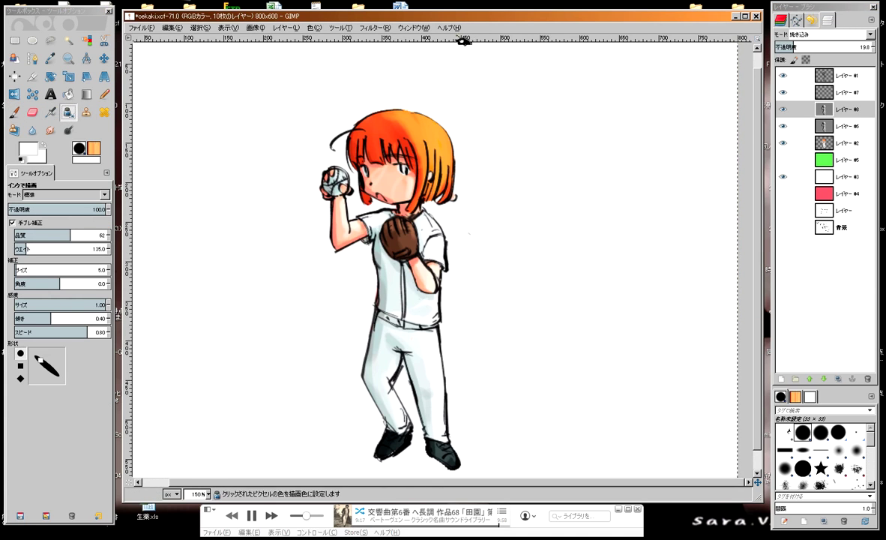
scroll(431, 138, up, 2)
scroll(431, 138, up, 1)
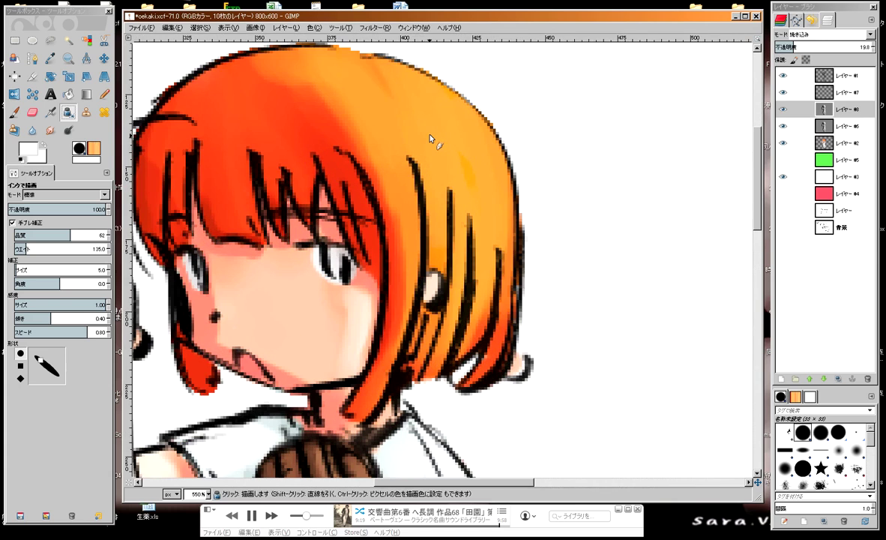
scroll(389, 109, up, 1)
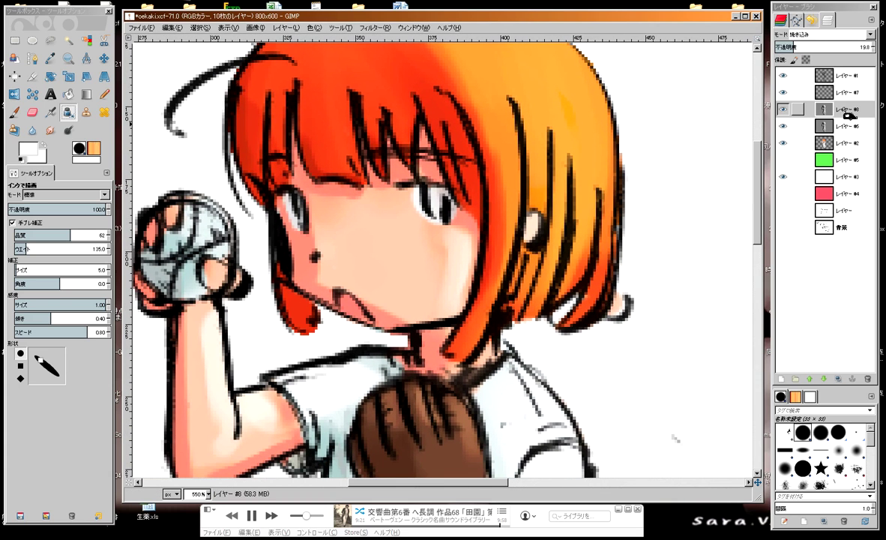
click(787, 108)
drag(790, 47, 796, 46)
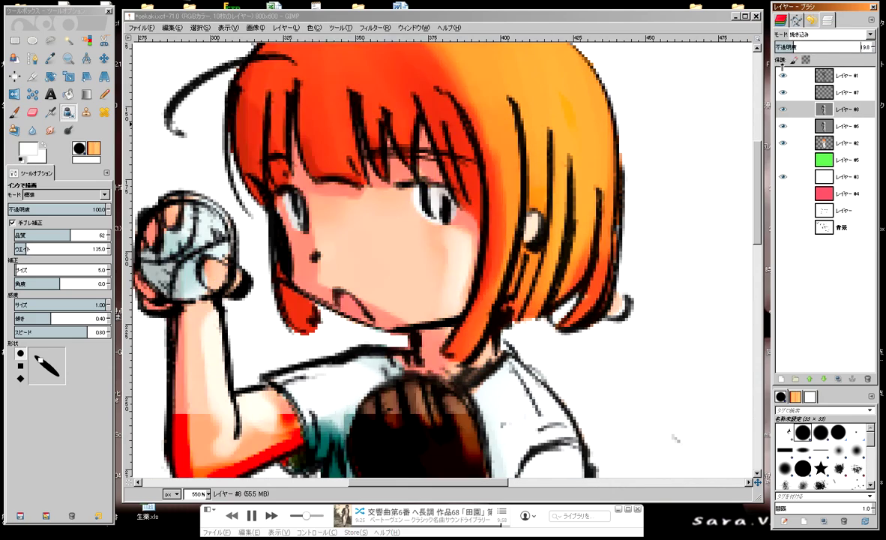
mouse_move(787, 46)
mouse_down()
mouse_move(778, 46)
mouse_move(836, 46)
mouse_move(779, 46)
mouse_up()
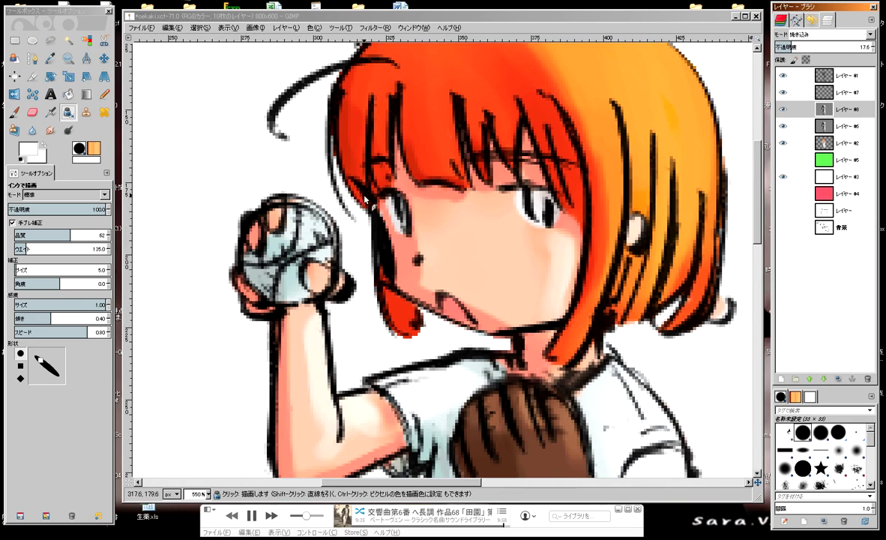
Step: On layer #2, sample the arm's skin tone and dab it over the pale knuckle spot
click(846, 143)
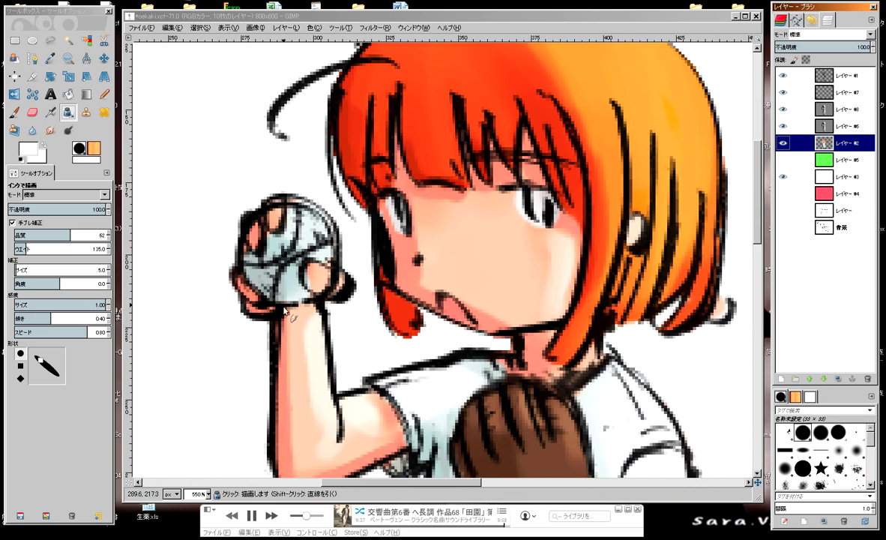
ctrl+click(309, 334)
click(315, 276)
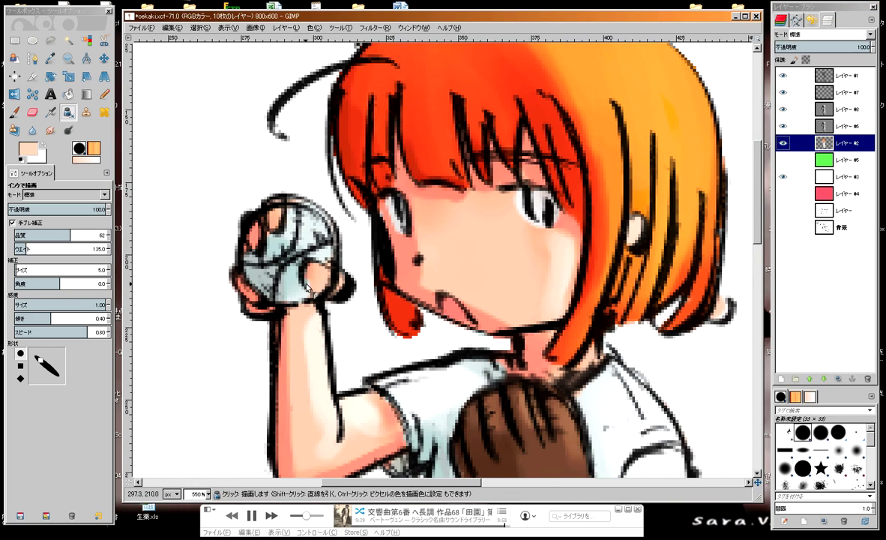
Step: Raise burn layer #8's opacity to about 36
click(841, 111)
drag(796, 46, 801, 46)
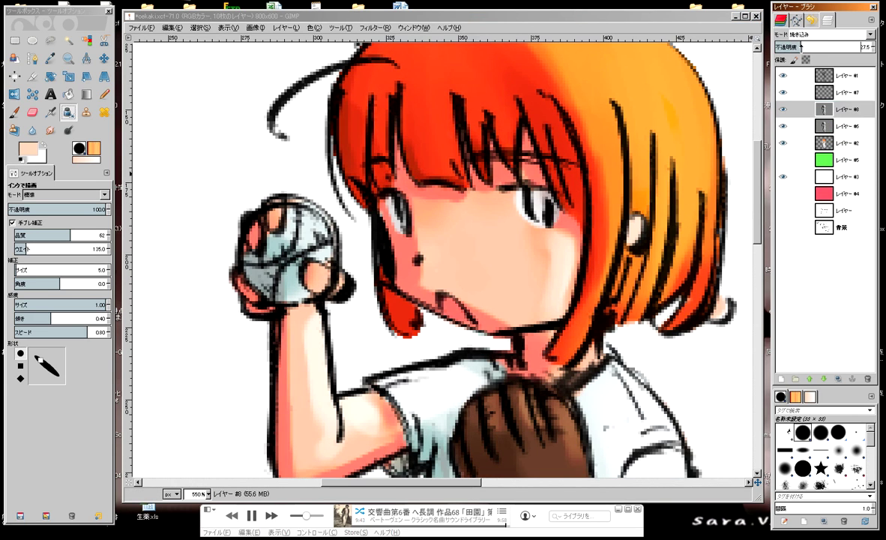
scroll(442, 248, up, 1)
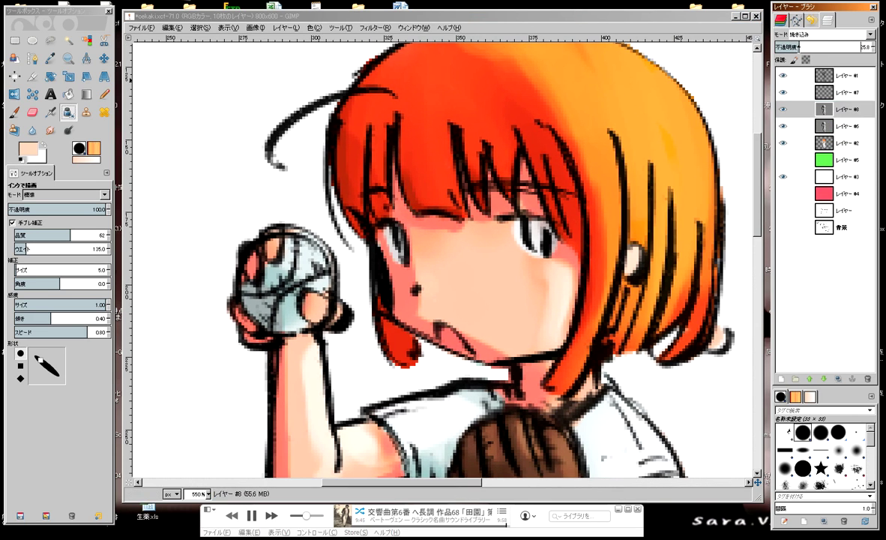
drag(807, 47, 810, 46)
Step: Pick a dark grey and ink several strand lines down the orange hair
drag(678, 103, 424, 186)
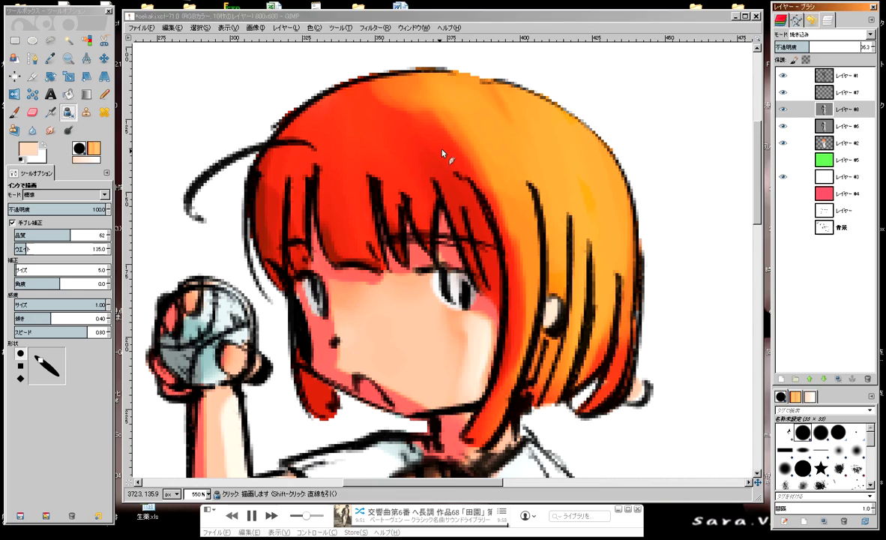
ctrl+click(423, 155)
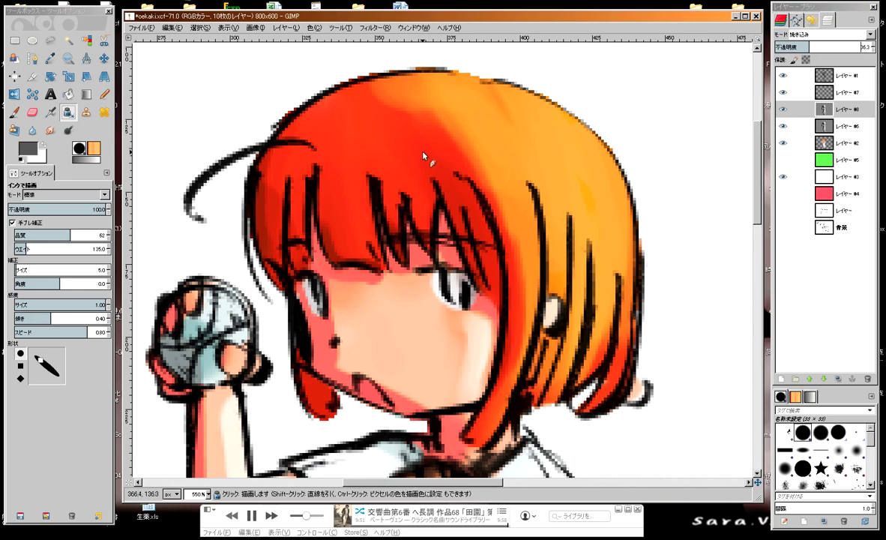
mouse_move(490, 177)
mouse_down()
mouse_move(515, 223)
mouse_move(518, 326)
mouse_up()
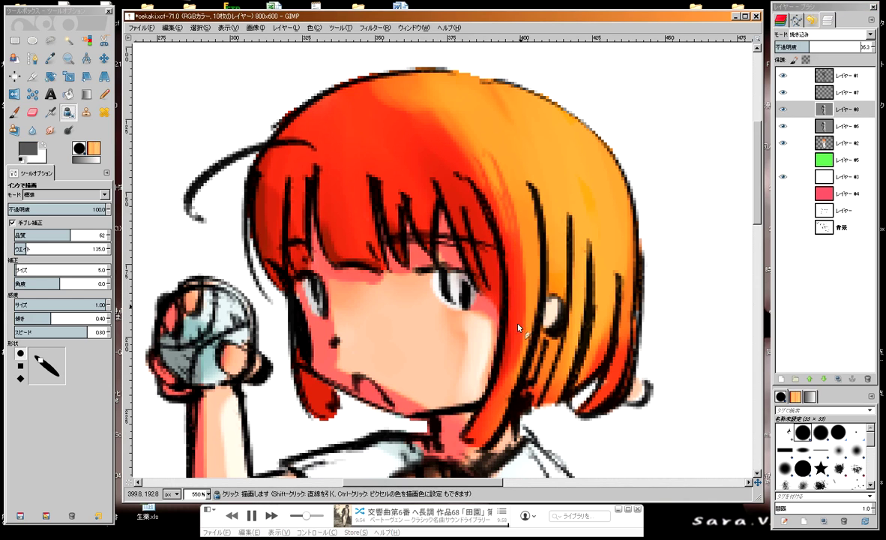
scroll(510, 360, down, 2)
scroll(551, 390, right, 1)
drag(497, 141, 505, 234)
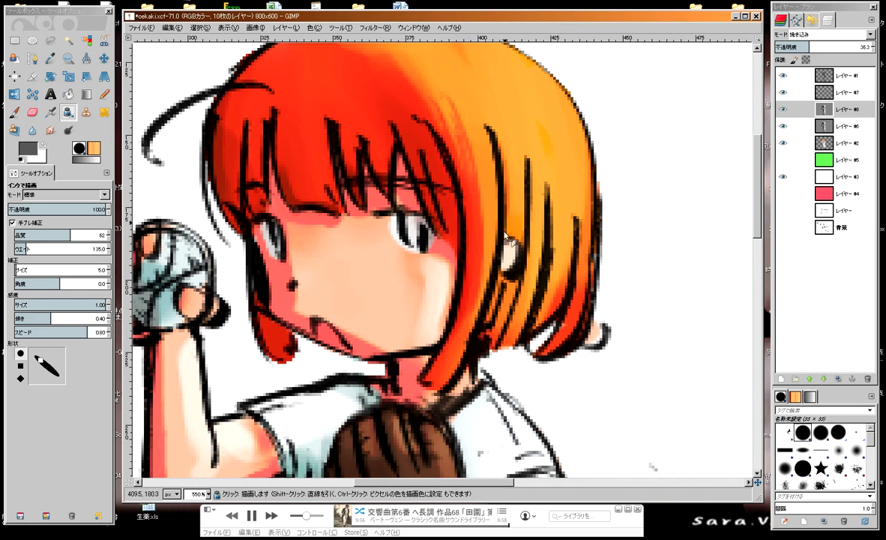
drag(525, 161, 538, 322)
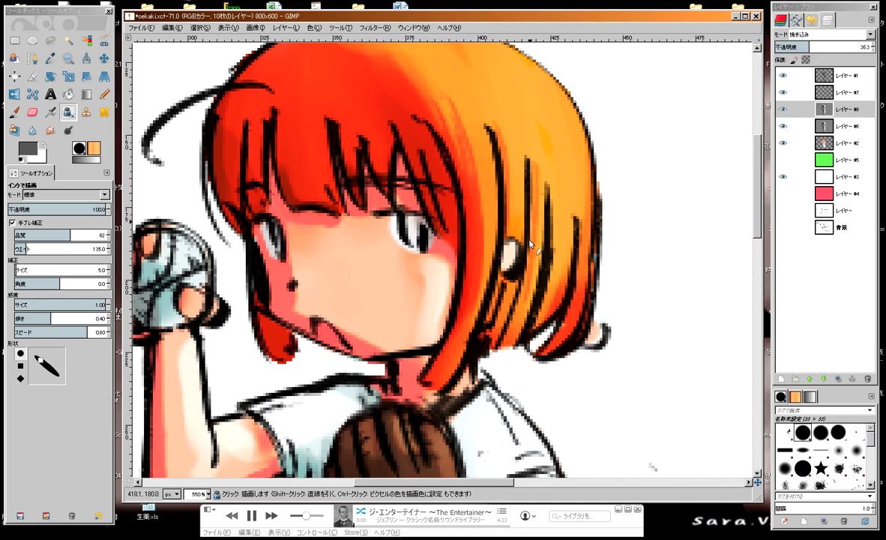
drag(506, 197, 516, 244)
drag(470, 158, 478, 246)
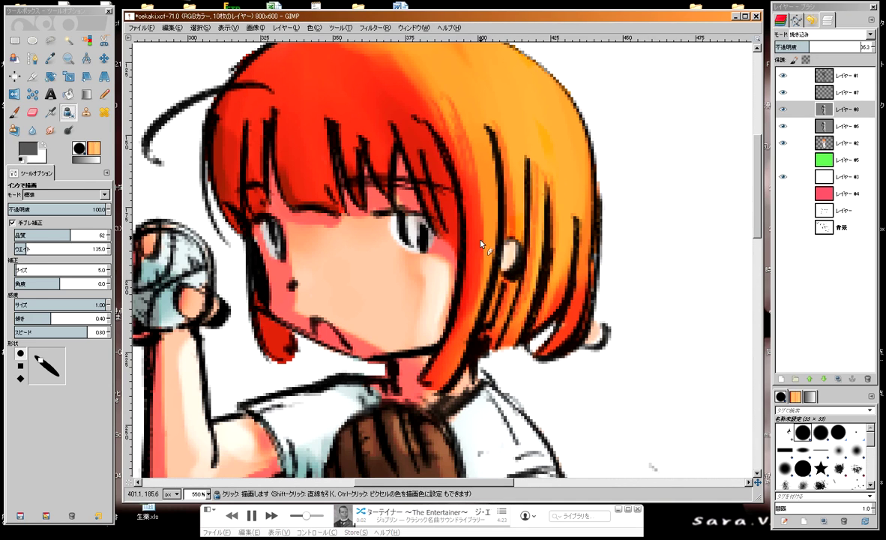
Step: Add more thin strand strokes across the hair's left and right sides
scroll(443, 221, left, 1)
scroll(507, 191, up, 2)
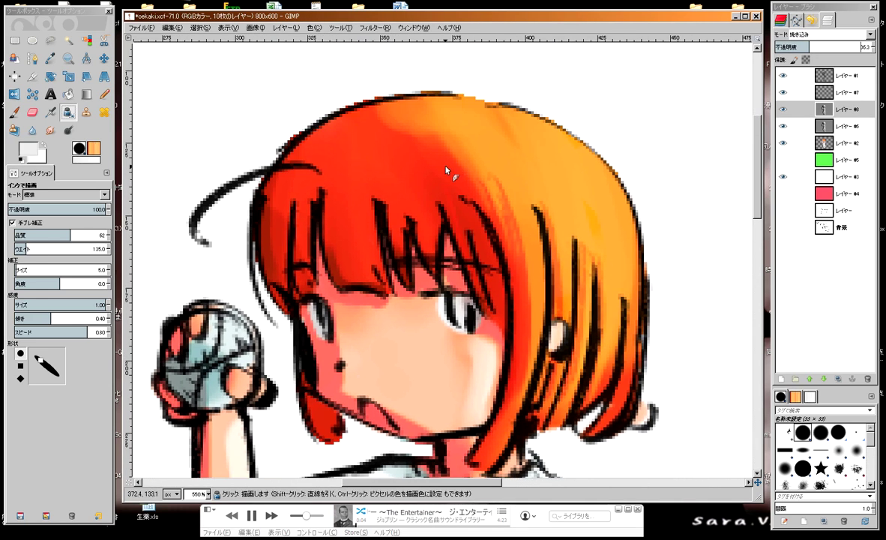
drag(388, 196, 397, 259)
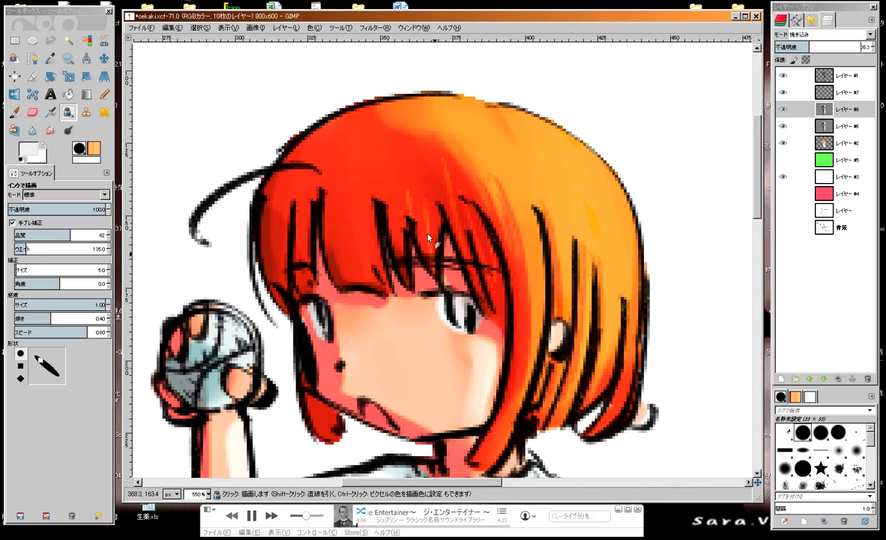
drag(331, 175, 327, 276)
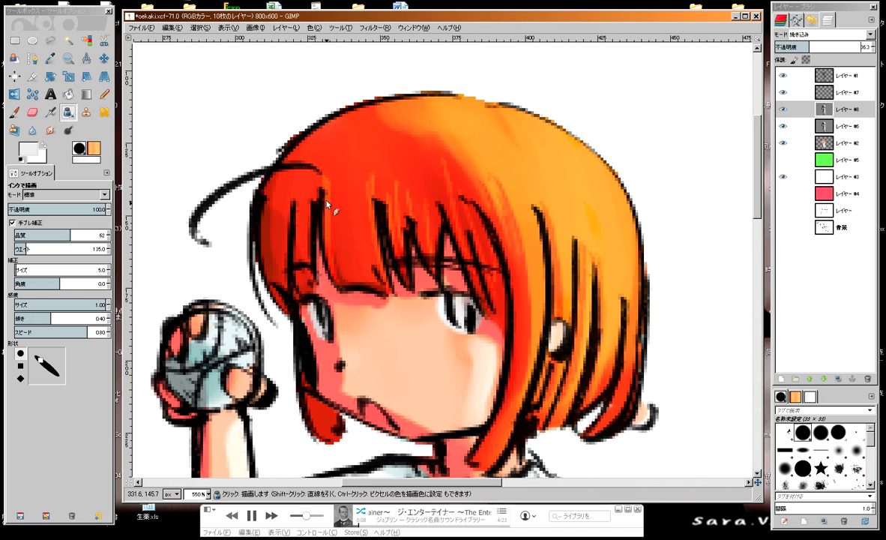
scroll(304, 232, down, 3)
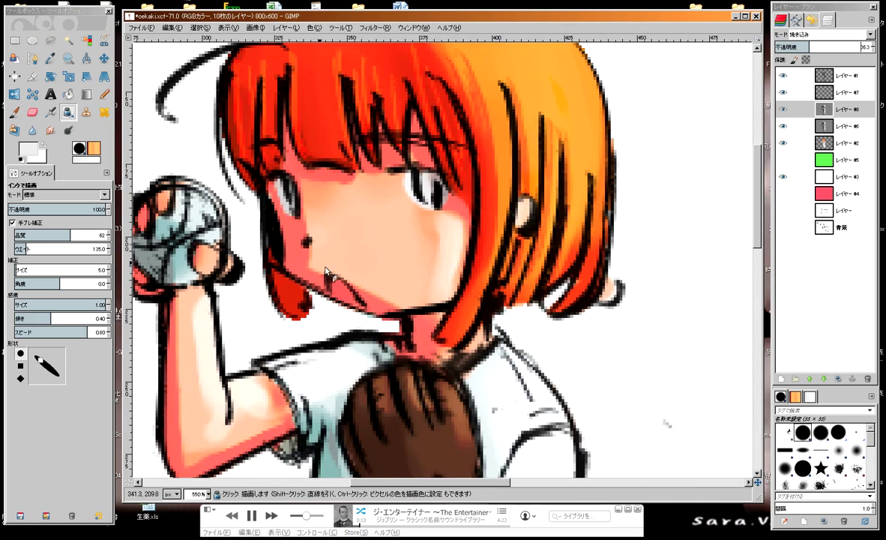
scroll(359, 195, right, 2)
scroll(401, 169, down, 3)
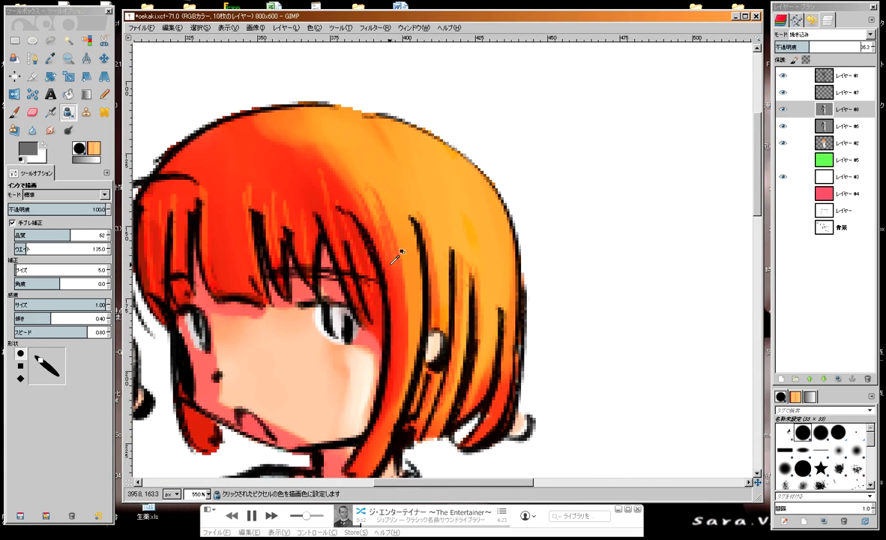
scroll(432, 154, up, 3)
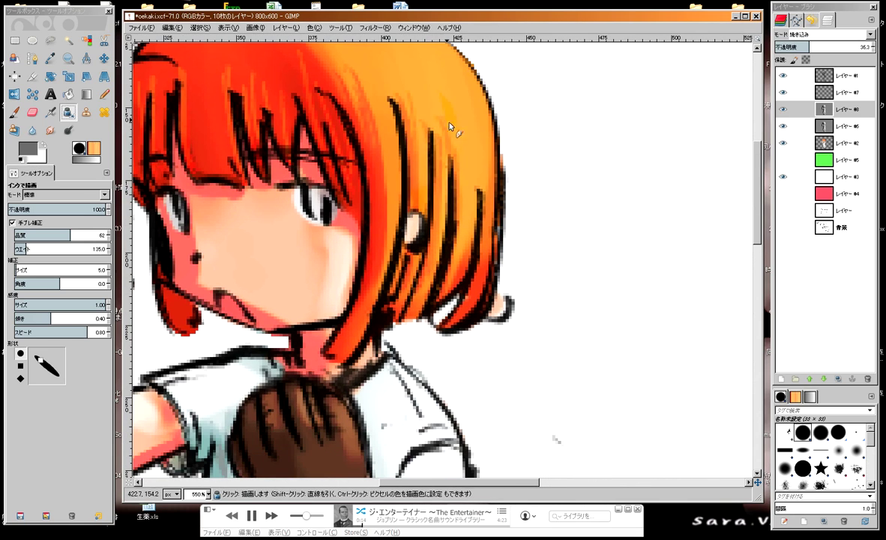
drag(424, 98, 418, 195)
drag(450, 148, 441, 242)
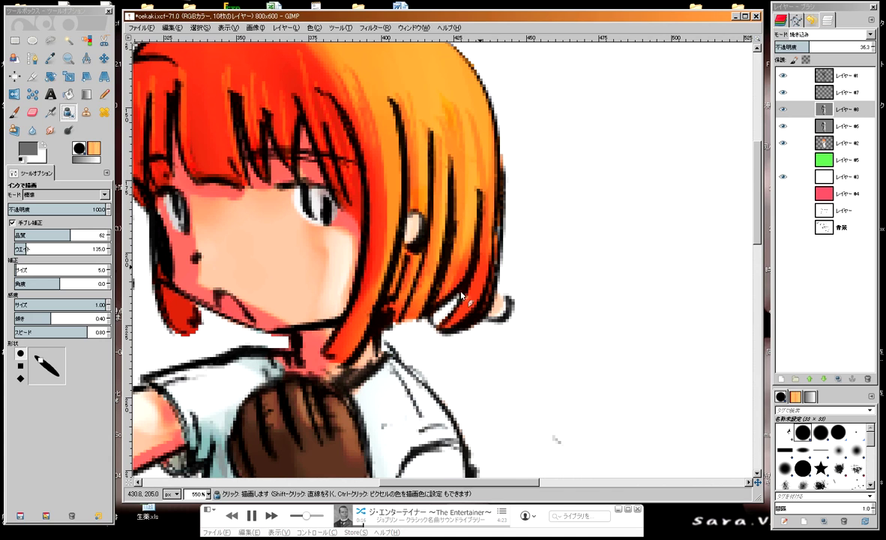
Step: Zoom out to 150% to view the whole pitcher figure
scroll(462, 295, down, 3)
scroll(405, 195, down, 5)
scroll(367, 195, down, 1)
scroll(365, 159, up, 3)
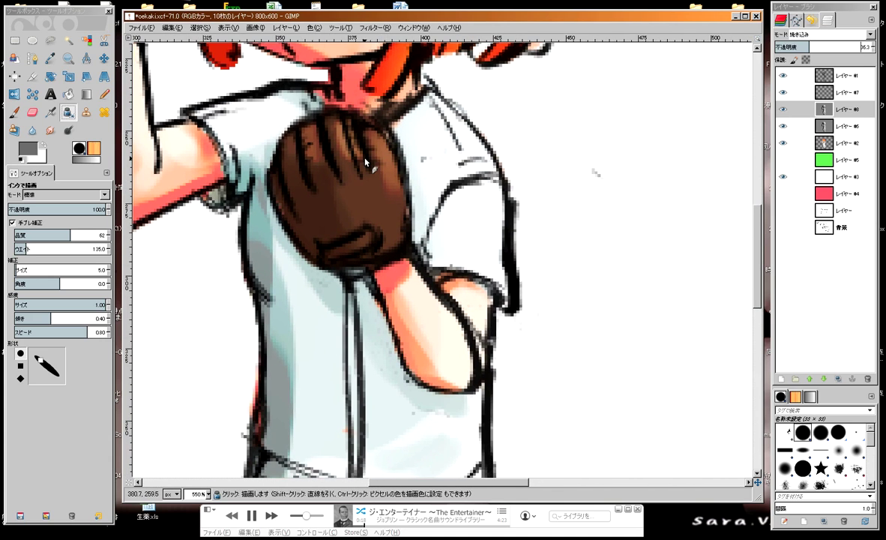
scroll(365, 160, down, 3)
scroll(366, 159, down, 2)
scroll(365, 160, up, 1)
scroll(411, 215, up, 1)
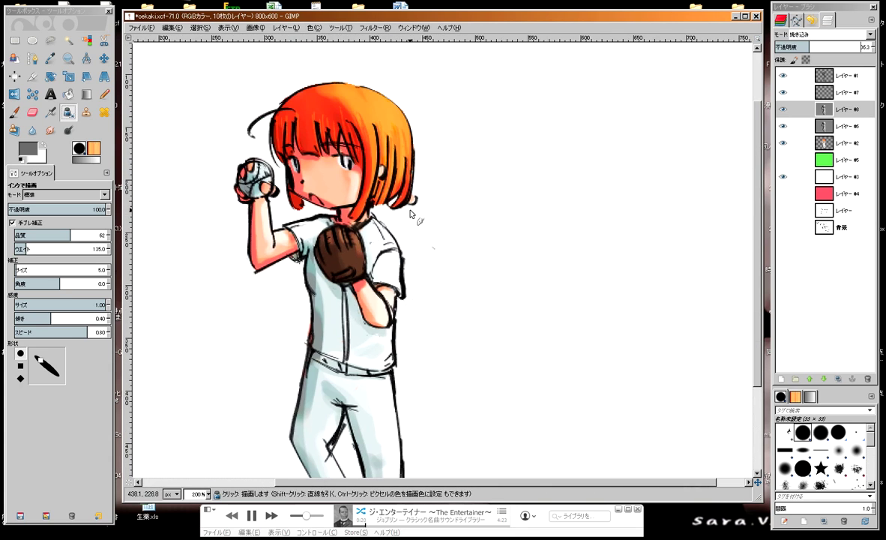
scroll(411, 214, up, 2)
scroll(347, 129, down, 1)
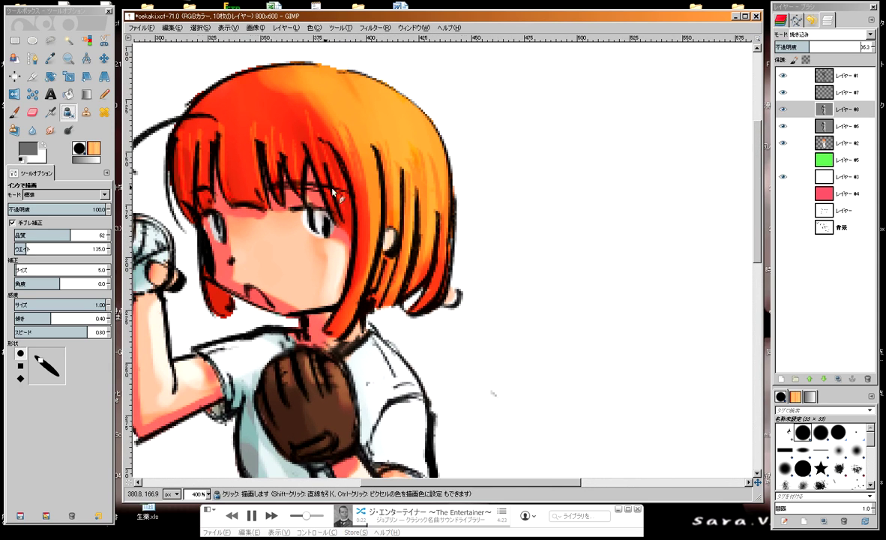
scroll(375, 165, up, 2)
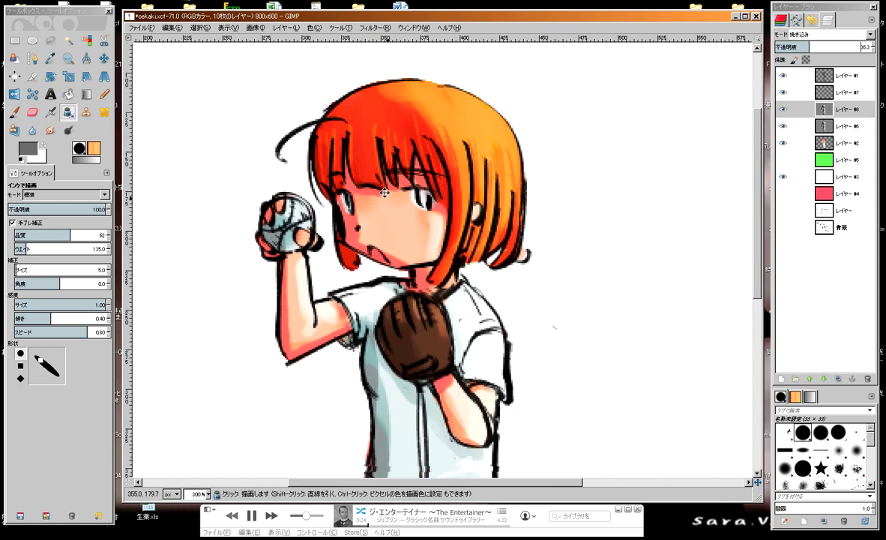
scroll(327, 139, down, 1)
scroll(315, 204, down, 1)
scroll(315, 204, down, 1)
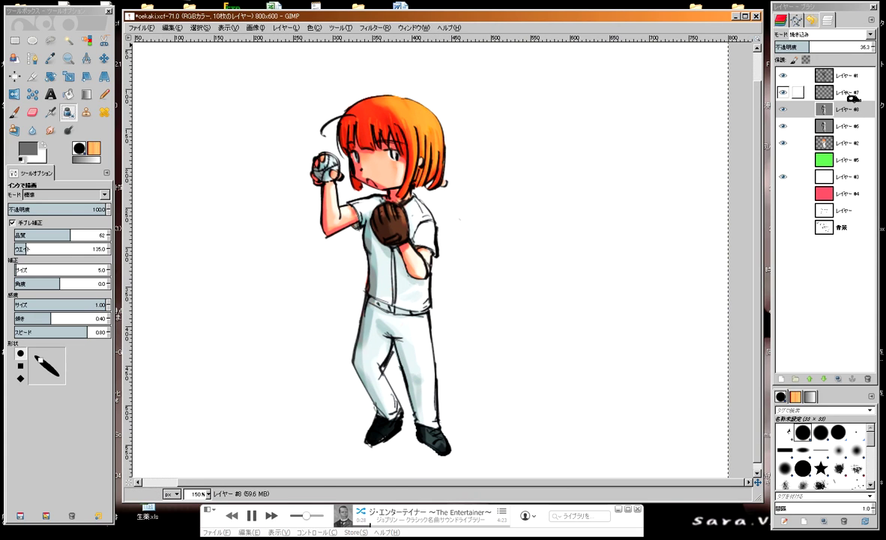
Step: Set layer #7's blend mode to Divide
click(833, 92)
click(833, 34)
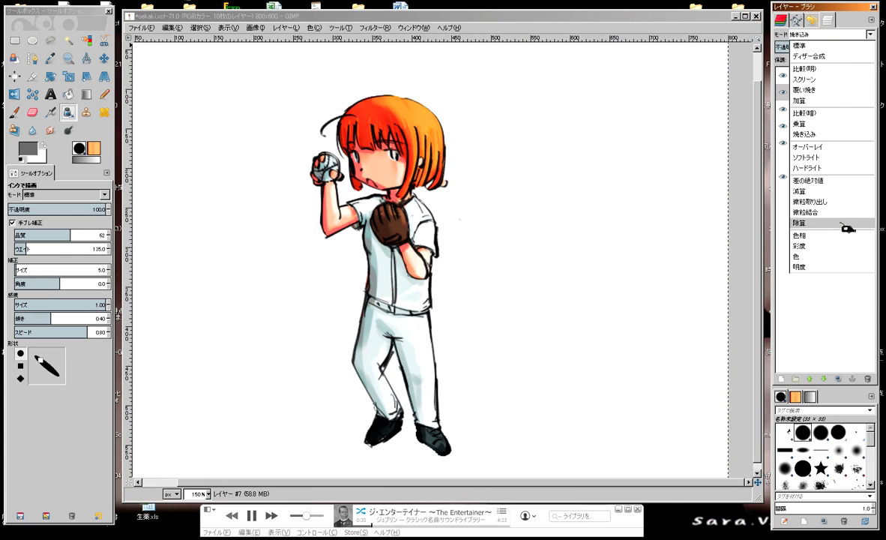
click(847, 224)
Step: Add a white layer, merge it down into layer #9, and set that to 除算 (Divide) mode
click(42, 147)
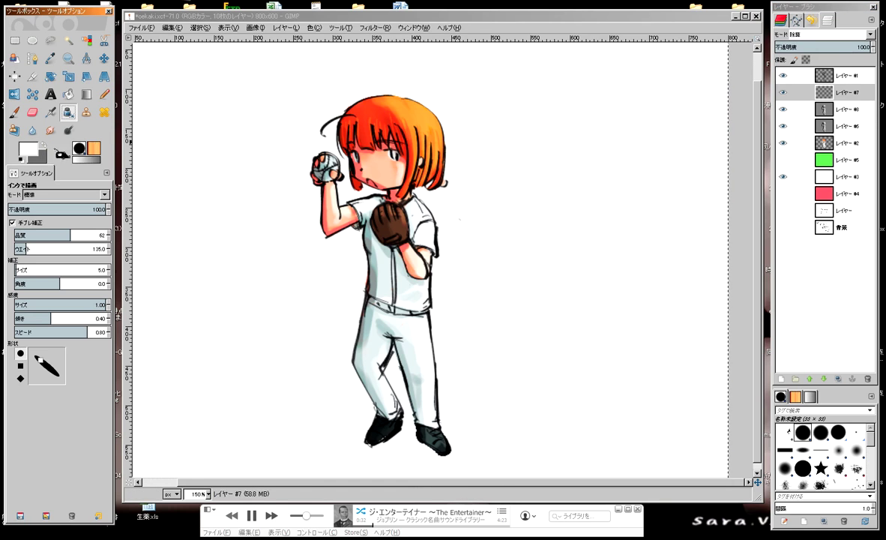
click(782, 379)
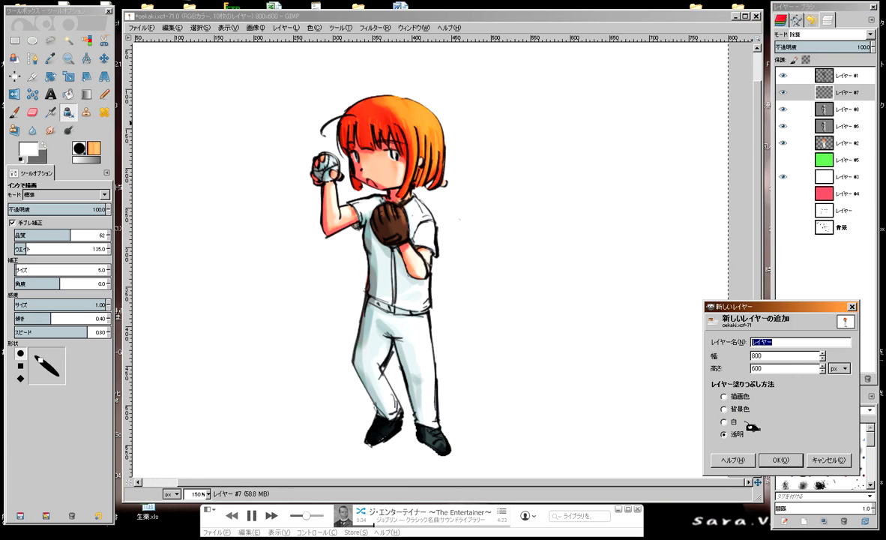
click(780, 458)
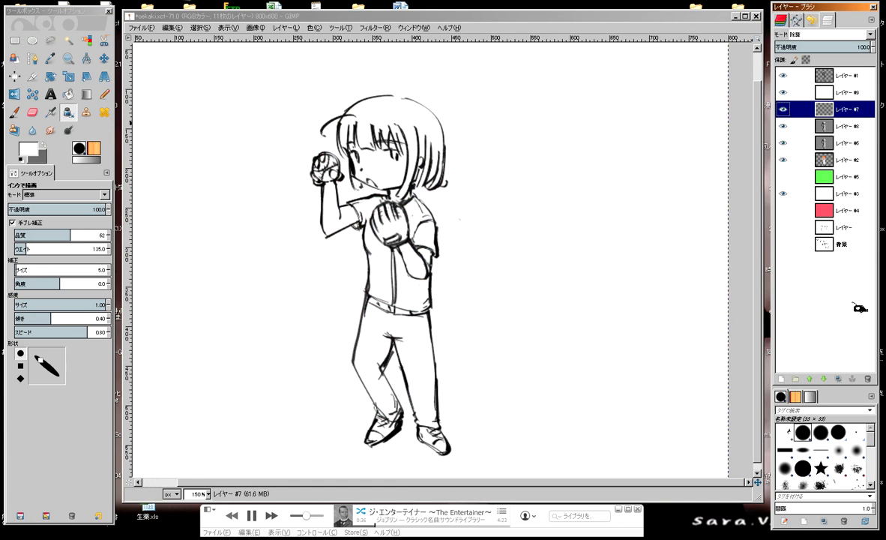
click(867, 379)
click(840, 92)
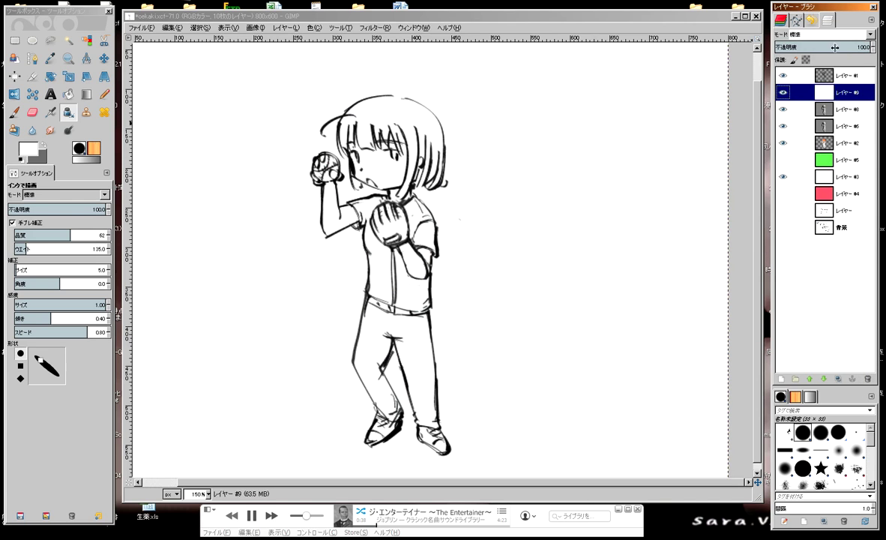
click(825, 34)
click(802, 222)
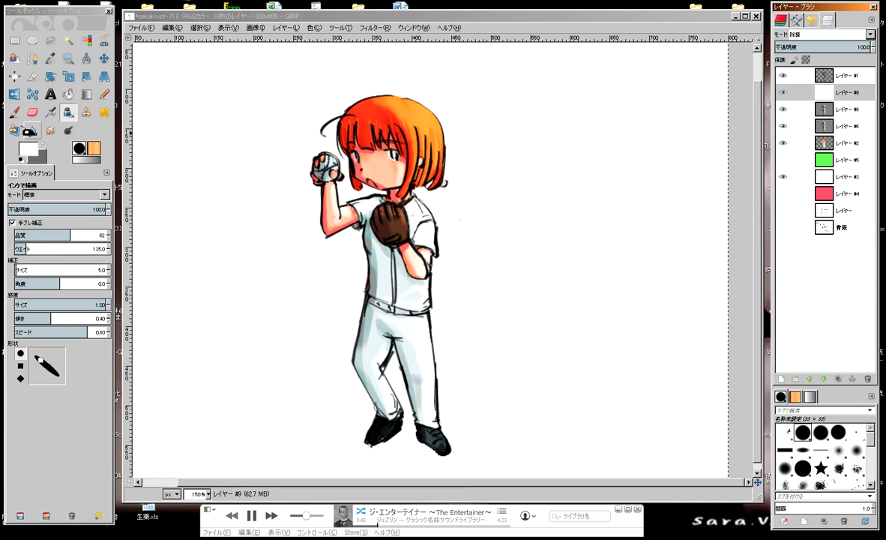
click(14, 112)
Step: Choose the Bristles 03 brush, reset default colours, and zoom in to 300%
click(16, 225)
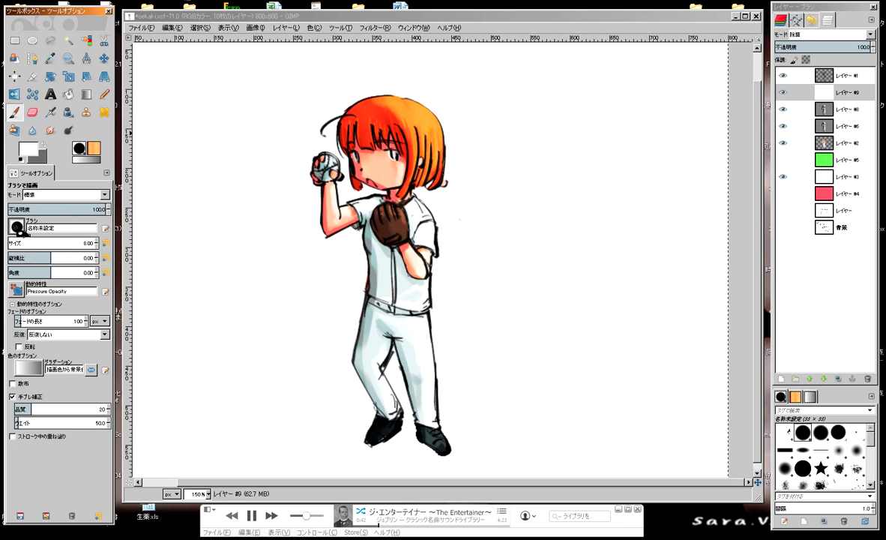
click(57, 268)
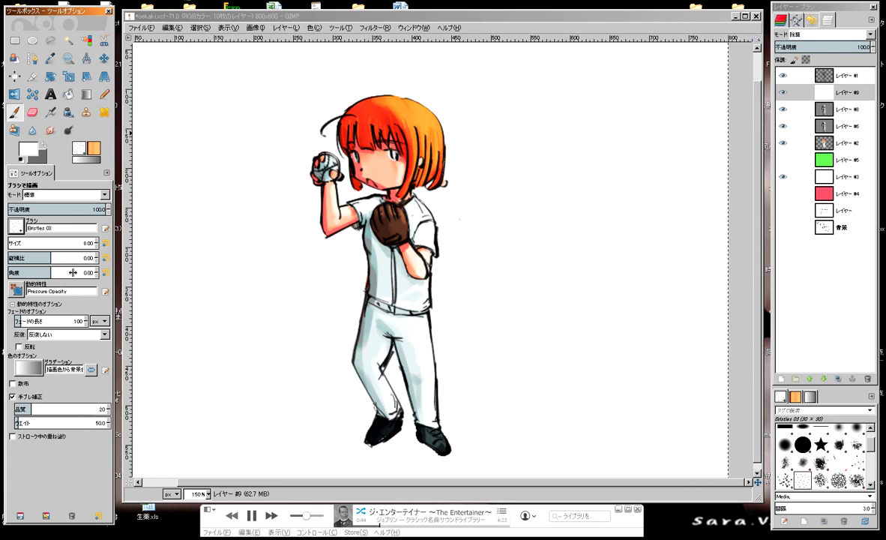
click(23, 159)
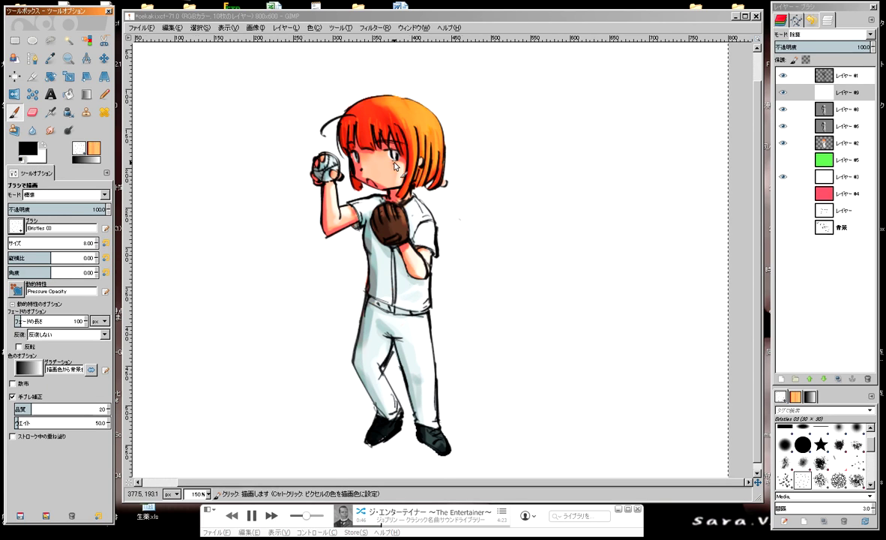
scroll(388, 278, up, 1)
scroll(388, 278, up, 1)
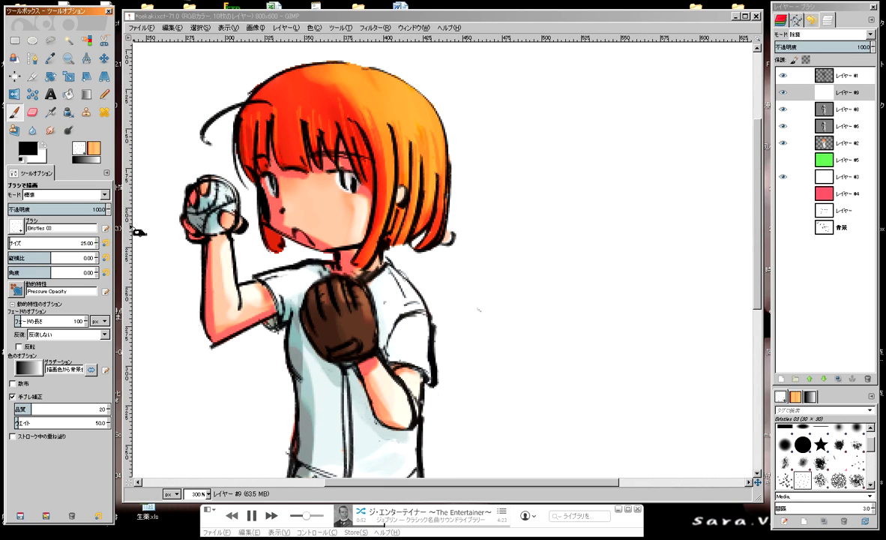
Step: Paint bristle highlight streaks across the top of the hair, undoing a stray stroke near the ear
drag(411, 154, 422, 193)
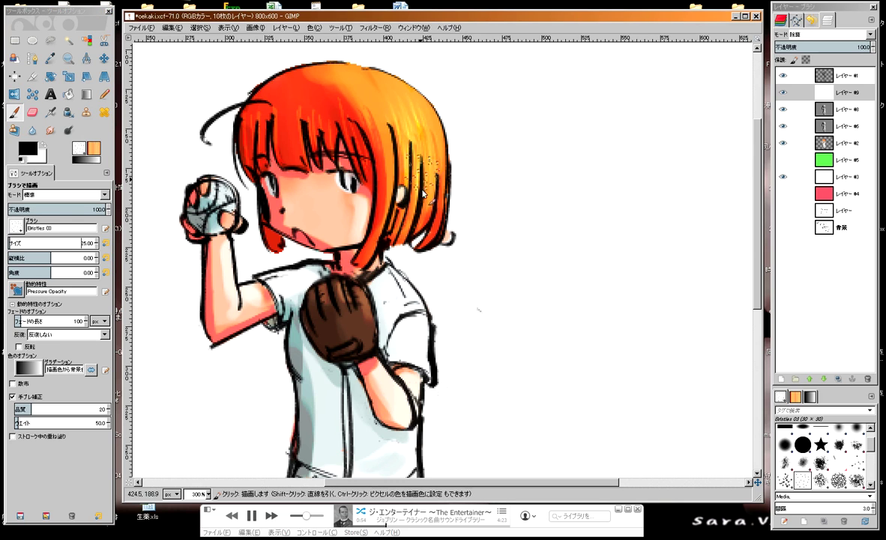
key(ctrl+z)
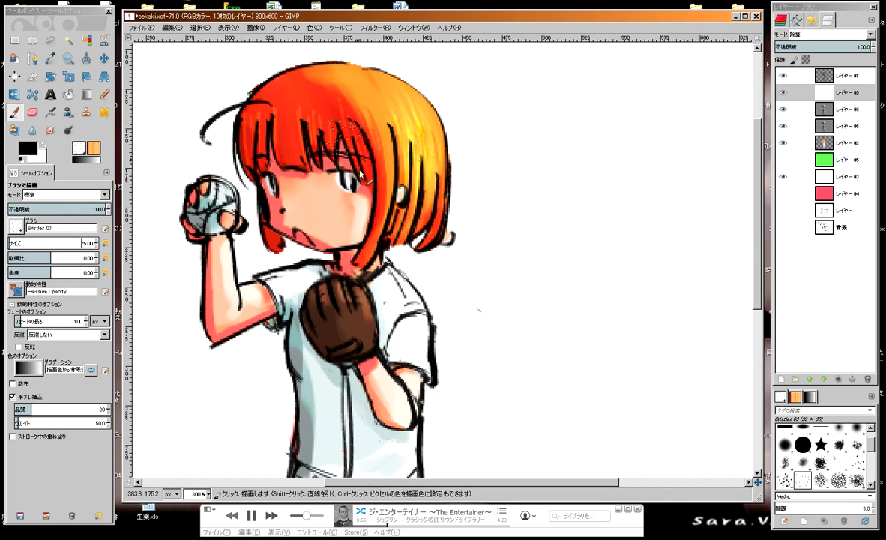
drag(281, 111, 286, 135)
drag(296, 93, 319, 142)
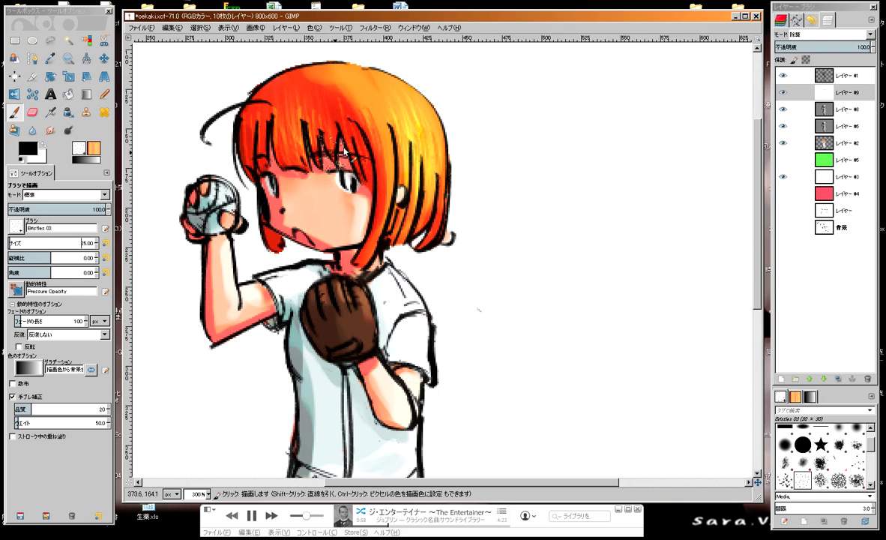
mouse_move(329, 96)
mouse_down()
mouse_move(341, 143)
mouse_move(384, 125)
mouse_up()
mouse_move(375, 90)
mouse_down()
mouse_move(389, 167)
mouse_move(401, 161)
mouse_move(397, 172)
mouse_move(390, 140)
mouse_move(353, 161)
mouse_move(367, 179)
mouse_up()
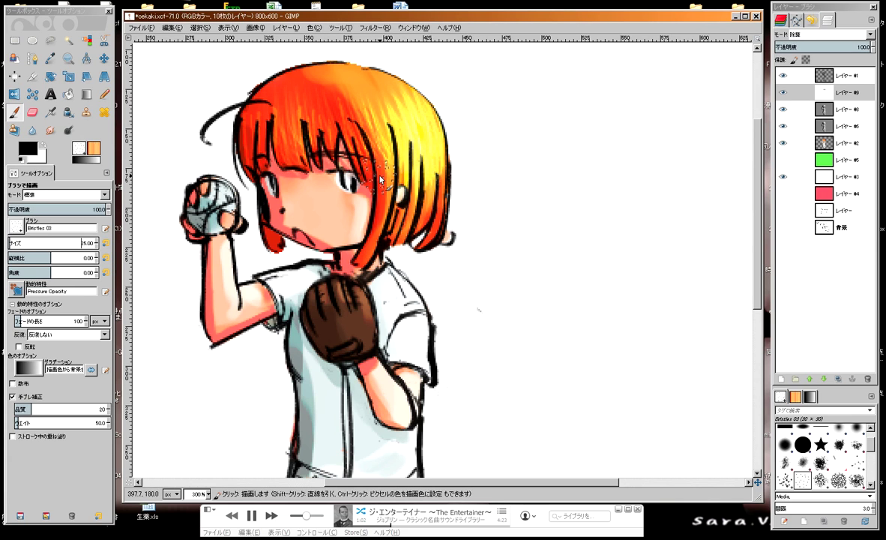
Step: Sample the hair colour and repaint the speckled right side of the hair in darker orange
key(ctrl)
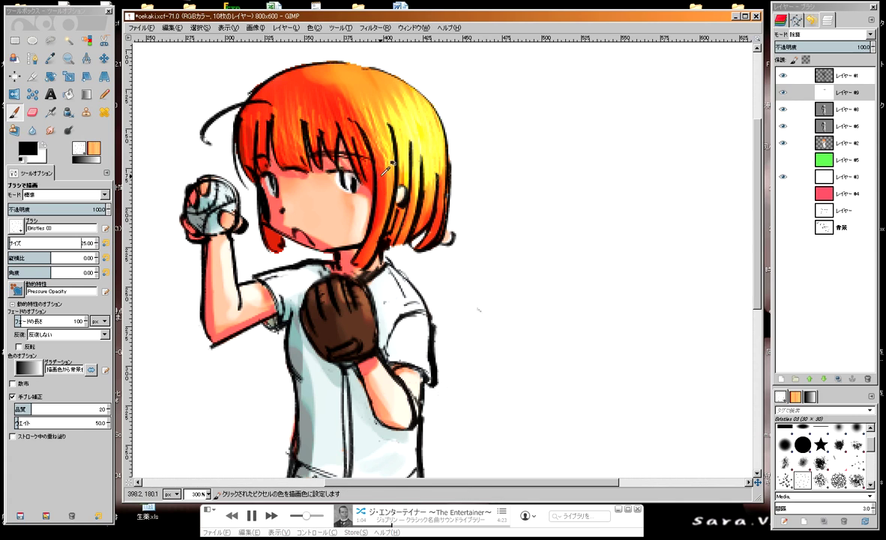
mouse_move(367, 90)
mouse_down()
mouse_move(378, 172)
mouse_move(433, 145)
mouse_up()
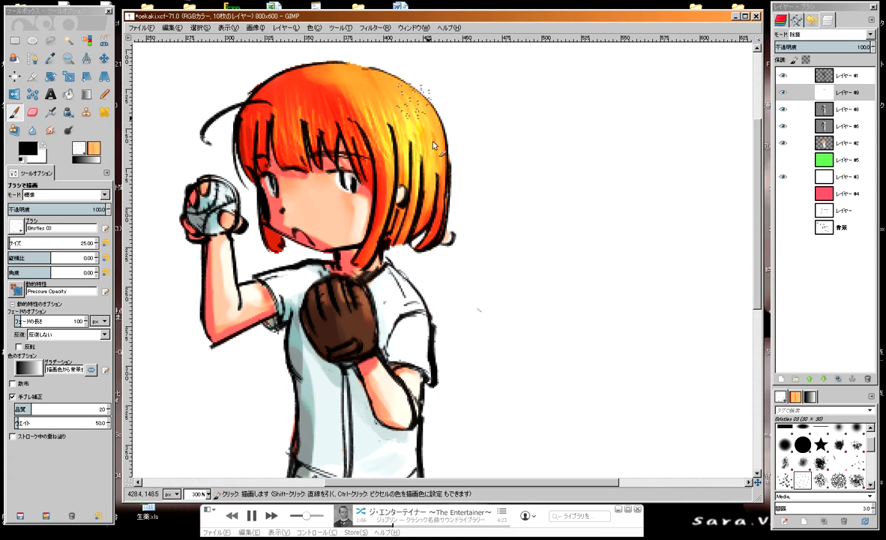
mouse_move(405, 97)
mouse_down()
mouse_move(386, 161)
mouse_move(390, 149)
mouse_up()
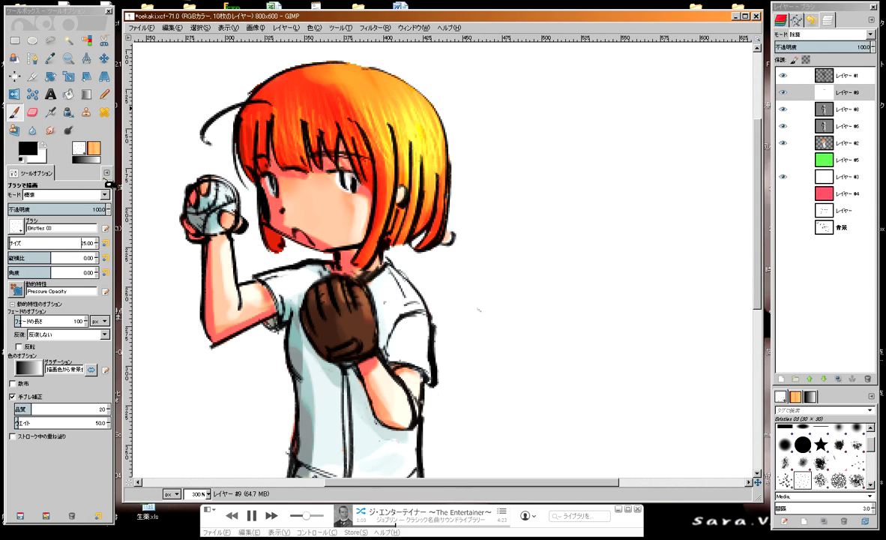
Step: Set layer #9's blend mode to Grain Extract
click(823, 35)
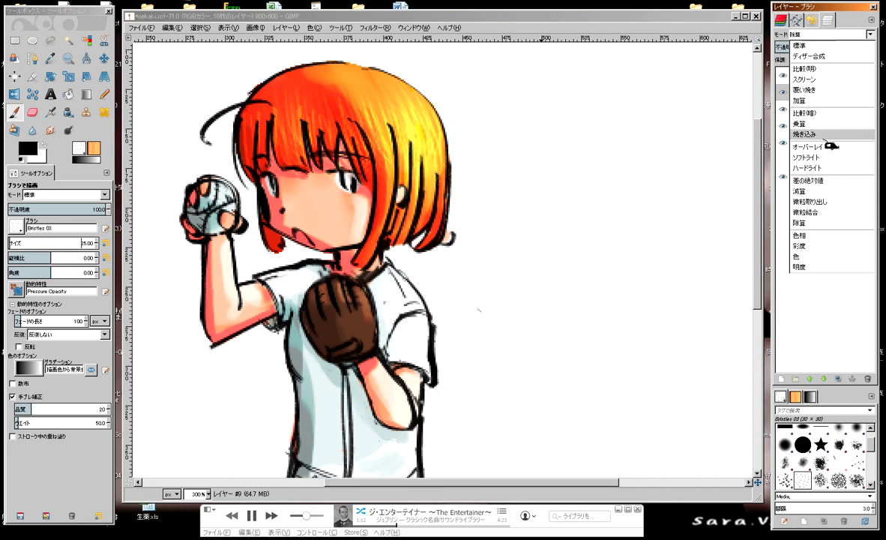
click(823, 202)
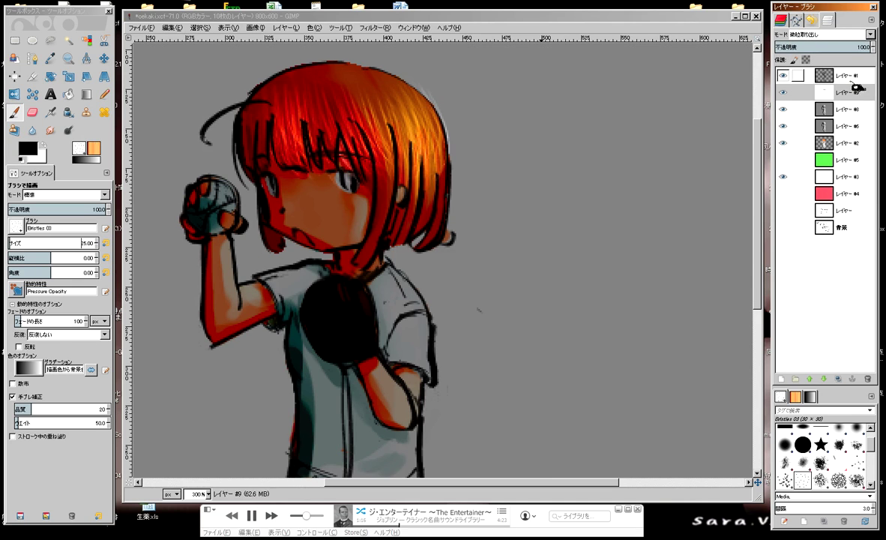
click(844, 92)
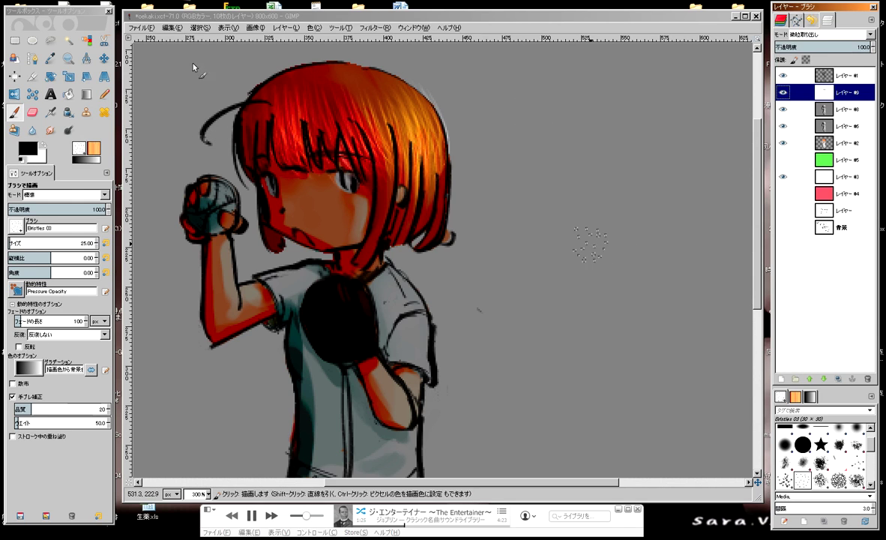
Step: Make layer #9's white transparent with Color to Alpha, then brighten the hair's right side
click(316, 29)
click(318, 32)
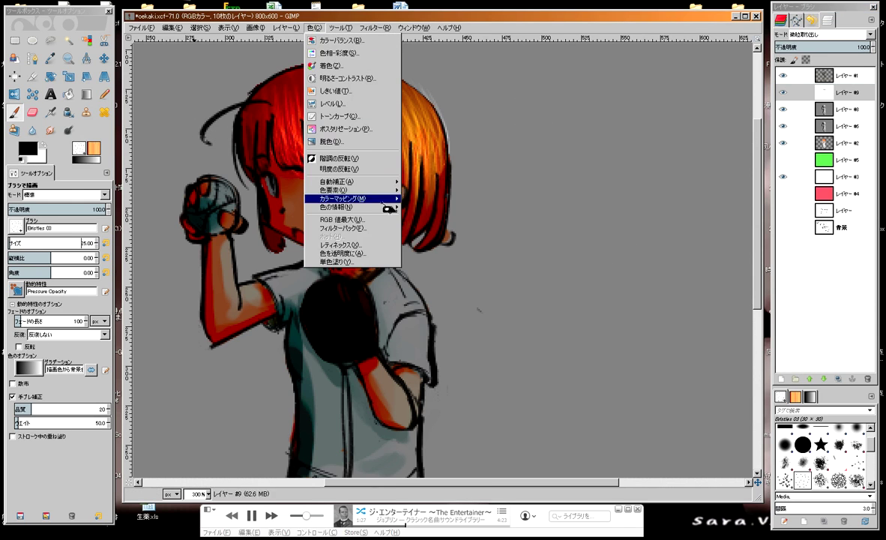
click(377, 254)
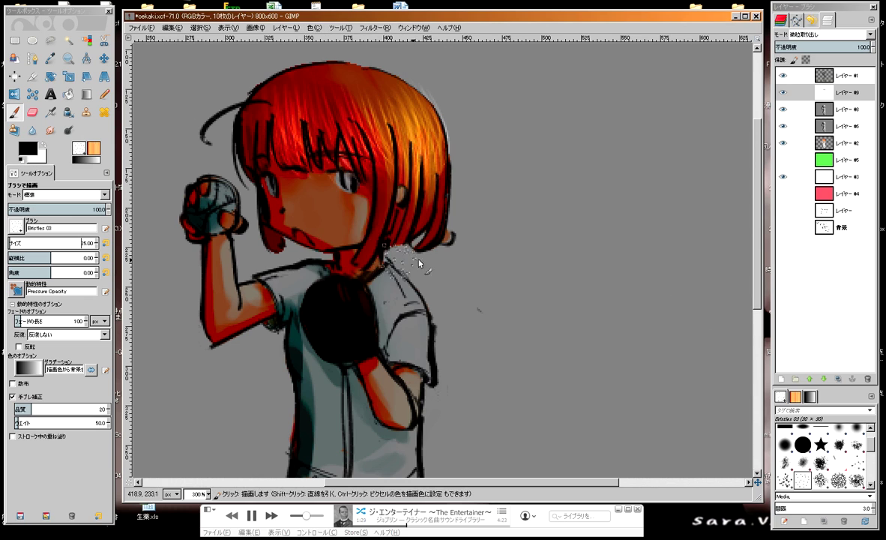
click(452, 371)
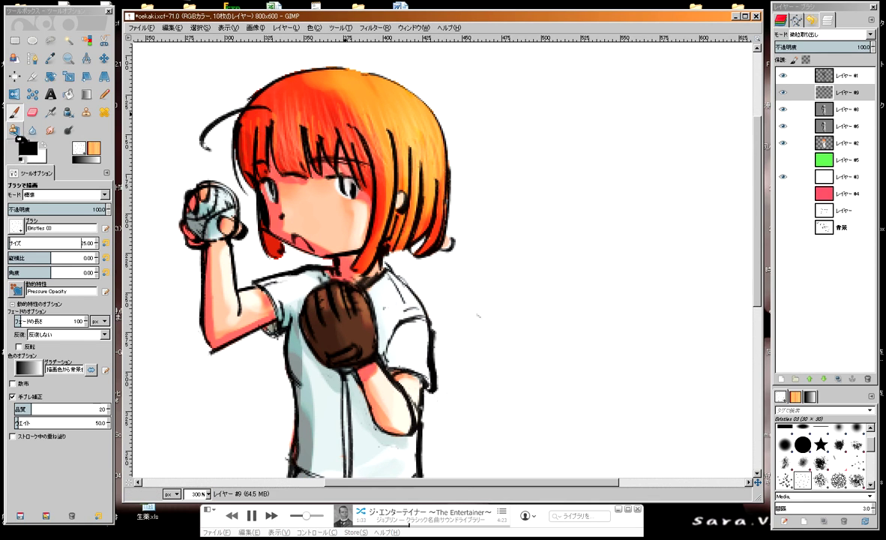
drag(374, 113, 397, 153)
mouse_move(367, 94)
mouse_down()
mouse_move(412, 149)
mouse_move(378, 120)
mouse_move(360, 142)
mouse_move(341, 127)
mouse_move(369, 140)
mouse_move(303, 105)
mouse_move(281, 135)
mouse_move(257, 110)
mouse_move(315, 105)
mouse_move(356, 154)
mouse_move(410, 146)
mouse_move(397, 142)
mouse_move(403, 163)
mouse_move(375, 173)
mouse_up()
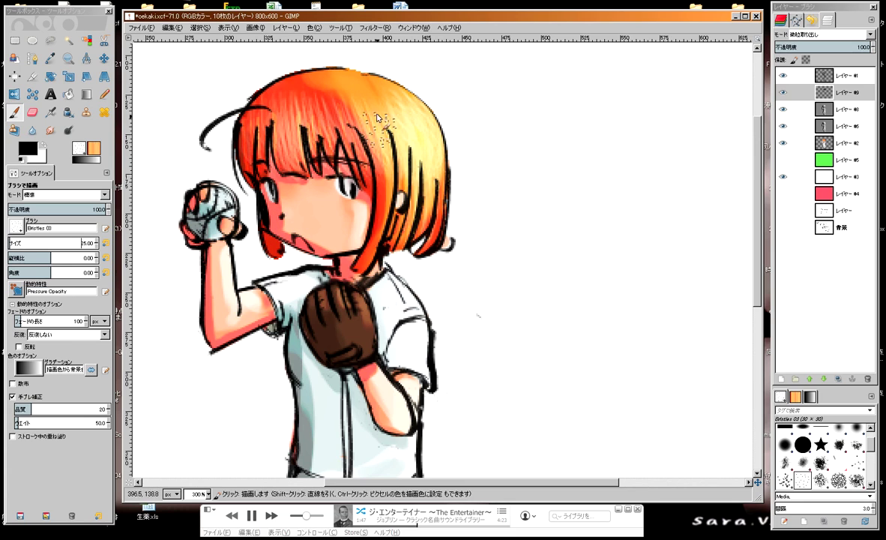
Step: Add a white-filled layer above layer #9 in 除算 (Divide) mode and make white the foreground colour
click(801, 92)
click(786, 380)
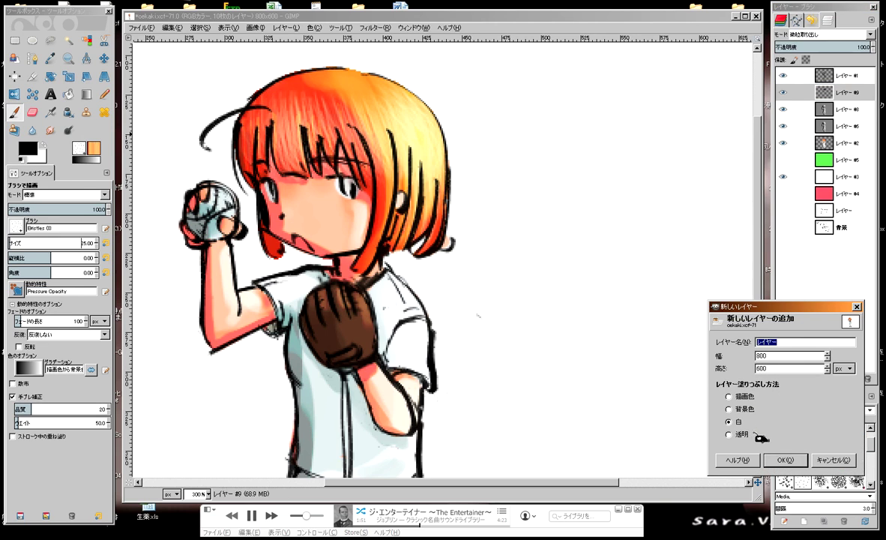
click(772, 458)
click(825, 35)
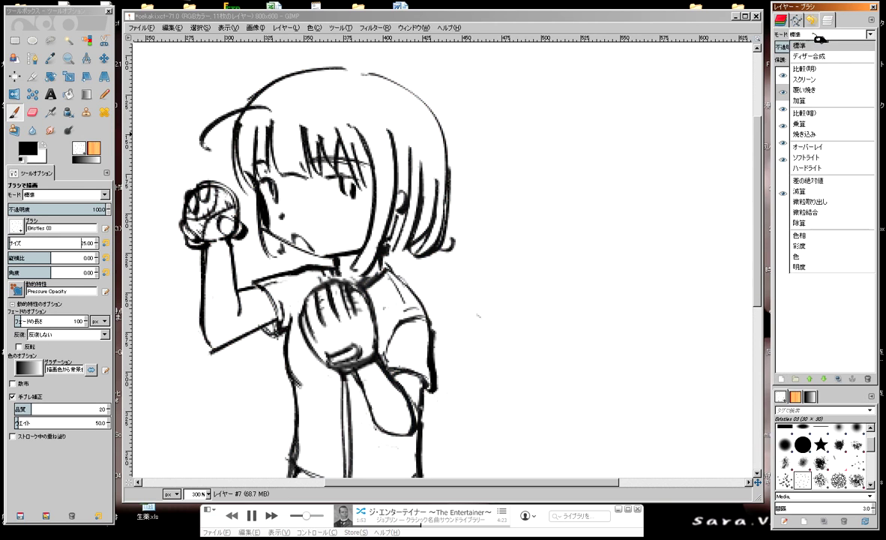
click(806, 223)
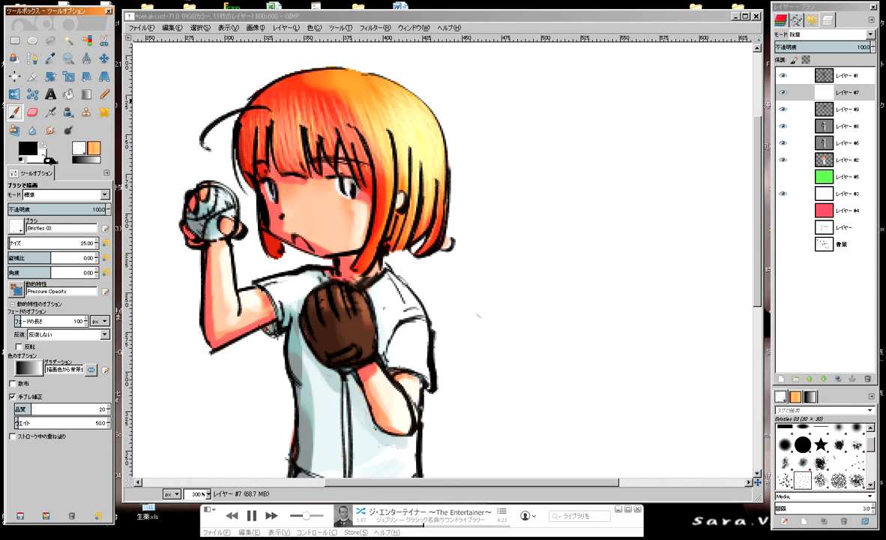
click(43, 143)
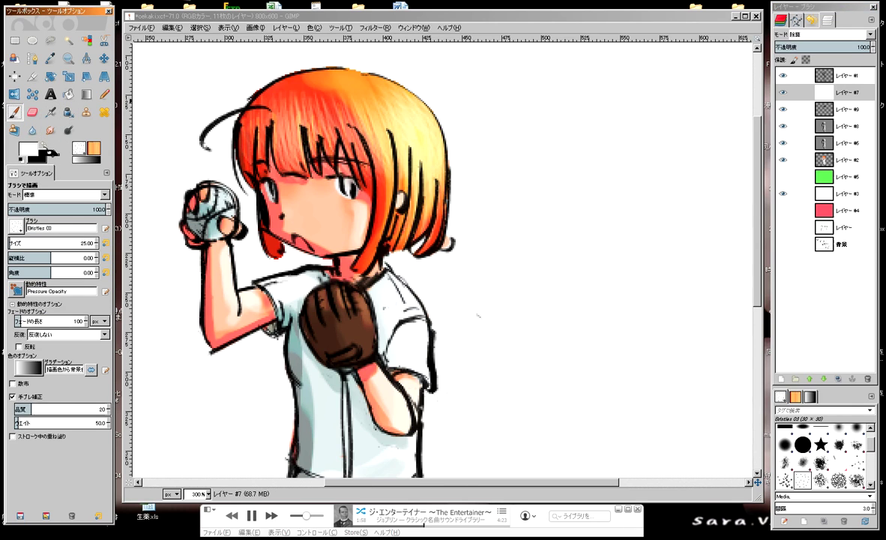
Step: Switch to the hard round brush, zoom in, and paint a white highlight on the upper-right hair
click(16, 227)
click(33, 239)
key(4)
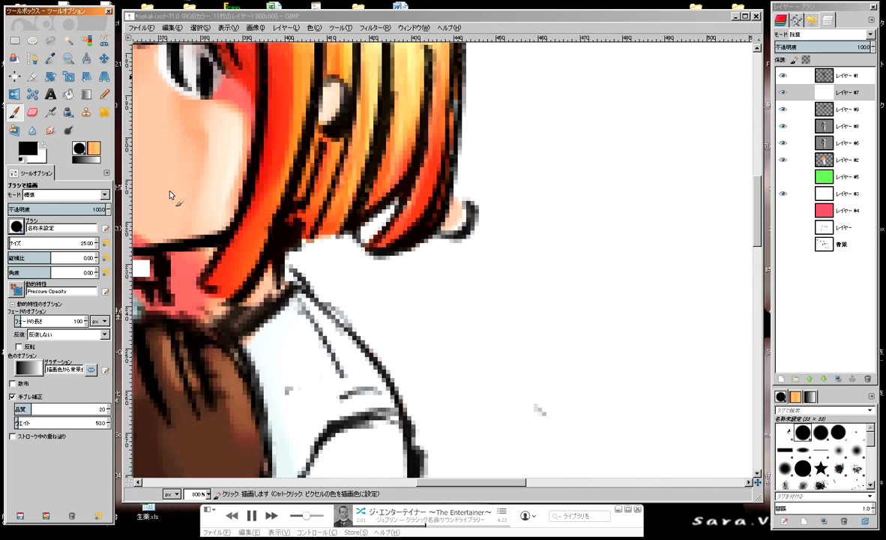
scroll(169, 196, up, 5)
scroll(388, 190, up, 3)
scroll(368, 116, down, 2)
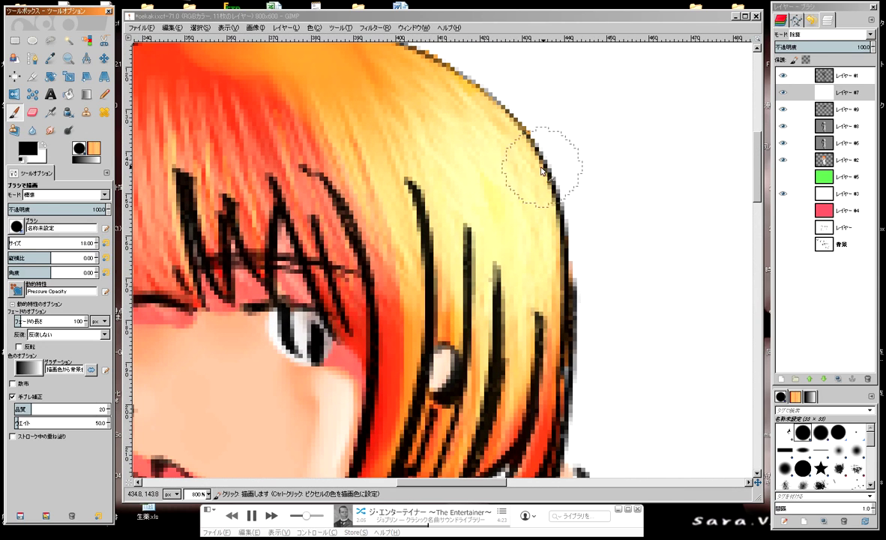
drag(533, 168, 504, 176)
Step: Use a slightly smaller brush to extend the highlight leftward across the hair top and left bangs
key(3)
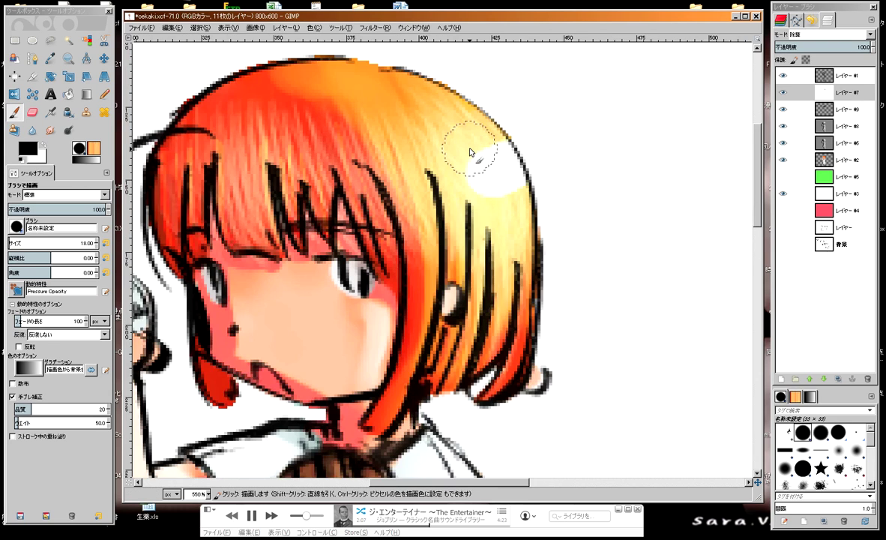
click(96, 245)
text(13)
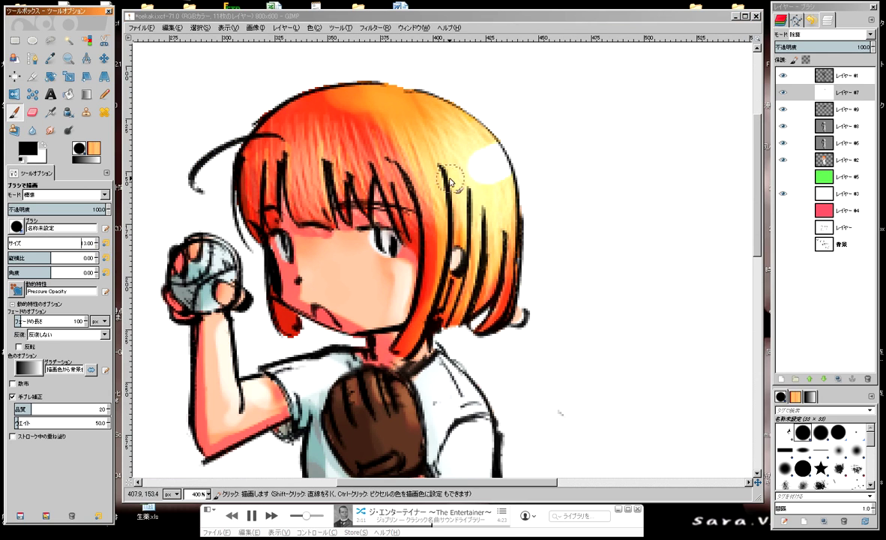
mouse_move(413, 154)
mouse_down()
mouse_move(480, 165)
mouse_move(386, 159)
mouse_up()
drag(445, 156, 353, 146)
drag(472, 139, 345, 146)
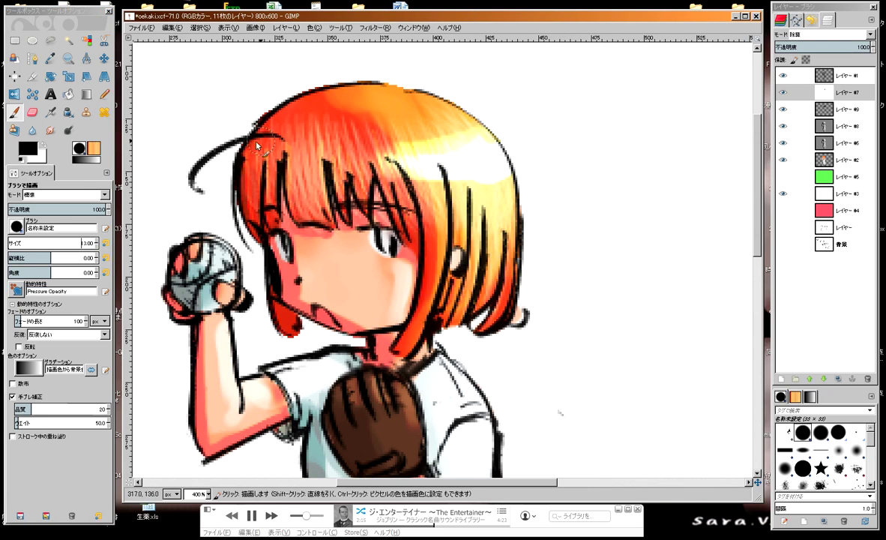
mouse_move(238, 156)
mouse_down()
mouse_move(224, 131)
mouse_move(255, 169)
mouse_up()
drag(440, 149, 326, 153)
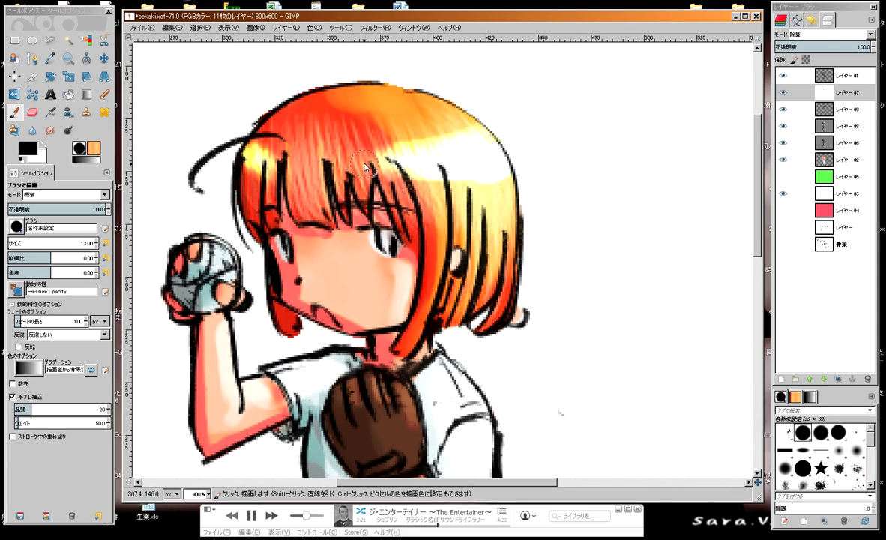
drag(397, 141, 329, 157)
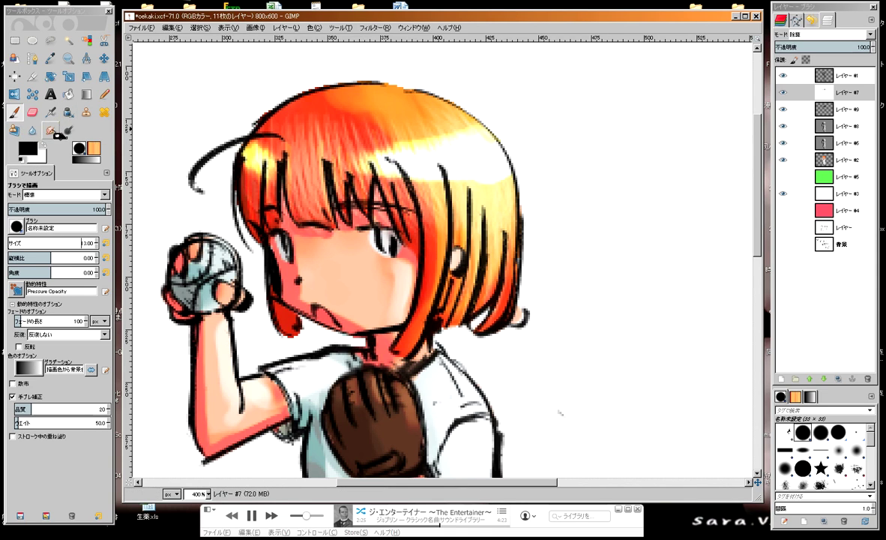
Step: Smudge the highlight across the top of the hair and into the right bangs
click(51, 131)
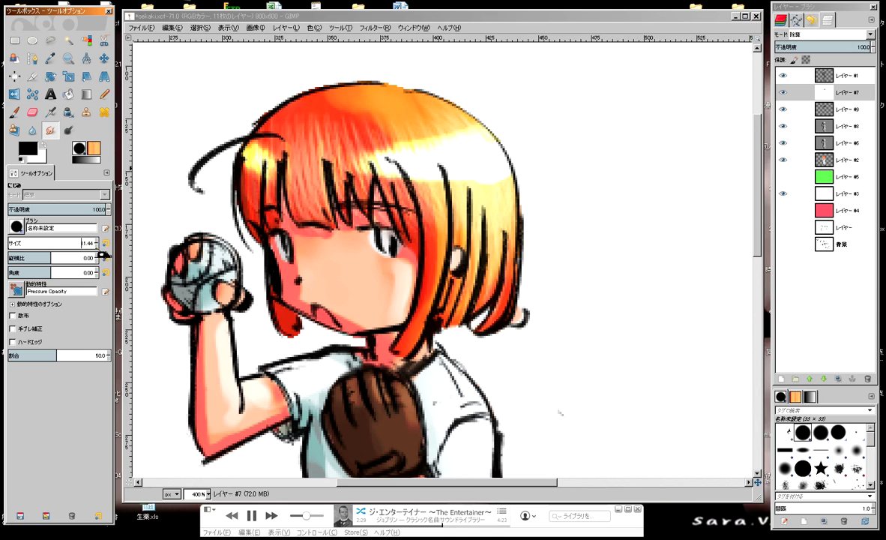
click(435, 143)
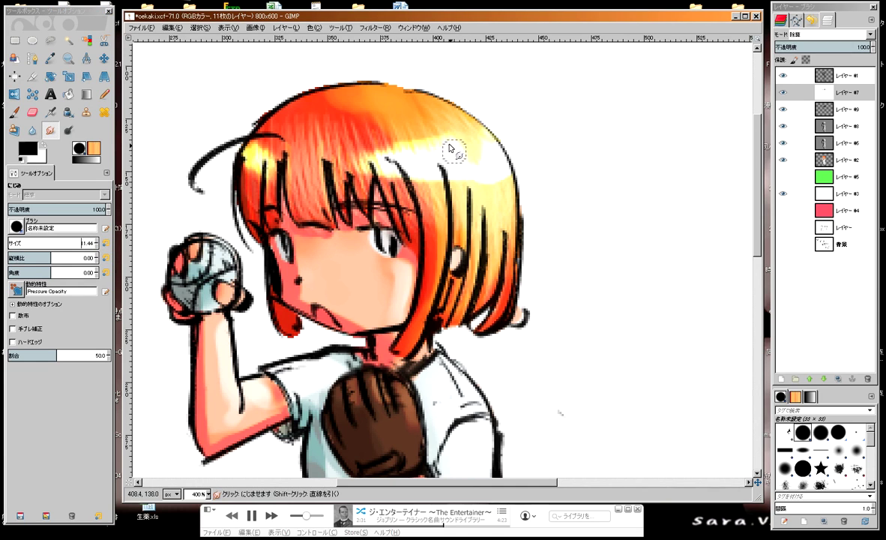
mouse_move(450, 148)
mouse_down()
mouse_move(420, 139)
mouse_move(319, 142)
mouse_up()
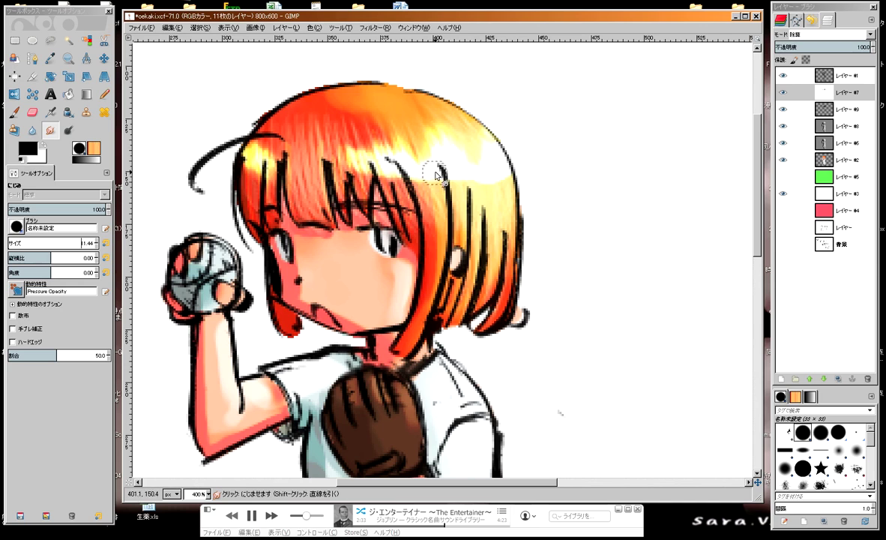
mouse_move(438, 177)
mouse_down()
mouse_move(393, 169)
mouse_move(412, 202)
mouse_move(423, 161)
mouse_move(464, 208)
mouse_move(456, 174)
mouse_move(465, 176)
mouse_move(371, 165)
mouse_move(351, 150)
mouse_move(322, 156)
mouse_up()
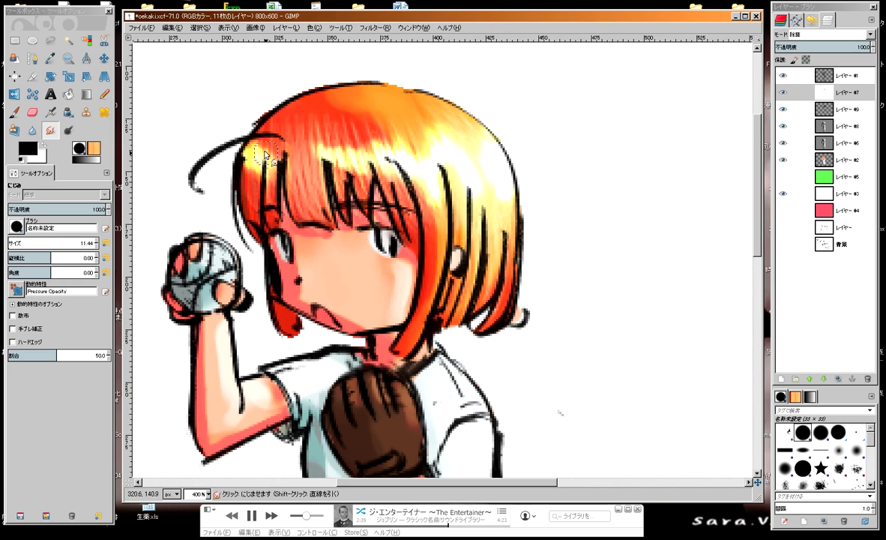
mouse_move(265, 156)
mouse_down()
mouse_move(241, 135)
mouse_move(255, 113)
mouse_move(260, 158)
mouse_move(233, 167)
mouse_move(333, 165)
mouse_move(376, 135)
mouse_move(411, 139)
mouse_move(475, 174)
mouse_move(452, 195)
mouse_up()
Step: Smear the bright yellow down the right side of the hair, blend the crown, and zoom out
mouse_move(471, 161)
mouse_down()
mouse_move(458, 187)
mouse_move(497, 272)
mouse_up()
mouse_move(495, 195)
mouse_down()
mouse_move(463, 217)
mouse_move(500, 240)
mouse_up()
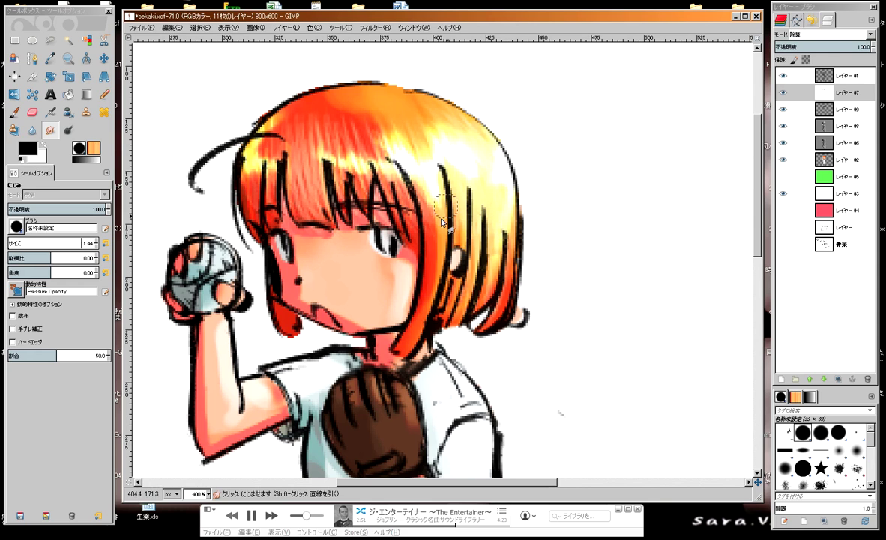
drag(360, 139, 389, 155)
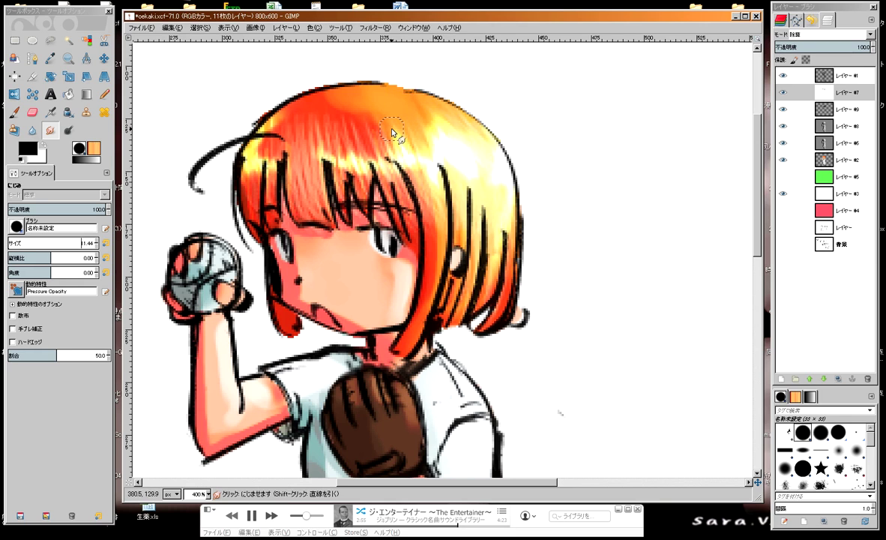
scroll(375, 187, down, 2)
scroll(337, 196, down, 1)
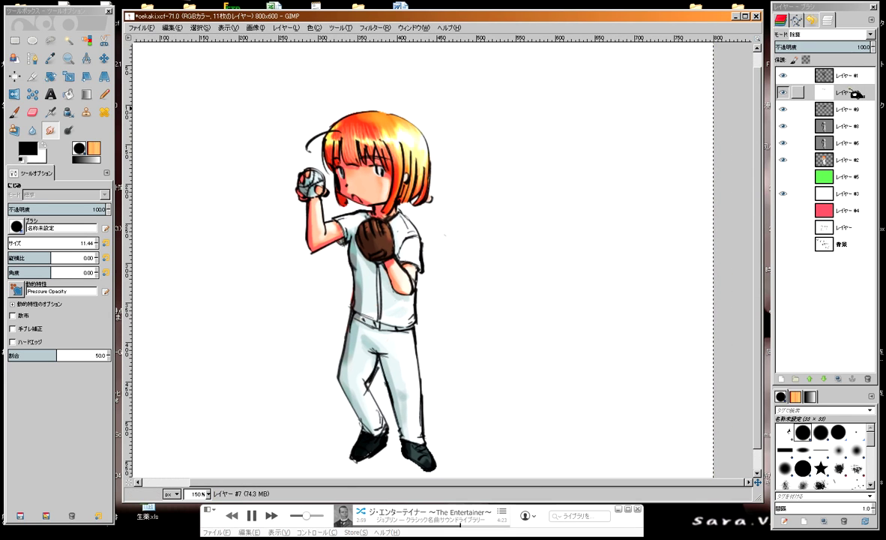
Step: Add a new layer above layer #7 and set its mode to Overlay
click(793, 91)
key(ctrl+shift+n)
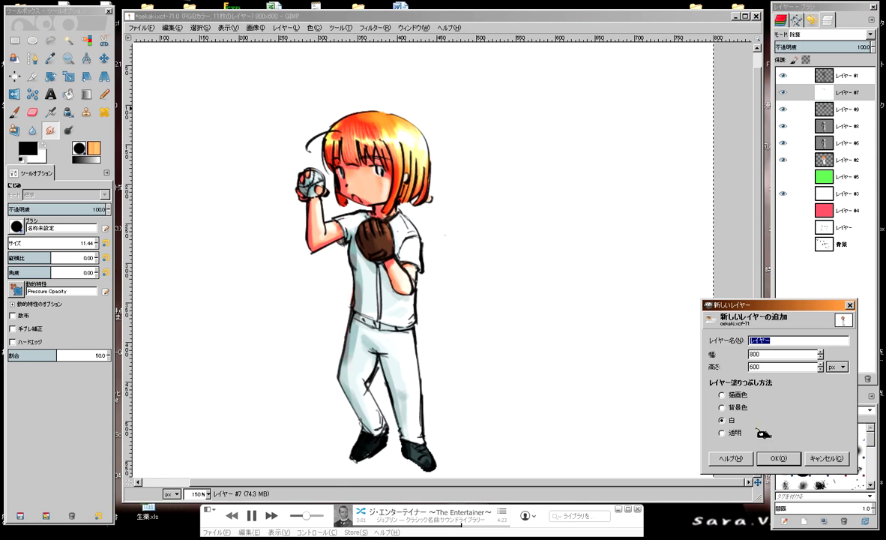
click(786, 458)
click(825, 34)
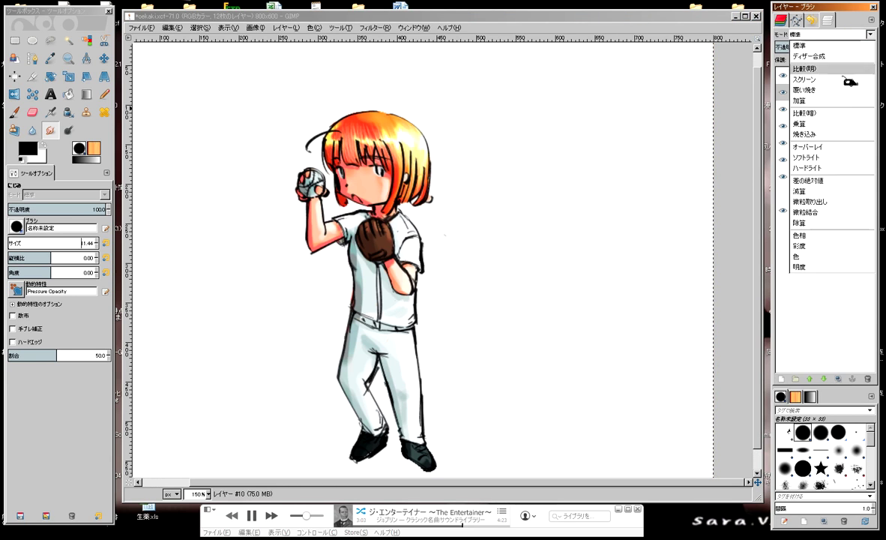
click(817, 141)
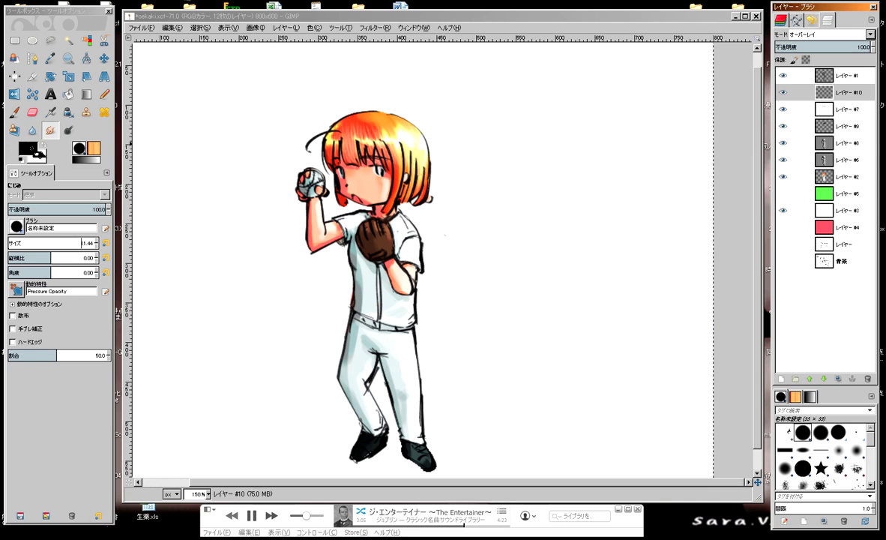
Step: Select the Blend tool with the Shadows 2 gradient
click(15, 226)
click(87, 94)
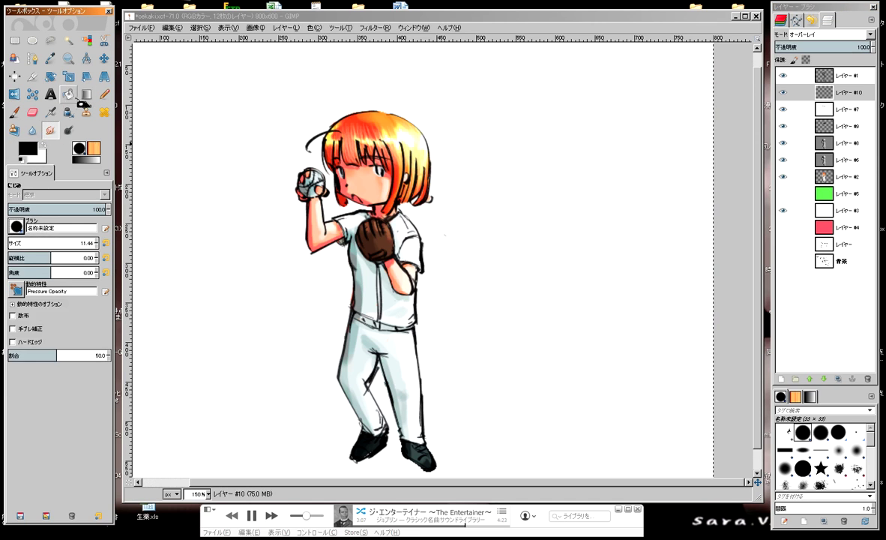
click(22, 226)
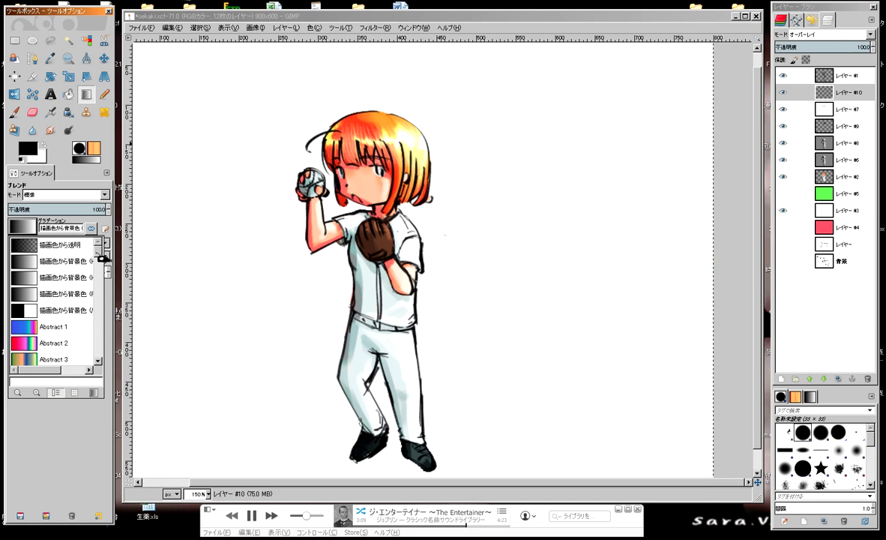
mouse_move(103, 258)
mouse_down()
mouse_move(111, 339)
mouse_move(111, 306)
mouse_up()
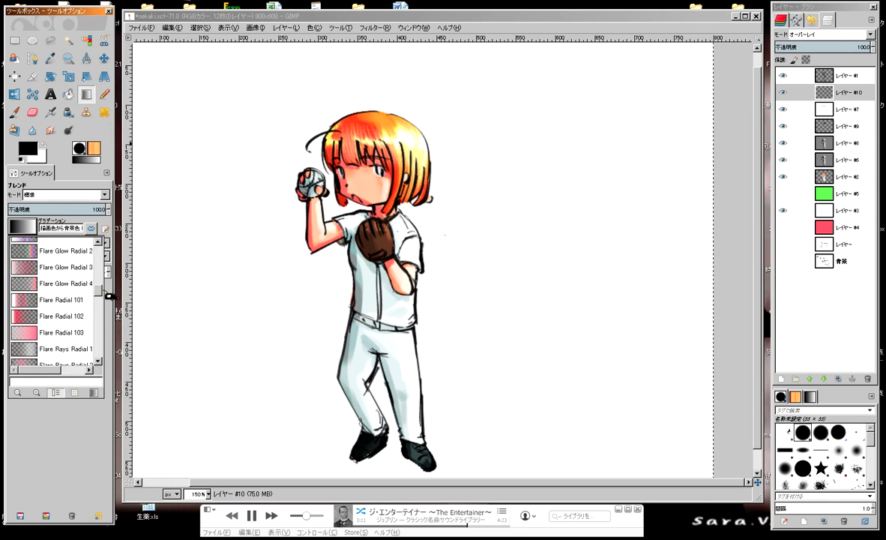
scroll(72, 314, up, 1)
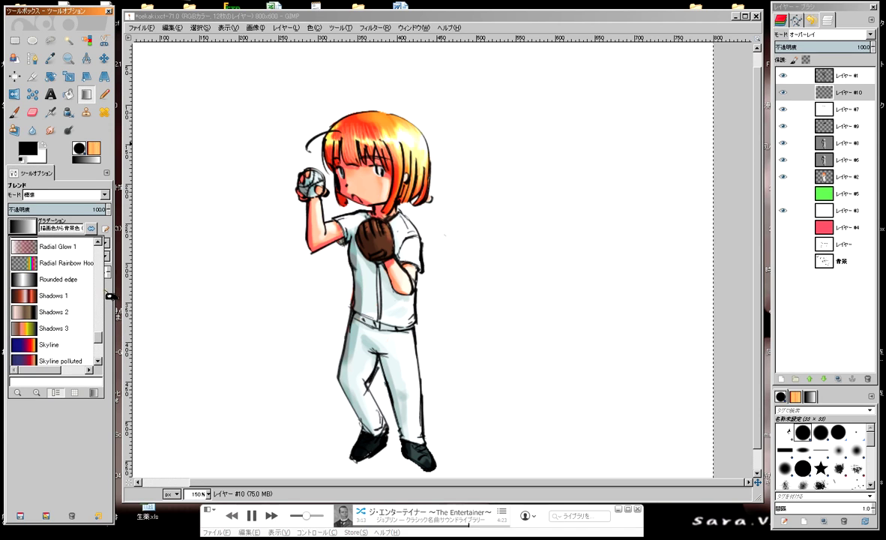
scroll(72, 314, up, 5)
scroll(105, 300, down, 3)
scroll(103, 309, down, 3)
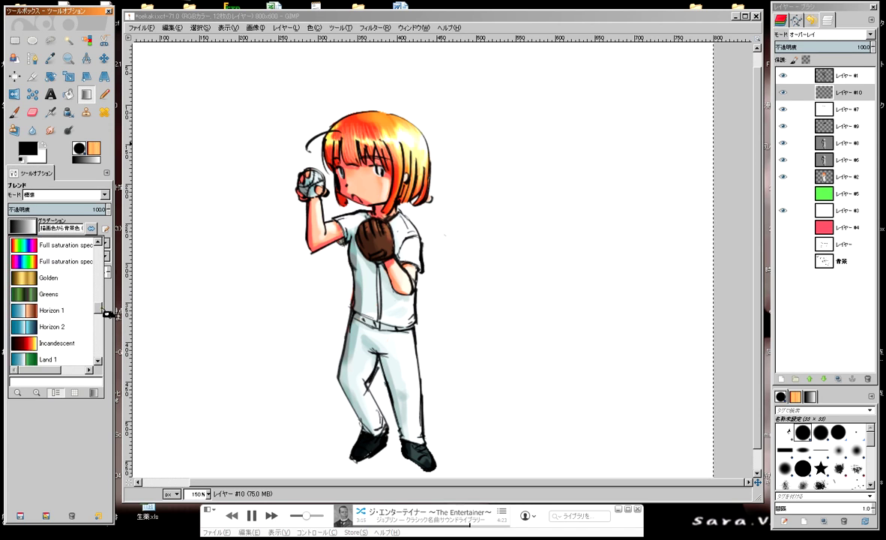
scroll(90, 307, up, 1)
drag(97, 310, 103, 340)
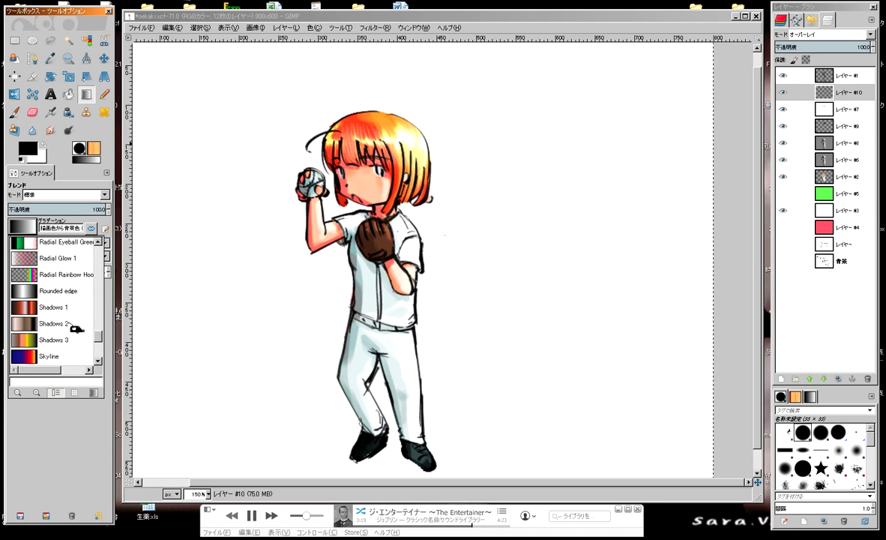
click(72, 328)
Step: Drag repeated radial Shadows 2 gradients across the hair and torso on layer #10
drag(459, 121, 404, 319)
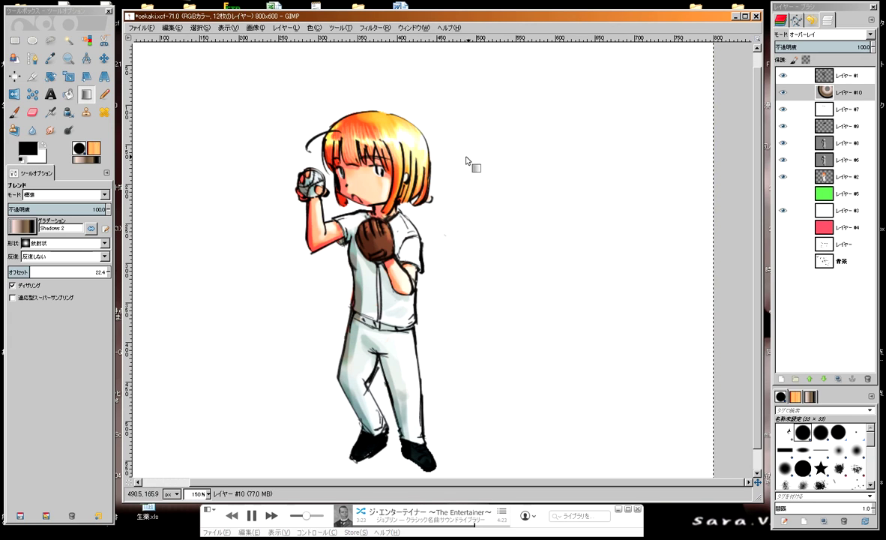
drag(469, 119, 421, 174)
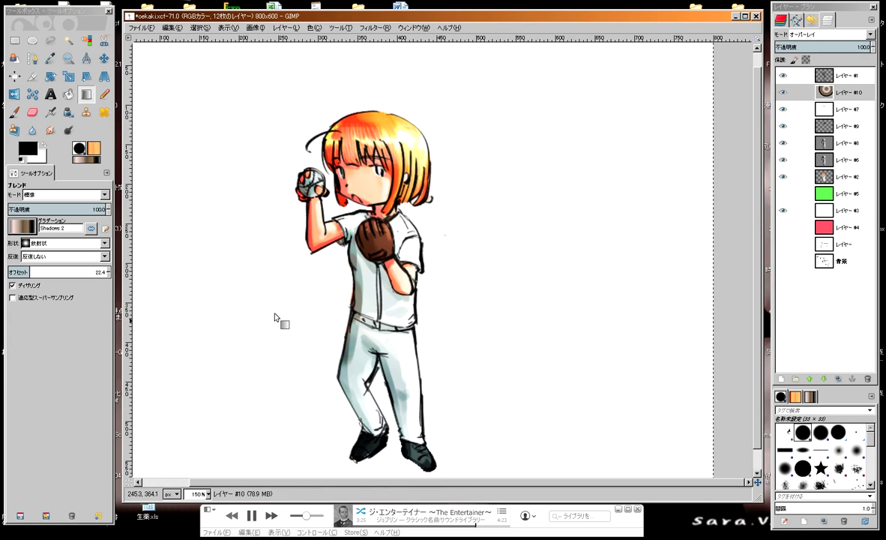
drag(274, 314, 335, 265)
drag(534, 83, 320, 328)
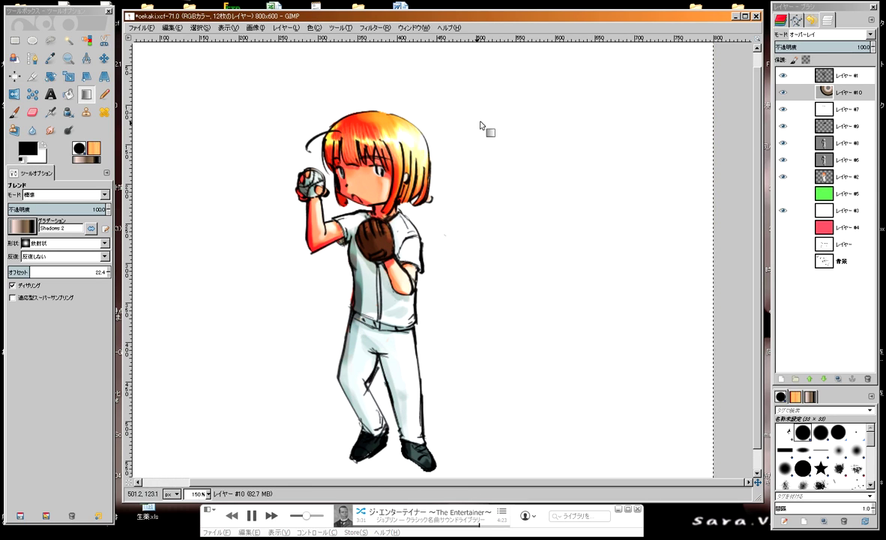
drag(480, 125, 257, 252)
drag(490, 147, 254, 278)
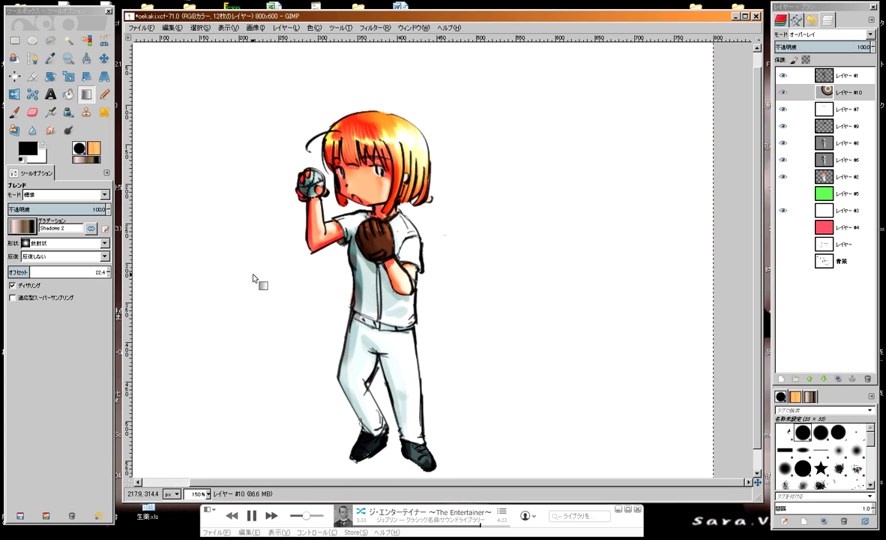
drag(535, 153, 439, 233)
drag(564, 119, 308, 334)
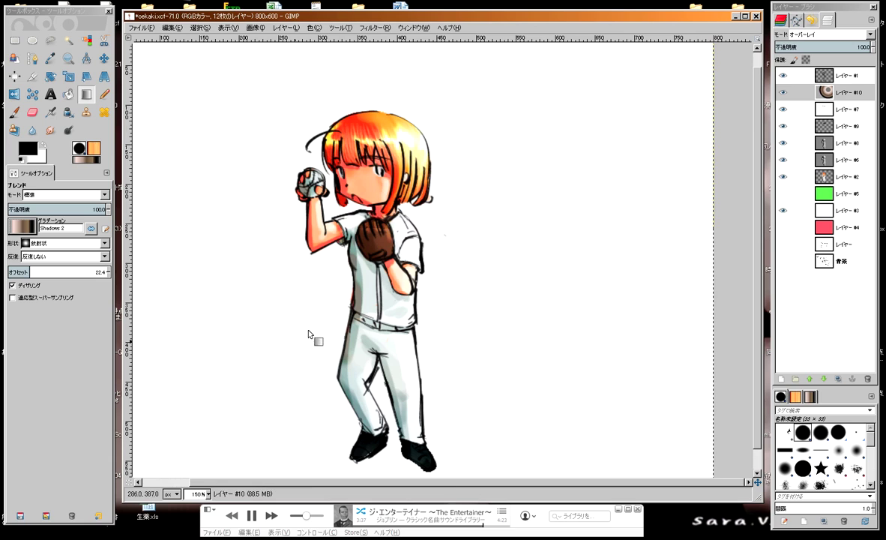
drag(511, 143, 289, 301)
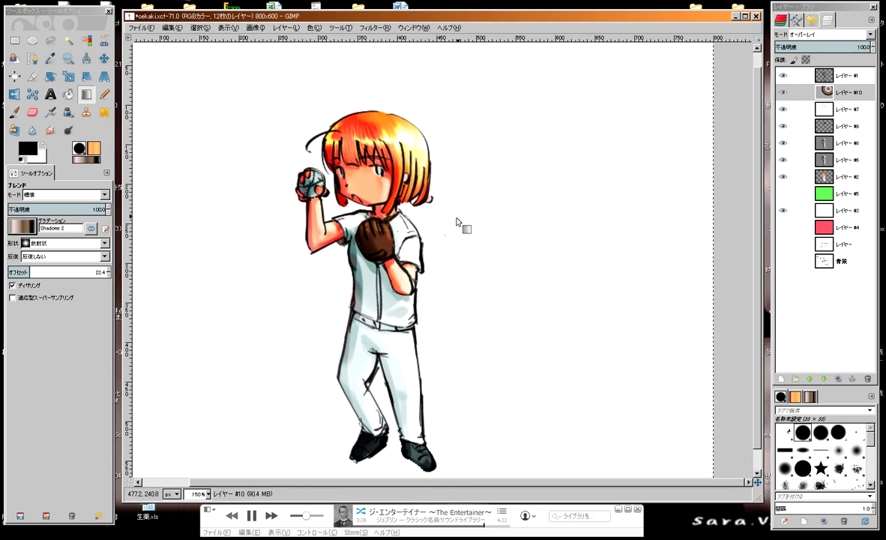
drag(567, 138, 274, 327)
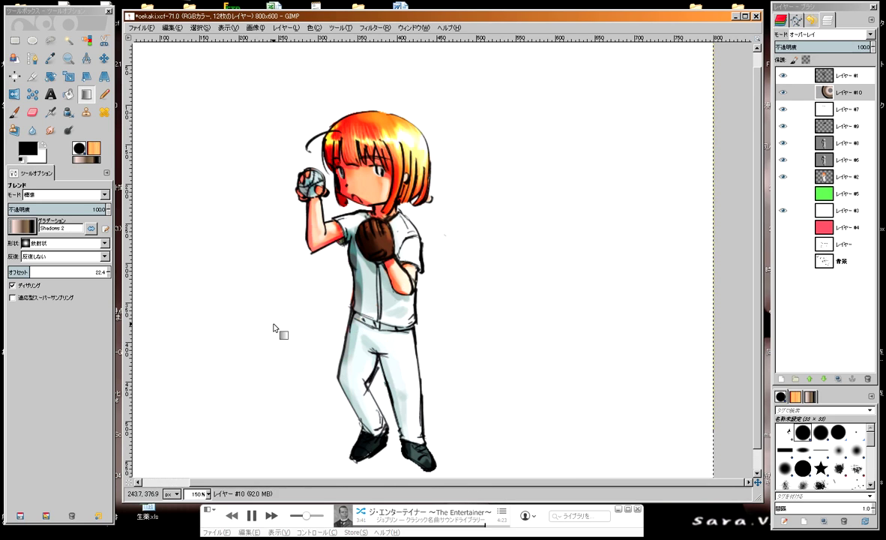
drag(503, 86, 245, 290)
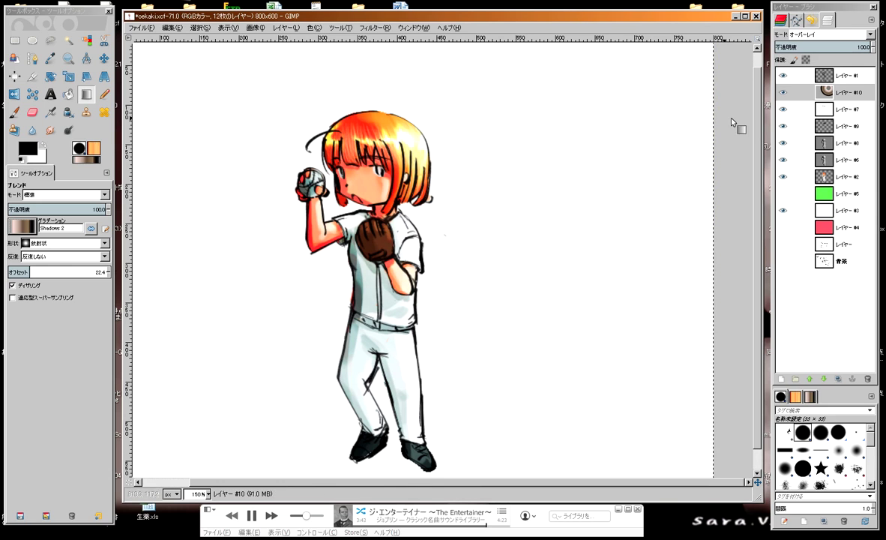
Step: Switch layer #10 to Normal mode and redraw the radial gradient from new centres
click(830, 34)
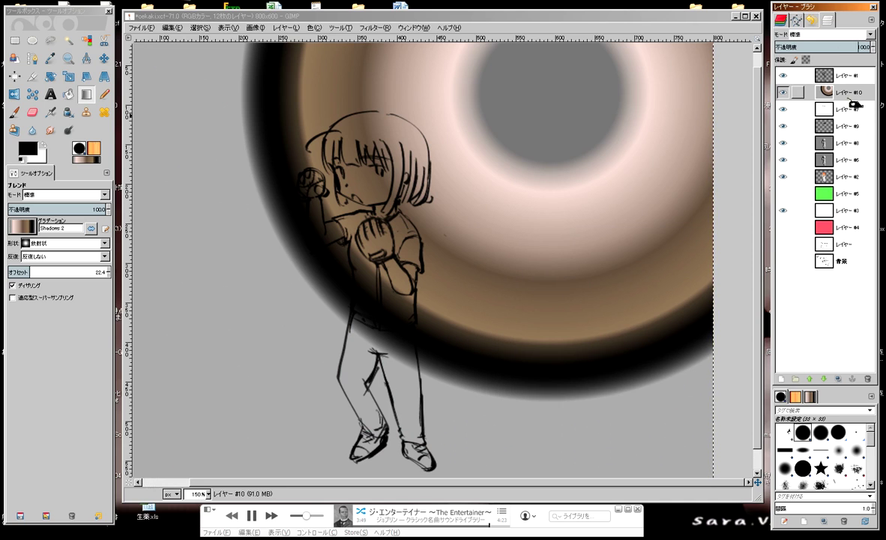
click(850, 98)
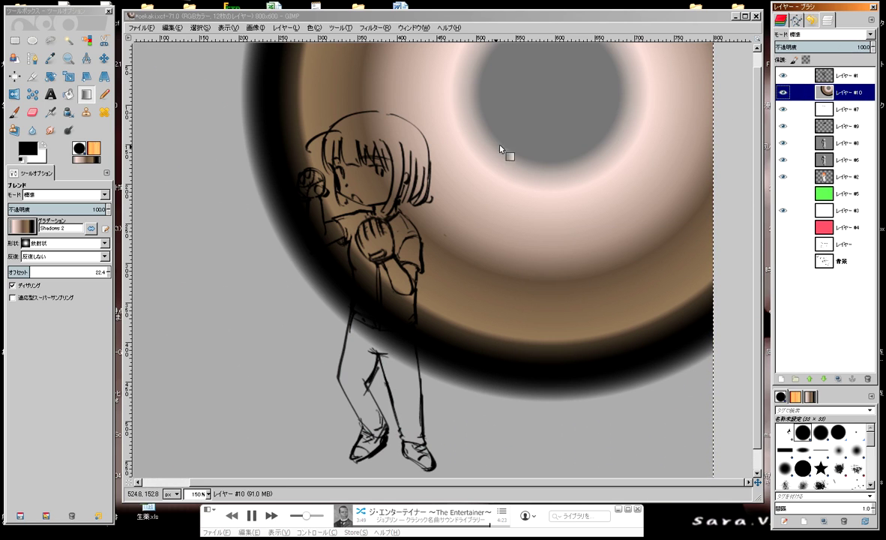
drag(550, 111, 466, 194)
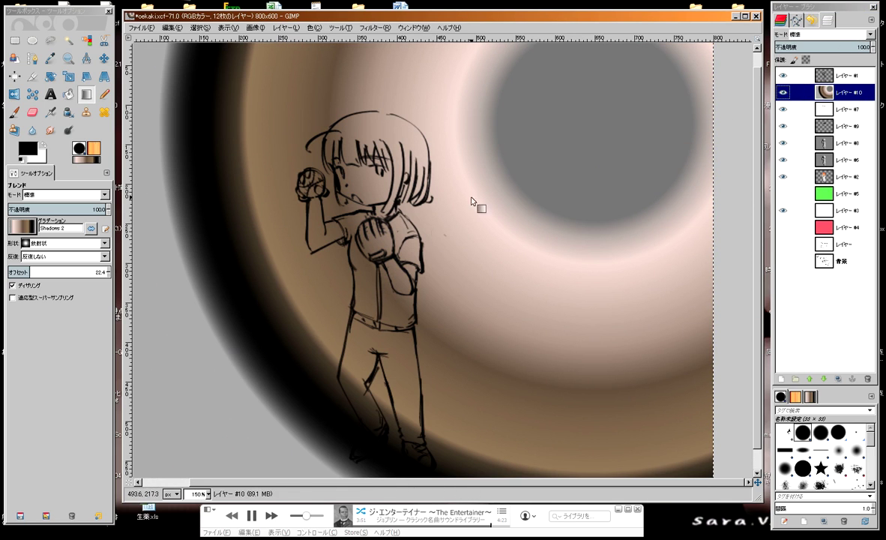
drag(455, 202, 431, 257)
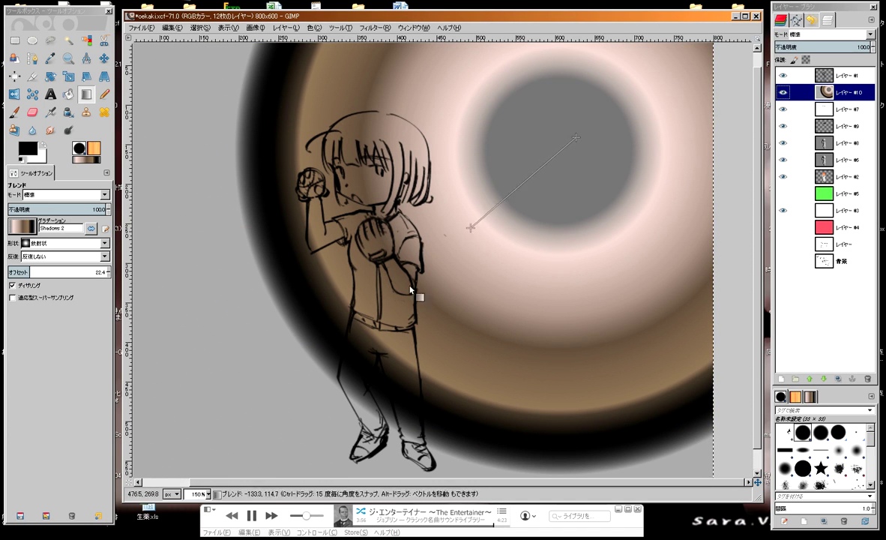
drag(497, 191, 311, 336)
drag(543, 117, 254, 380)
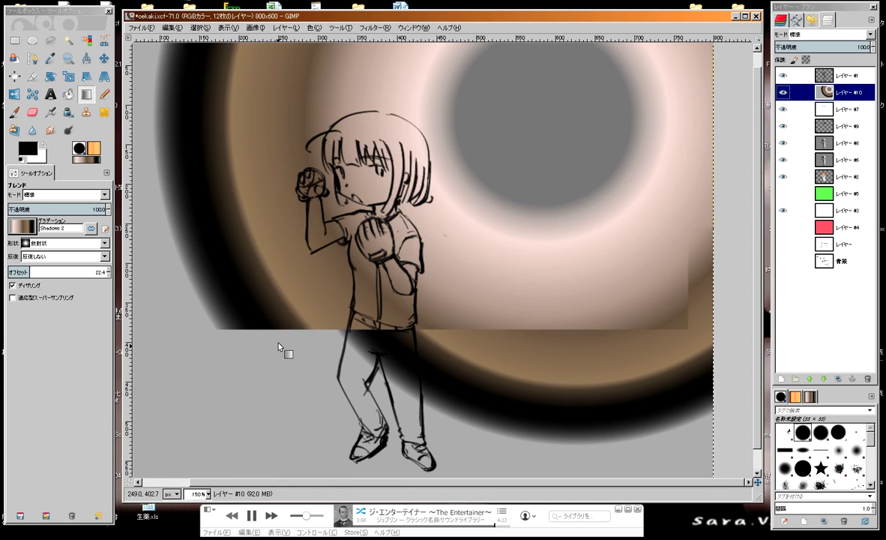
drag(545, 148, 411, 260)
Step: Redraw the gradient with a larger radius and shifted centre, then set layer #10 back to Overlay
drag(508, 112, 317, 346)
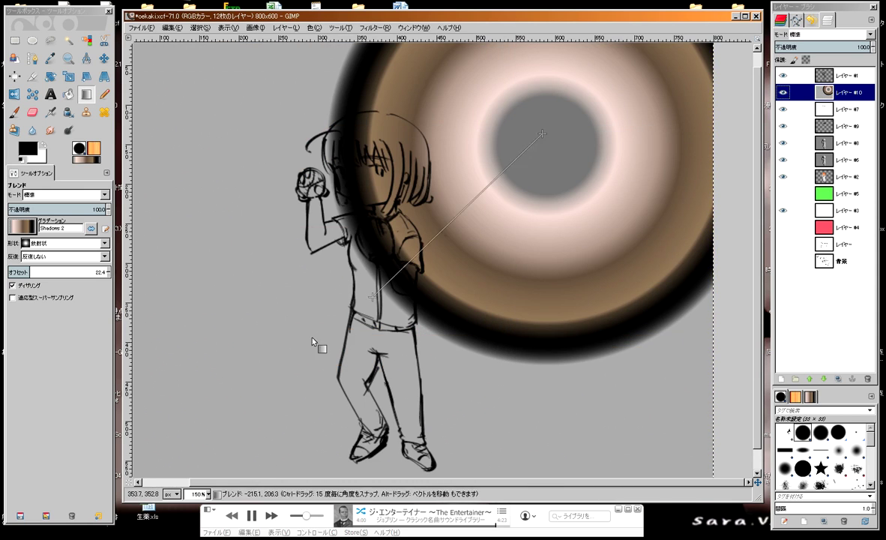
drag(545, 124, 373, 284)
drag(525, 178, 390, 299)
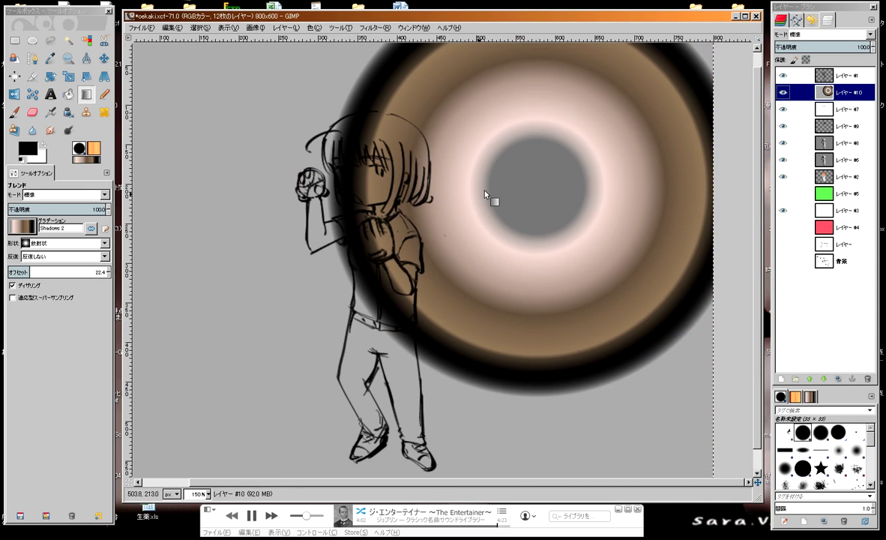
drag(525, 121, 356, 278)
mouse_move(515, 170)
mouse_down()
mouse_move(472, 215)
mouse_move(307, 322)
mouse_up()
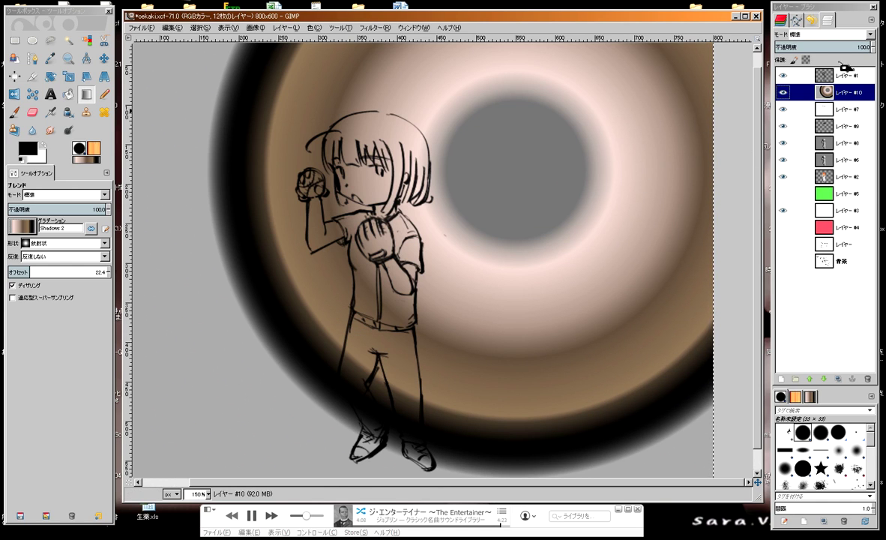
click(825, 34)
click(814, 132)
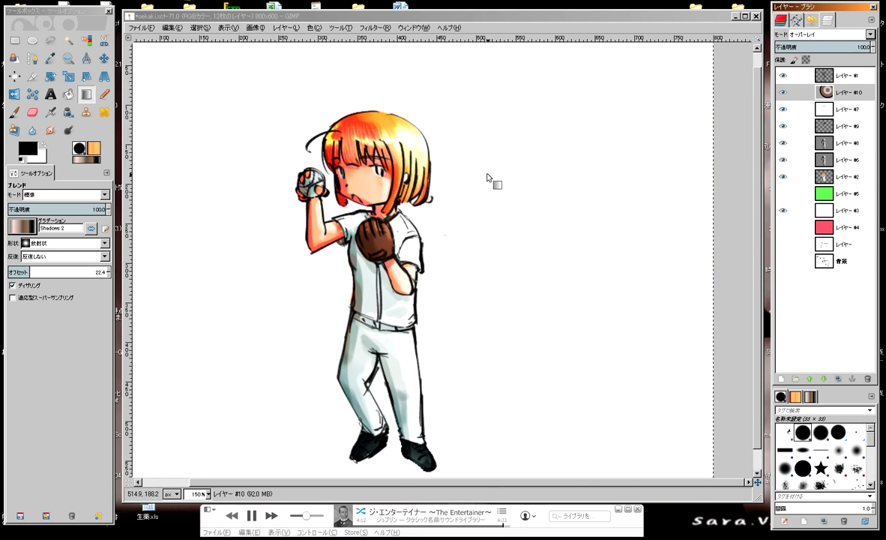
Step: Zoom in on the eye, select layer #2, and switch to the Ink tool
ctrl+scroll(384, 238, up, 3)
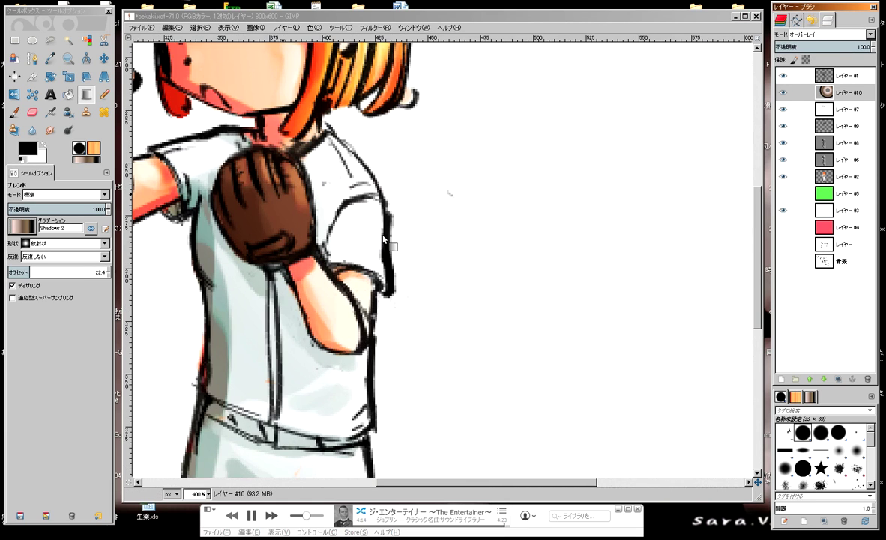
scroll(298, 262, up, 3)
scroll(299, 263, left, 1)
ctrl+scroll(298, 262, up, 2)
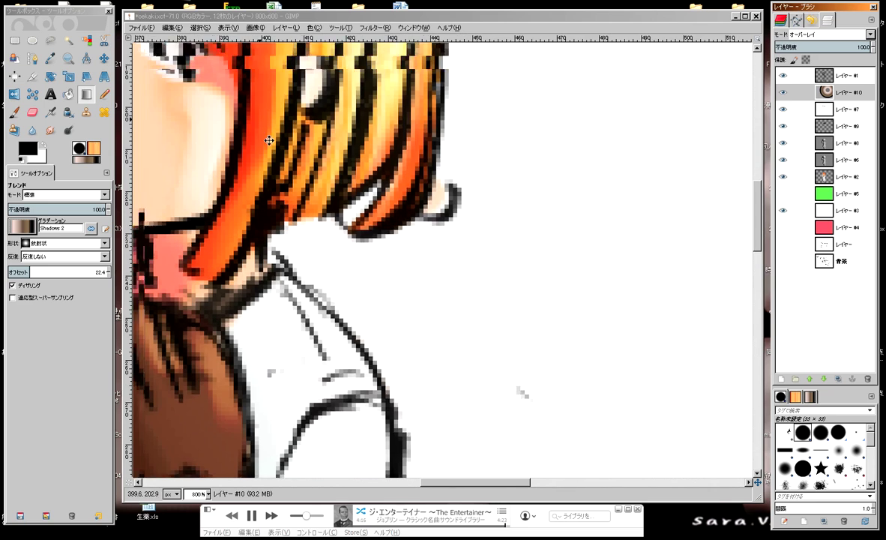
scroll(375, 248, up, 5)
scroll(496, 235, left, 1)
scroll(497, 236, left, 1)
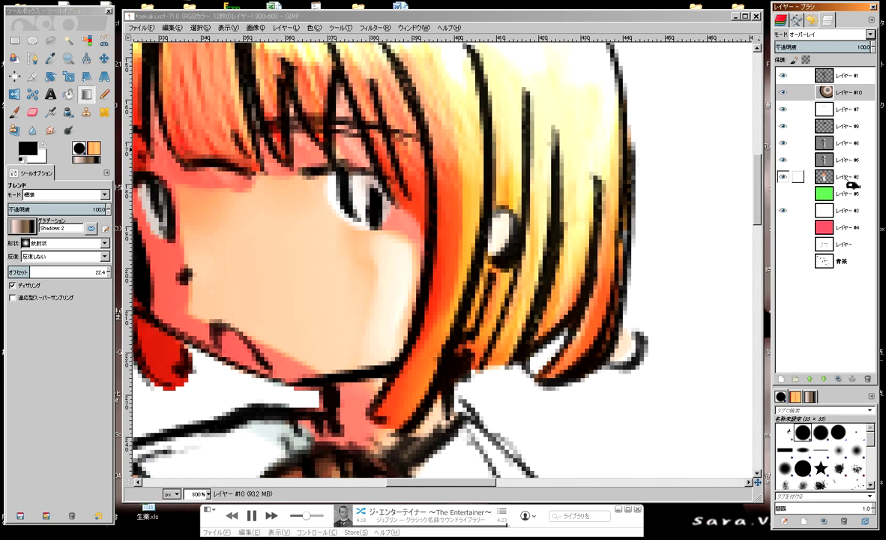
click(862, 180)
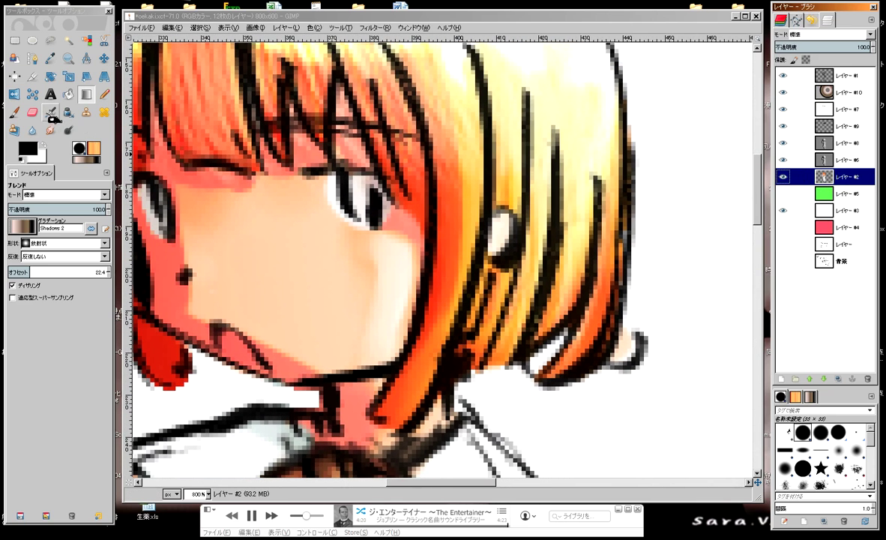
click(68, 111)
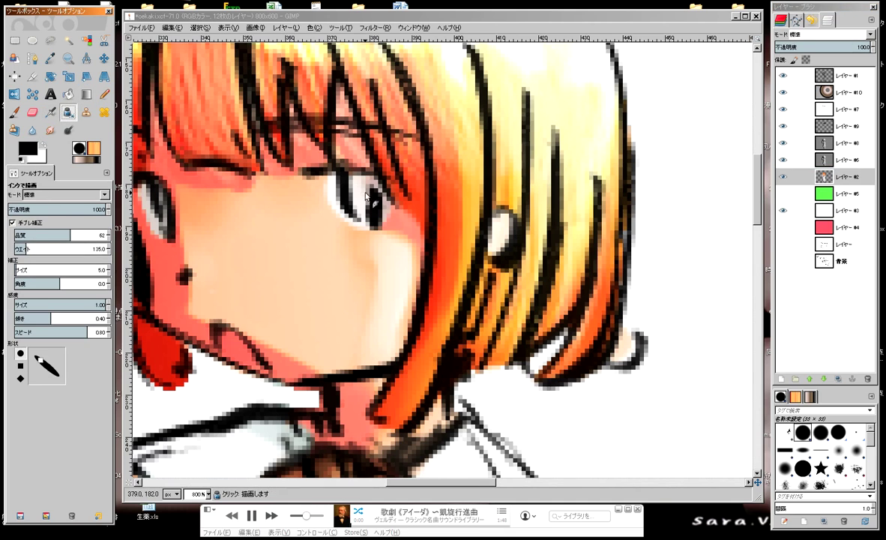
Step: With black as the ink colour, ink dark pixels along the eye's inner edge
key(x)
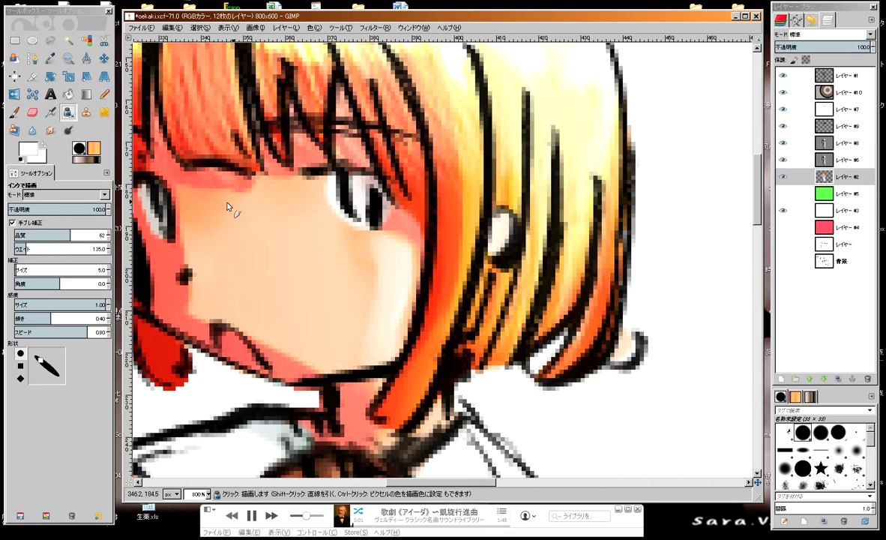
click(23, 161)
scroll(388, 227, up, 1)
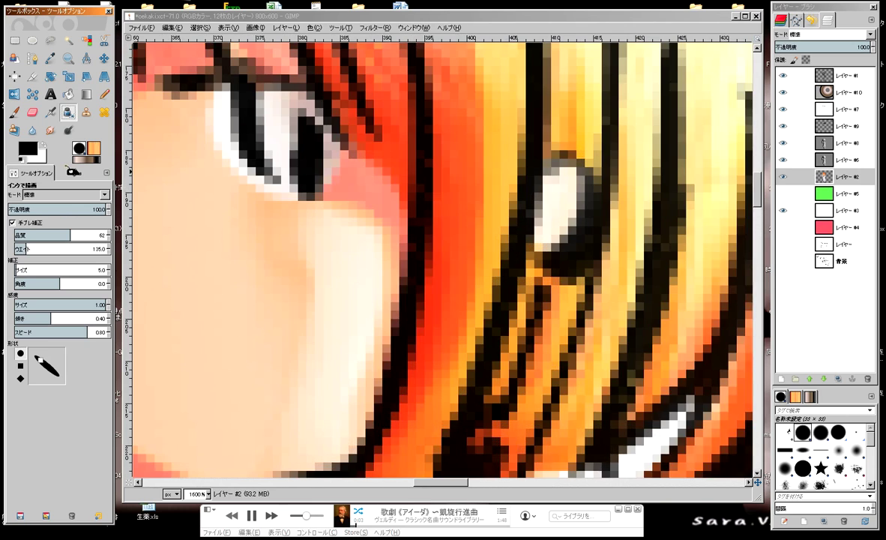
scroll(388, 226, up, 1)
drag(284, 171, 329, 226)
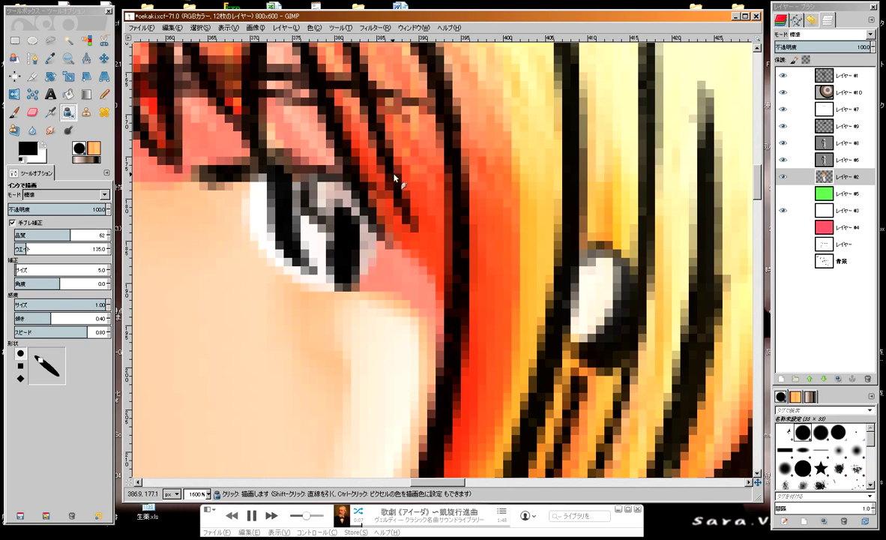
Step: Sample dark and peach colours from the eye and ink its inner corner
ctrl+click(390, 194)
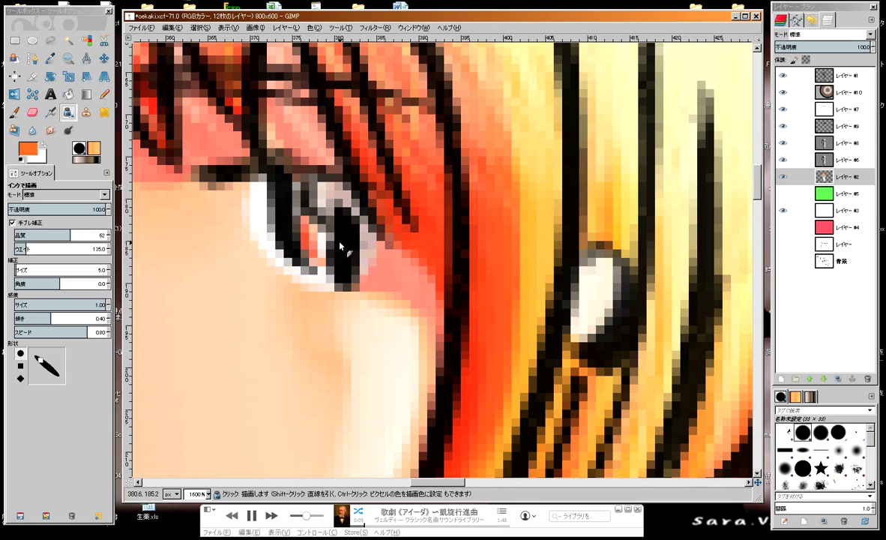
key(x)
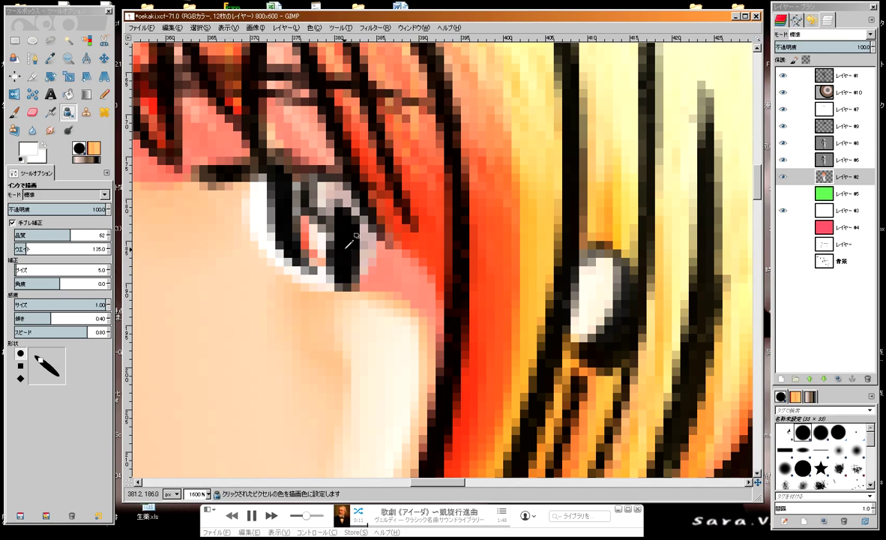
ctrl+click(380, 144)
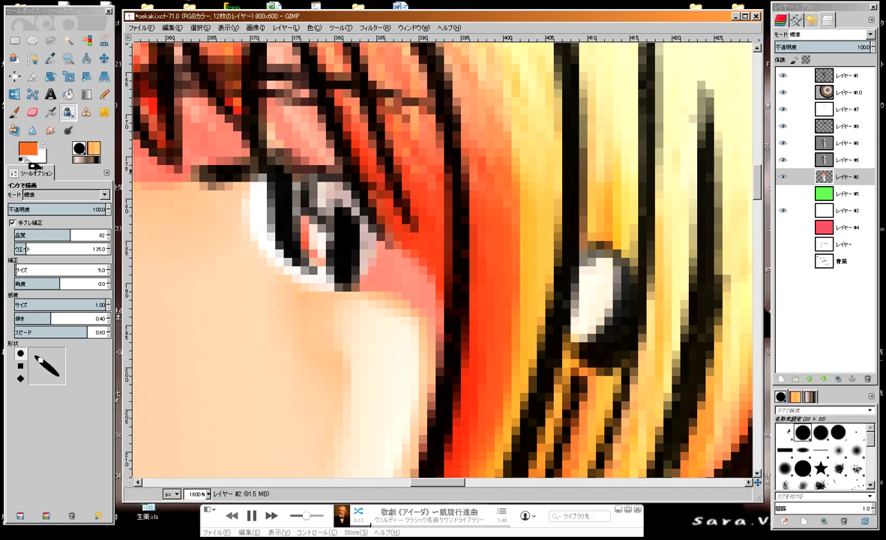
ctrl+click(312, 212)
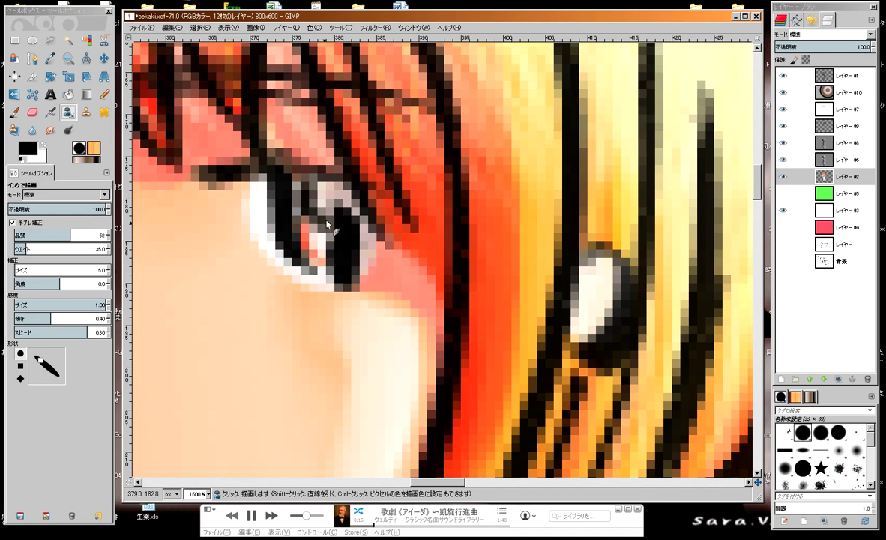
drag(287, 203, 304, 207)
ctrl+click(307, 244)
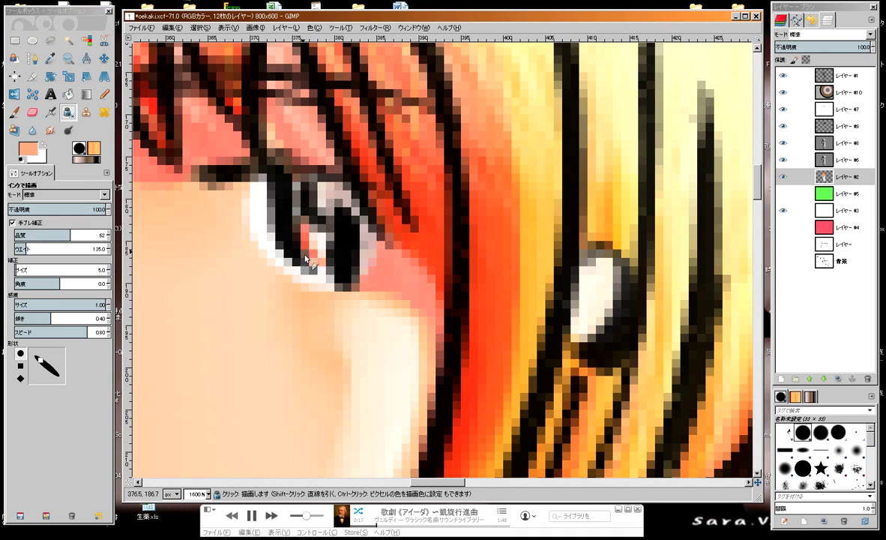
ctrl+click(306, 194)
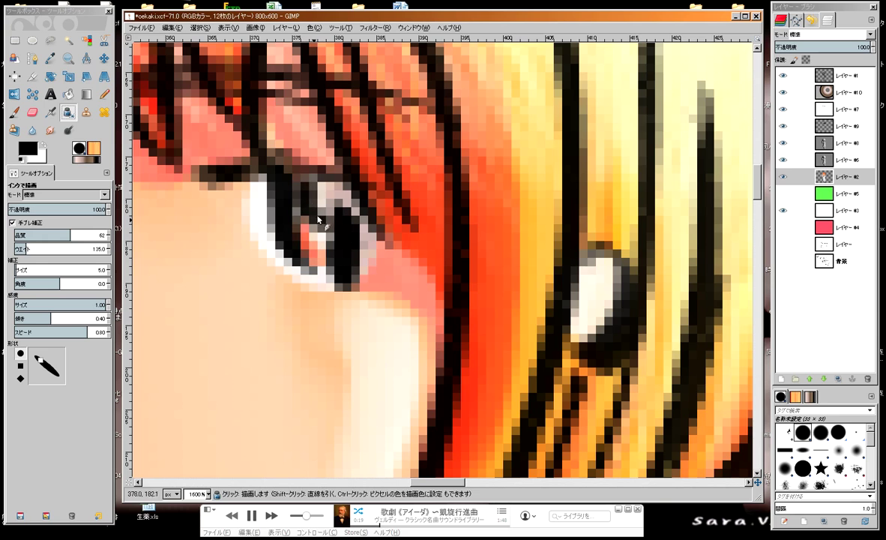
Step: Pan to the right eye, sample its peach skin colour, and select layer #9
scroll(300, 203, left, 3)
scroll(330, 194, left, 3)
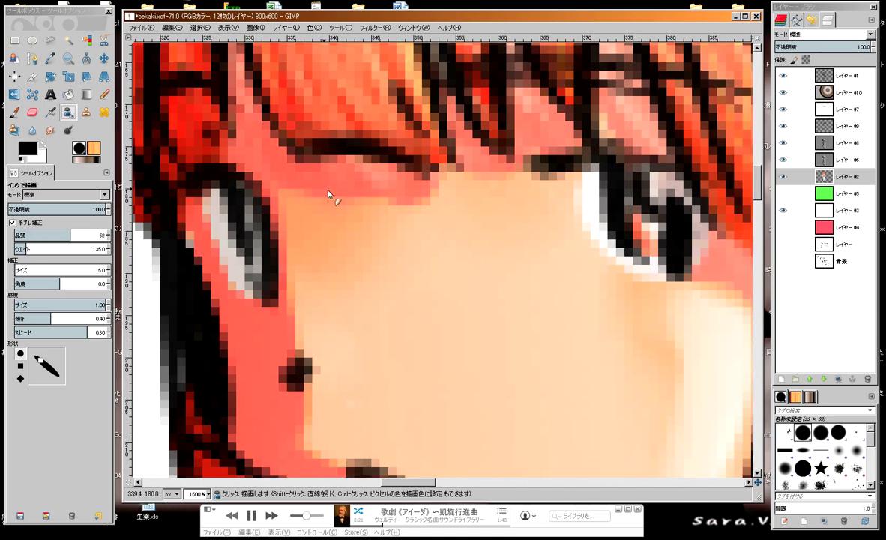
scroll(306, 225, left, 3)
ctrl+click(643, 218)
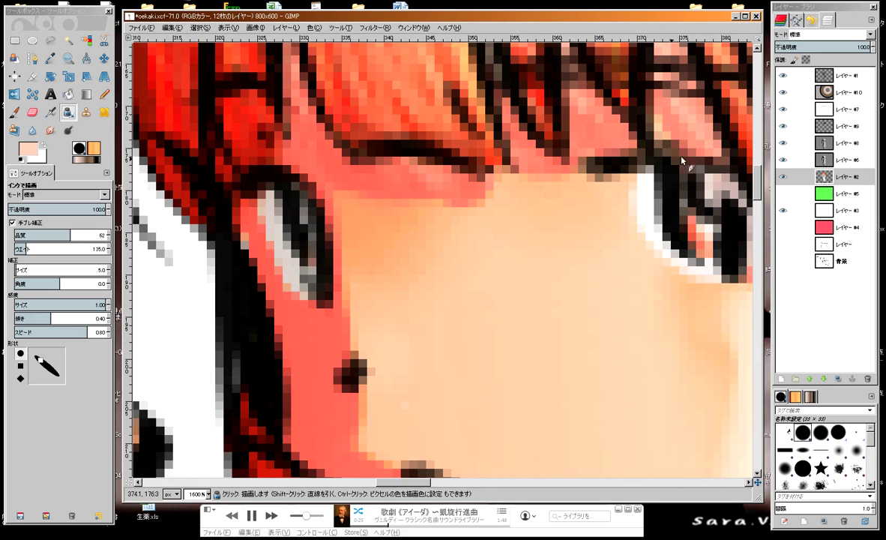
drag(843, 126, 847, 141)
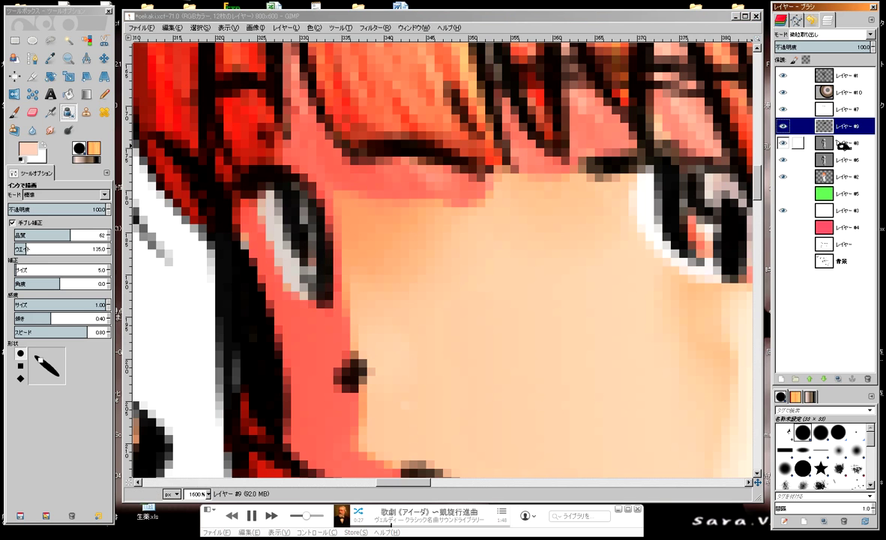
Step: Zoom out, select layer #7, and move it to the top of the layer stack
key(minus)
key(minus)
key(minus)
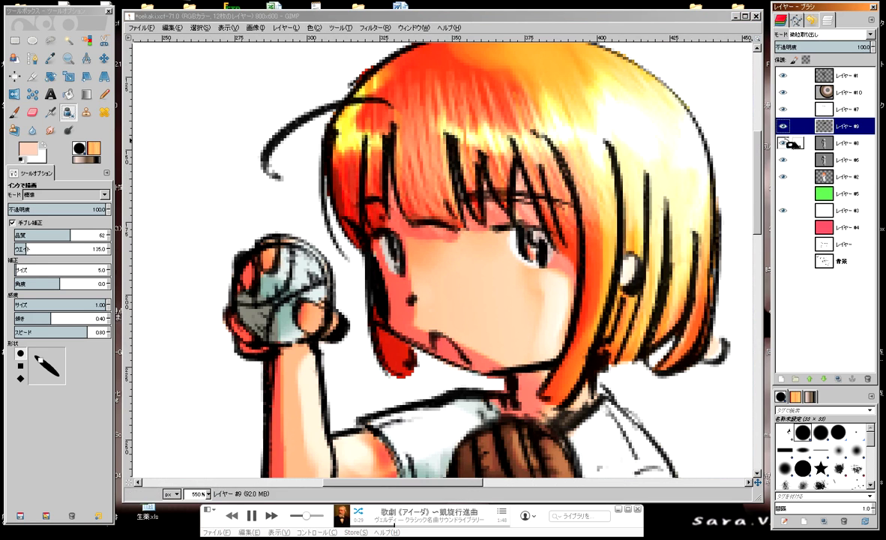
click(850, 144)
click(852, 161)
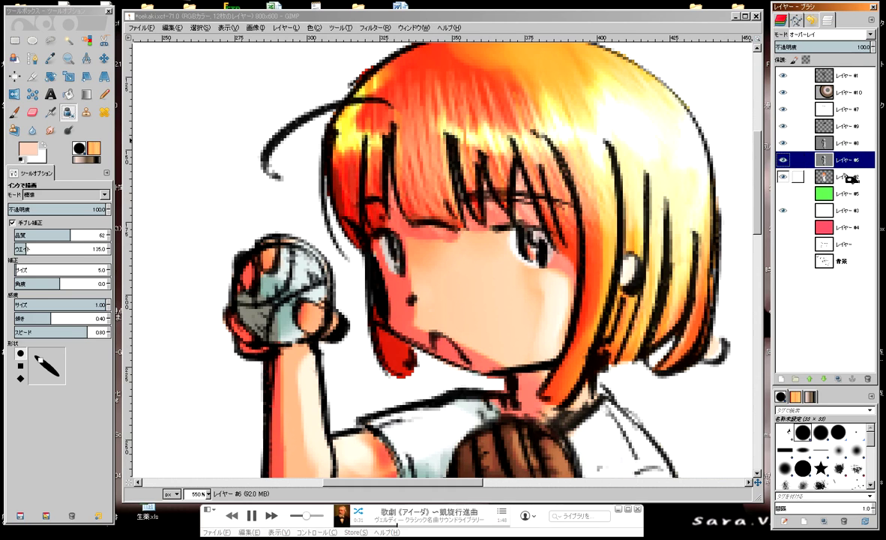
click(845, 110)
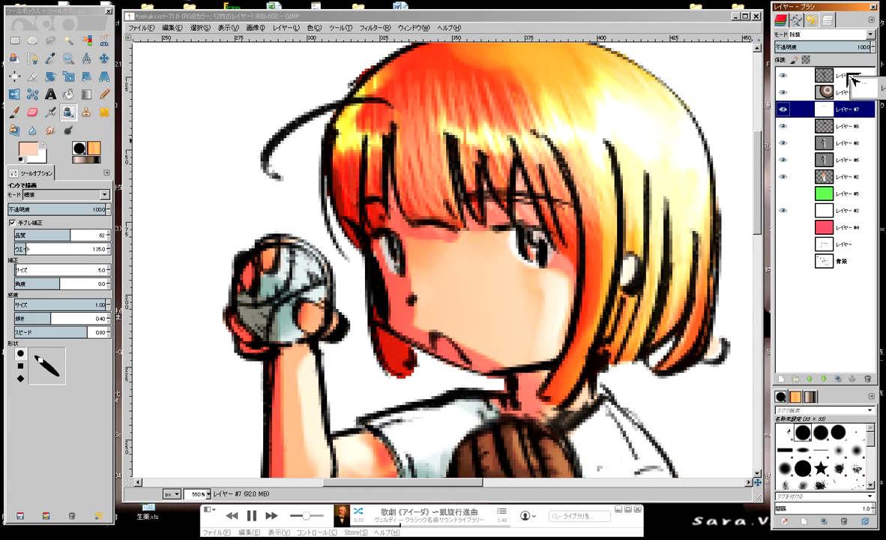
drag(853, 78, 841, 90)
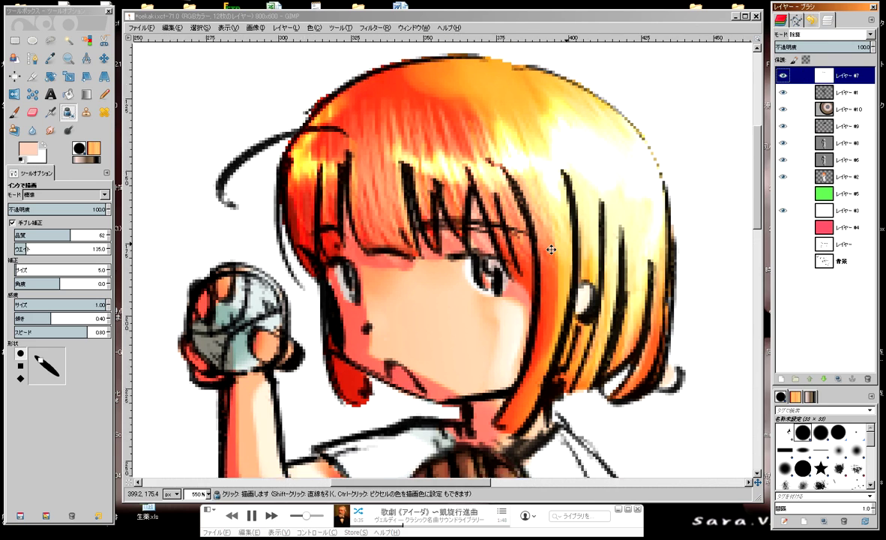
Step: Toggle layer #7 to compare the hair highlights, leave it hidden, and move it below layer #9
scroll(471, 238, right, 2)
scroll(471, 238, down, 2)
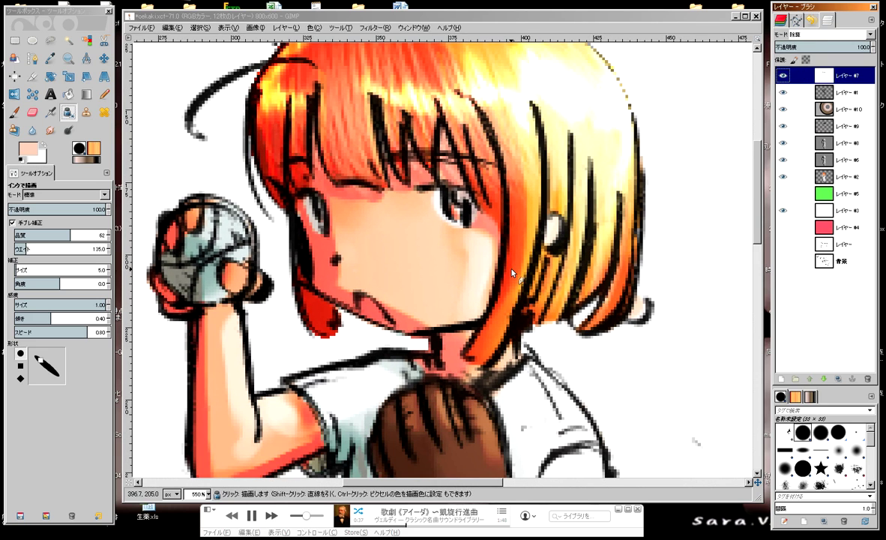
scroll(512, 273, down, 2)
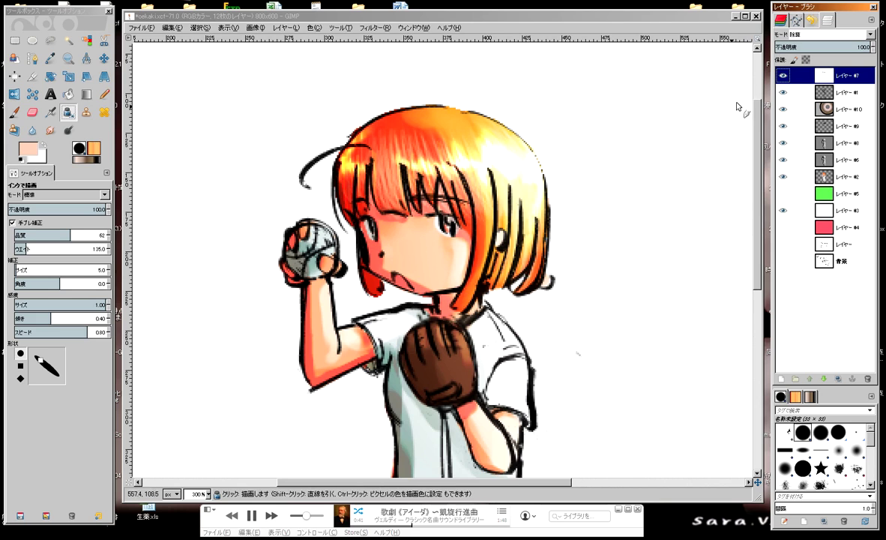
click(782, 75)
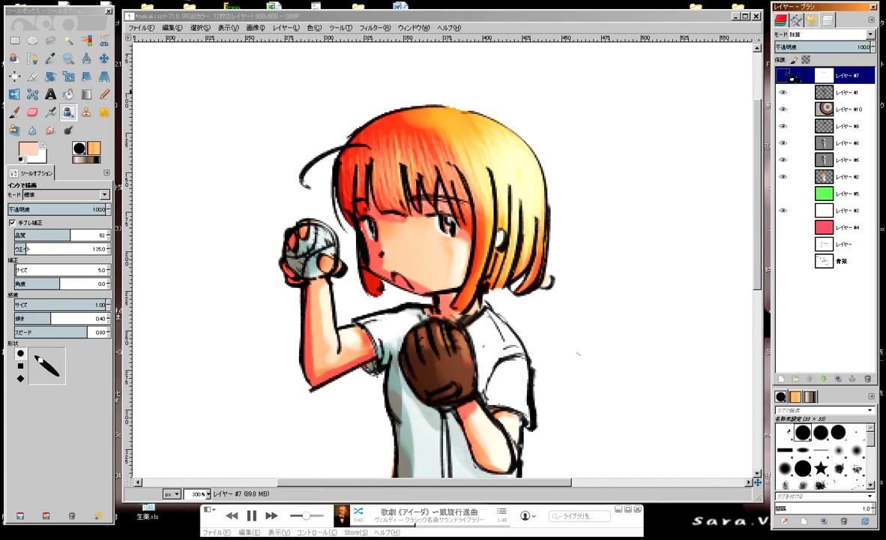
click(783, 75)
click(782, 74)
click(783, 75)
drag(849, 89, 825, 126)
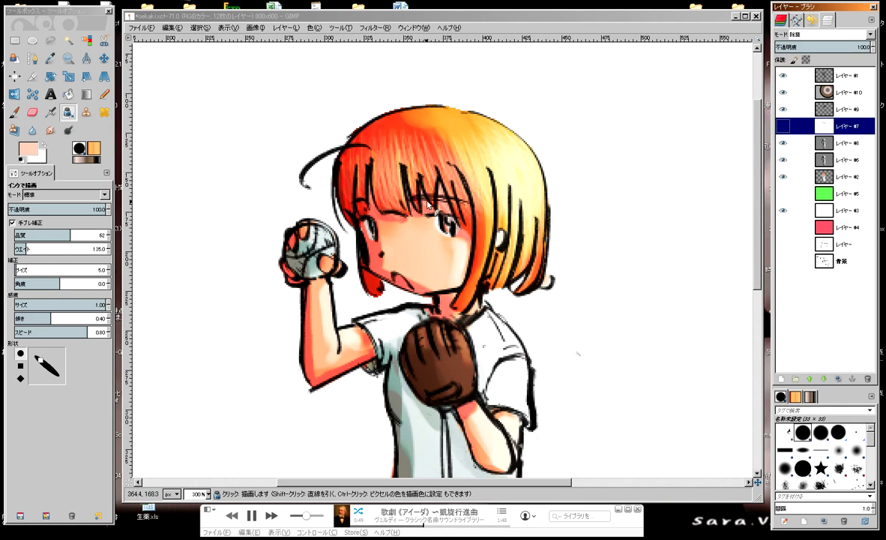
Step: Zoom to 200%, compare layer visibilities, then select layer #8 with the Smudge tool
key(minus)
key(minus)
key(minus)
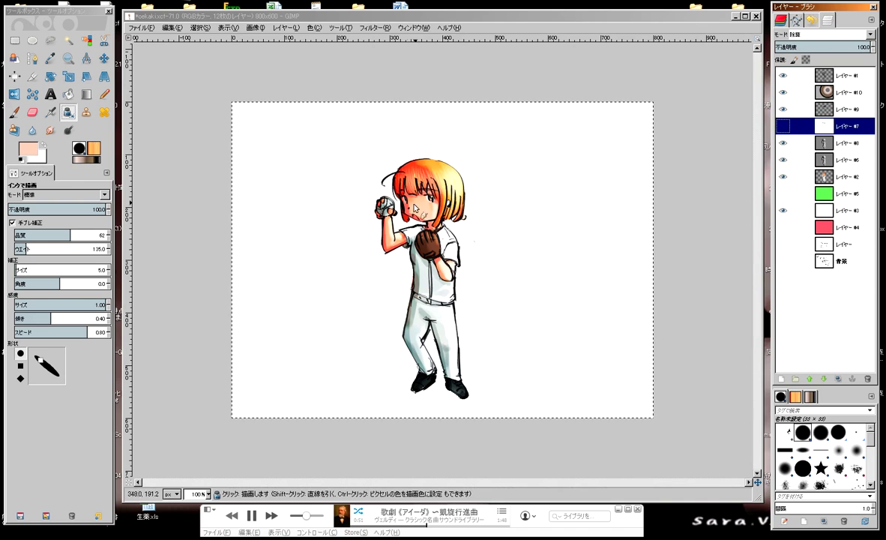
key(2)
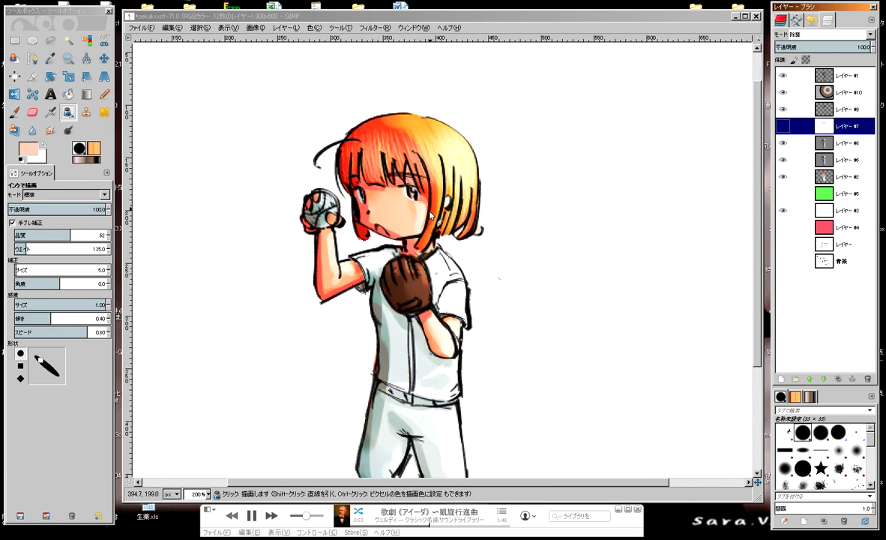
scroll(430, 214, down, 1)
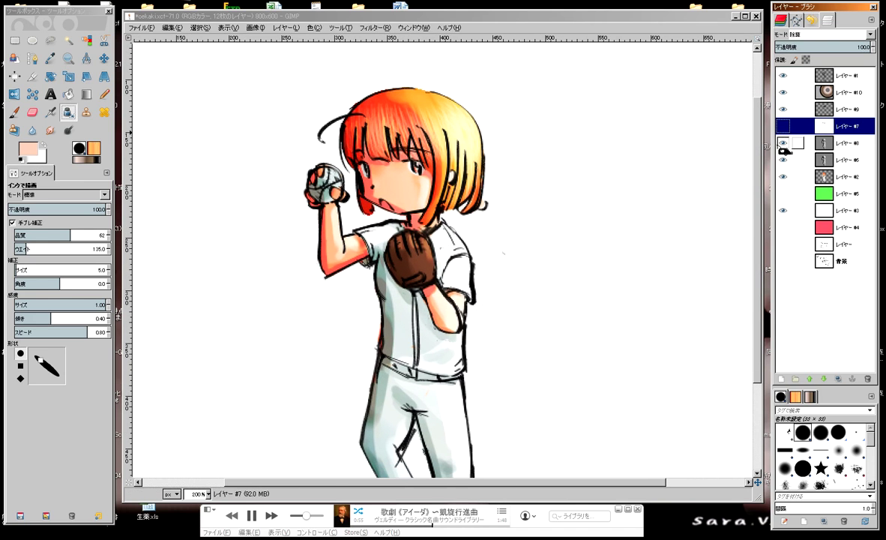
mouse_move(786, 146)
mouse_down()
mouse_move(788, 167)
mouse_move(787, 149)
mouse_up()
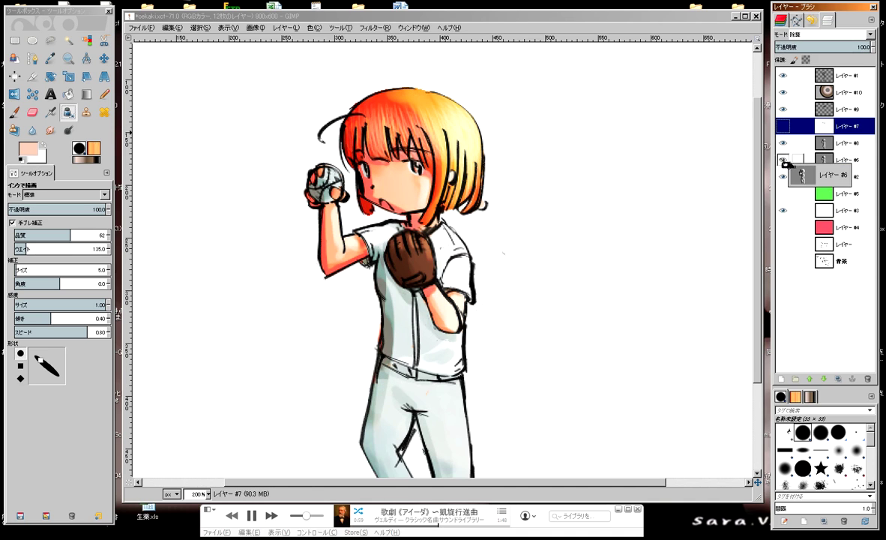
drag(787, 150, 789, 166)
click(817, 143)
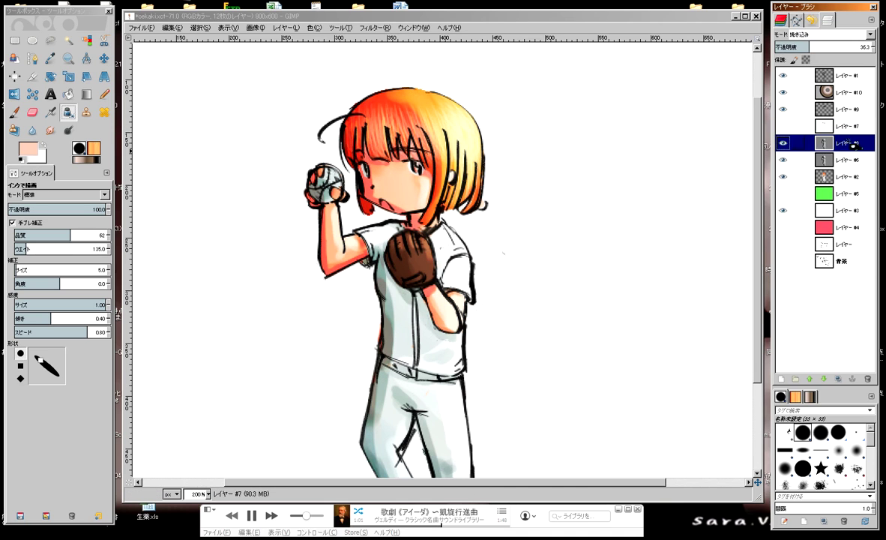
click(50, 130)
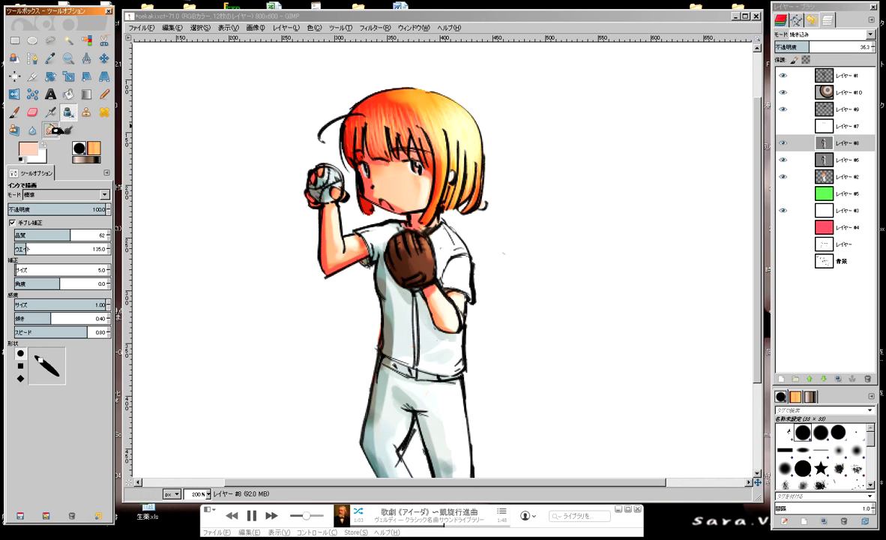
Step: Toggle layers #6 to #9 on and off to compare shading, then select layer #9
click(784, 142)
click(788, 160)
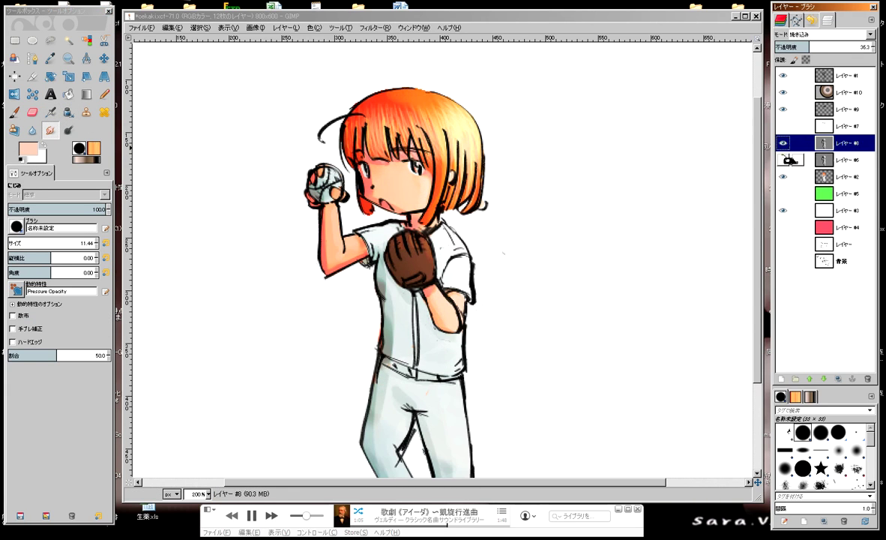
click(784, 143)
click(784, 159)
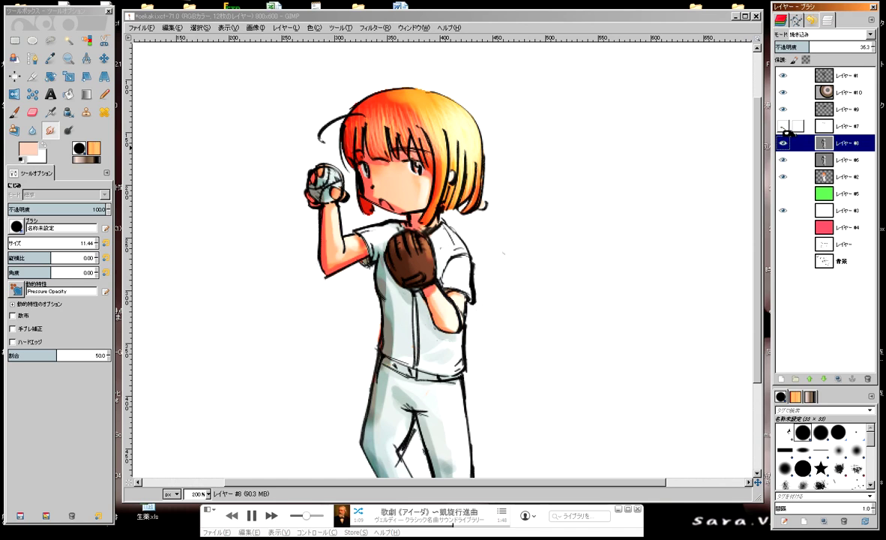
click(784, 127)
click(784, 127)
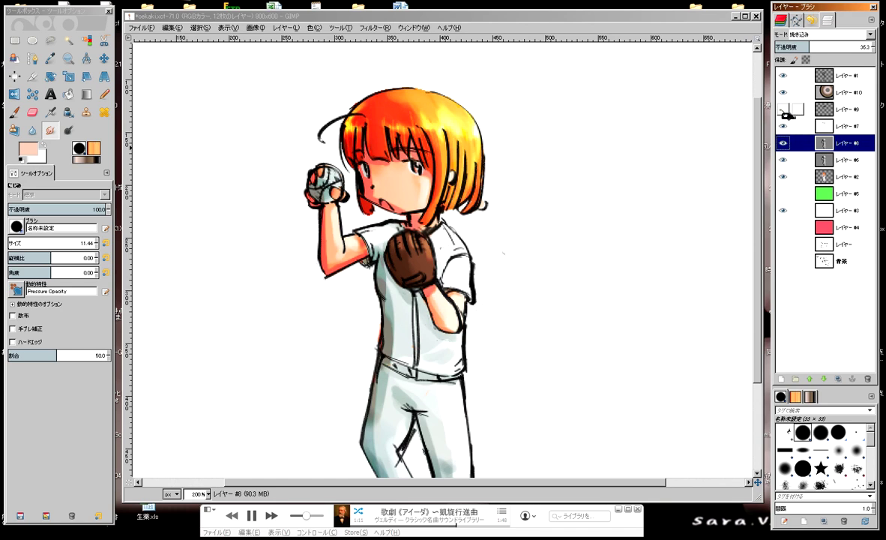
click(784, 111)
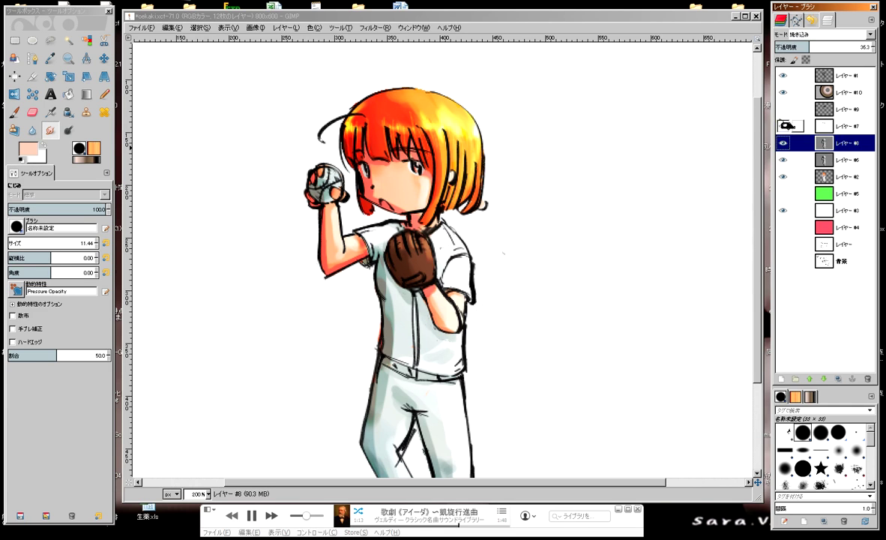
click(828, 111)
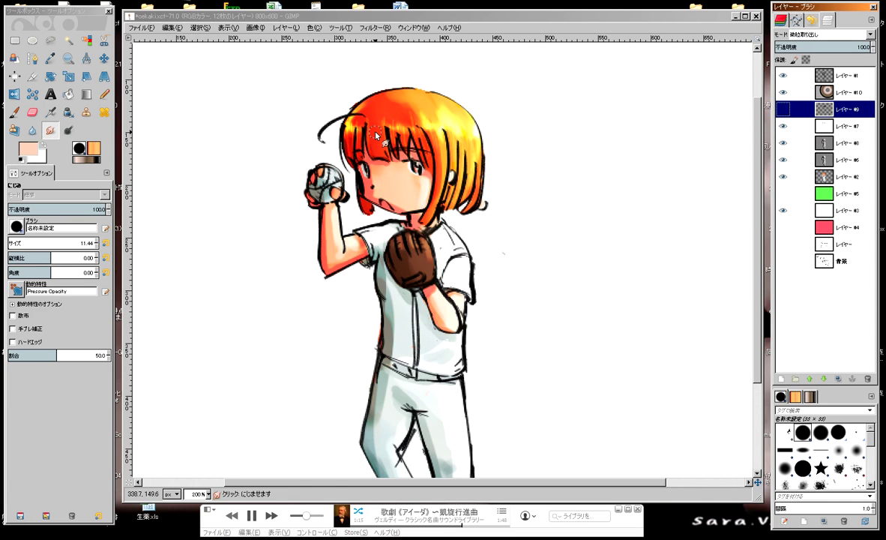
Step: Save the image and smudge the orange-red crown streaks downward into the lighter hair
ctrl+scroll(377, 135, up, 1)
ctrl+scroll(377, 139, up, 1)
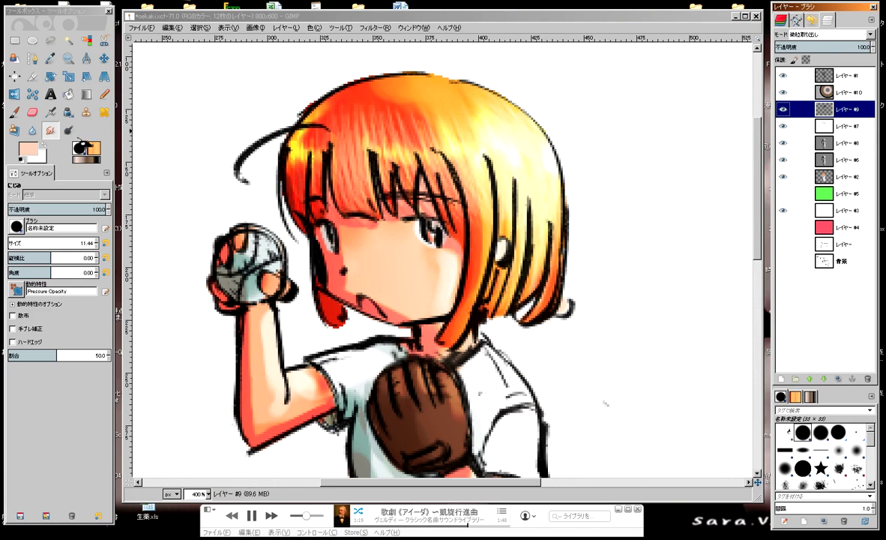
key(ctrl+s)
mouse_move(356, 114)
mouse_down()
mouse_move(333, 168)
mouse_move(326, 165)
mouse_up()
drag(315, 116, 311, 154)
drag(349, 124, 353, 146)
mouse_move(374, 111)
mouse_down()
mouse_move(364, 150)
mouse_move(397, 131)
mouse_move(419, 173)
mouse_up()
drag(307, 155, 322, 193)
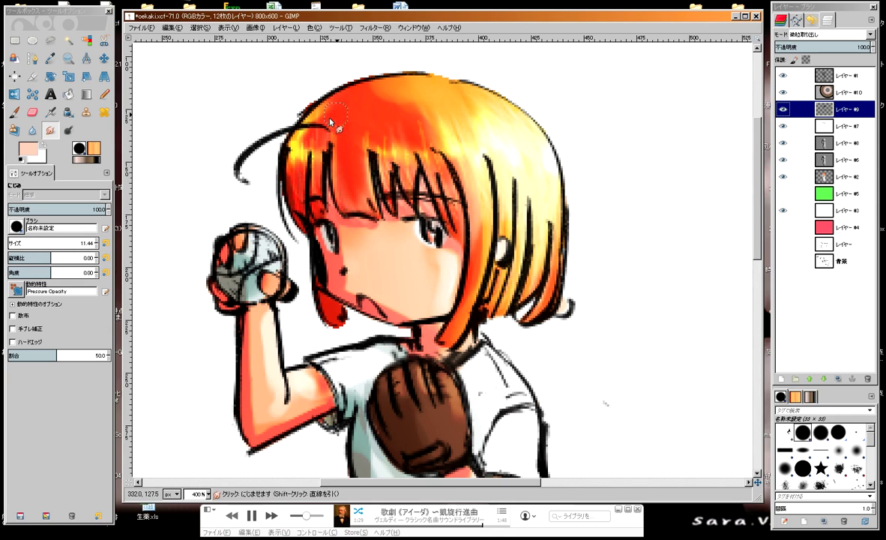
scroll(330, 120, down, 2)
scroll(322, 131, down, 1)
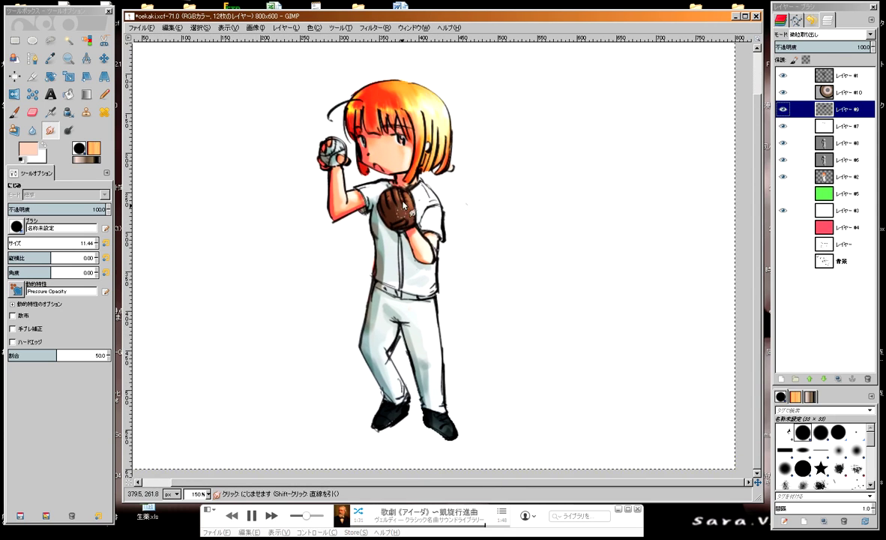
scroll(402, 204, down, 1)
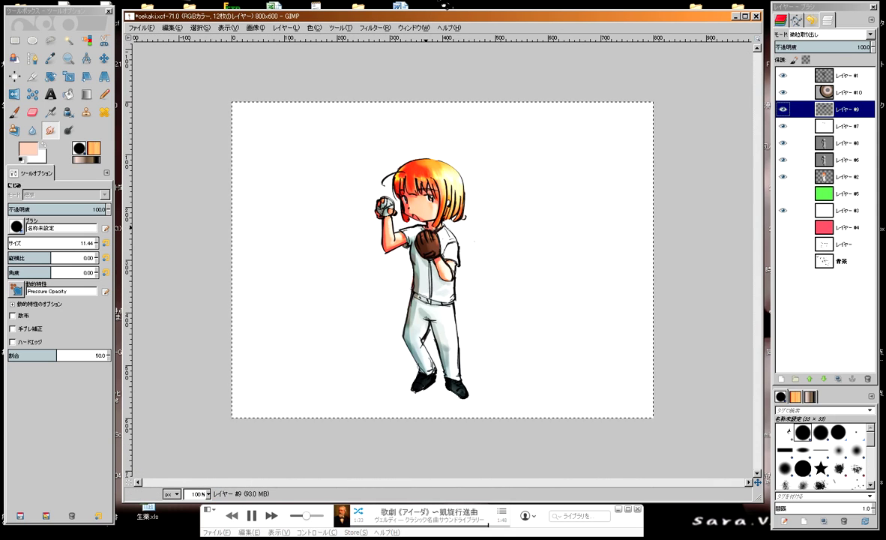
scroll(487, 251, up, 1)
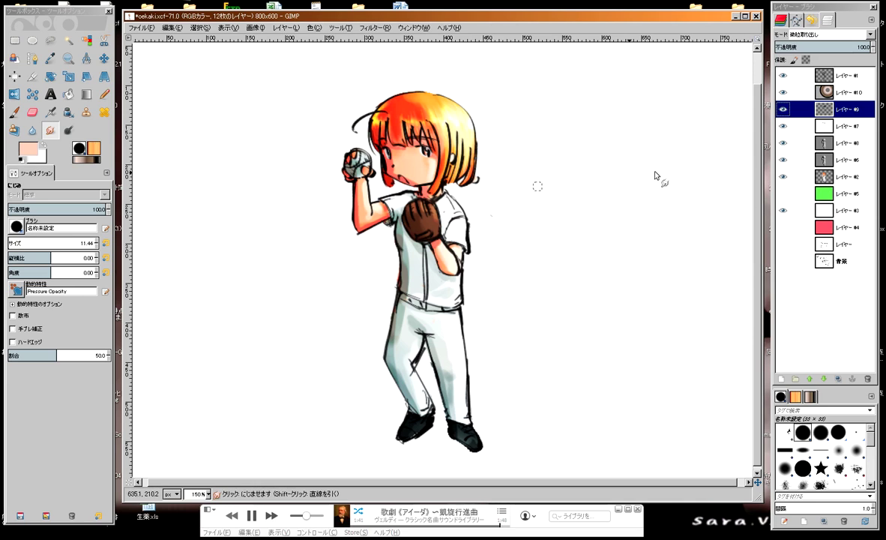
Step: Lower the burn-mode layer レイヤー#8's opacity to 31.3
click(853, 161)
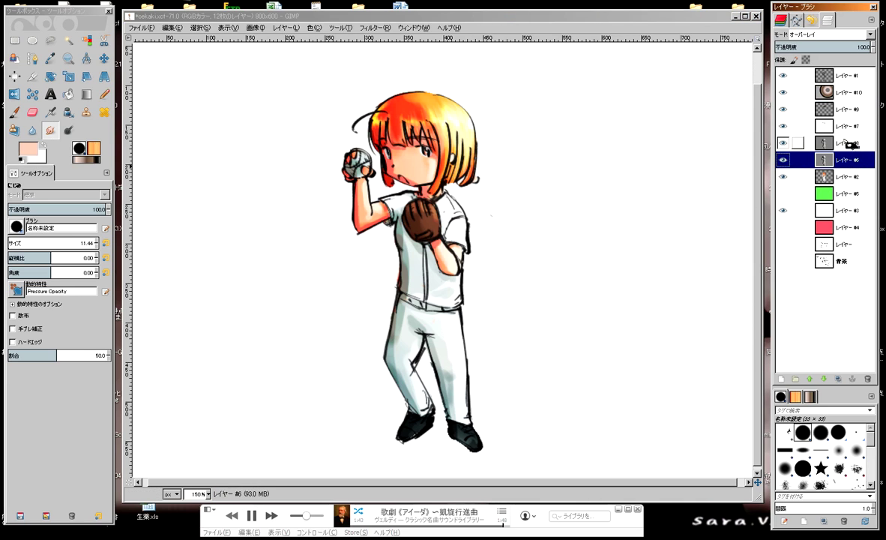
click(851, 143)
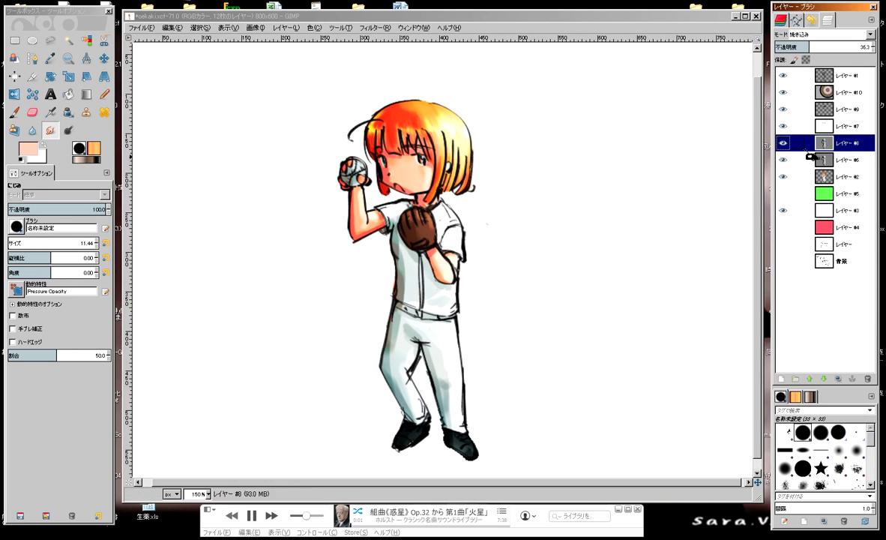
drag(854, 144, 849, 73)
mouse_move(812, 48)
mouse_down()
mouse_move(867, 58)
mouse_move(811, 56)
mouse_up()
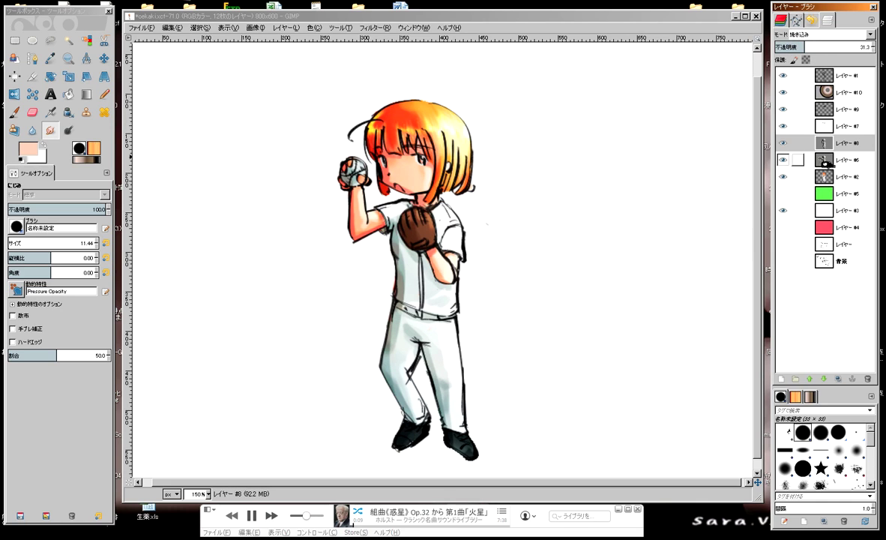
Step: Toggle layers レイヤー#8 and レイヤー#7 off and on to compare the shading, leaving both visible
click(840, 142)
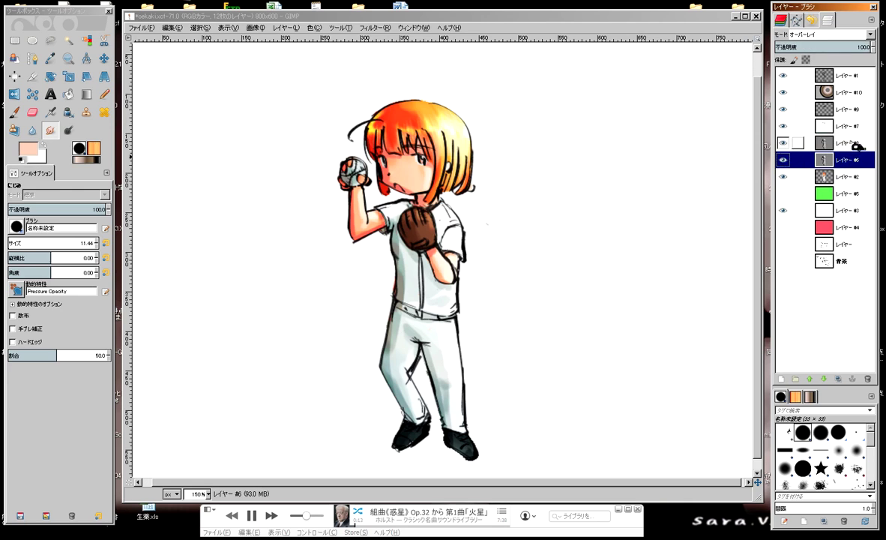
click(783, 143)
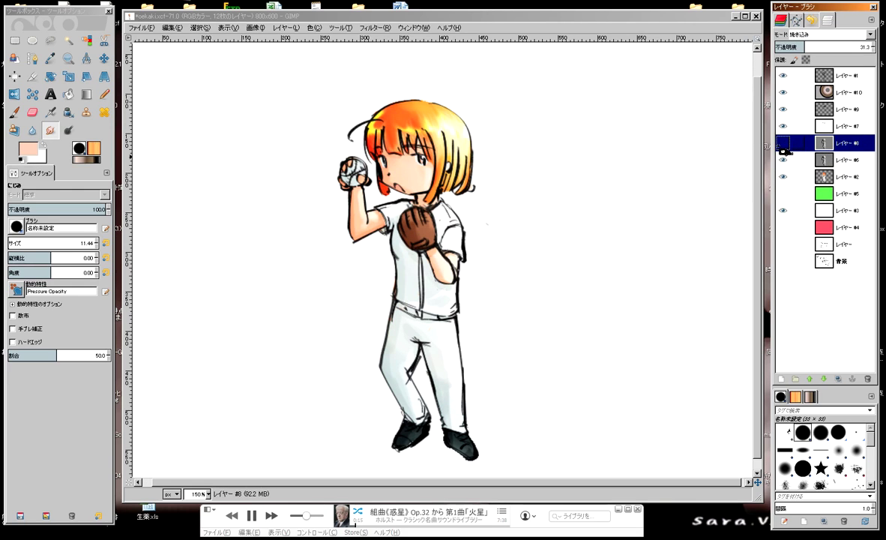
click(783, 143)
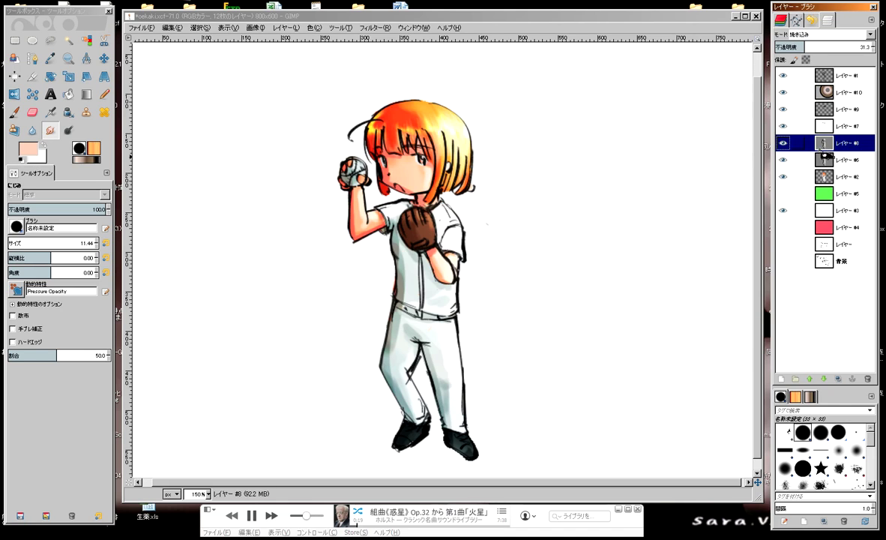
click(848, 132)
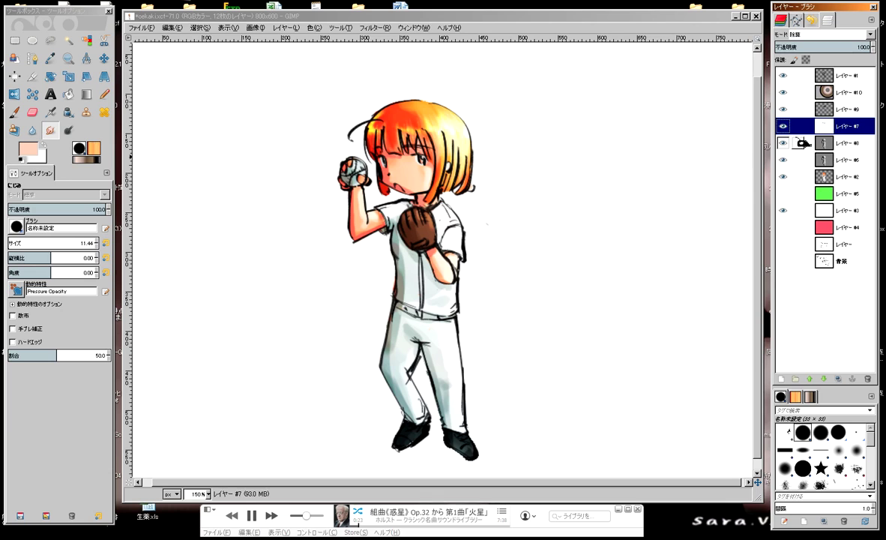
click(784, 126)
mouse_move(785, 129)
mouse_down()
mouse_move(786, 142)
mouse_move(488, 277)
mouse_up()
double_click(783, 129)
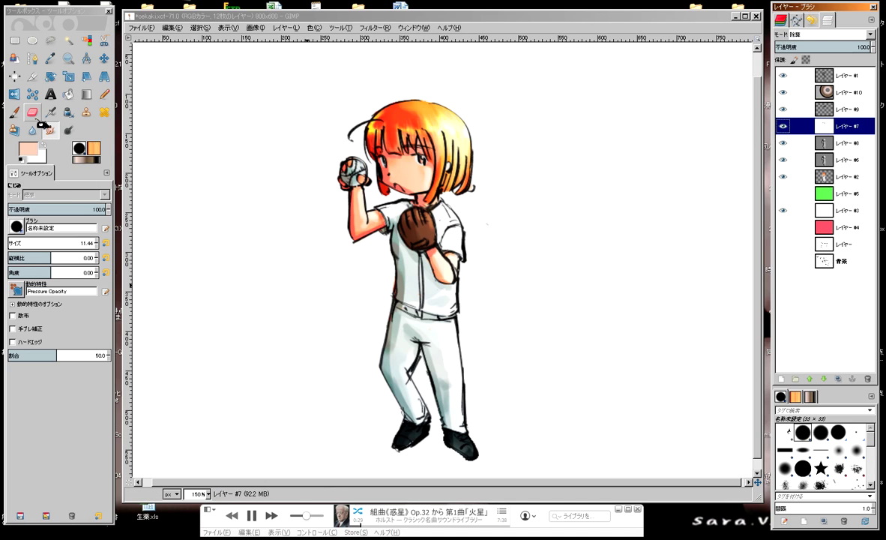
Step: Select the Paintbrush with default colours and zoom in on the glove area
click(13, 111)
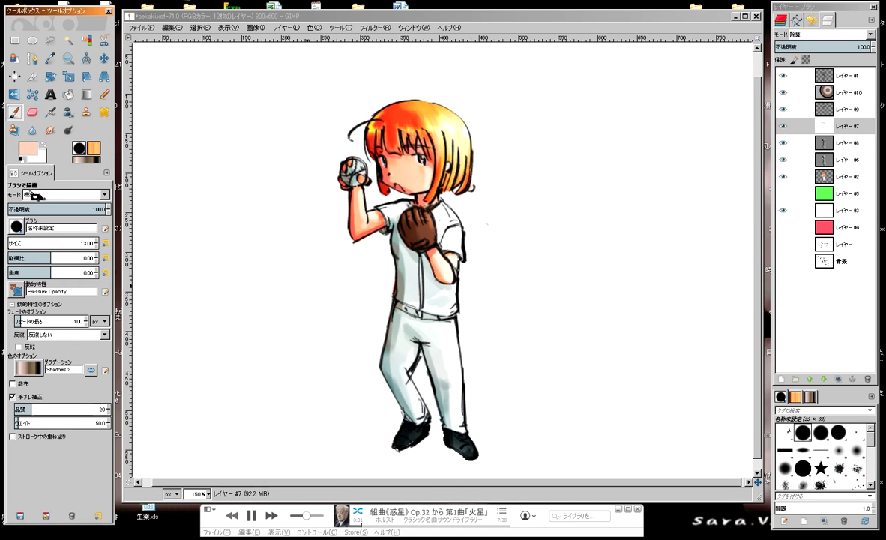
click(20, 160)
key(plus)
key(plus)
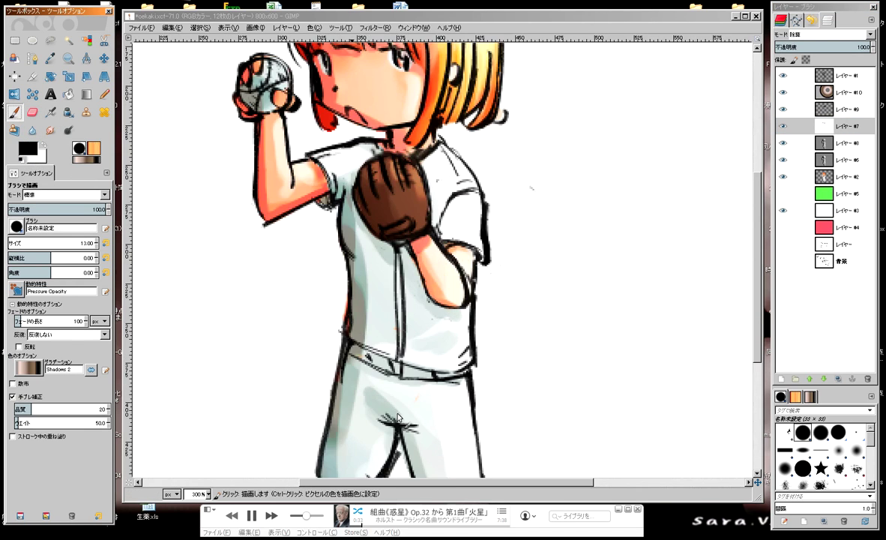
scroll(440, 218, down, 2)
scroll(420, 218, down, 5)
key(plus)
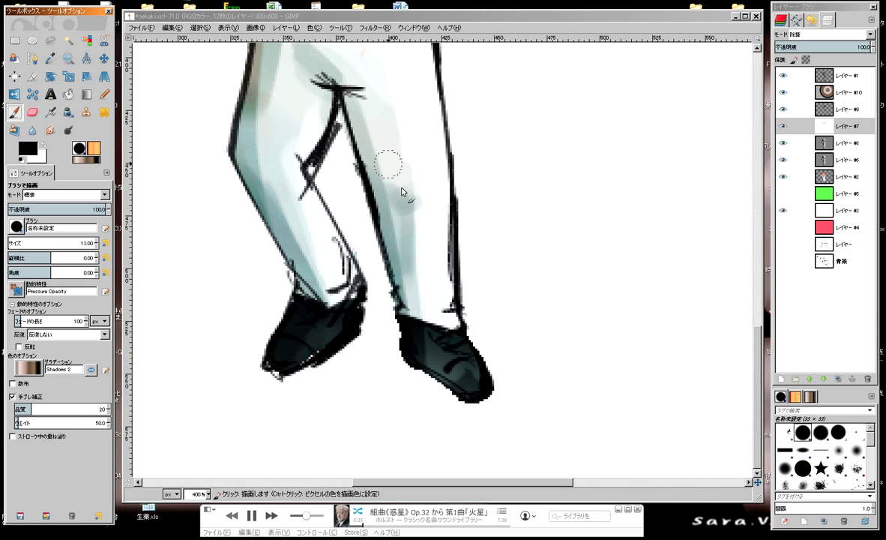
scroll(390, 168, down, 1)
scroll(451, 198, down, 1)
scroll(450, 198, right, 1)
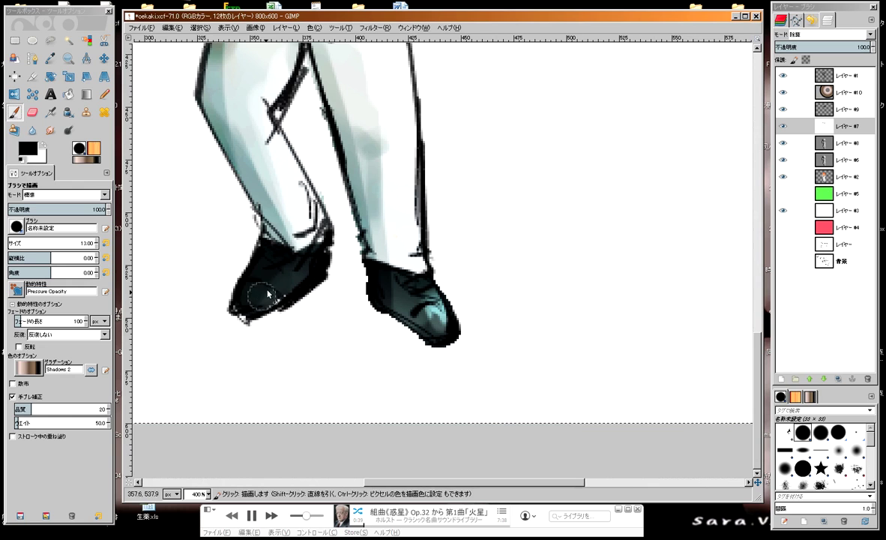
scroll(266, 289, up, 2)
scroll(264, 282, up, 5)
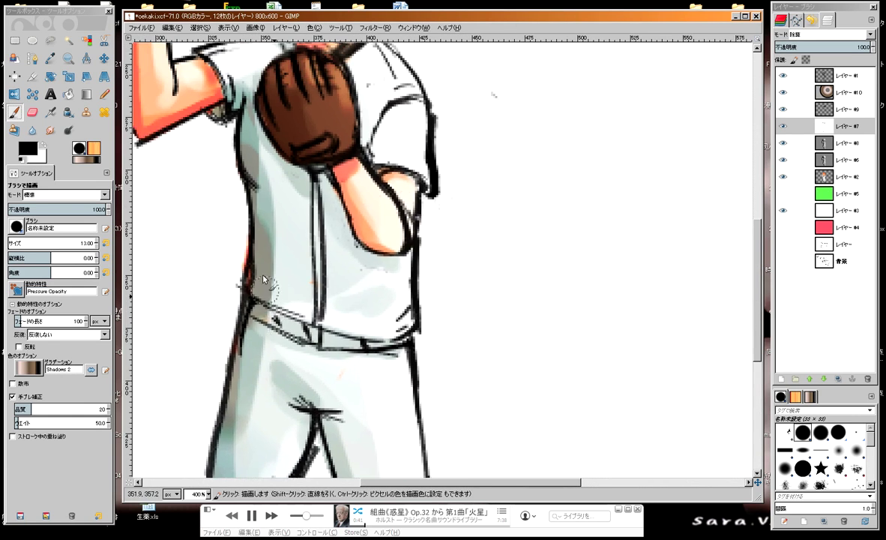
scroll(264, 282, up, 3)
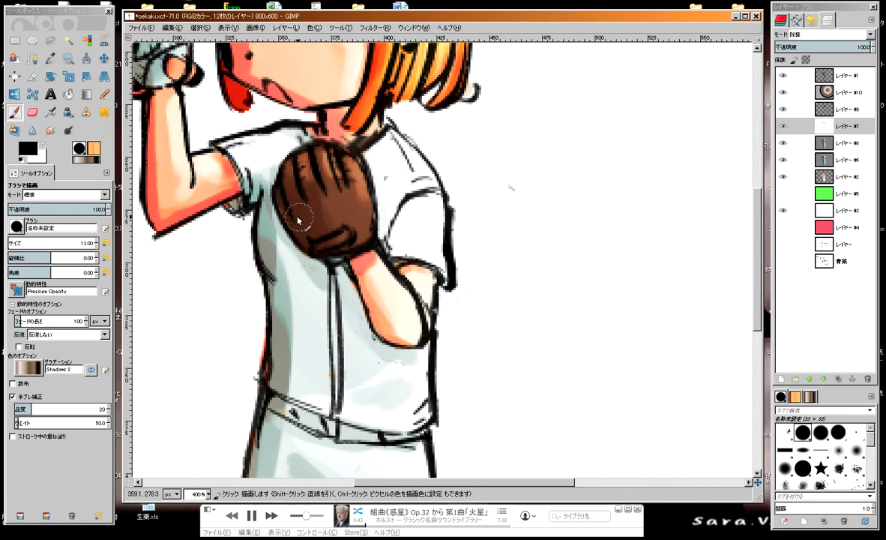
Step: Paint darker, more even brown shading over the glove's left and upper areas
drag(296, 216, 320, 205)
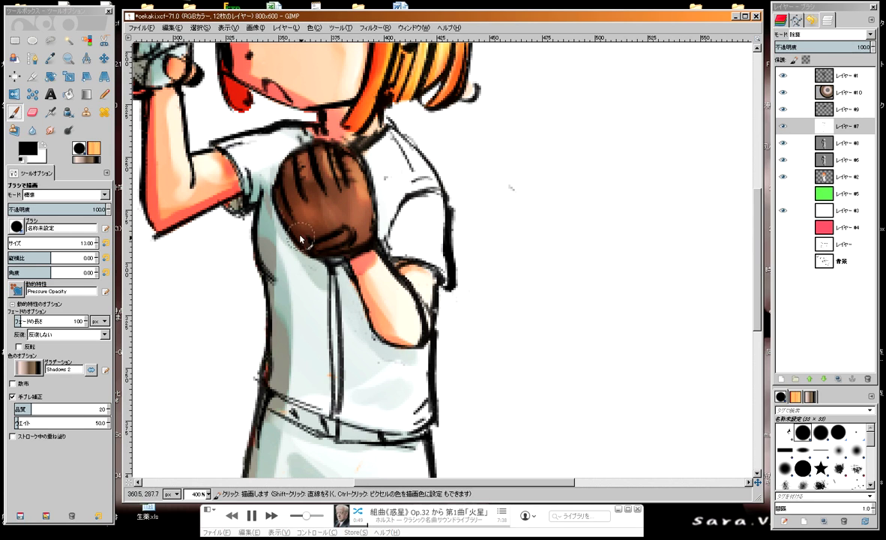
scroll(351, 233, down, 3)
scroll(330, 221, up, 3)
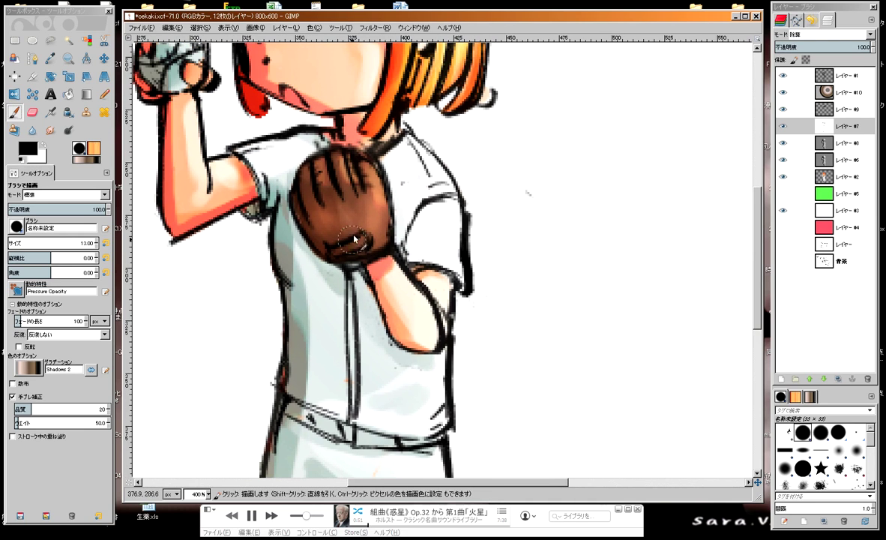
drag(314, 204, 347, 260)
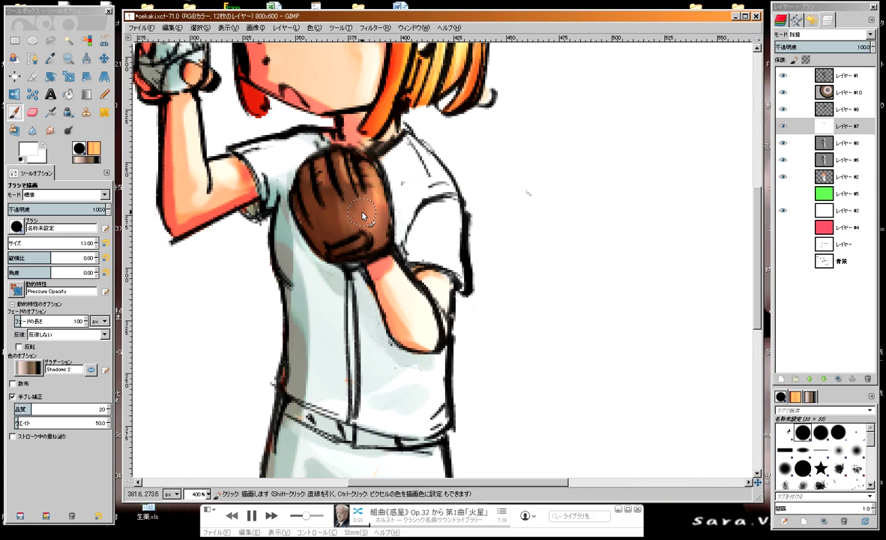
mouse_move(362, 216)
mouse_down()
mouse_move(308, 218)
mouse_move(353, 215)
mouse_up()
Step: Sample grey from the baseball and repaint it with grey-white strokes
scroll(353, 215, up, 5)
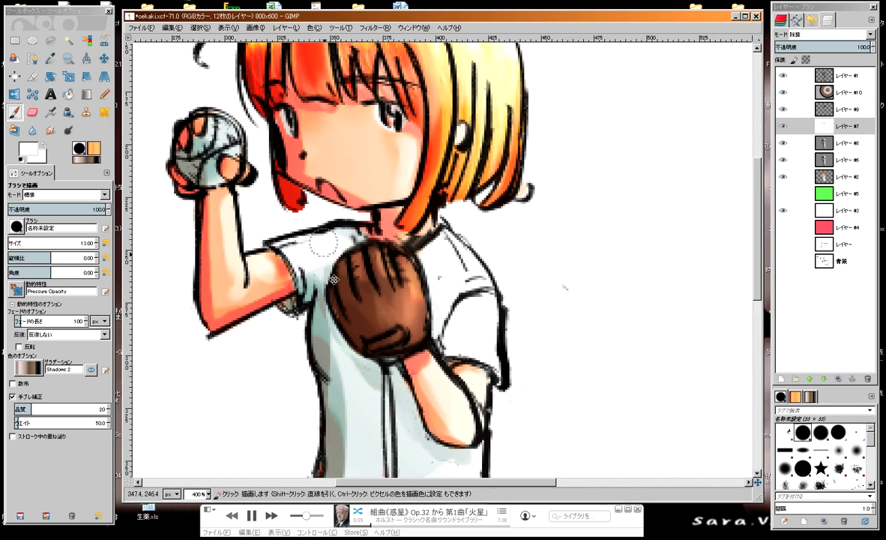
ctrl+click(386, 276)
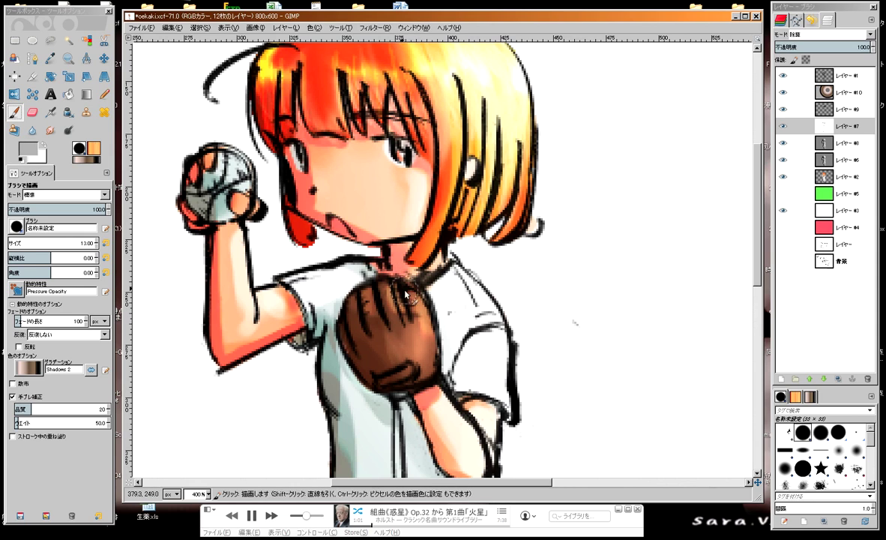
drag(239, 167, 246, 208)
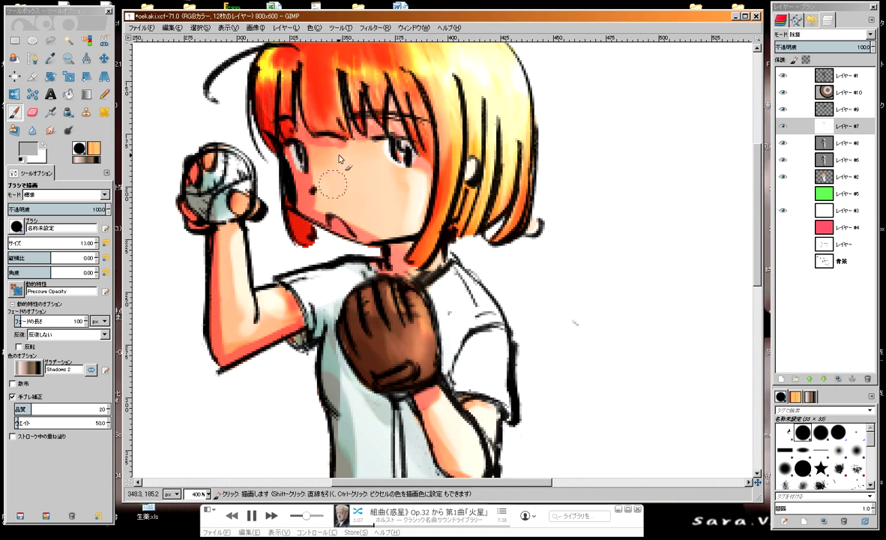
scroll(372, 85, down, 2)
scroll(337, 150, down, 2)
scroll(293, 209, up, 1)
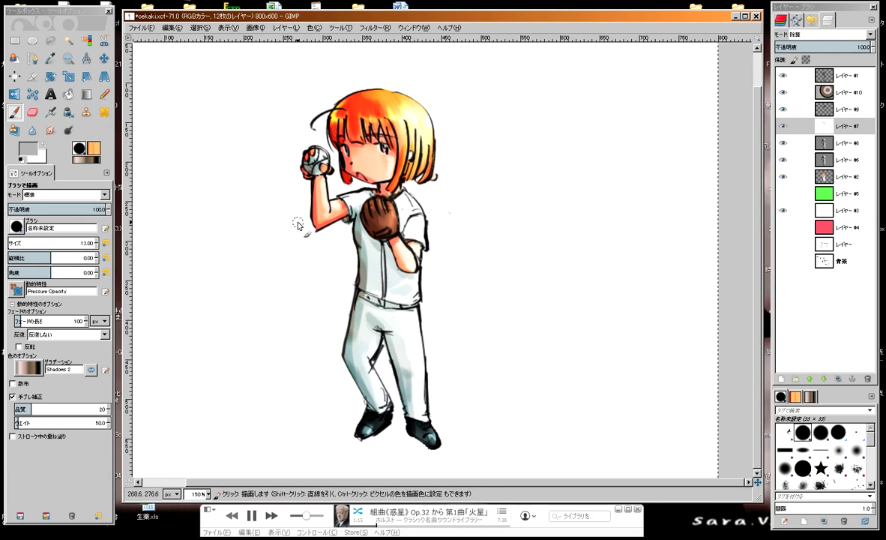
scroll(363, 281, up, 1)
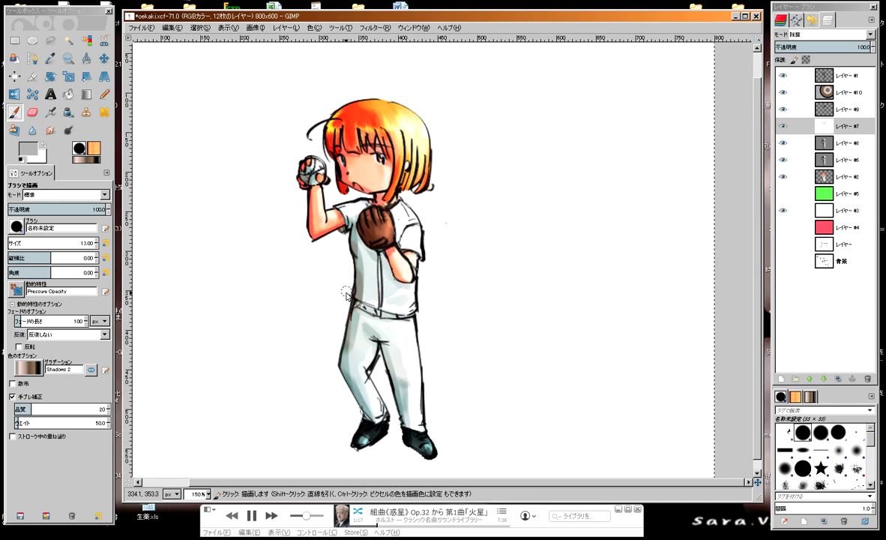